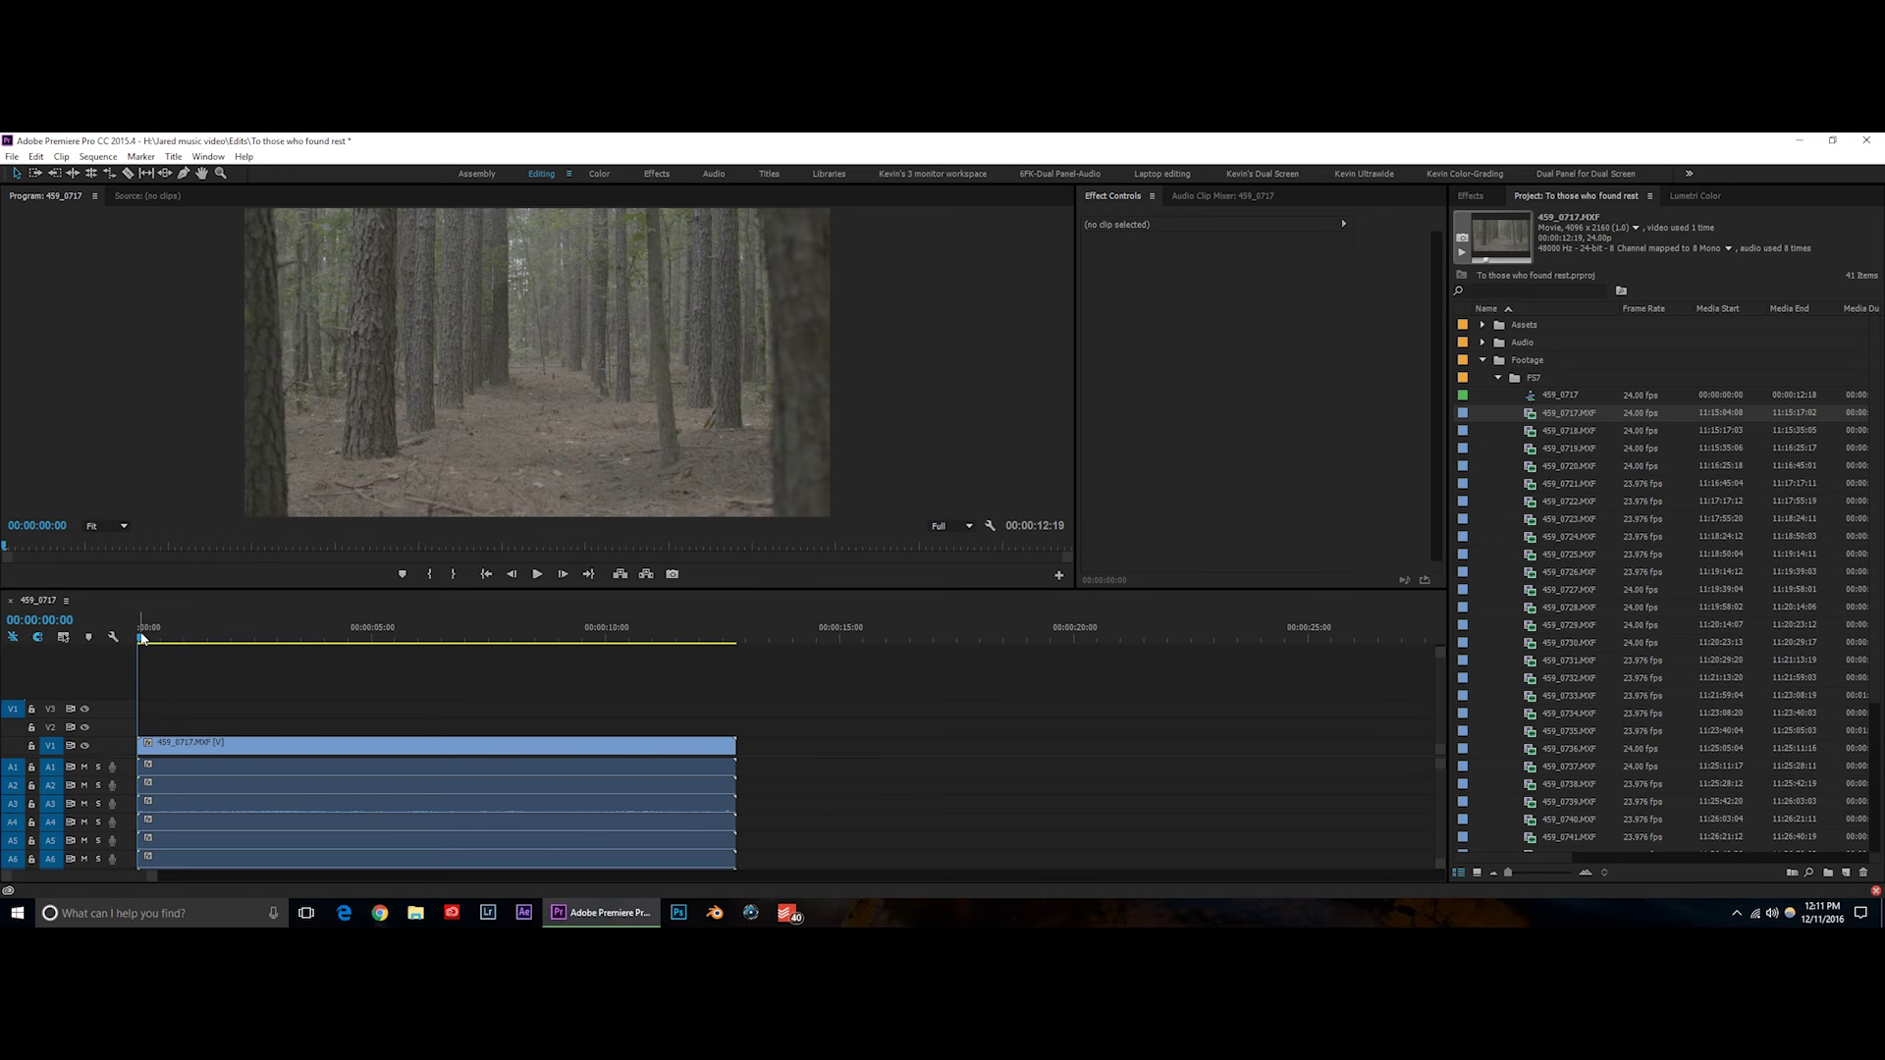
# Scrub through the forest clip, returning to the start of the sequence in between.
pyautogui.moveTo(140, 640); pyautogui.dragTo(457, 667)
pyautogui.press('Home')
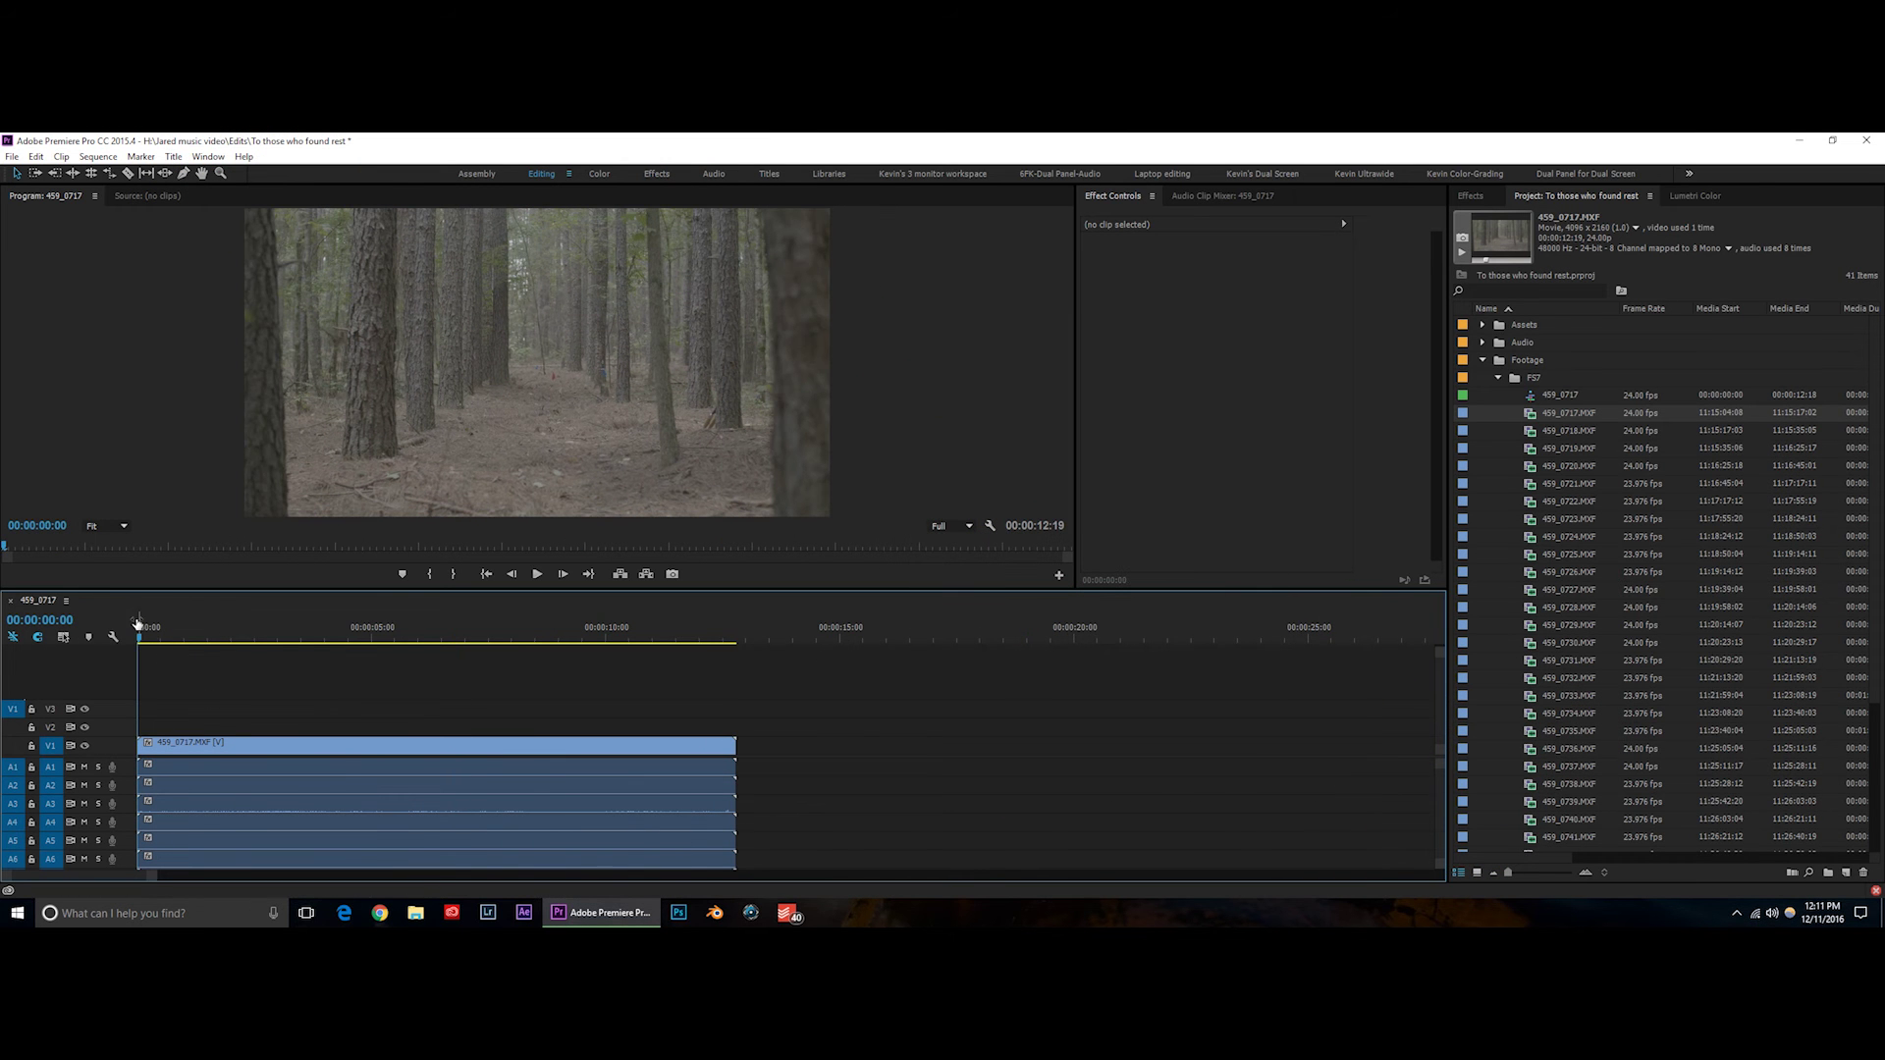
pyautogui.moveTo(137, 640); pyautogui.dragTo(191, 611)
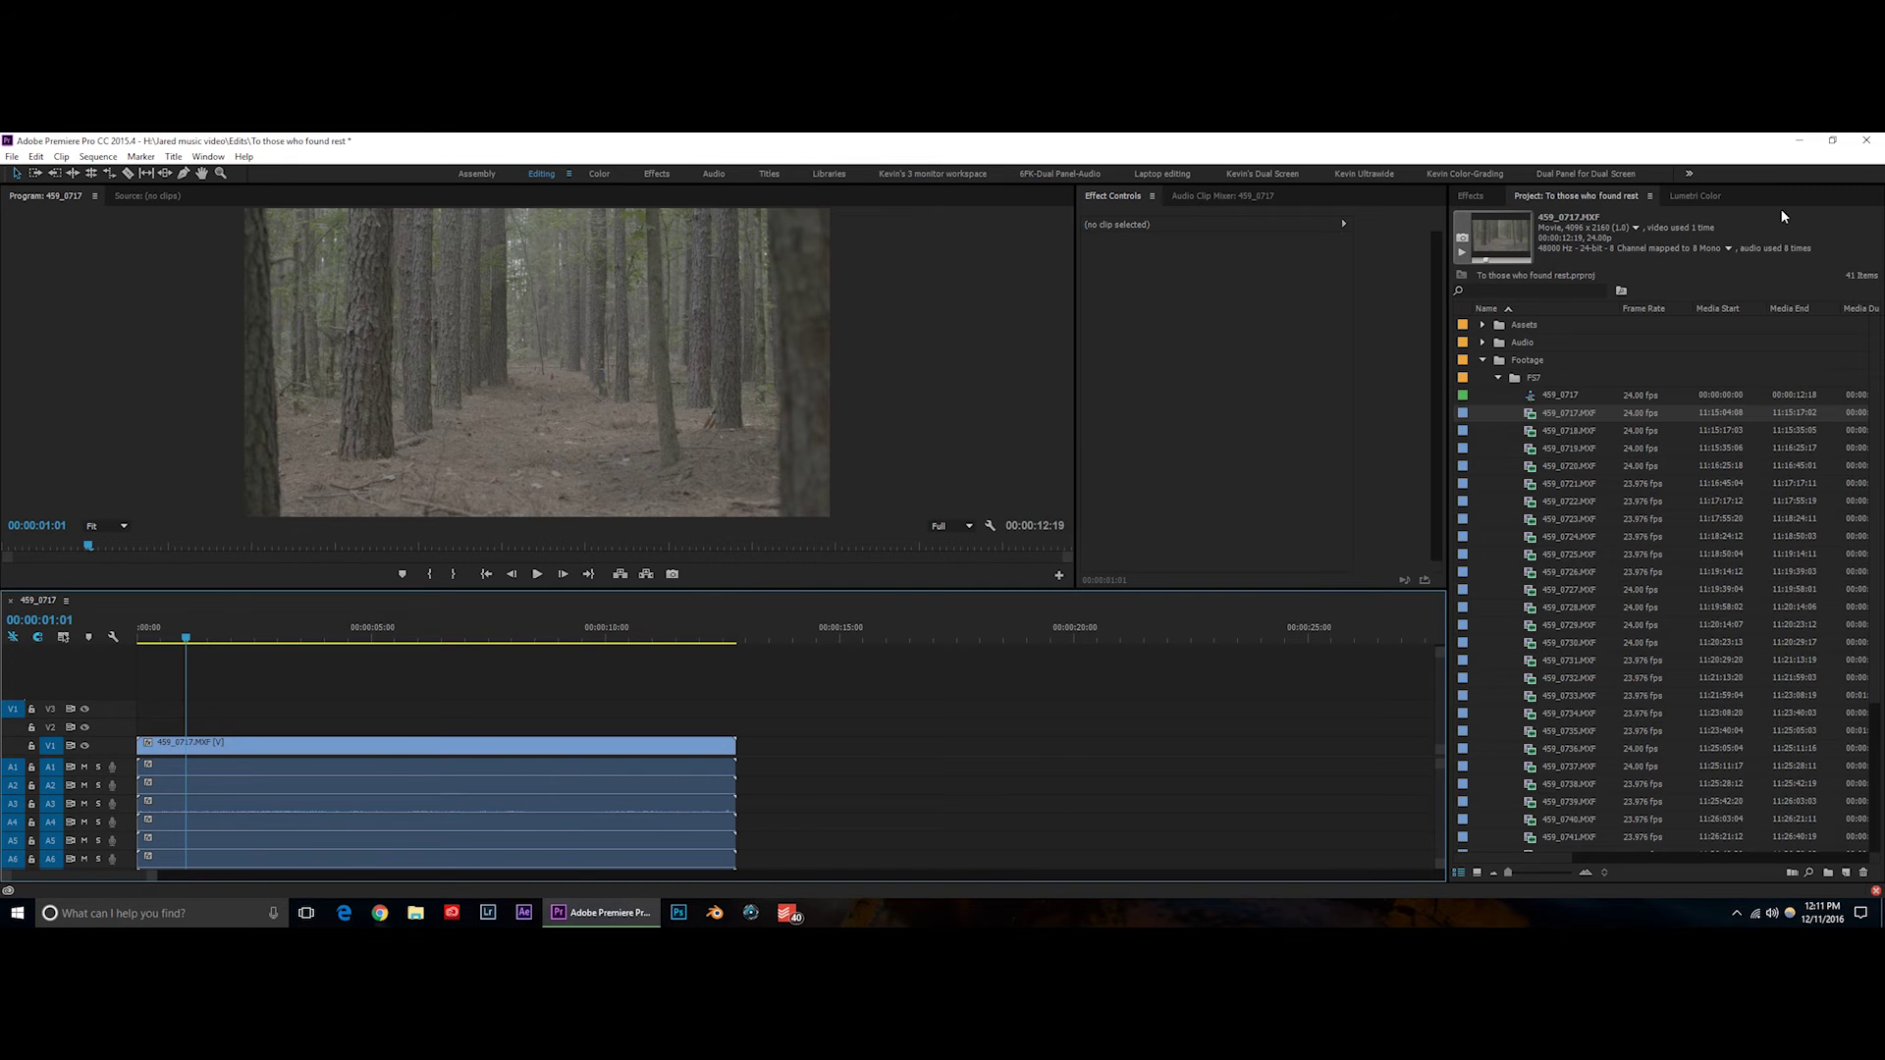
# Turn on the Proxy property under Premiere Pro Project Metadata in Metadata Display.
pyautogui.rightClick(1577, 310)
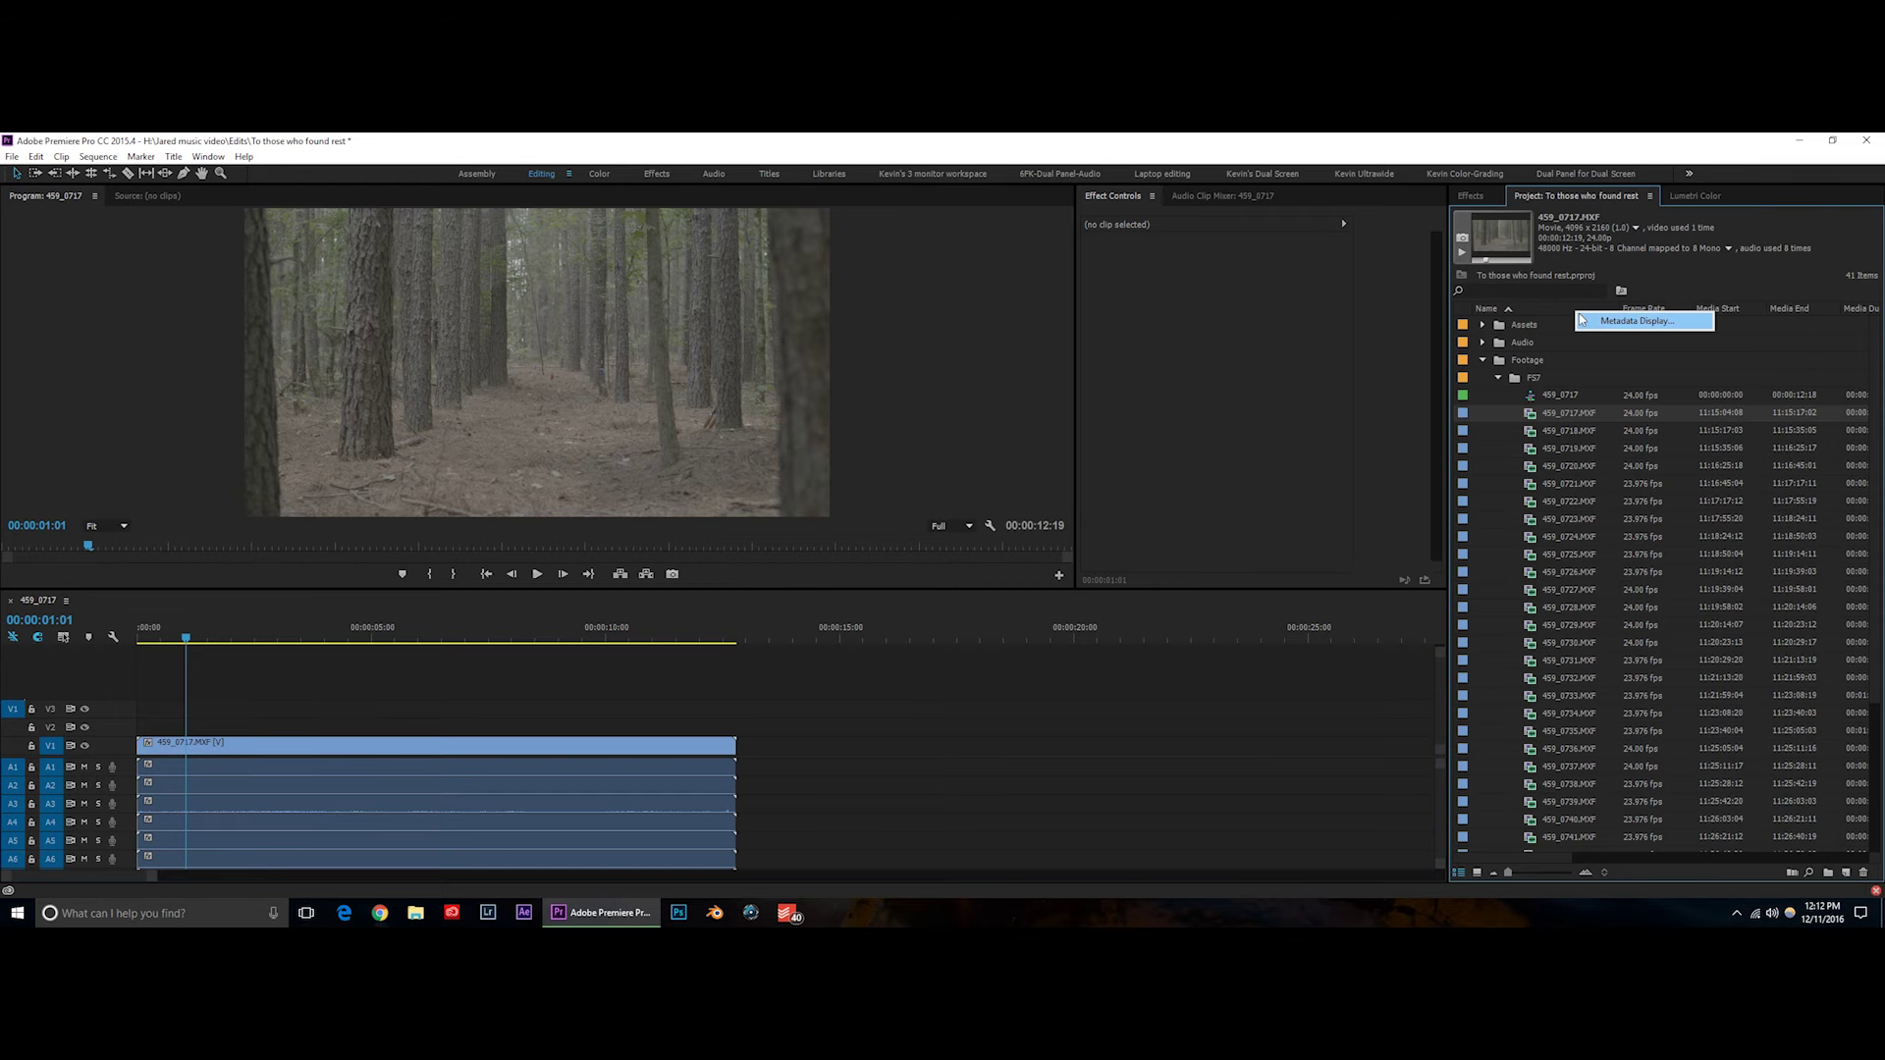
pyautogui.click(1620, 324)
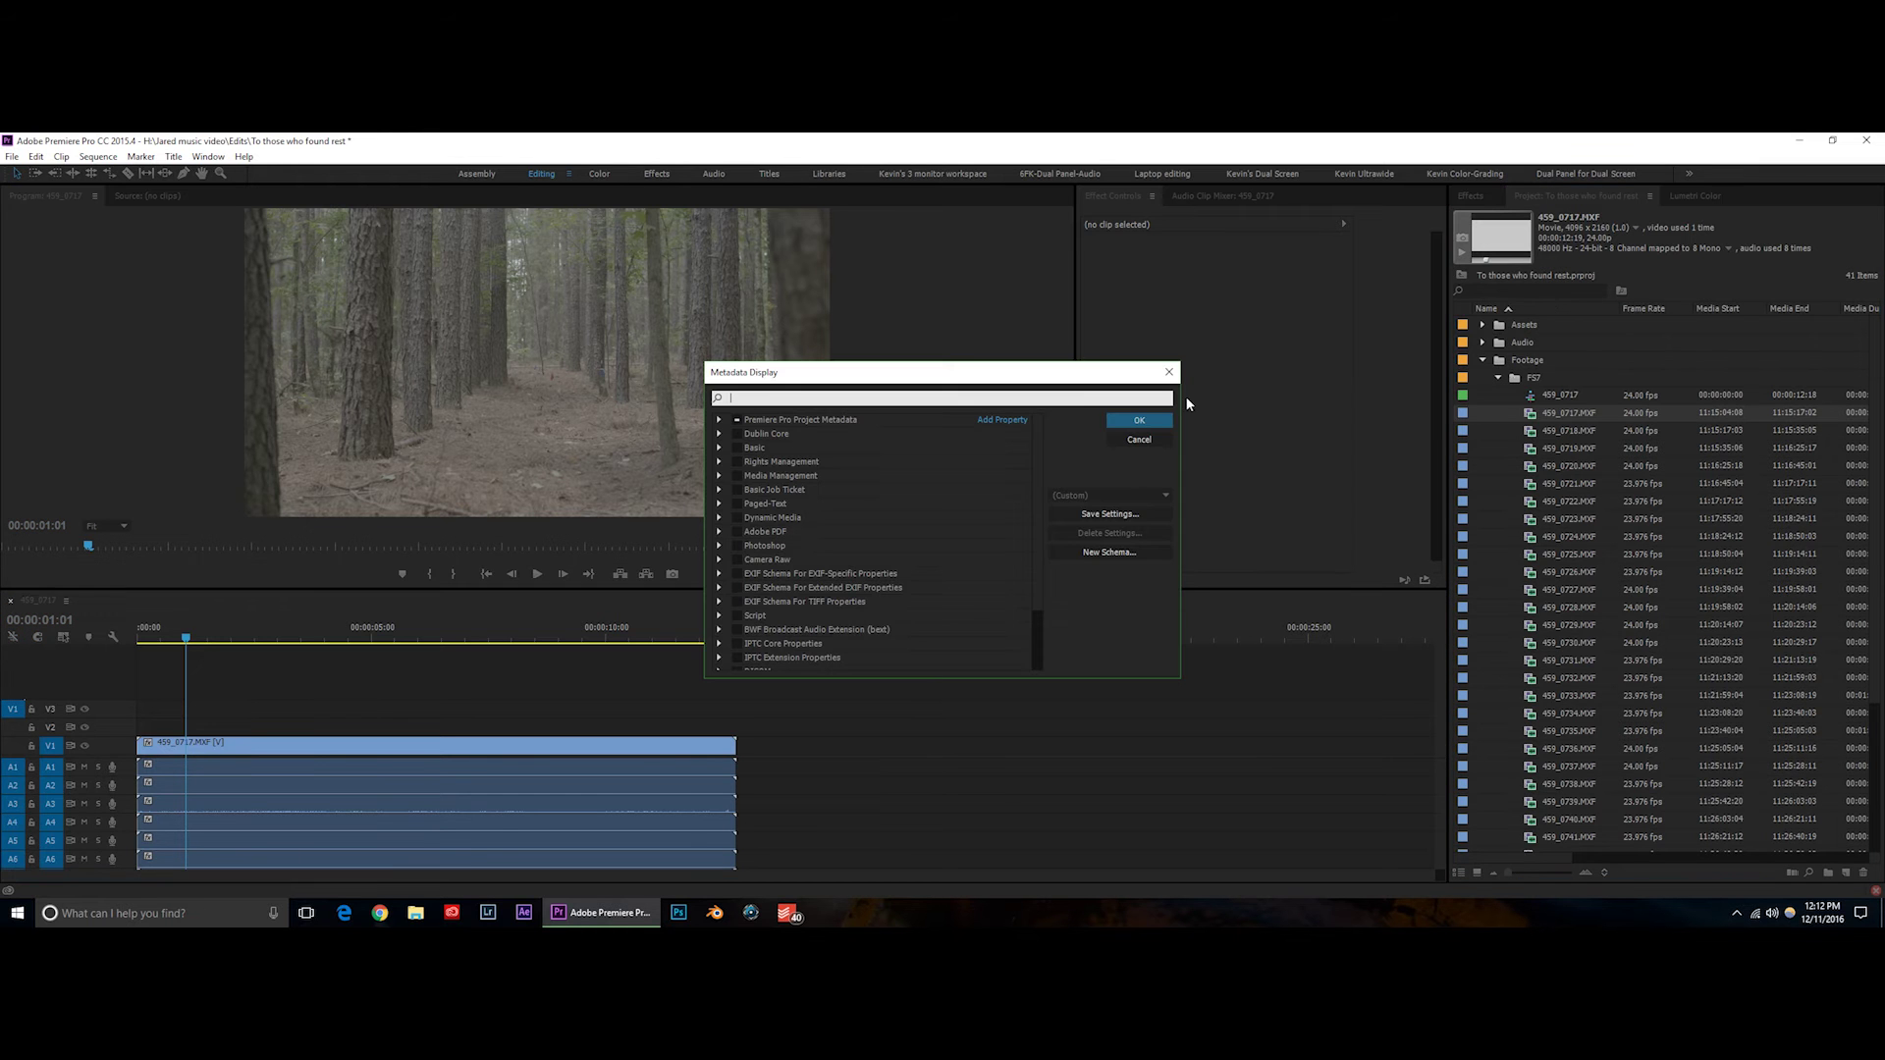
pyautogui.click(719, 420)
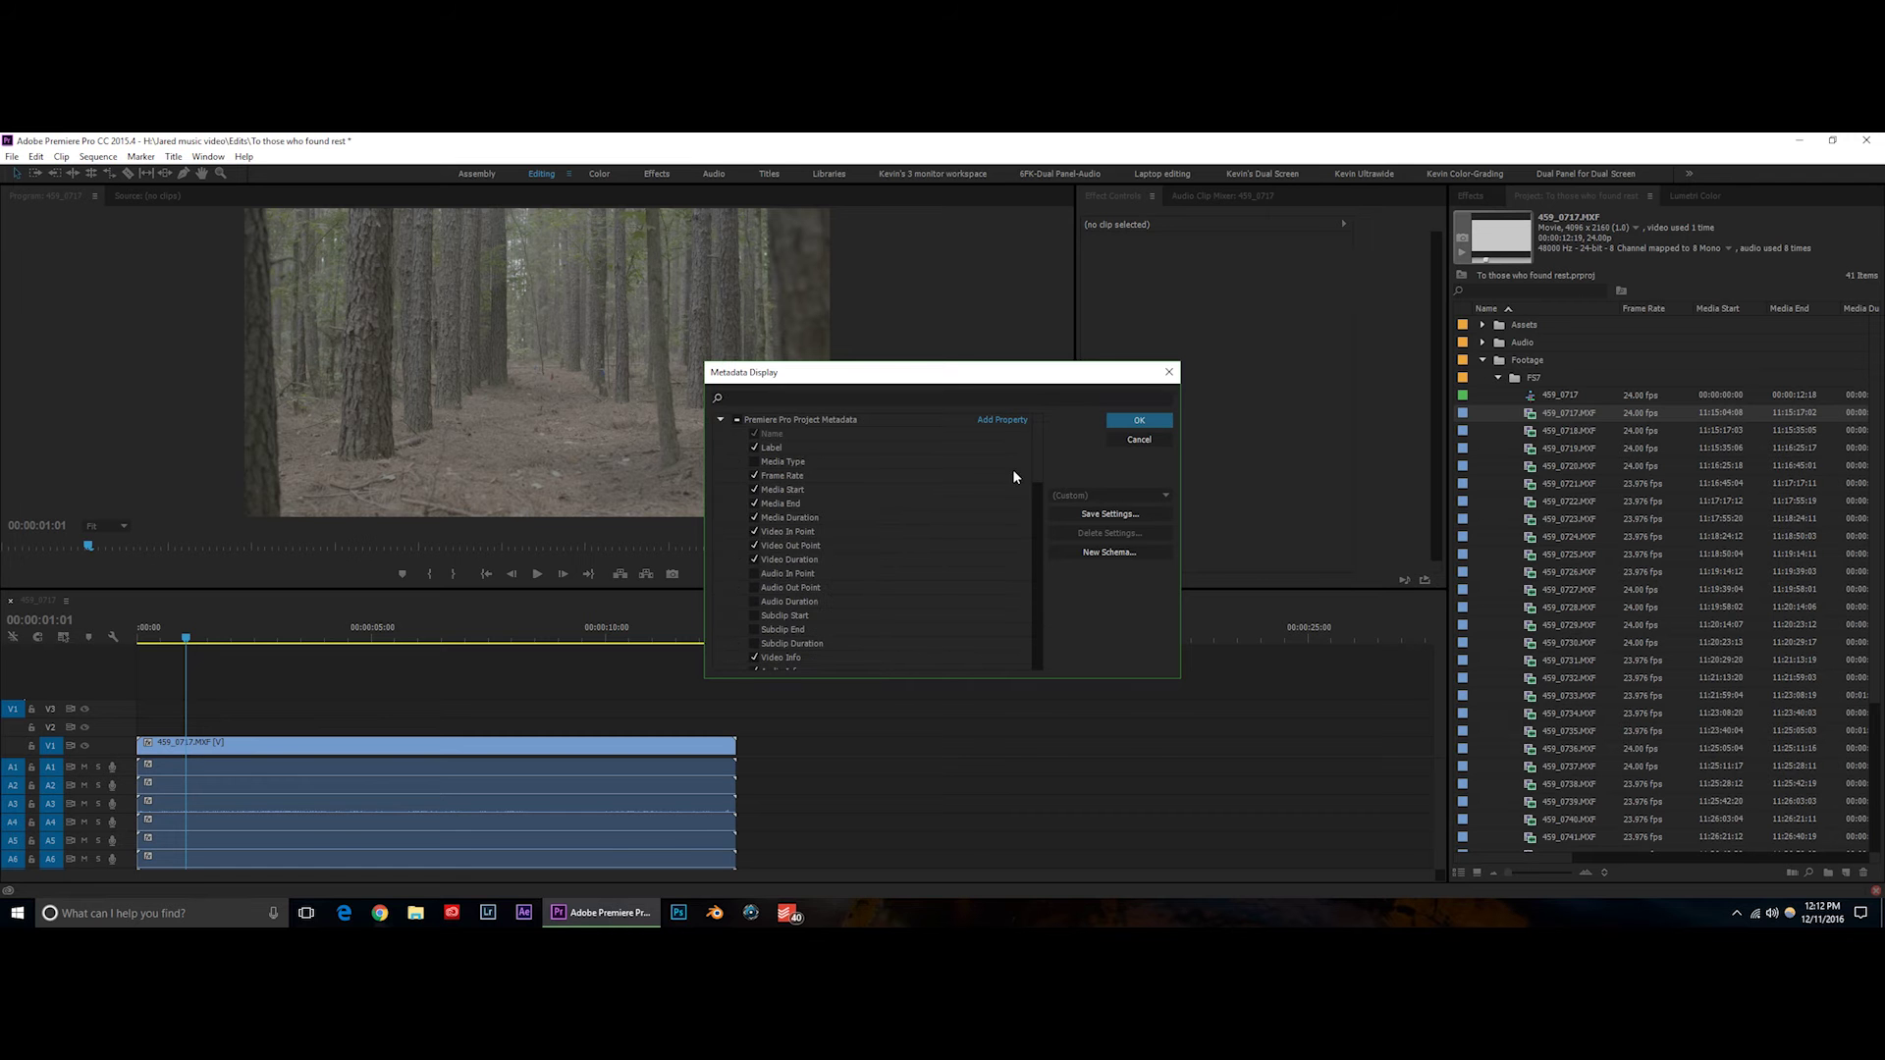
pyautogui.moveTo(1027, 440); pyautogui.dragTo(1035, 556)
pyautogui.click(754, 605)
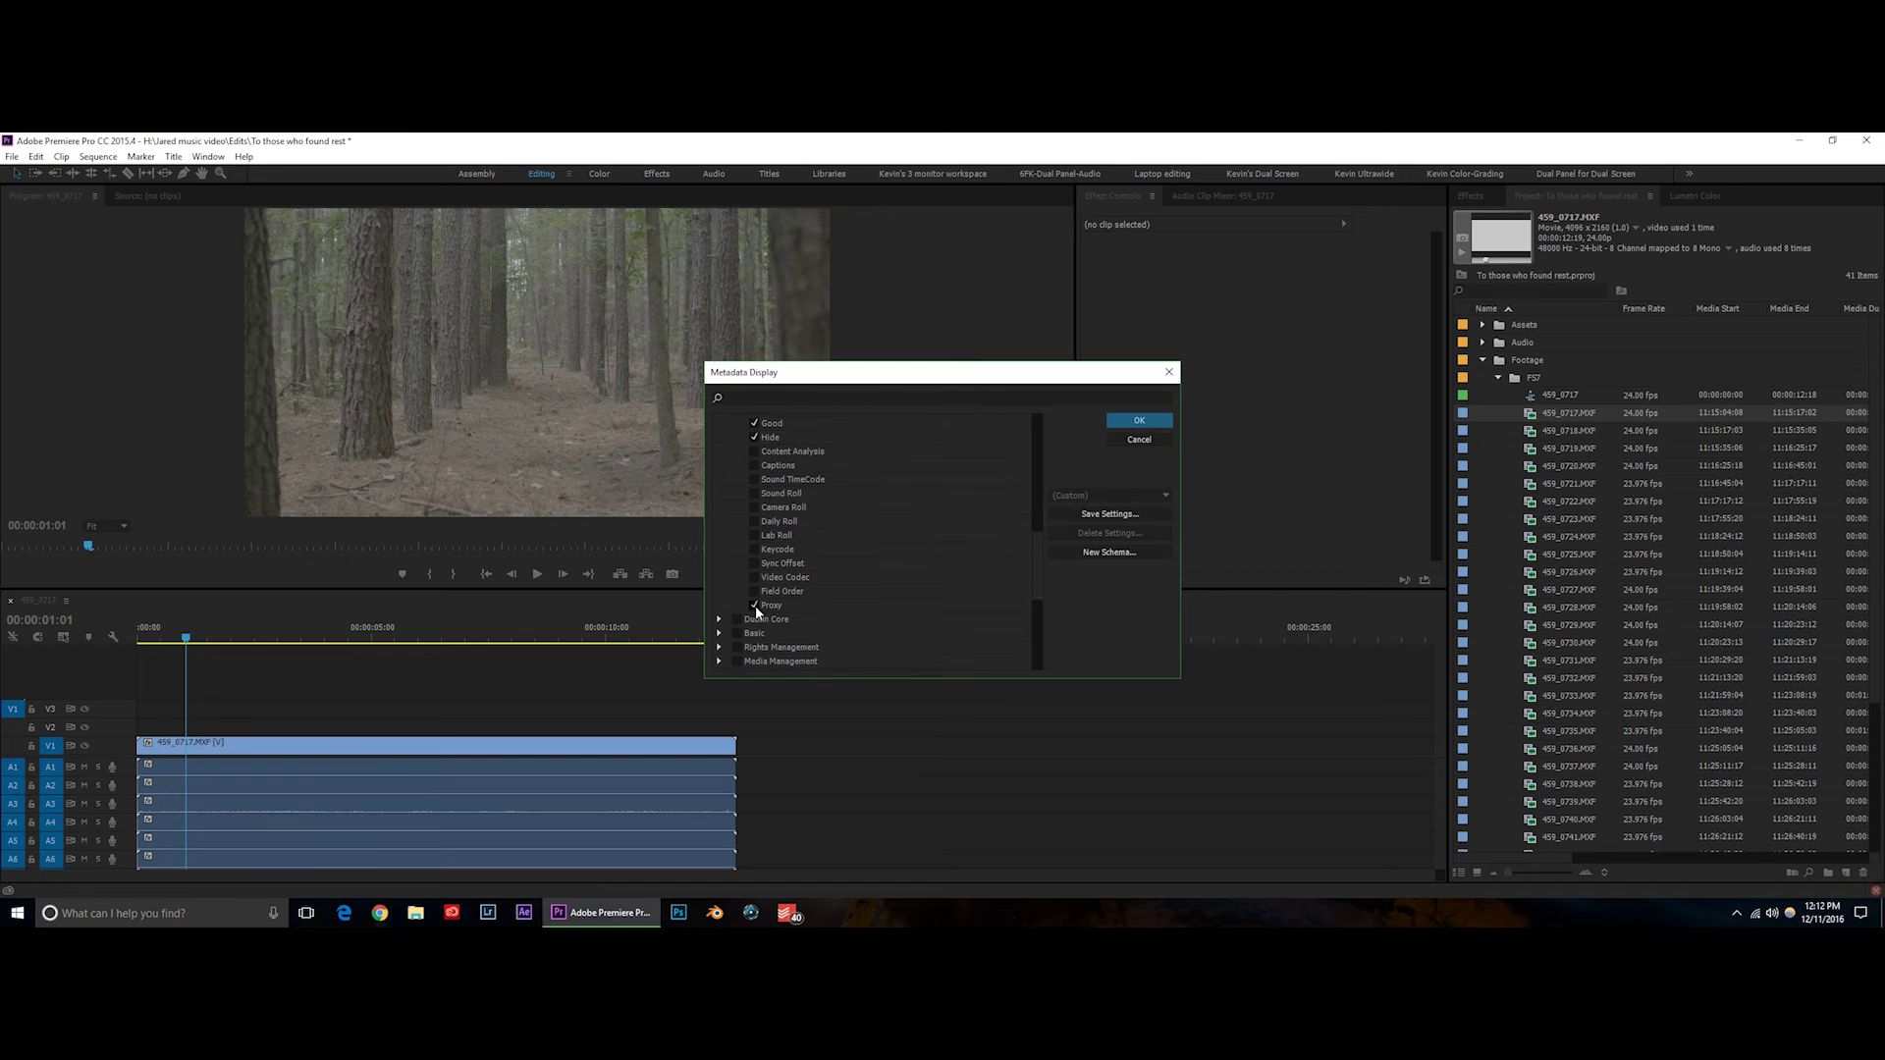
pyautogui.click(1139, 420)
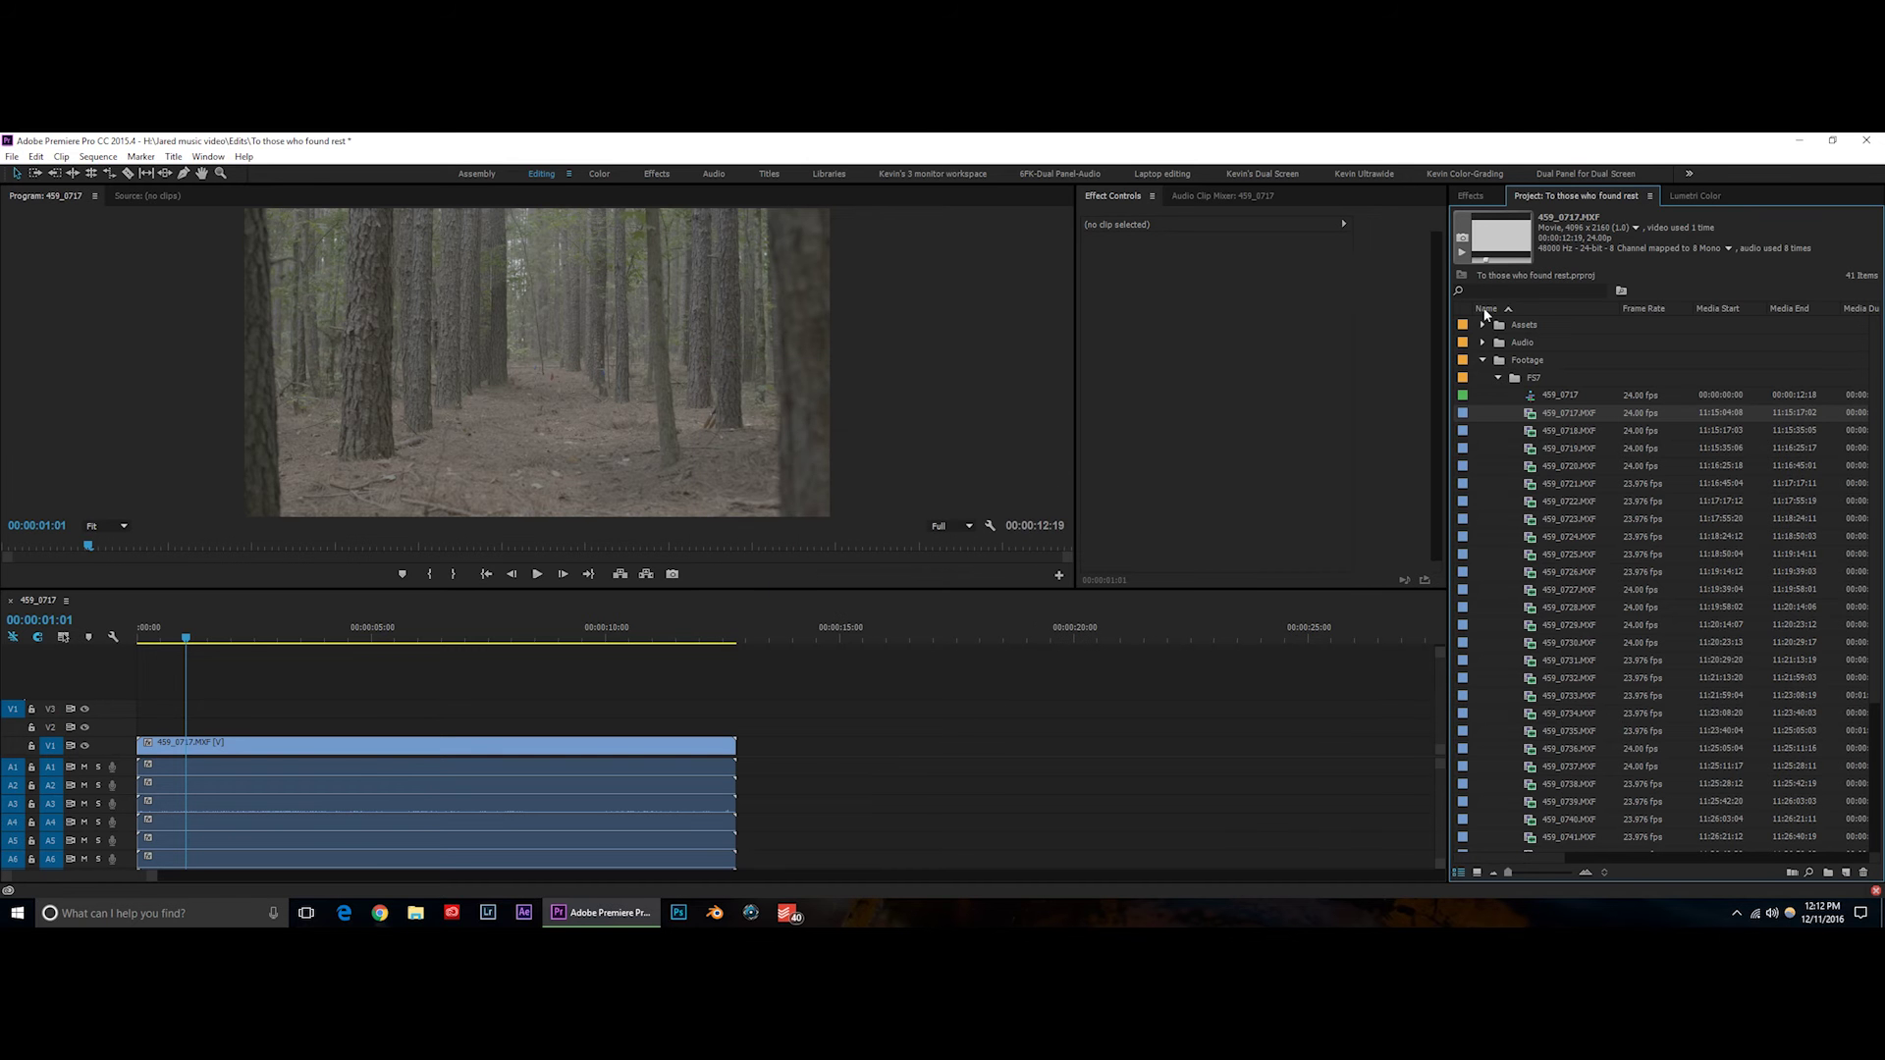
# Sort the maximized Project list by Proxy and move that column directly after Name.
pyautogui.press('`')
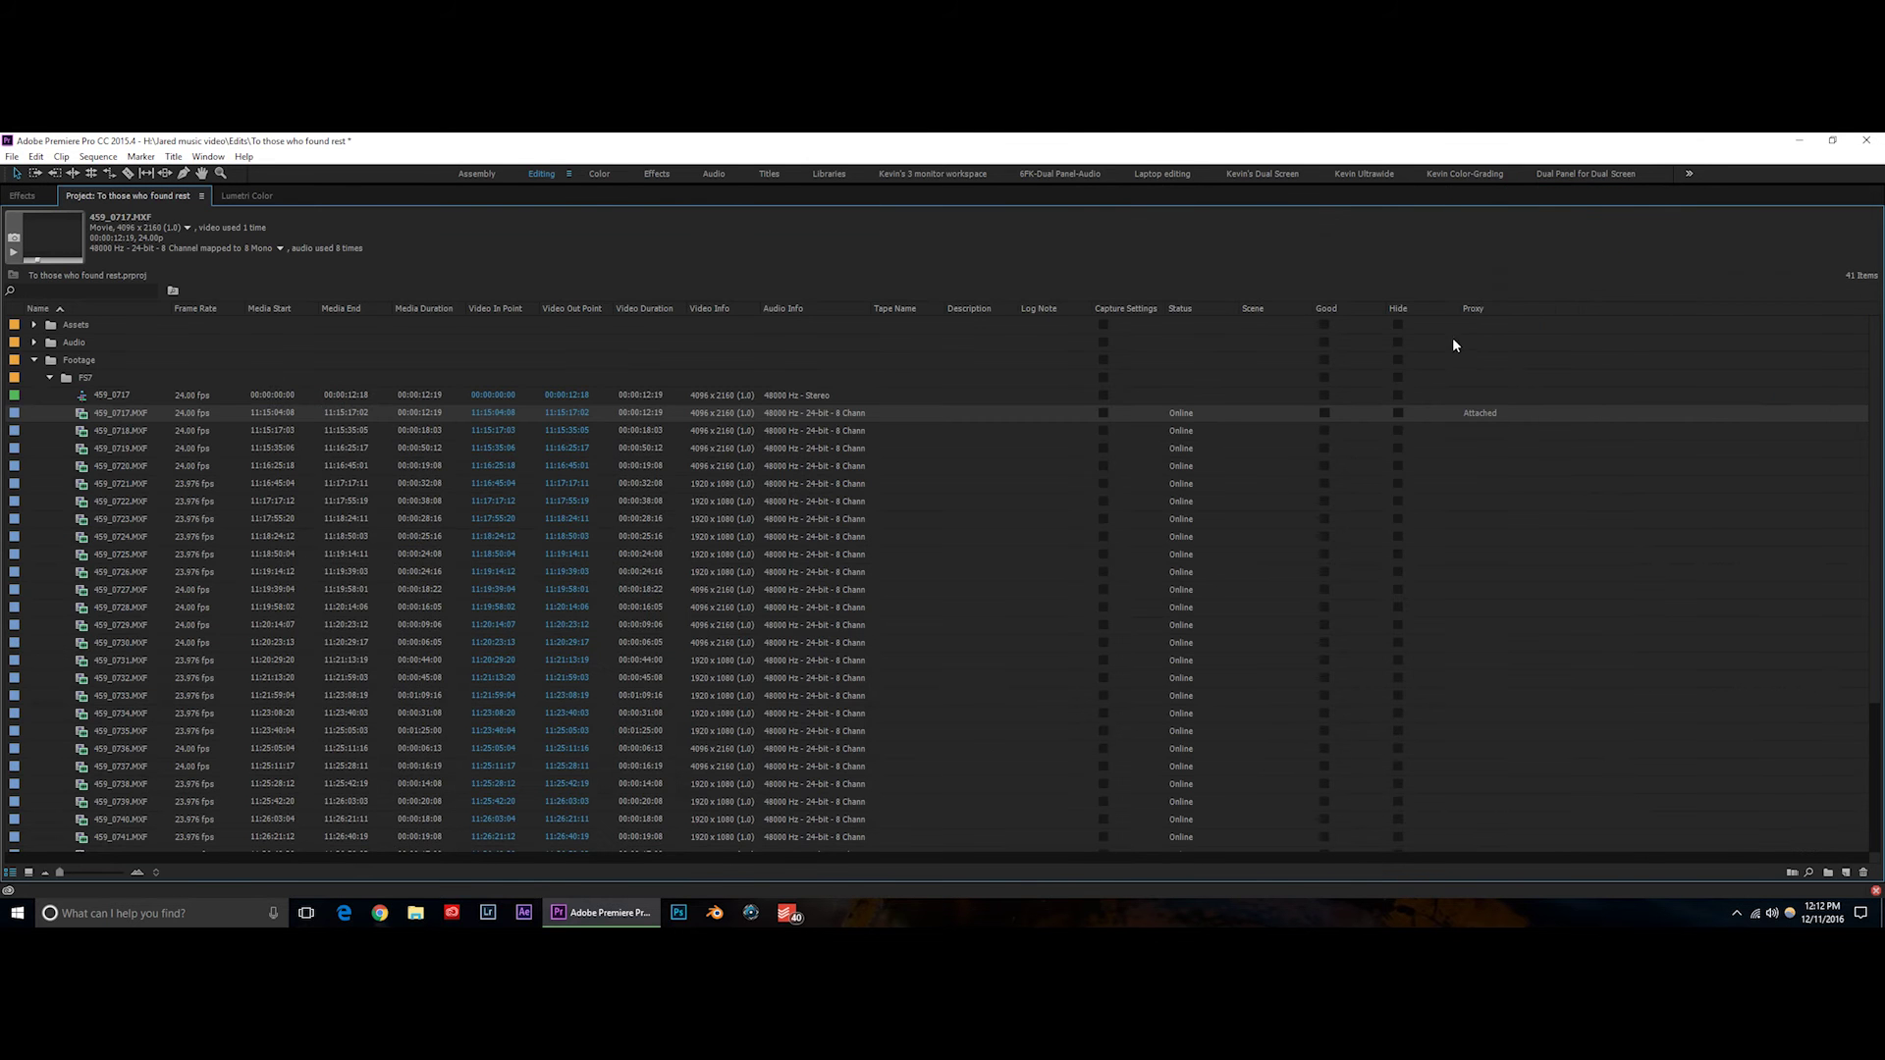
pyautogui.click(1477, 308)
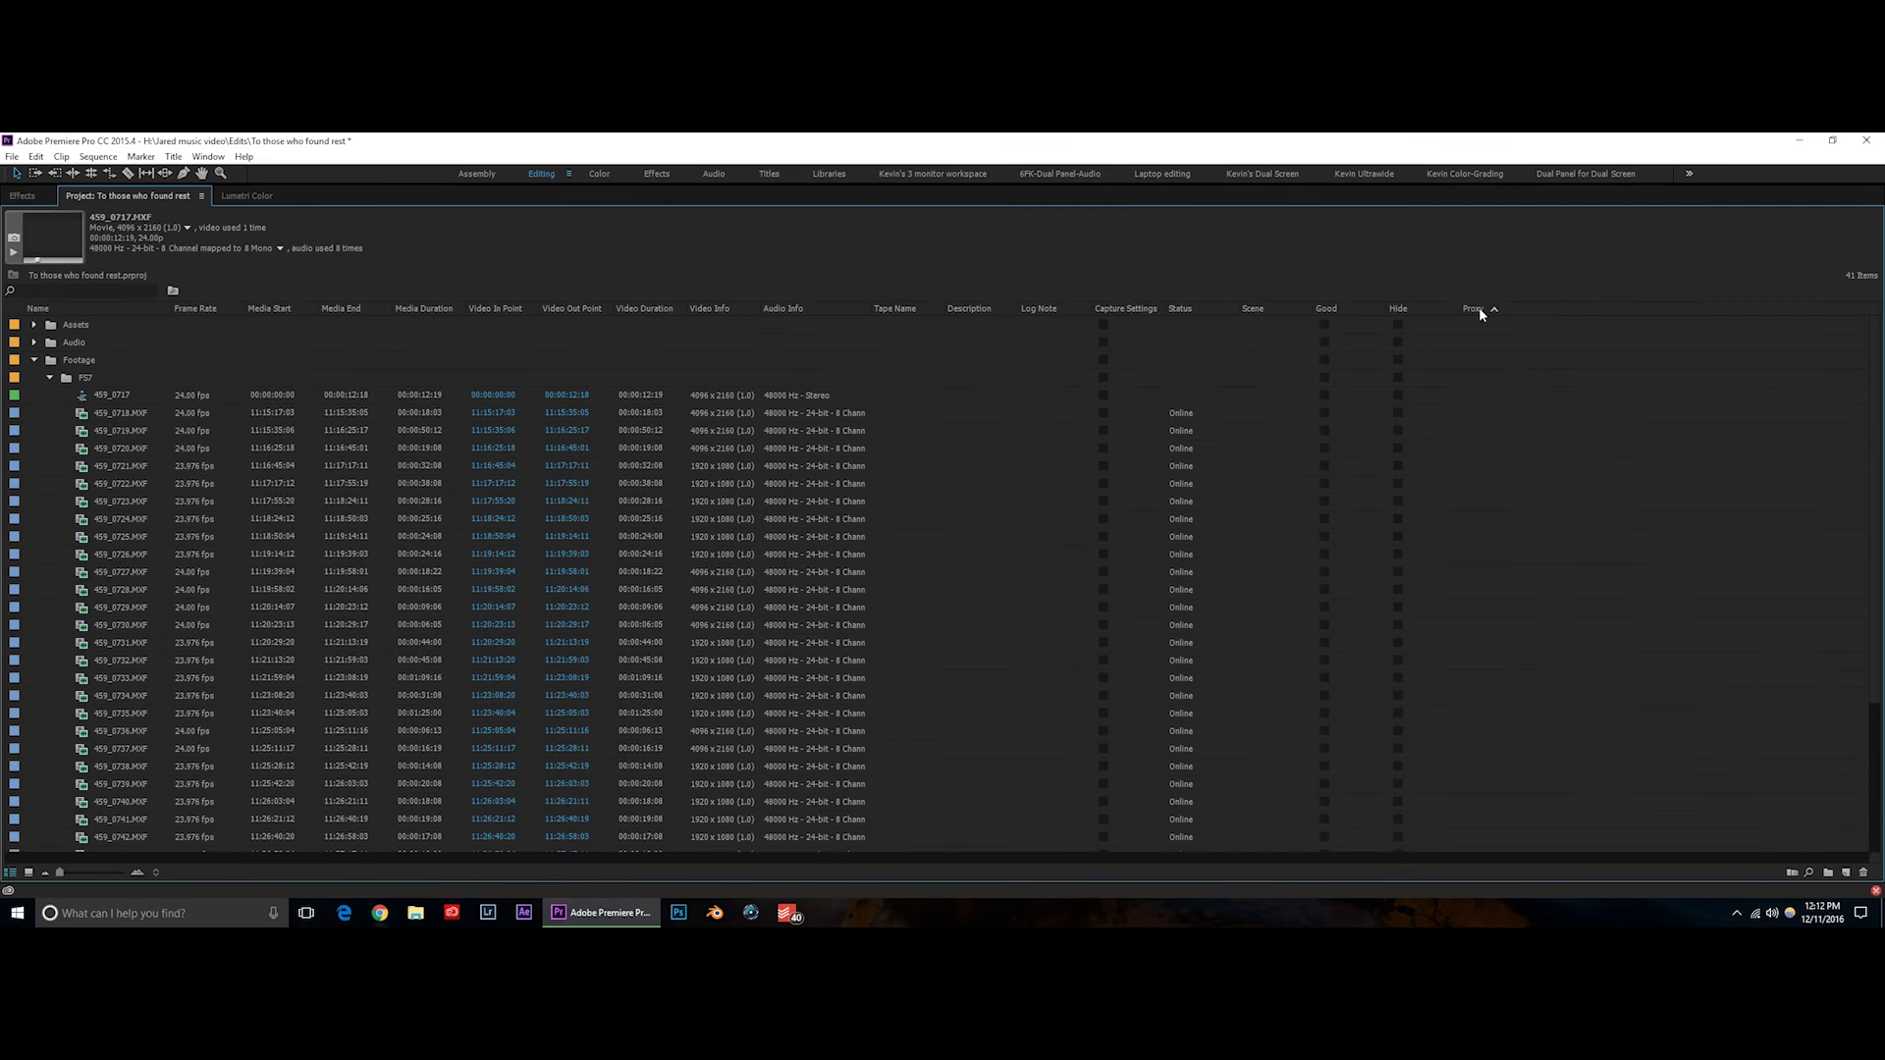
pyautogui.moveTo(1480, 313); pyautogui.dragTo(987, 302)
pyautogui.moveTo(636, 308); pyautogui.dragTo(179, 315)
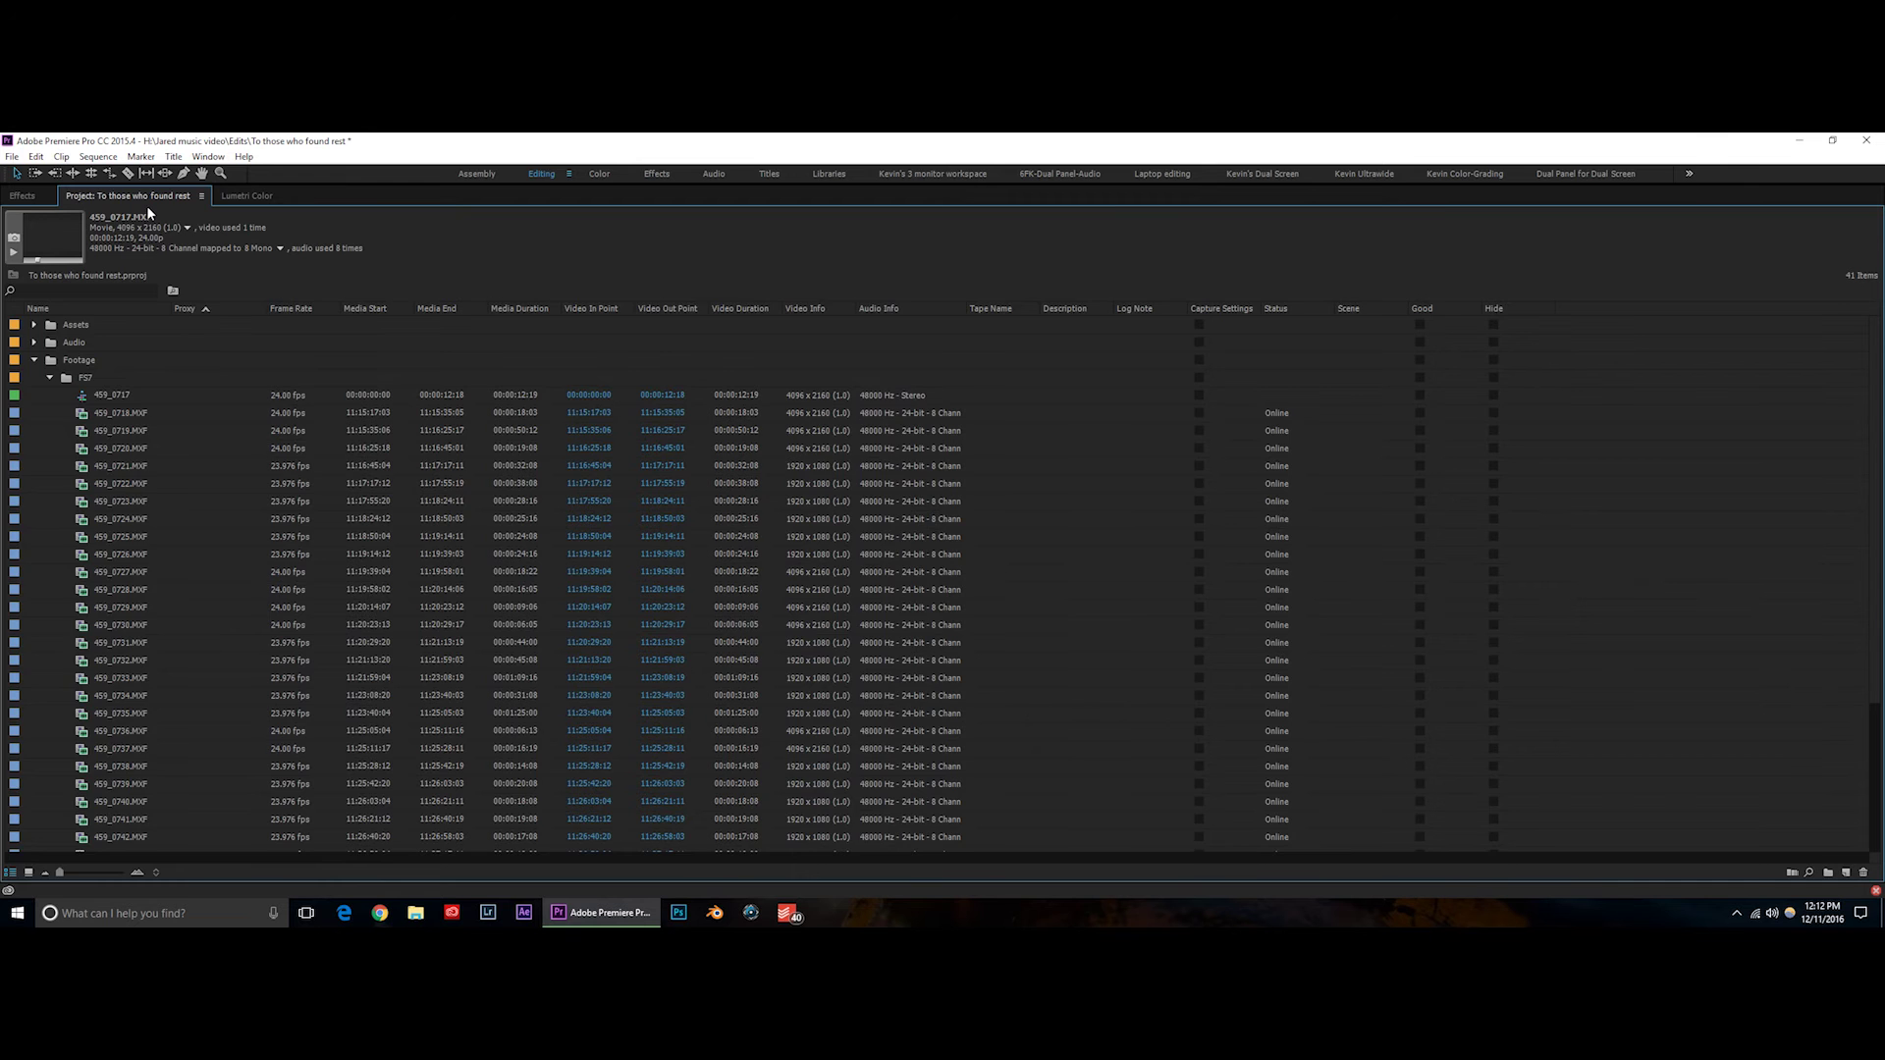
pyautogui.press('`')
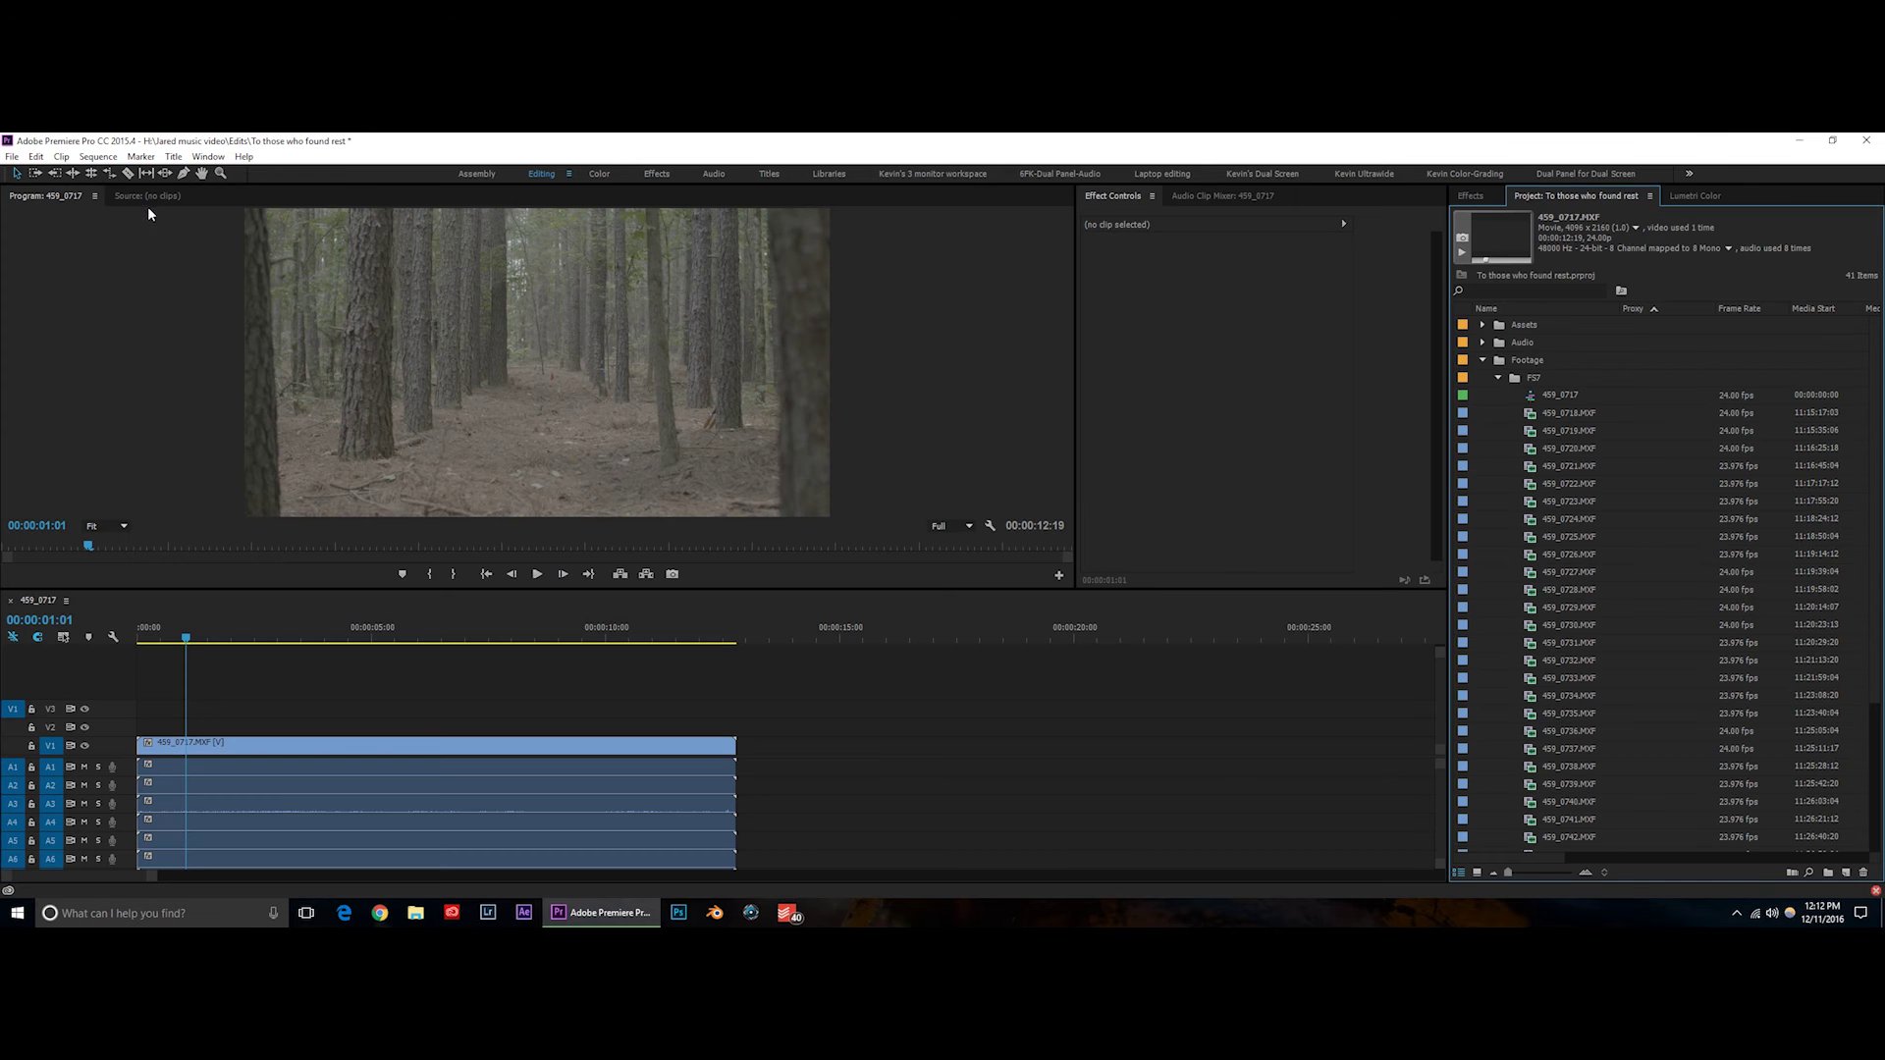
# Tick Enable proxies on the Media page of Preferences.
pyautogui.click(35, 159)
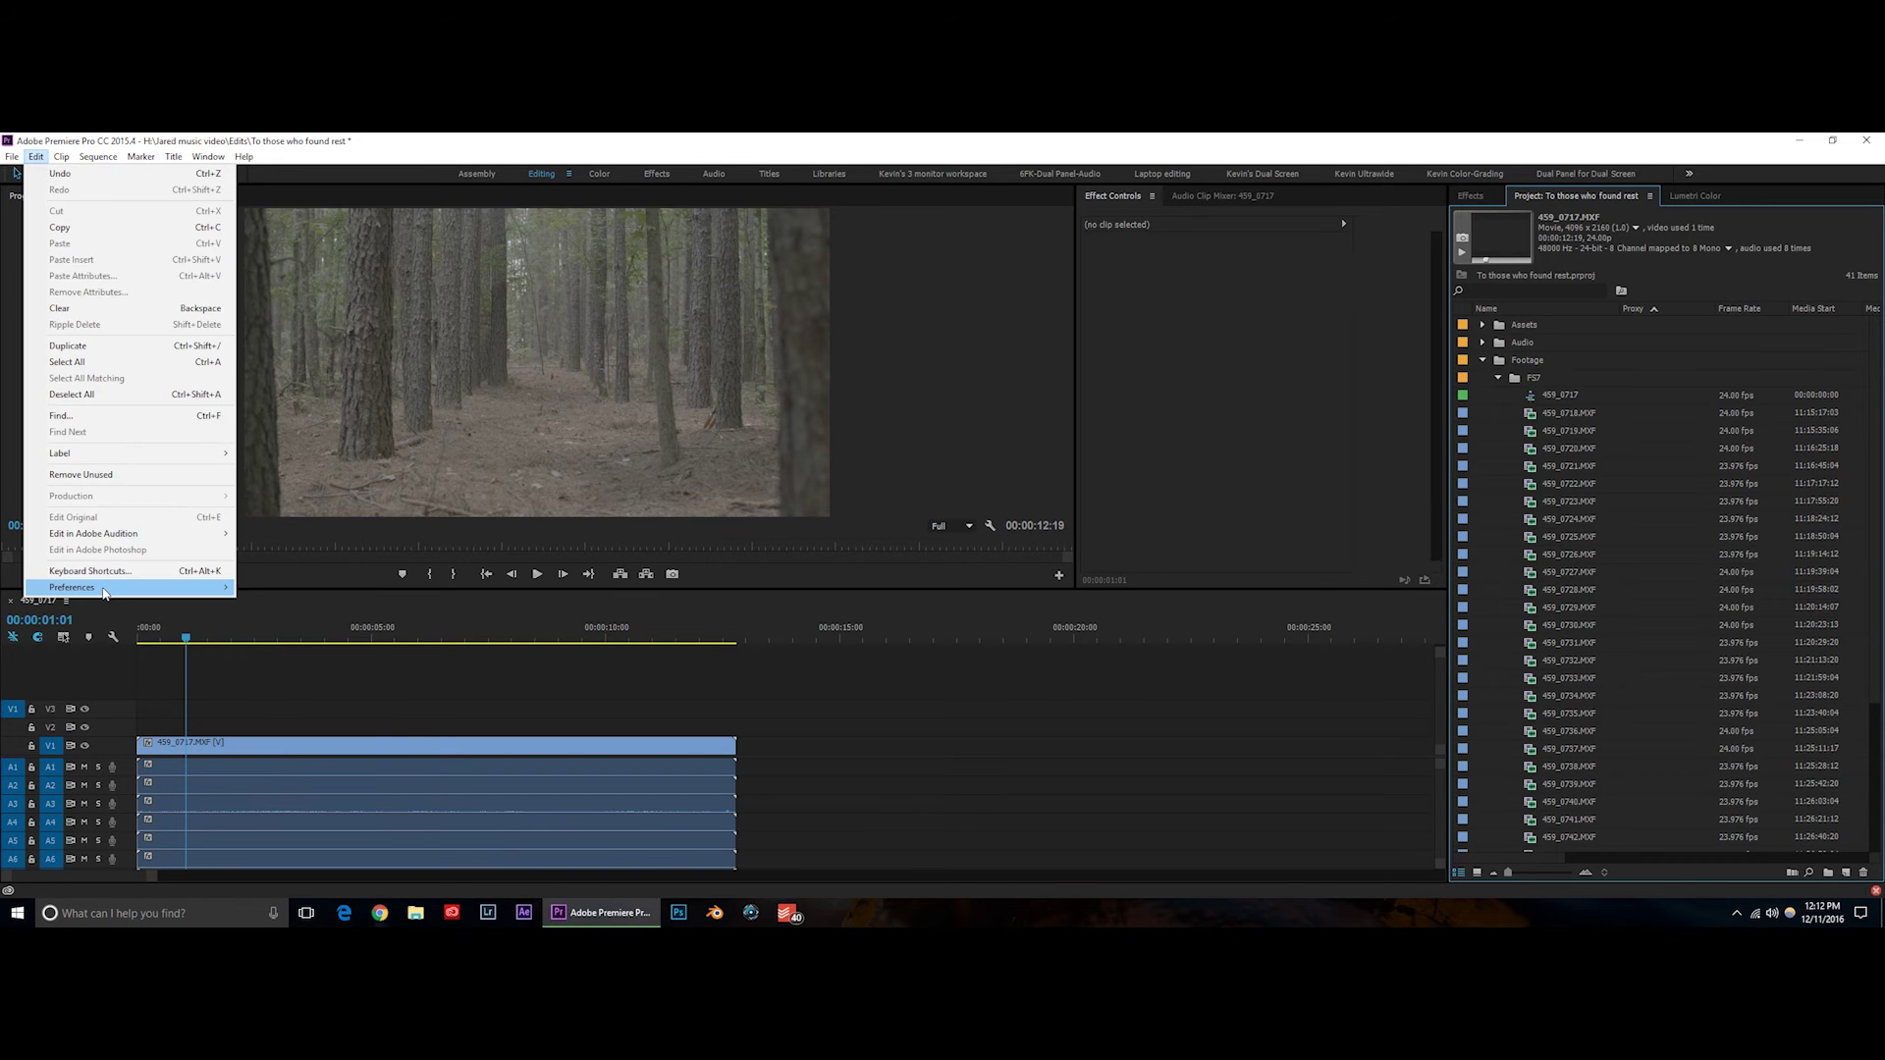
pyautogui.moveTo(162, 592)
pyautogui.click(275, 587)
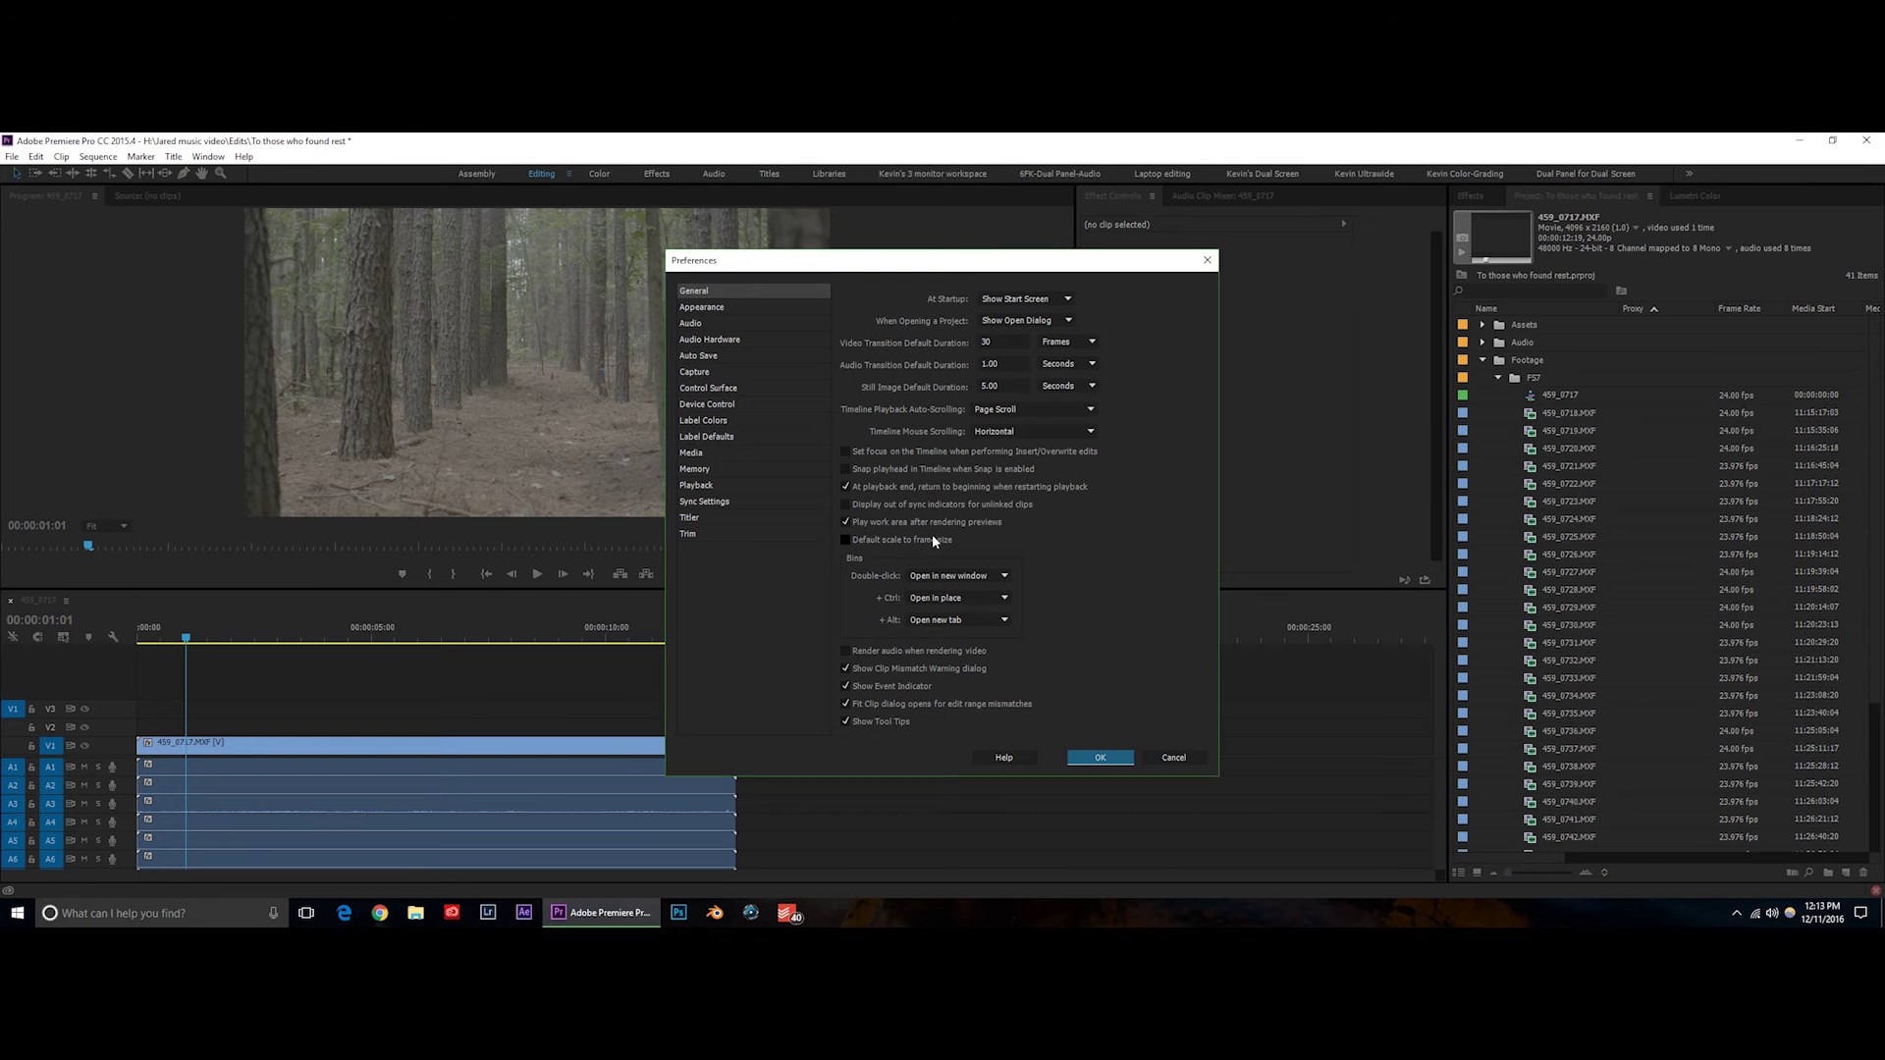
pyautogui.click(701, 454)
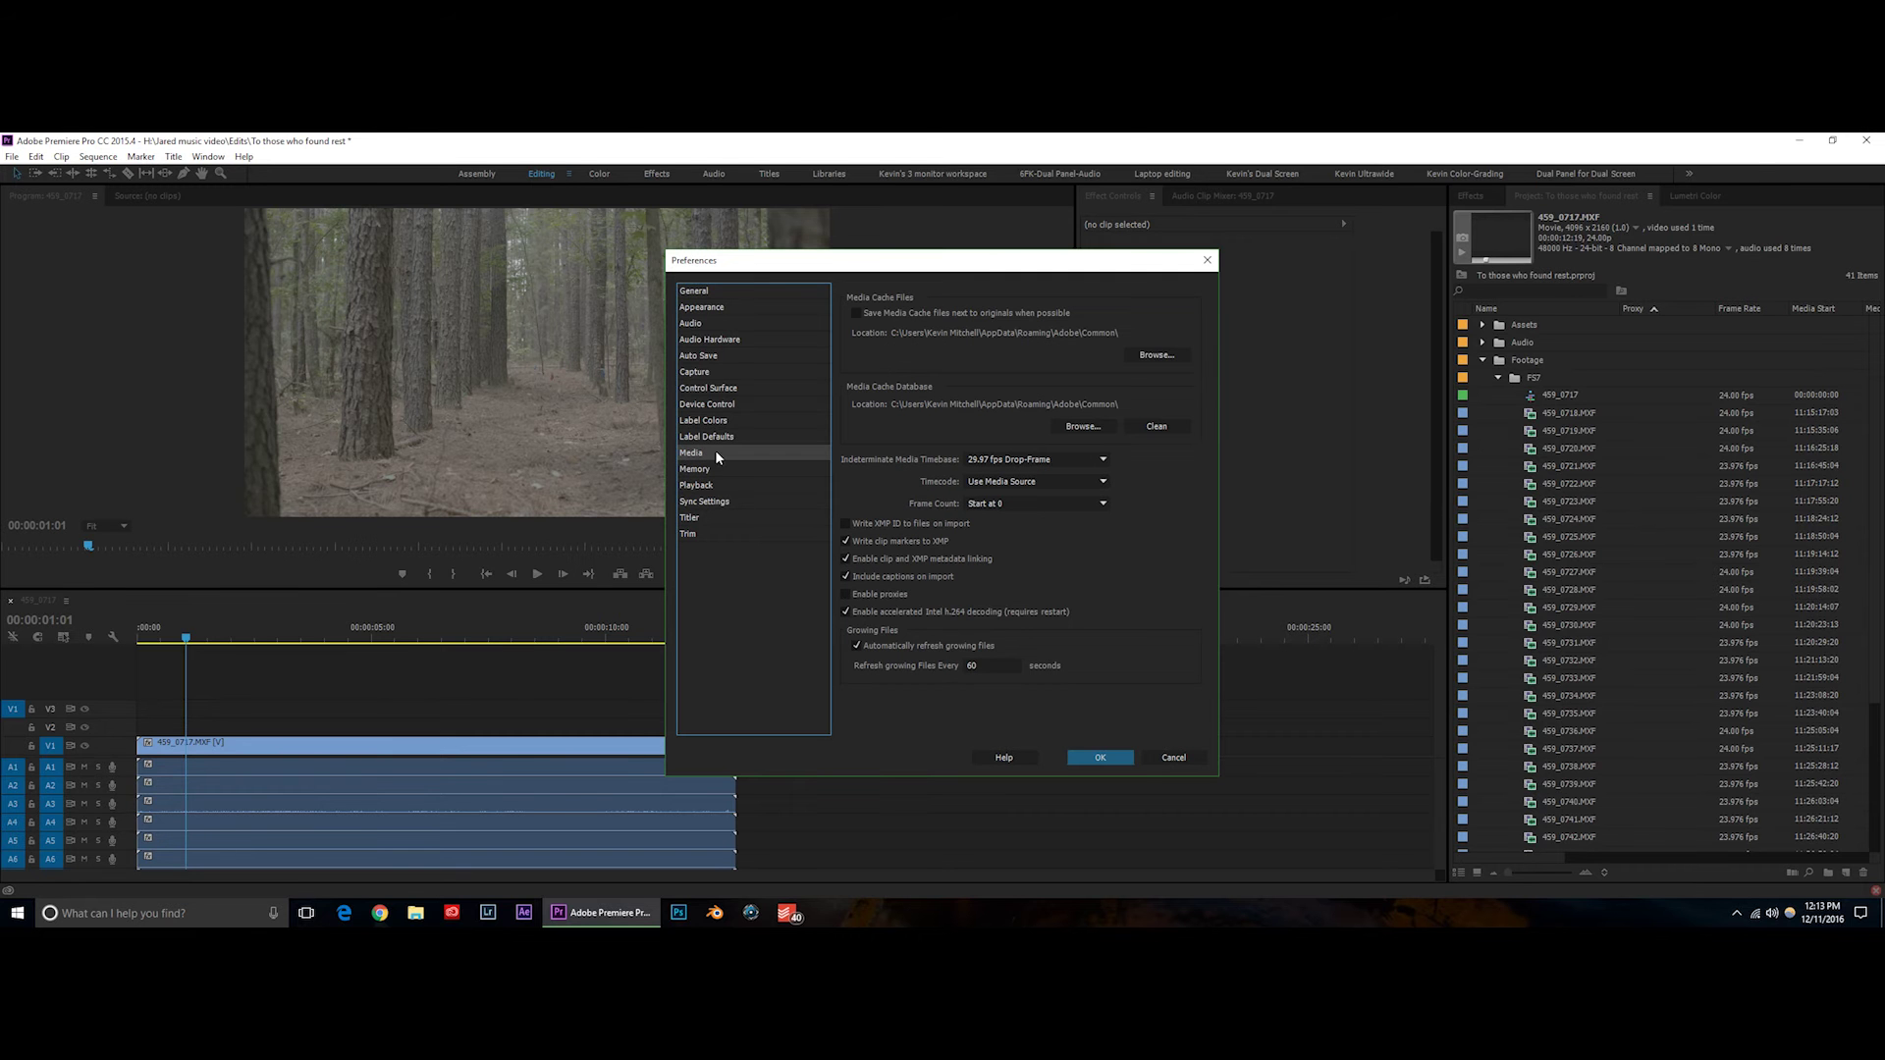
pyautogui.click(846, 596)
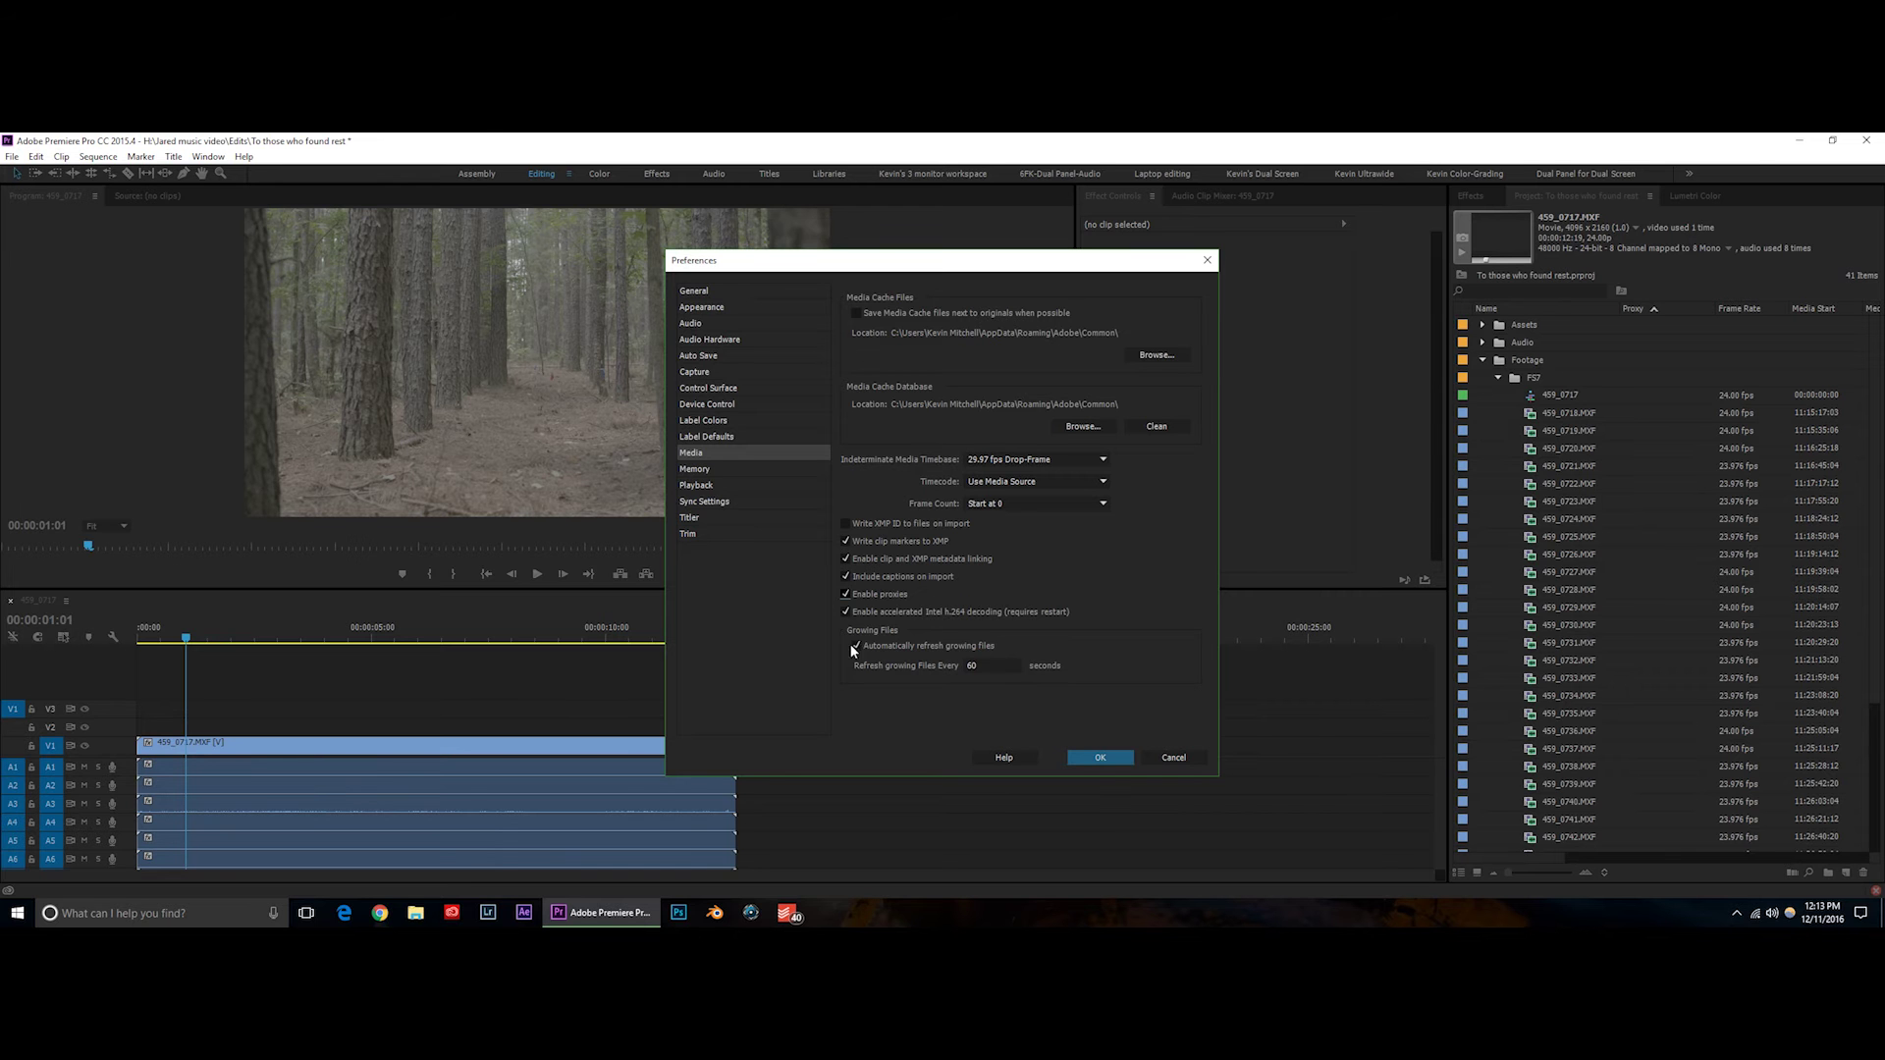
# Apply the preference, scrub the clip, and reveal 459_0717.MXF in the Project panel.
pyautogui.click(1095, 757)
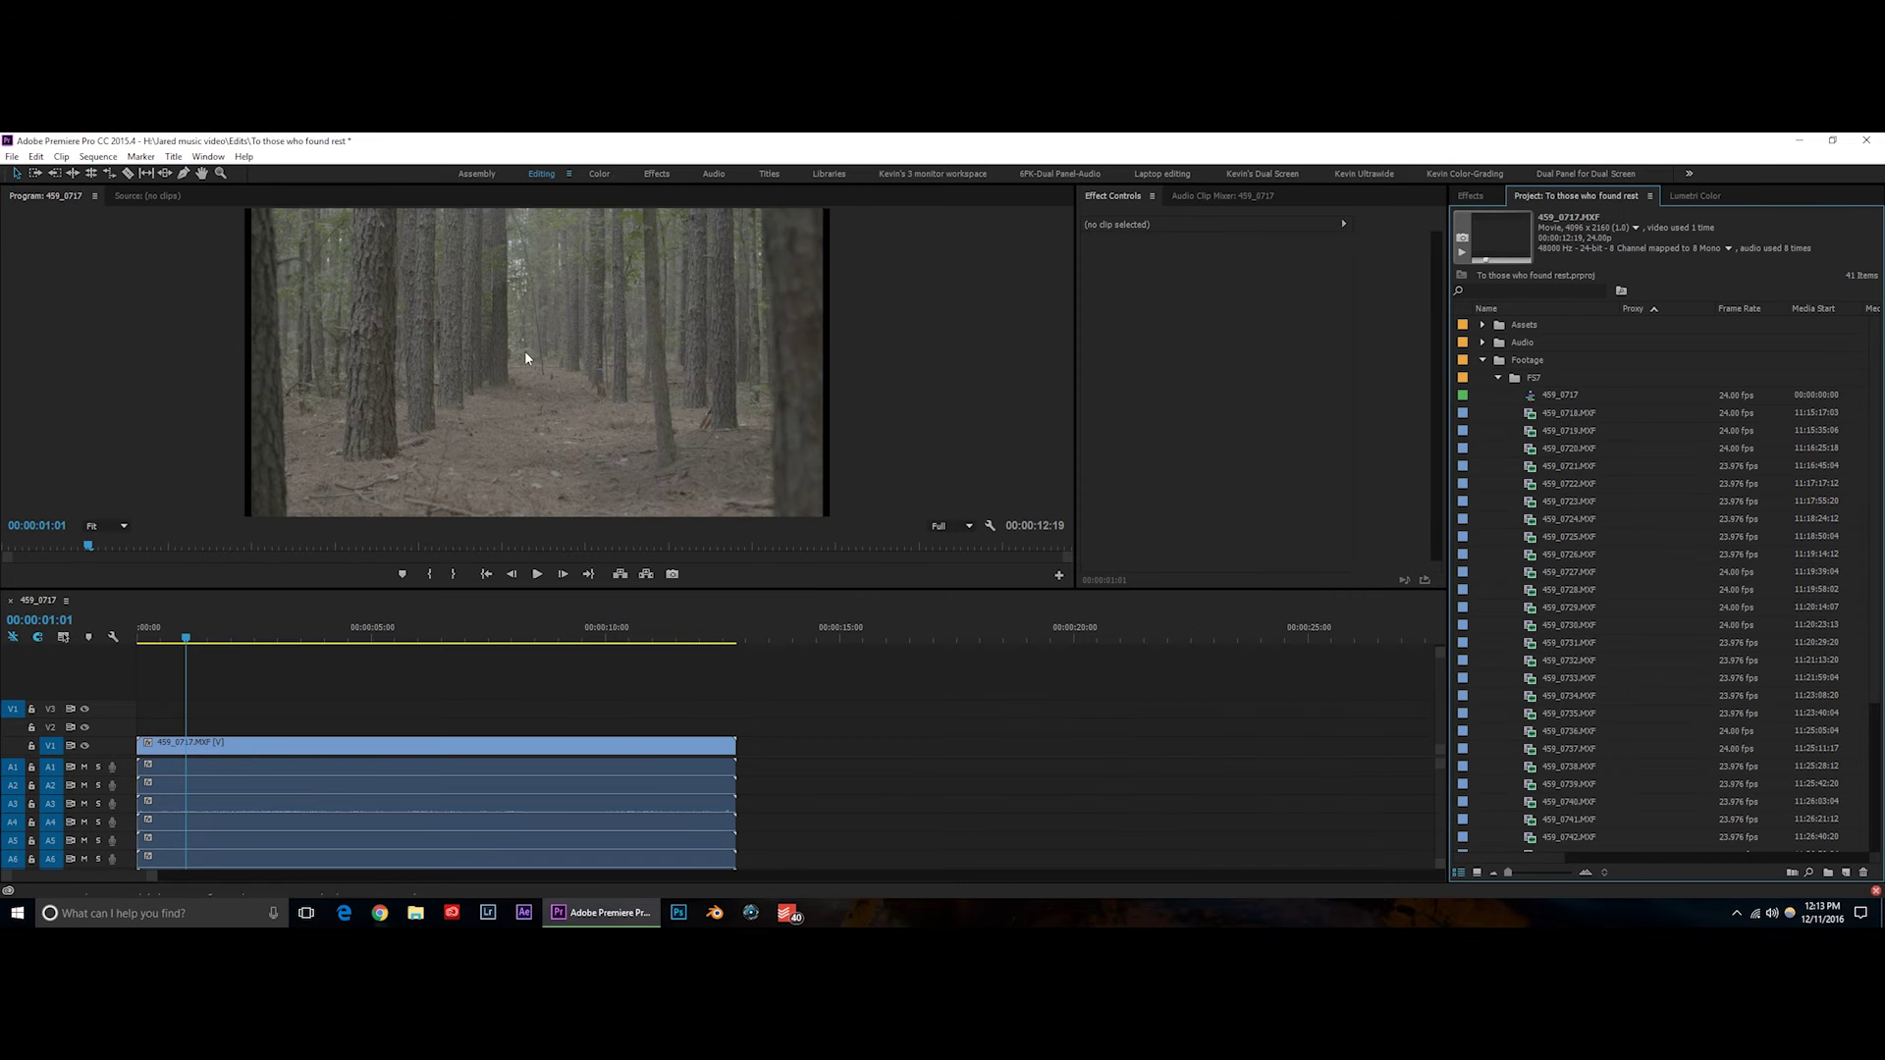
pyautogui.moveTo(186, 638); pyautogui.dragTo(90, 659)
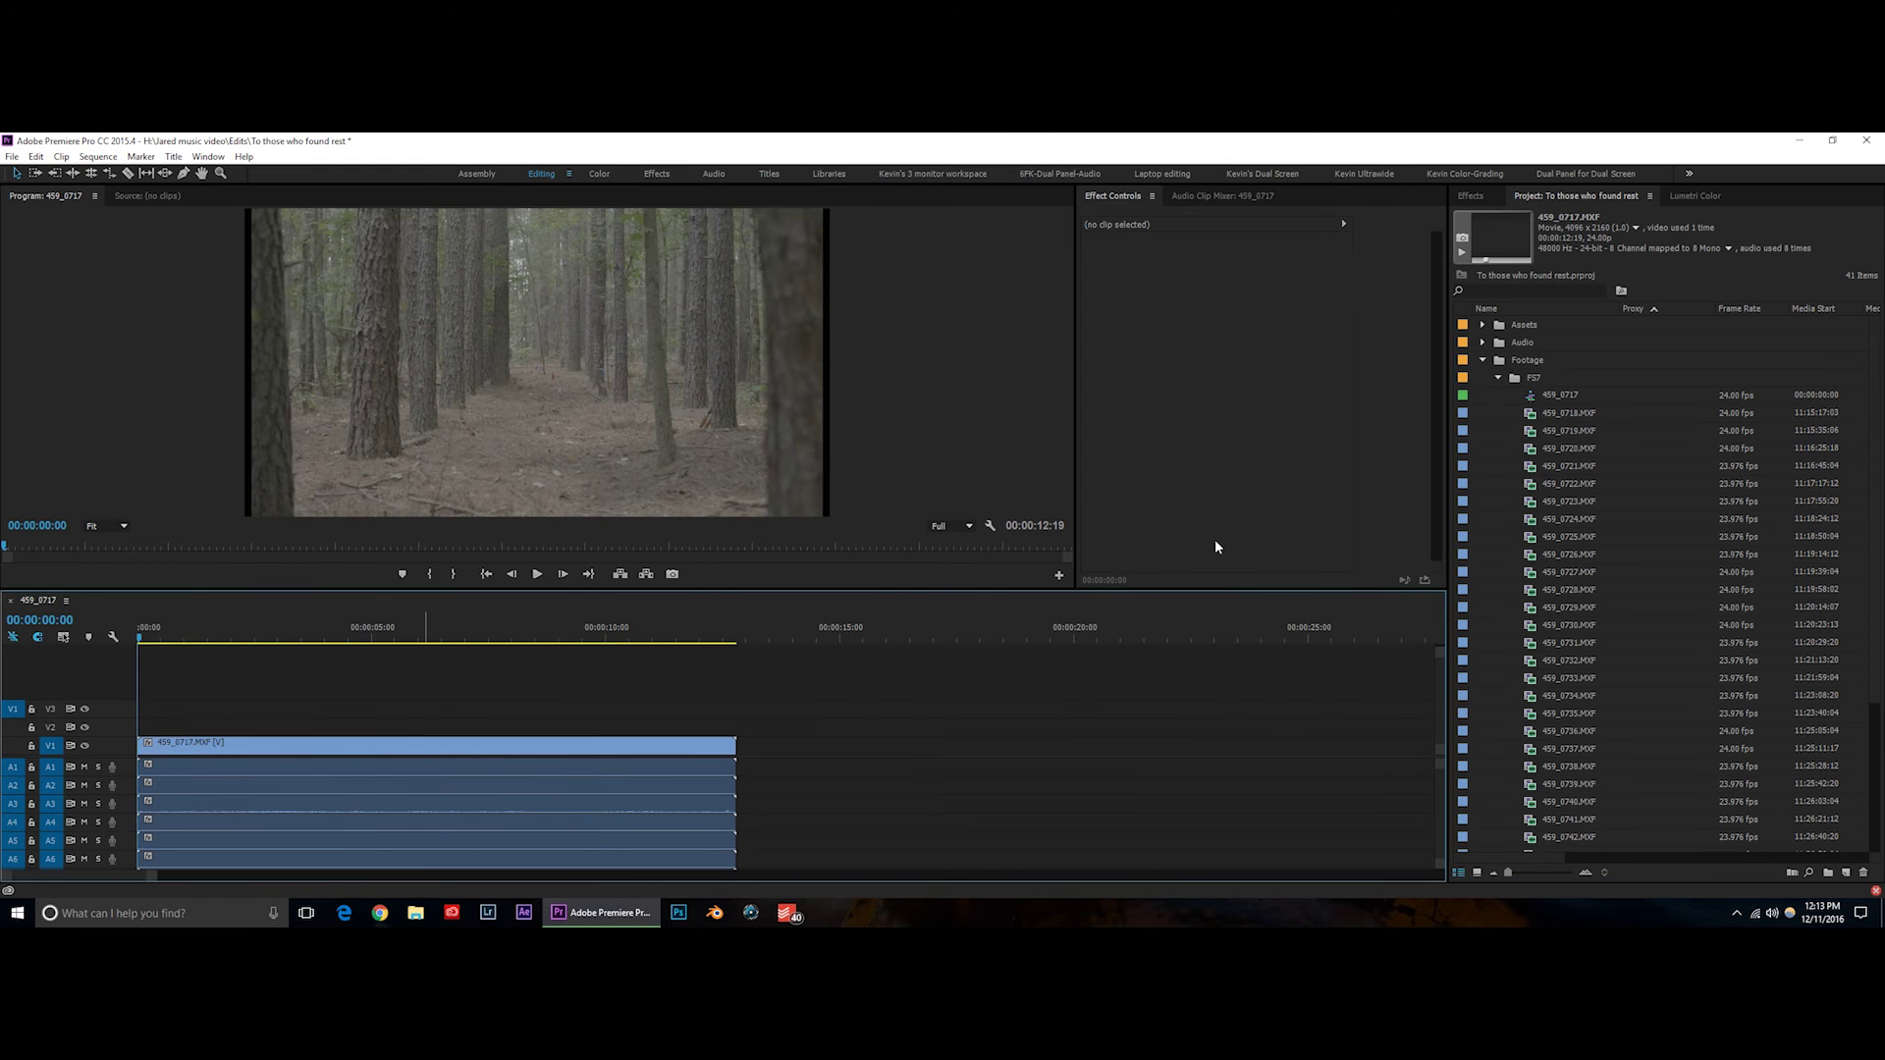
pyautogui.click(300, 746)
pyautogui.rightClick(296, 748)
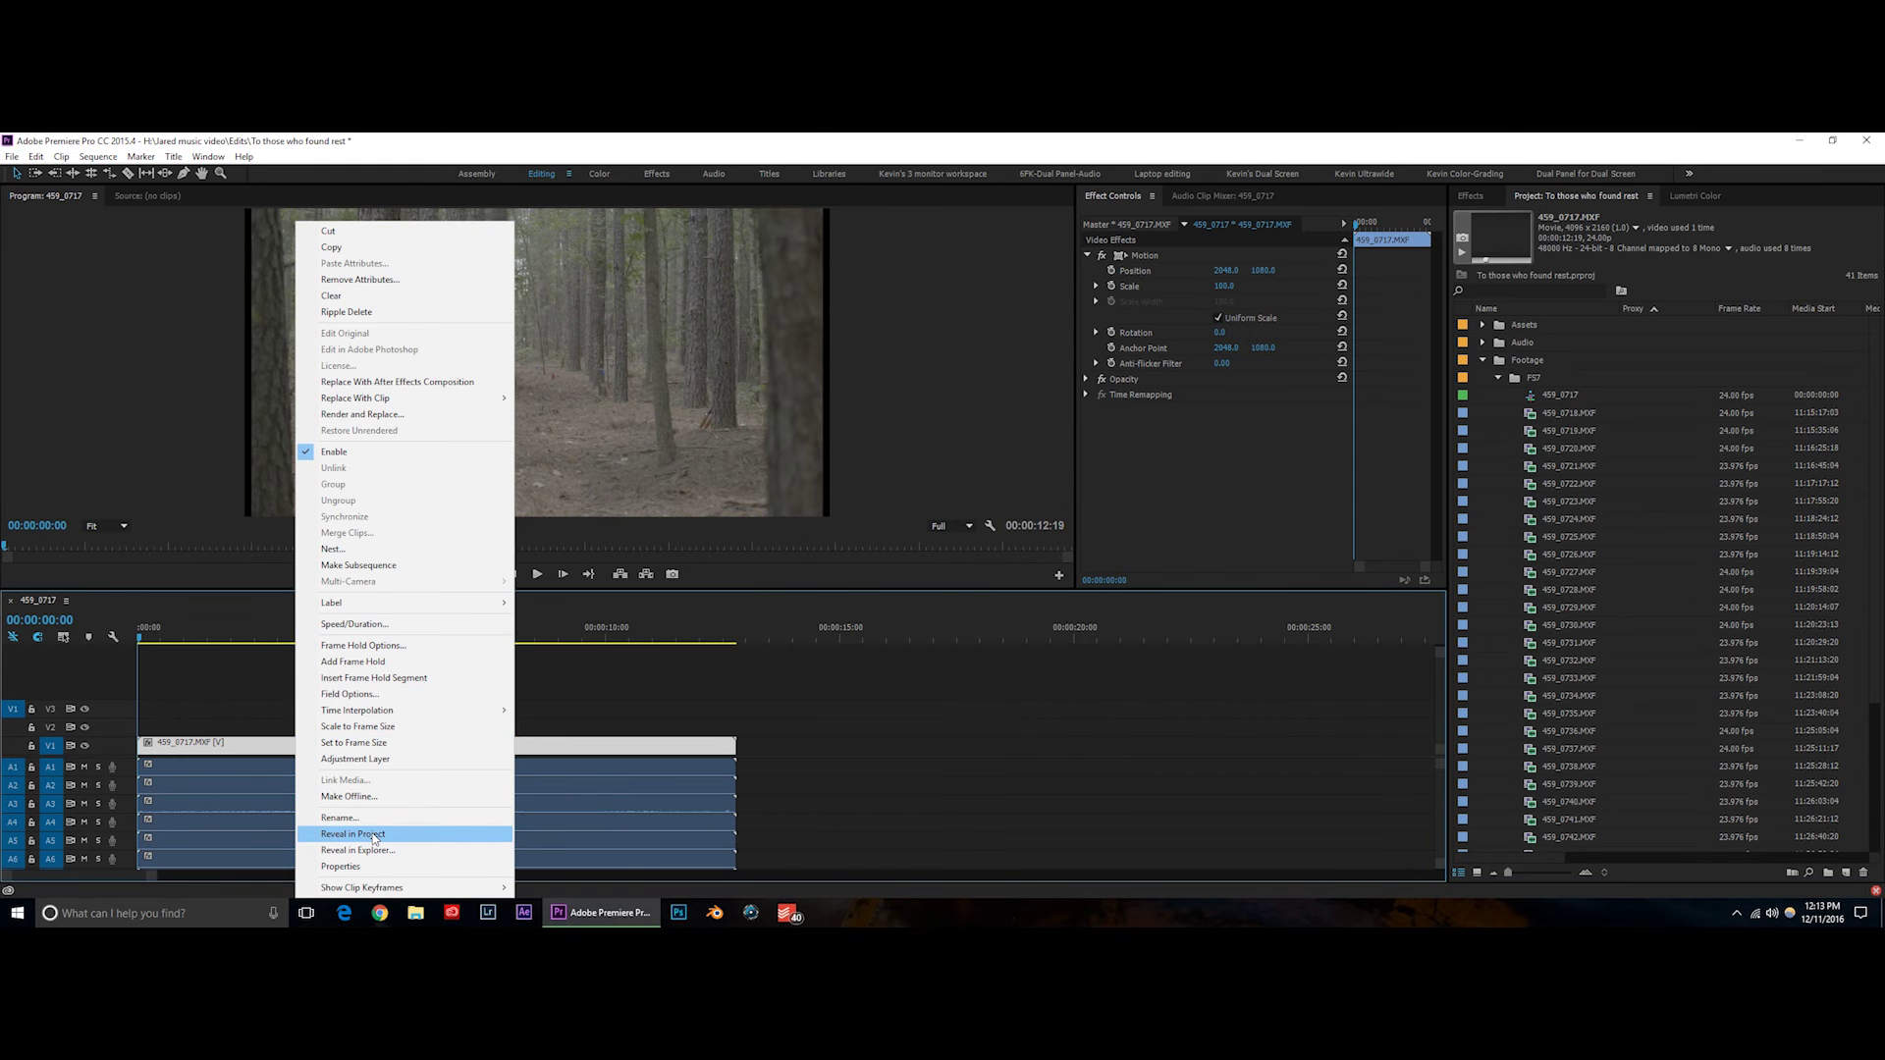
pyautogui.click(373, 837)
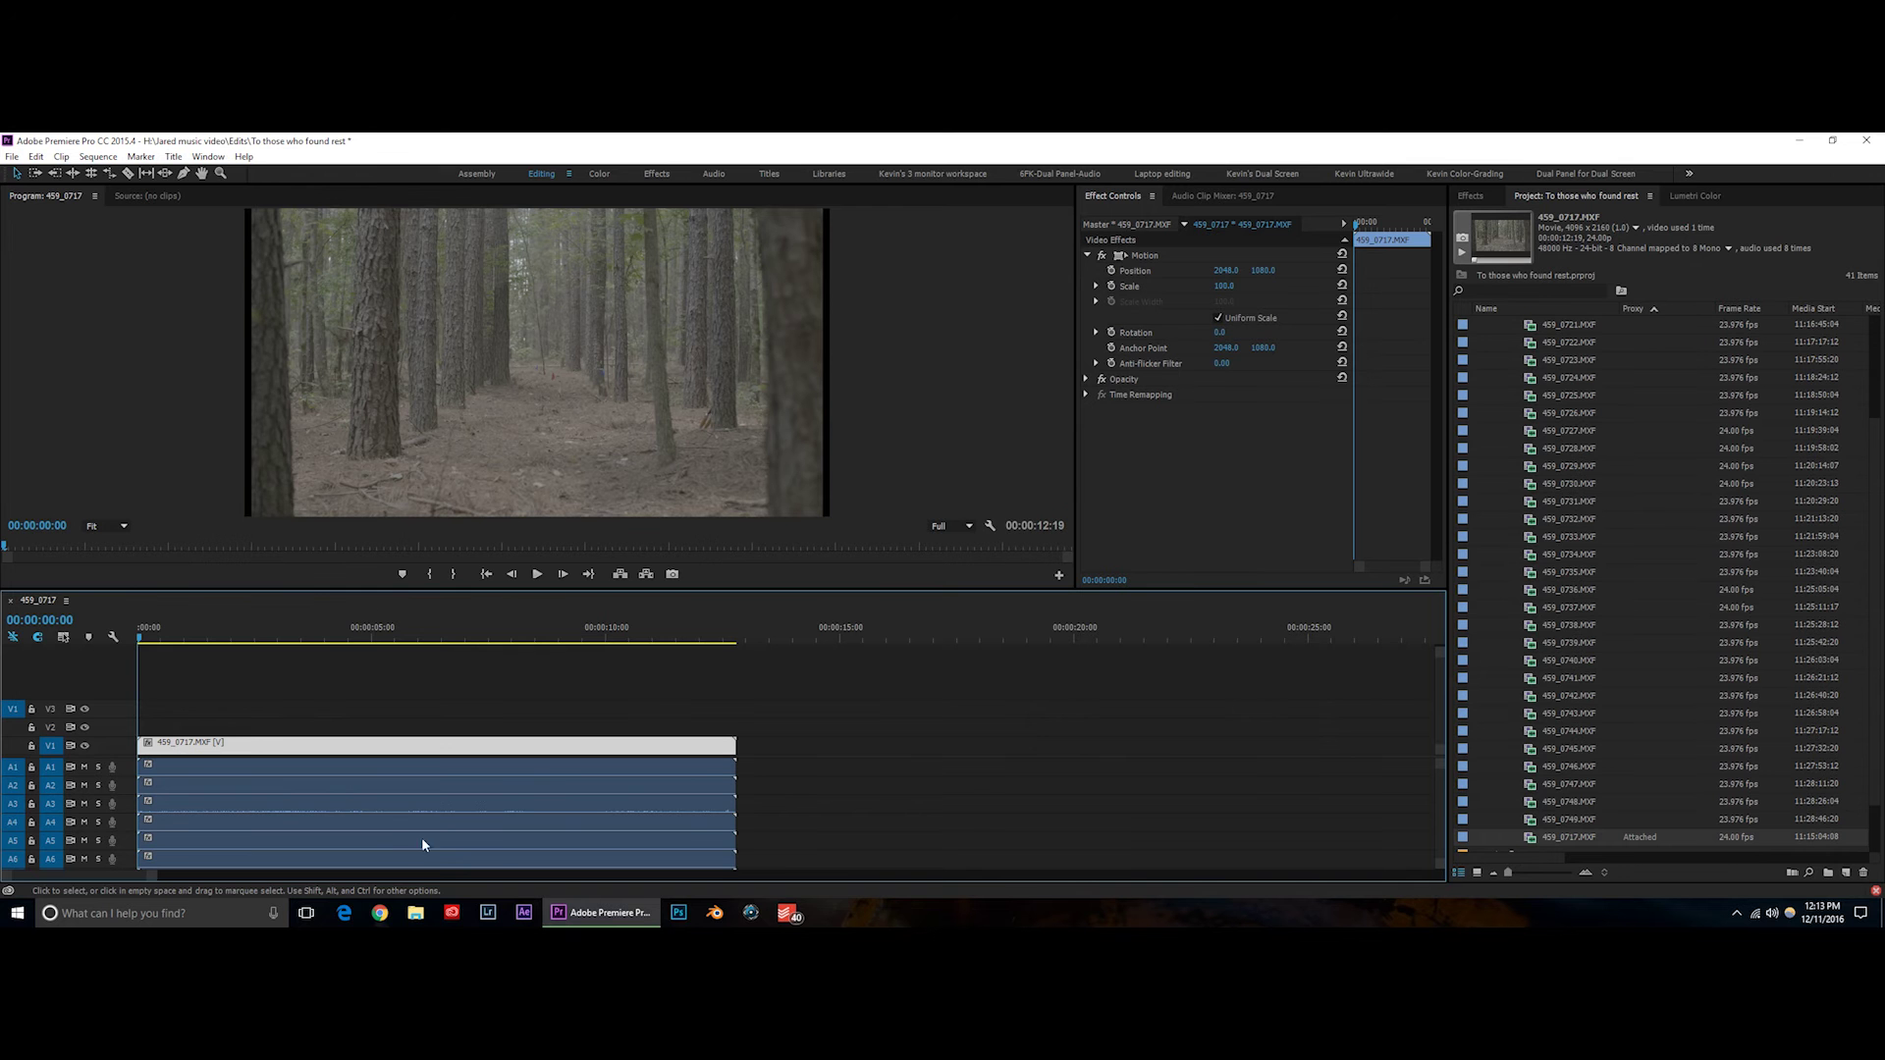
# Find 459_0717.MXF's Attached proxy status and play the sequence briefly.
pyautogui.scroll(-2, 1596, 832)
pyautogui.scroll(-2, 1596, 832)
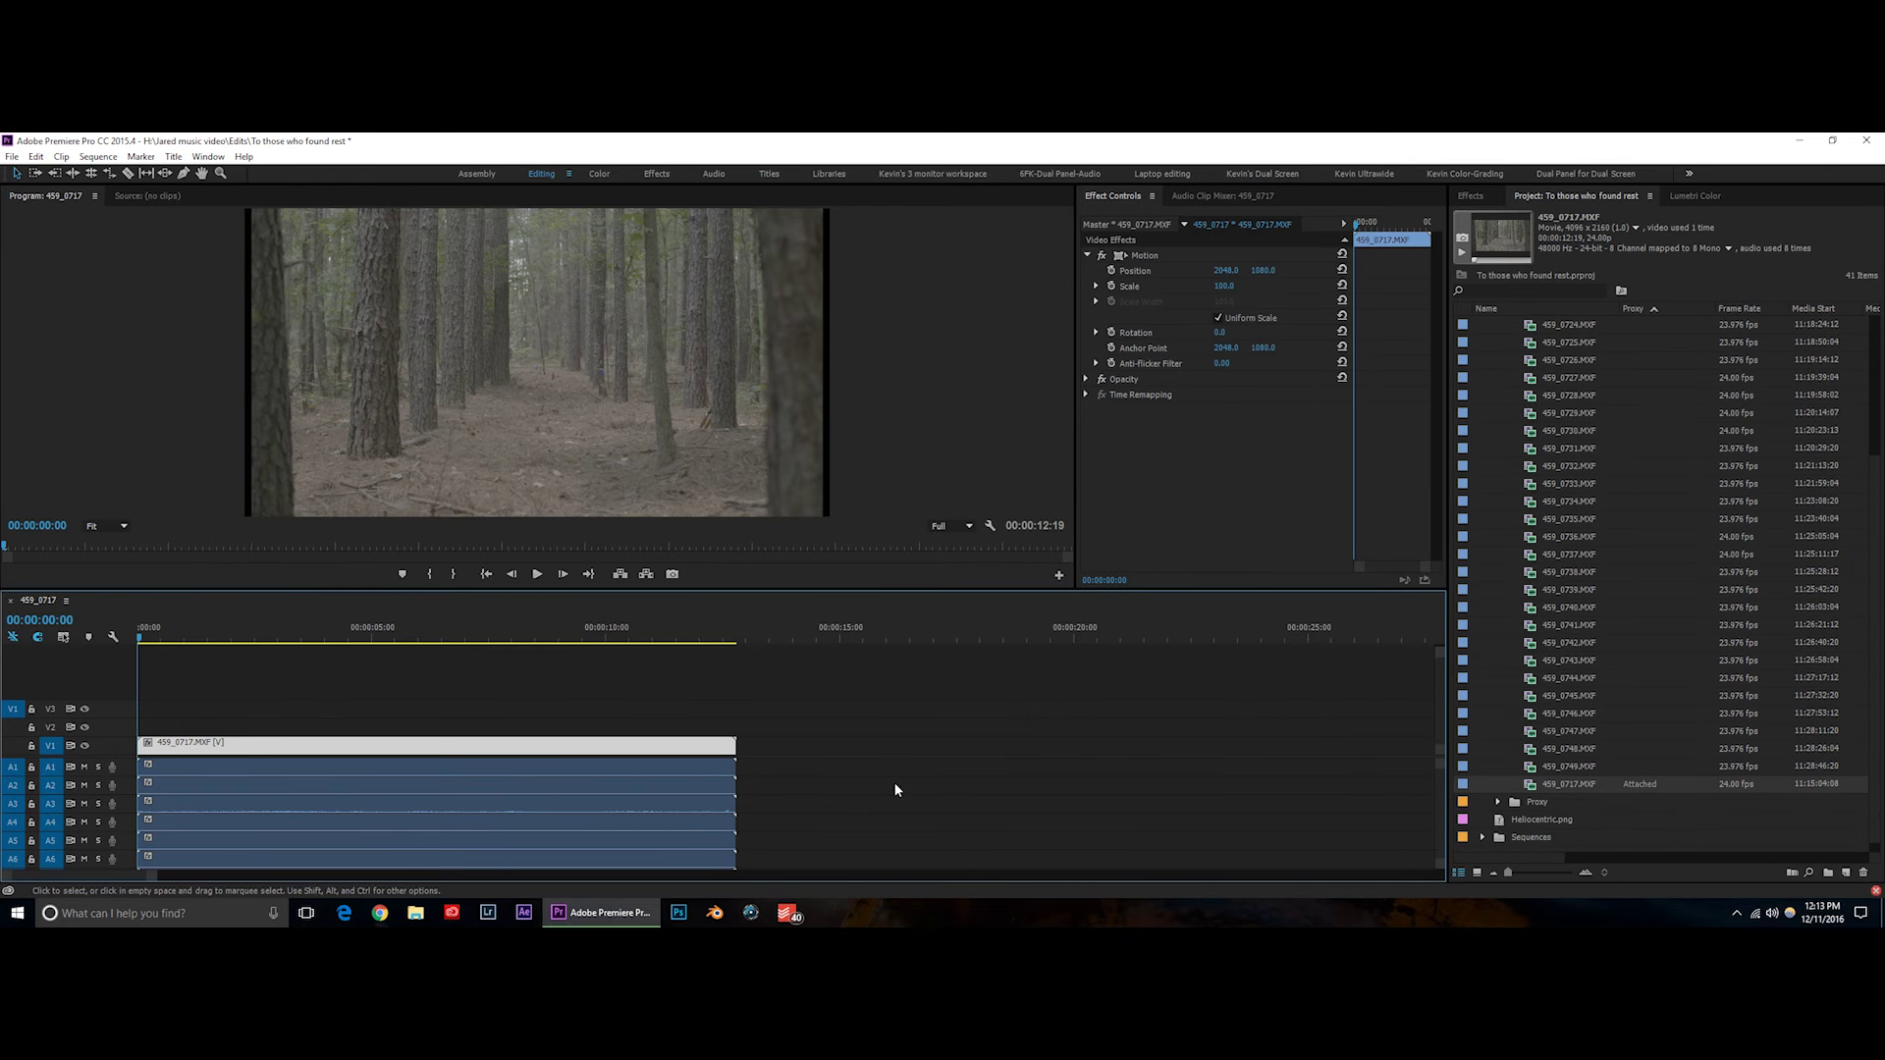
pyautogui.press('space')
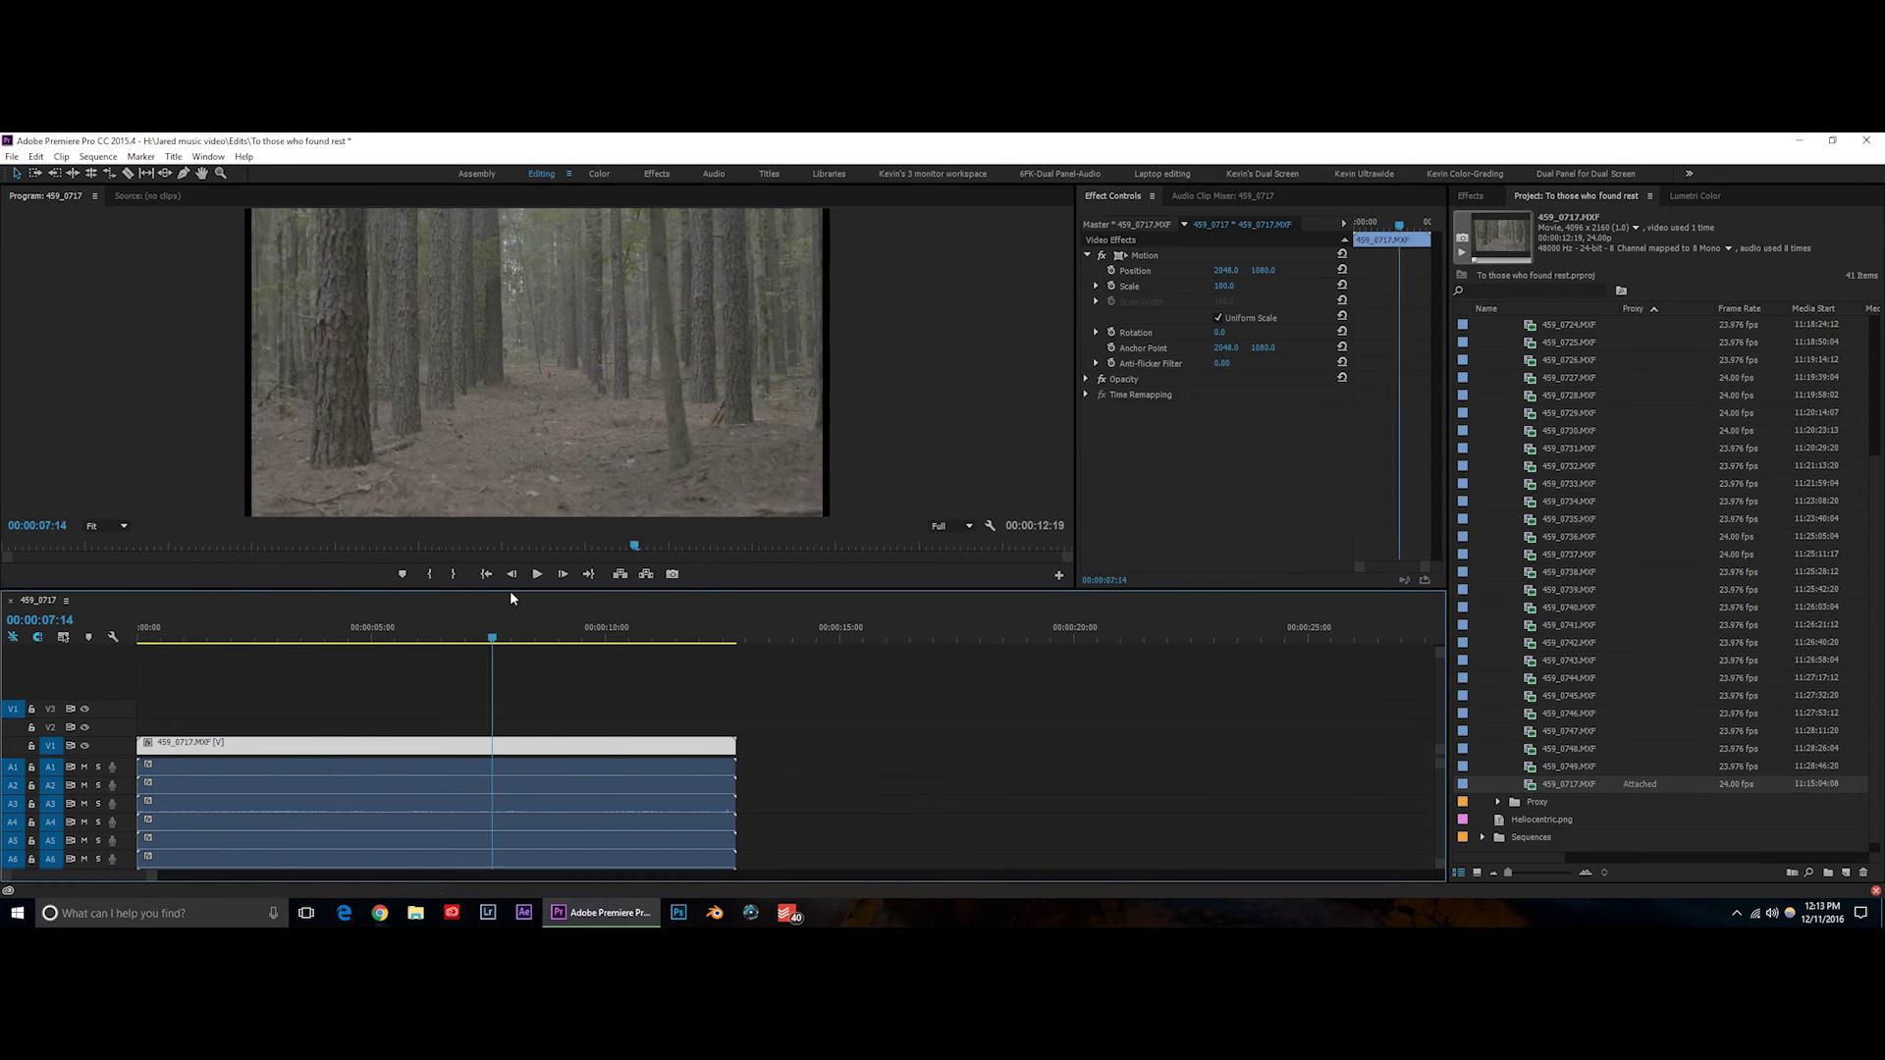
pyautogui.press('space')
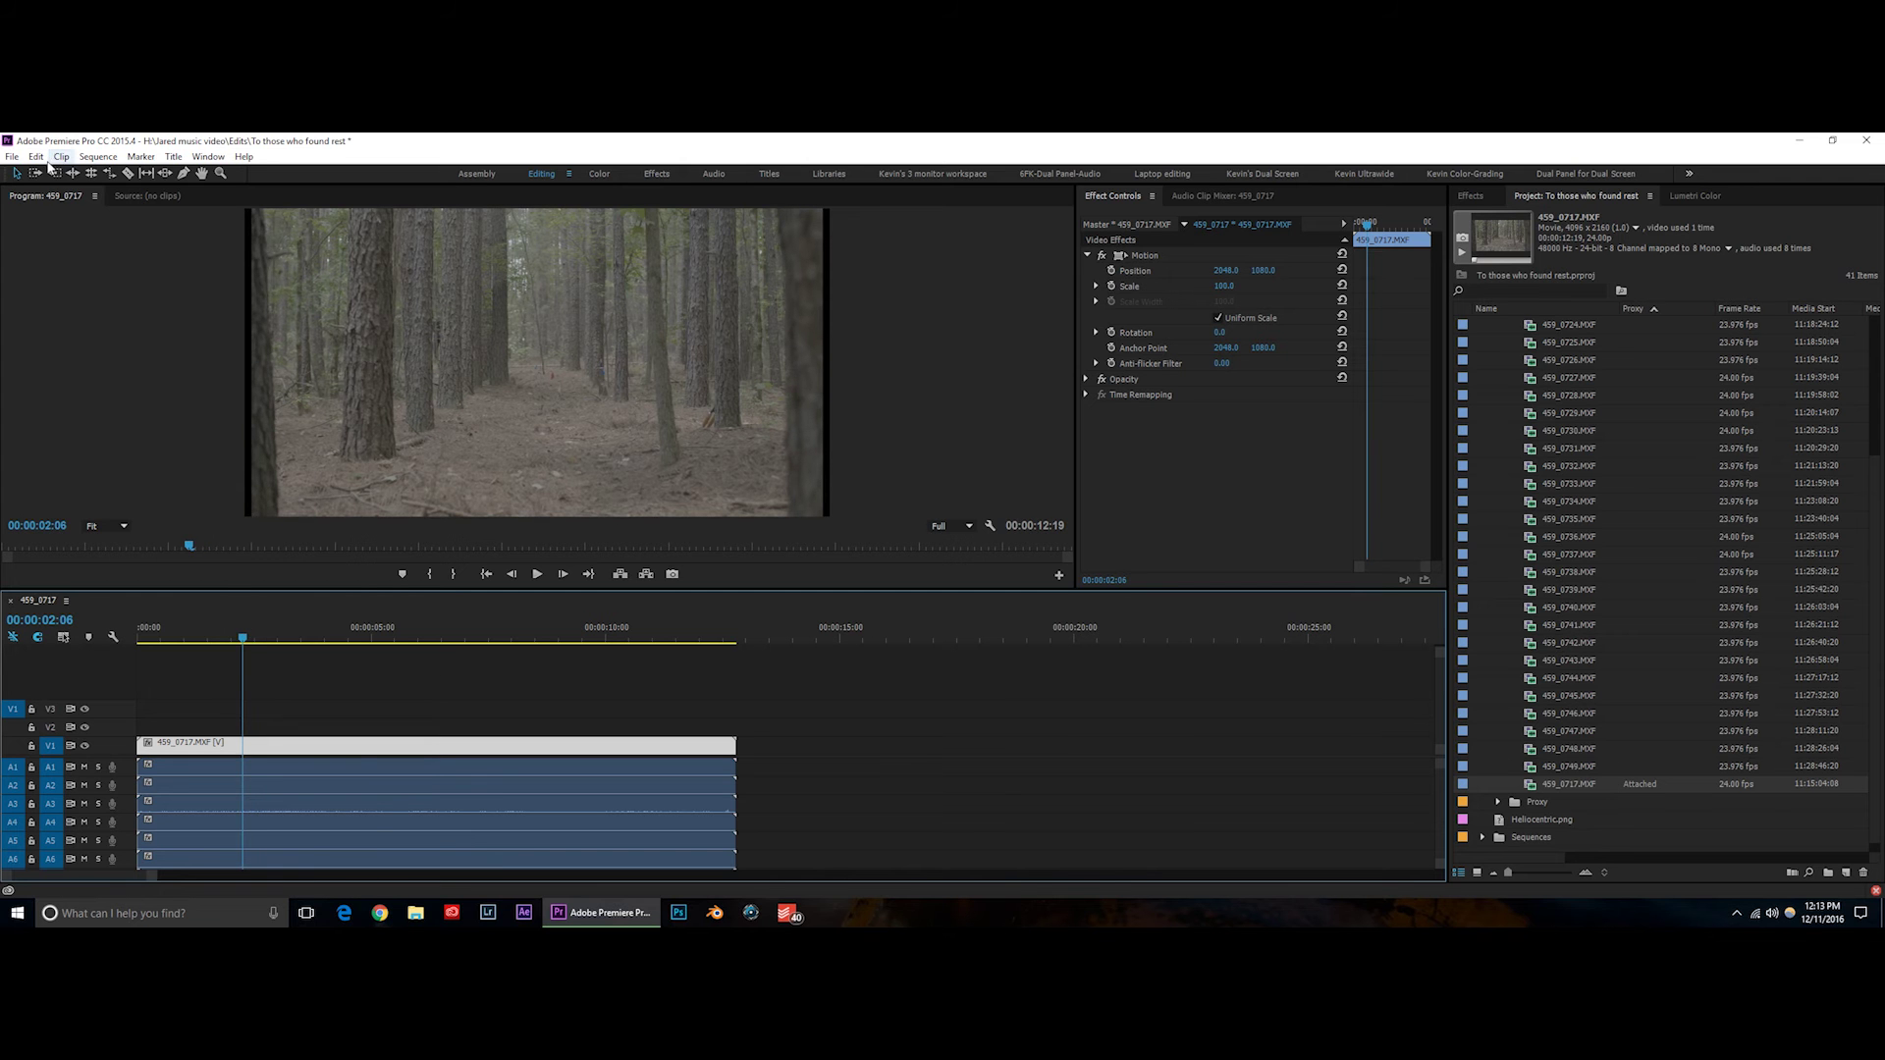
# Untick Enable proxies in the Media preferences.
pyautogui.click(35, 156)
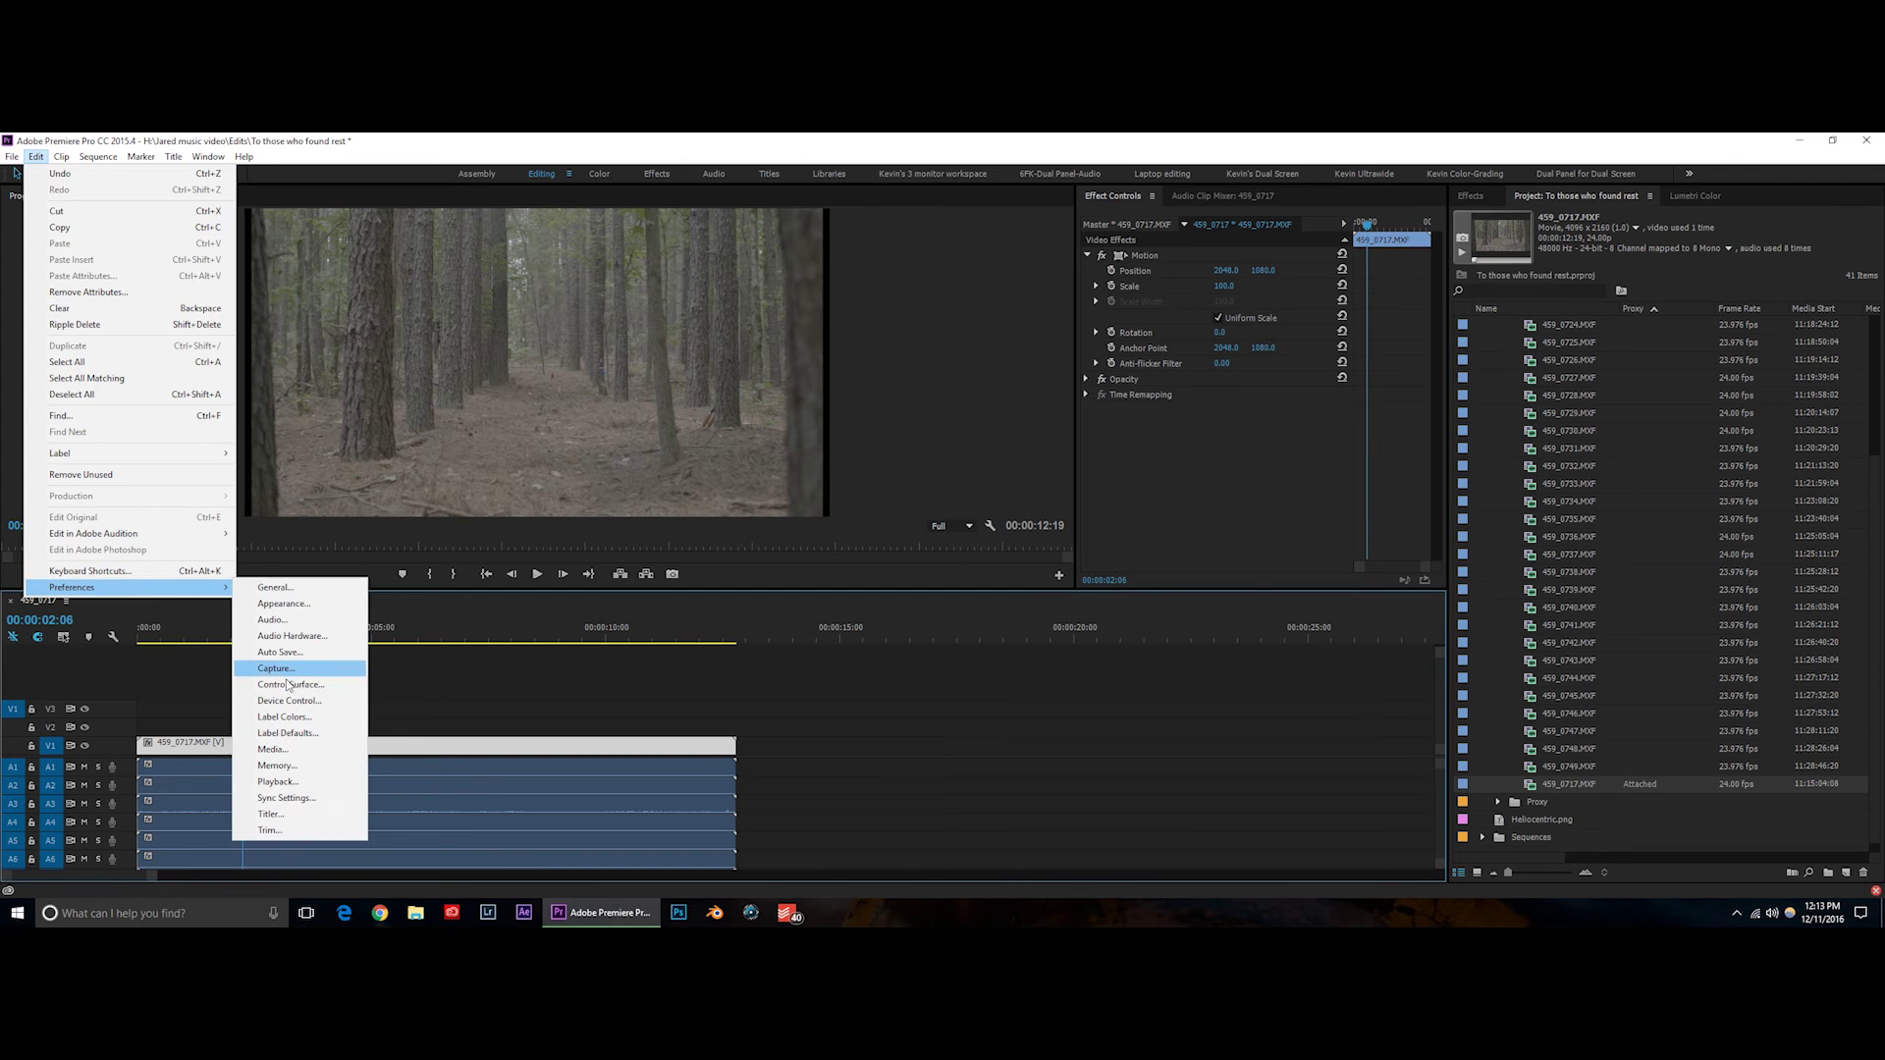
pyautogui.click(530, 699)
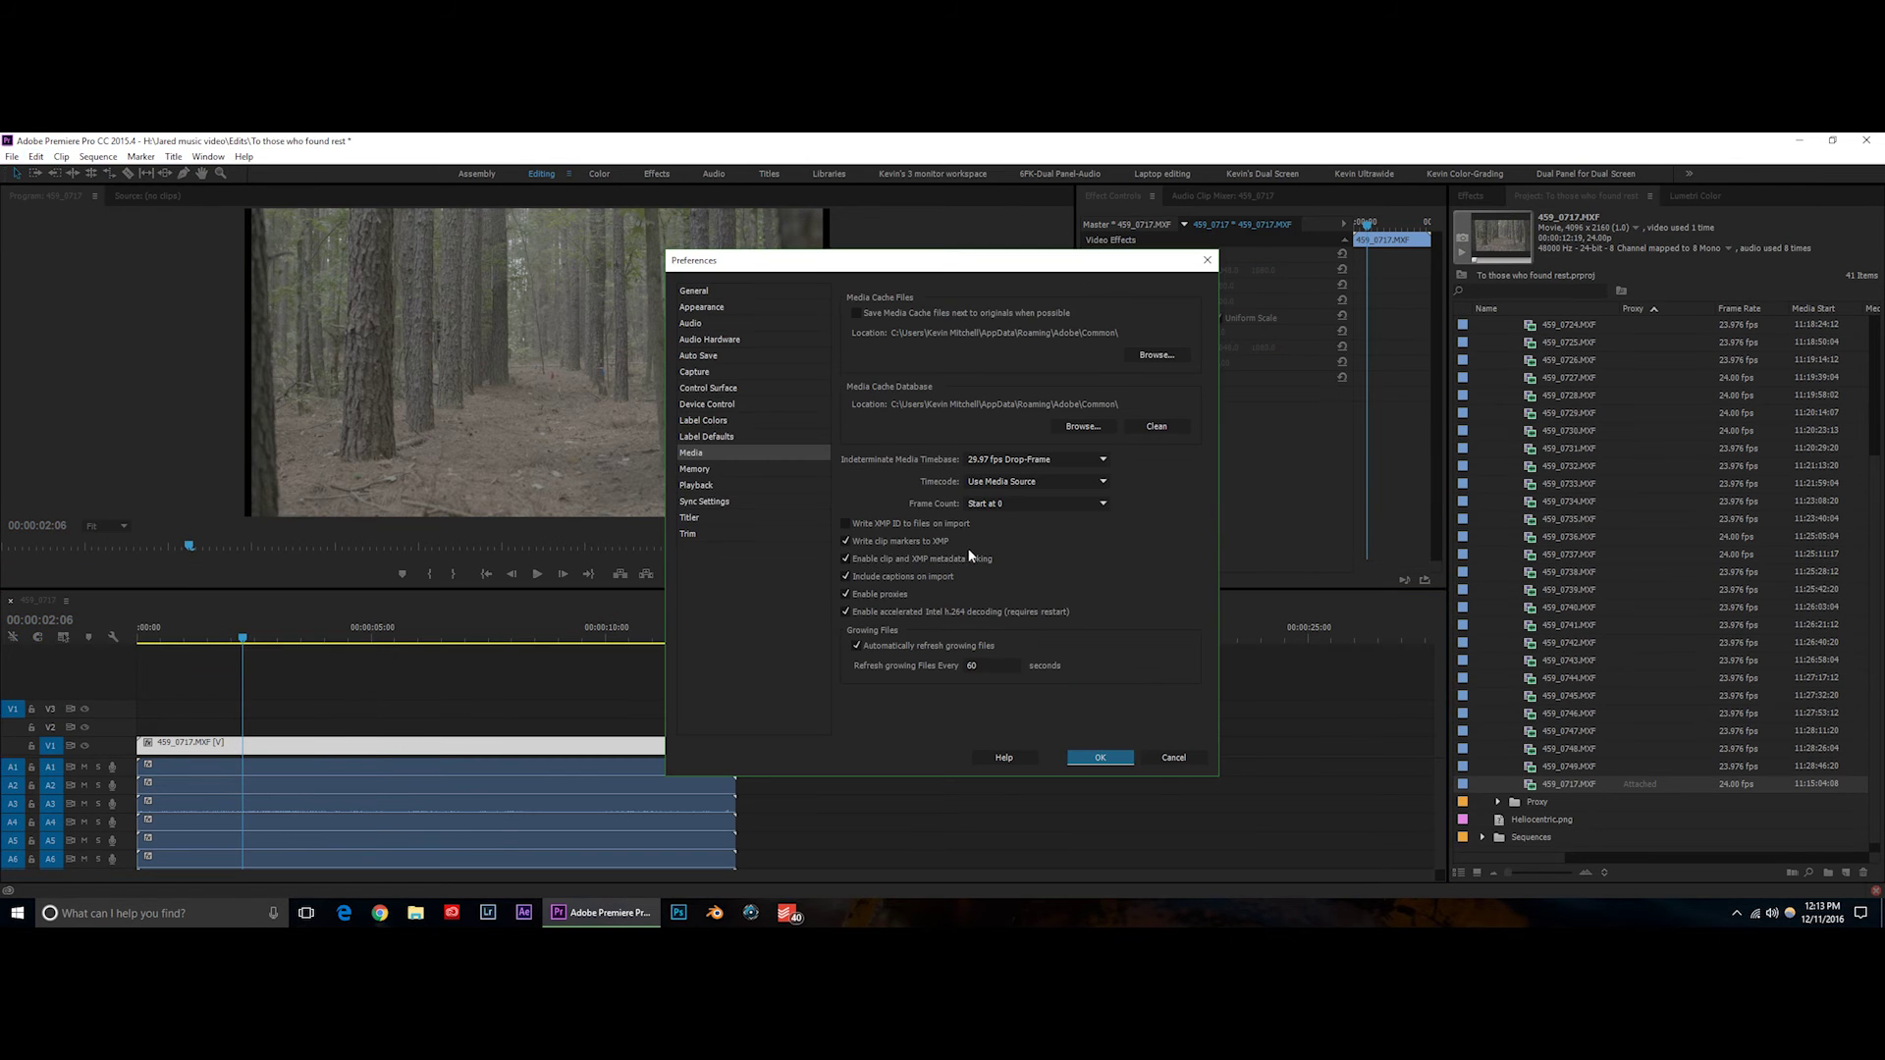
pyautogui.click(845, 594)
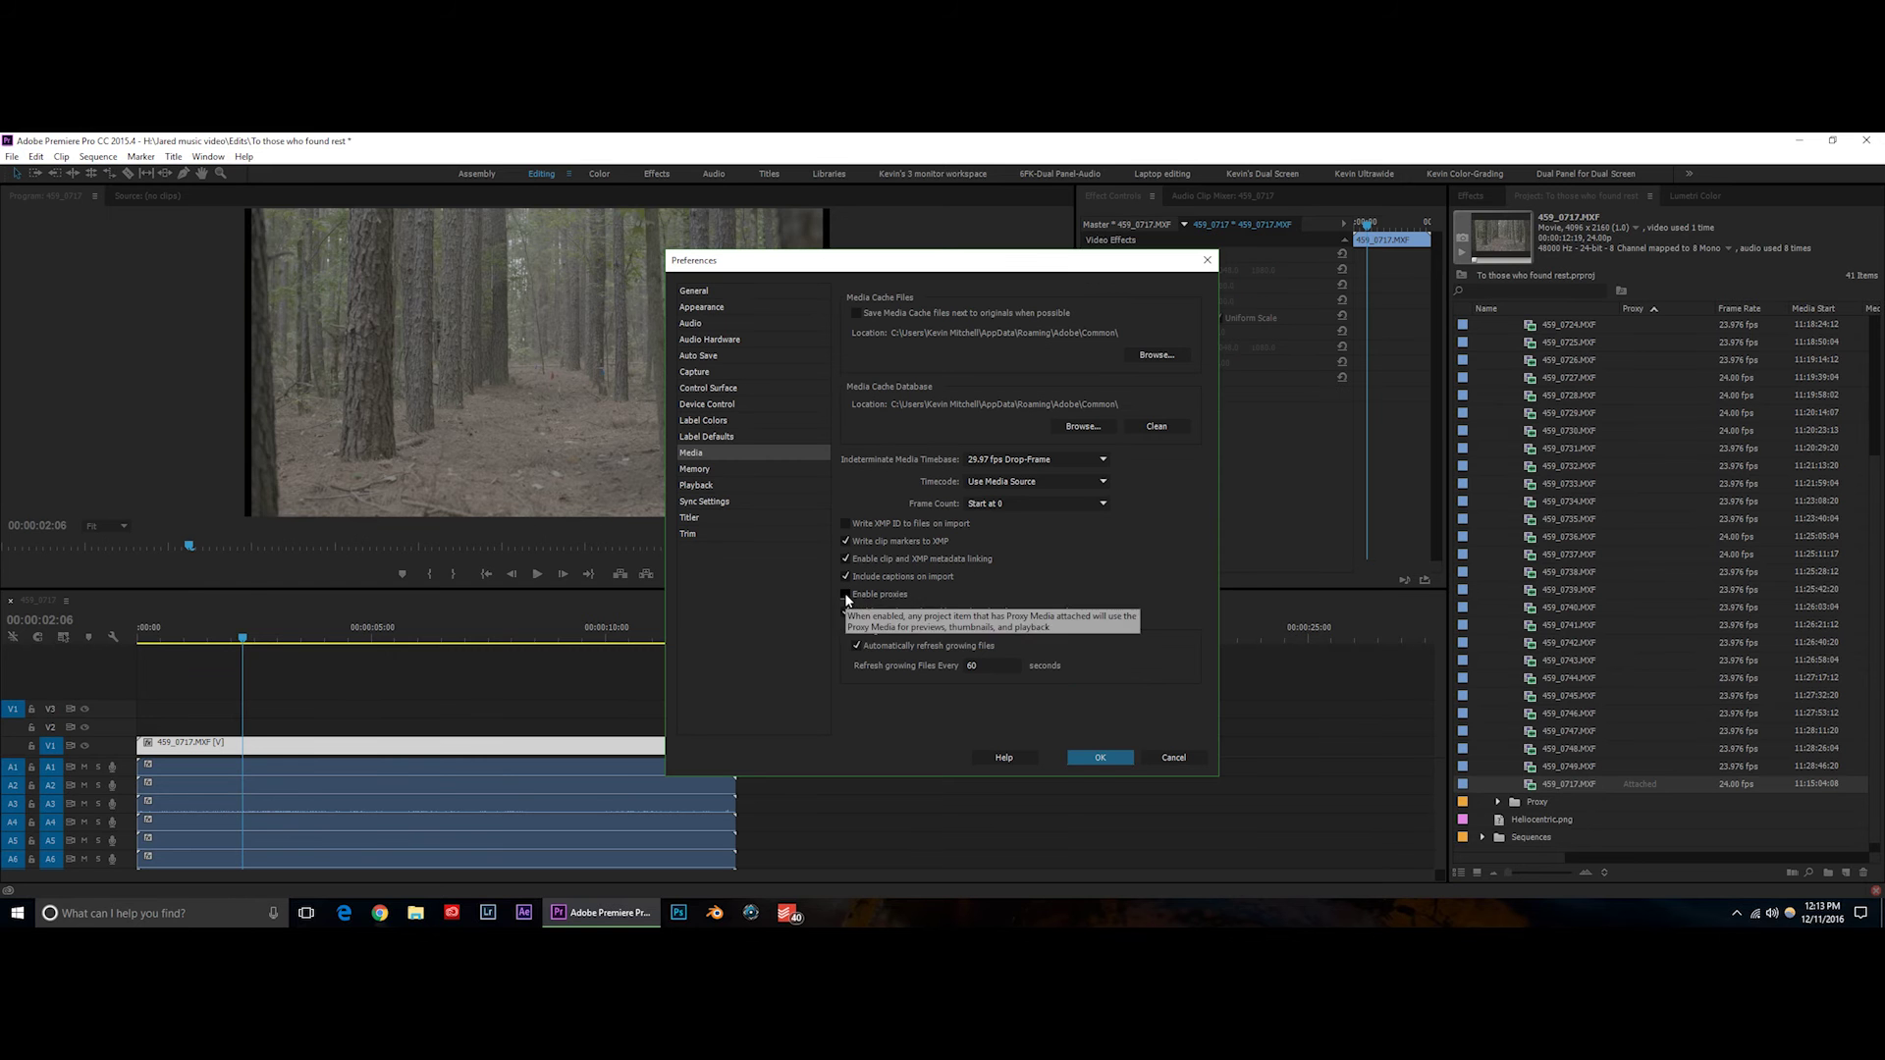
# Apply the preference and set up proxies for 459_0718.MXF with the 1536x790 H.264 preset.
pyautogui.click(1098, 758)
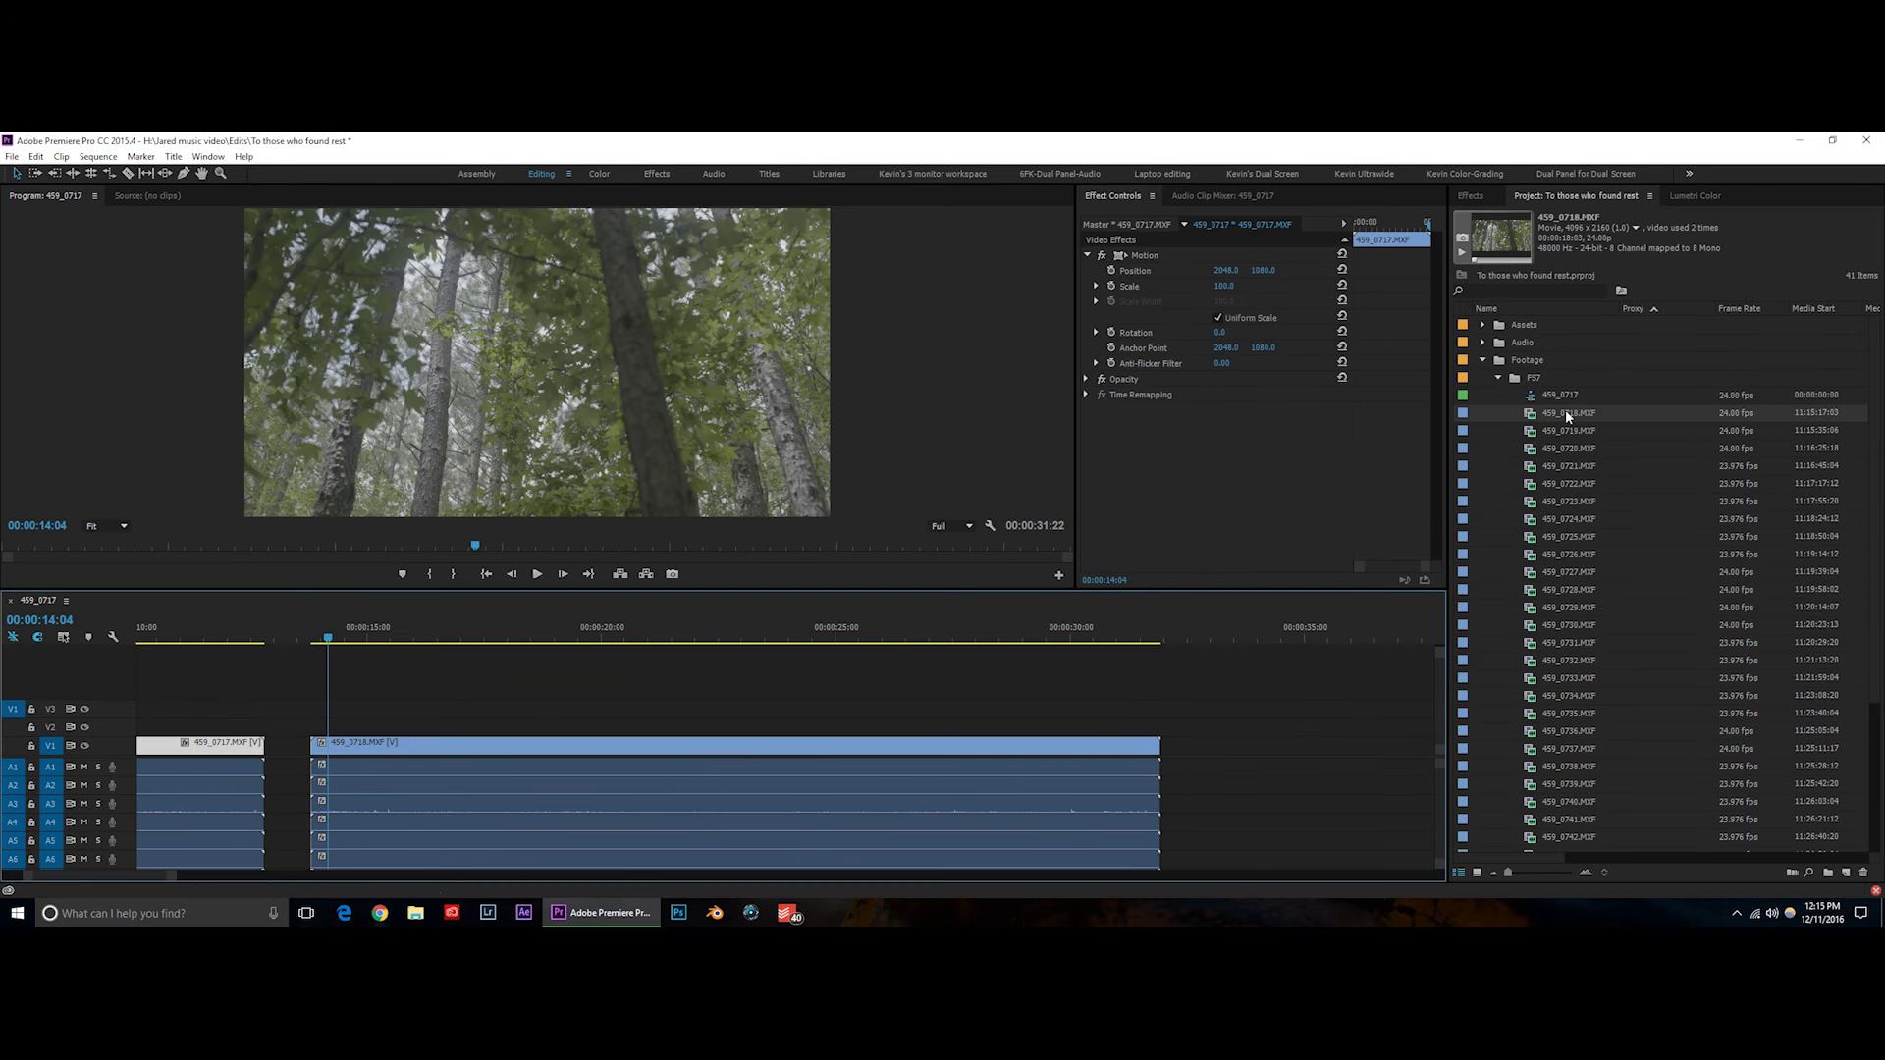
pyautogui.rightClick(1565, 410)
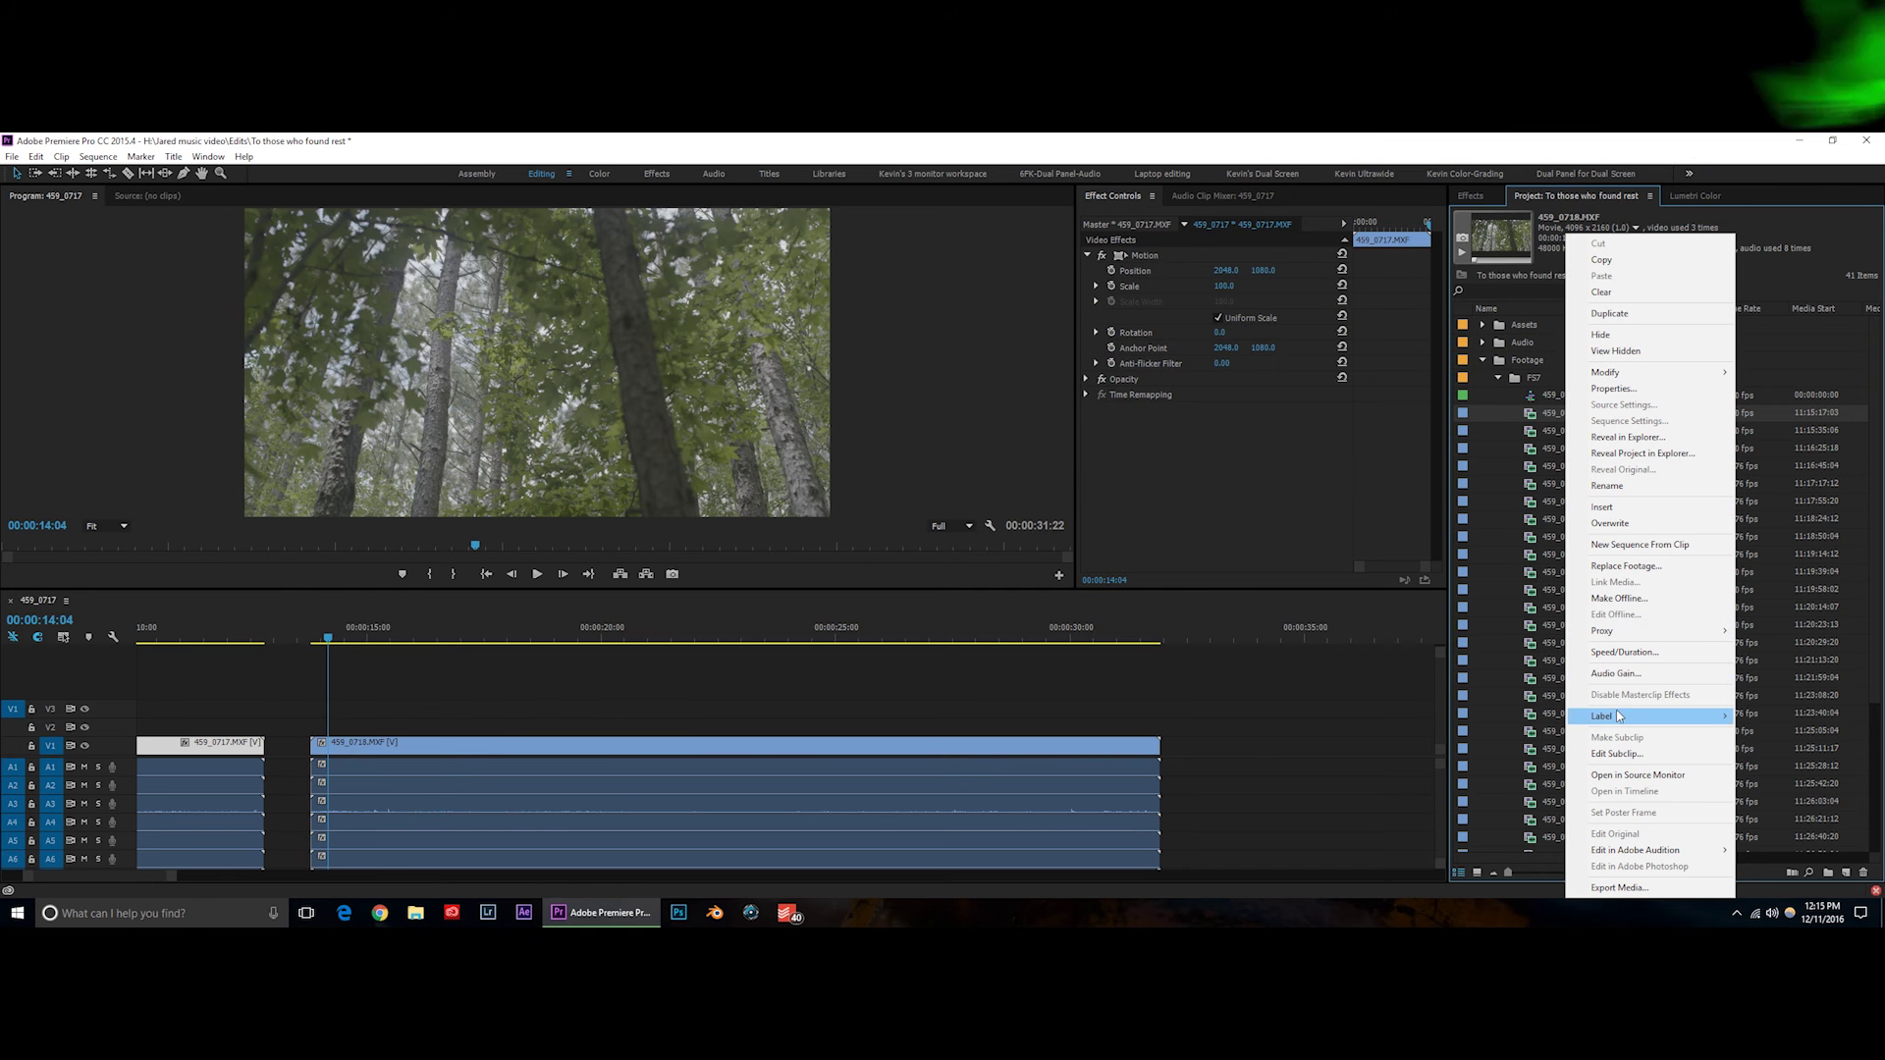
pyautogui.moveTo(1608, 637)
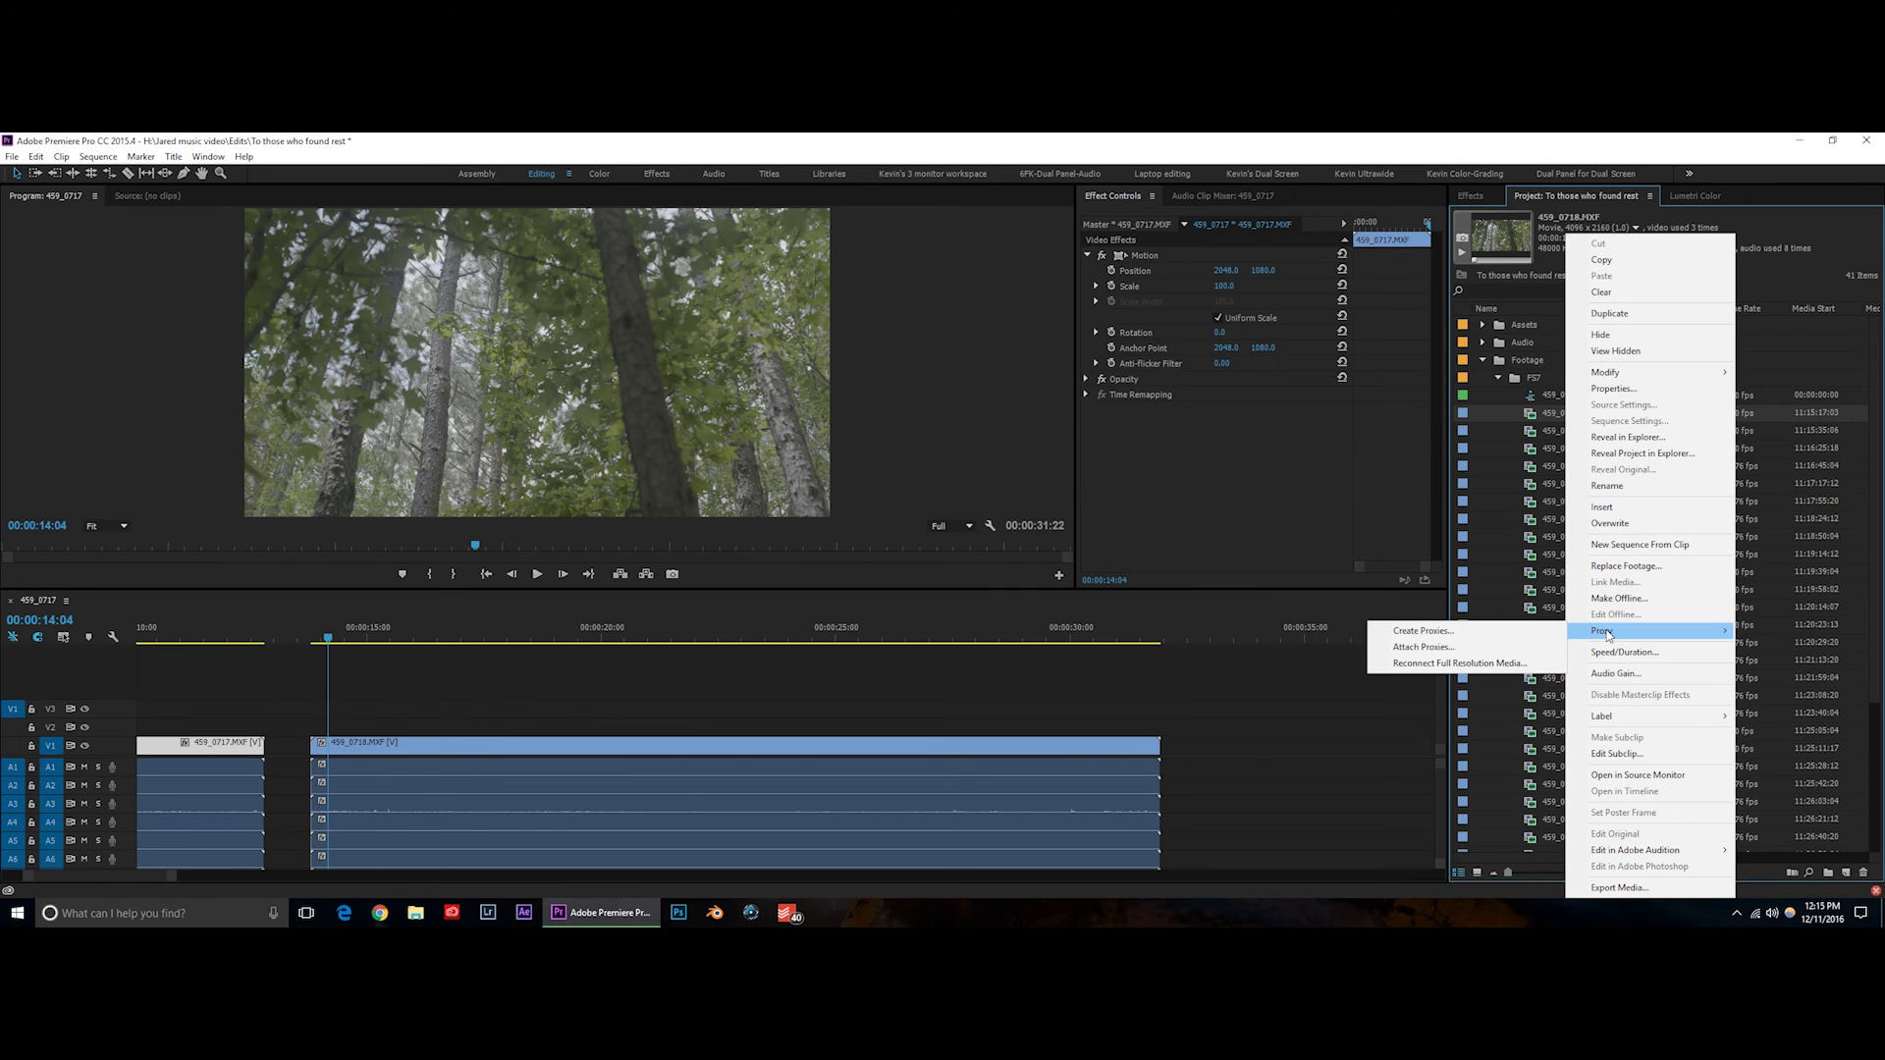
pyautogui.click(1414, 631)
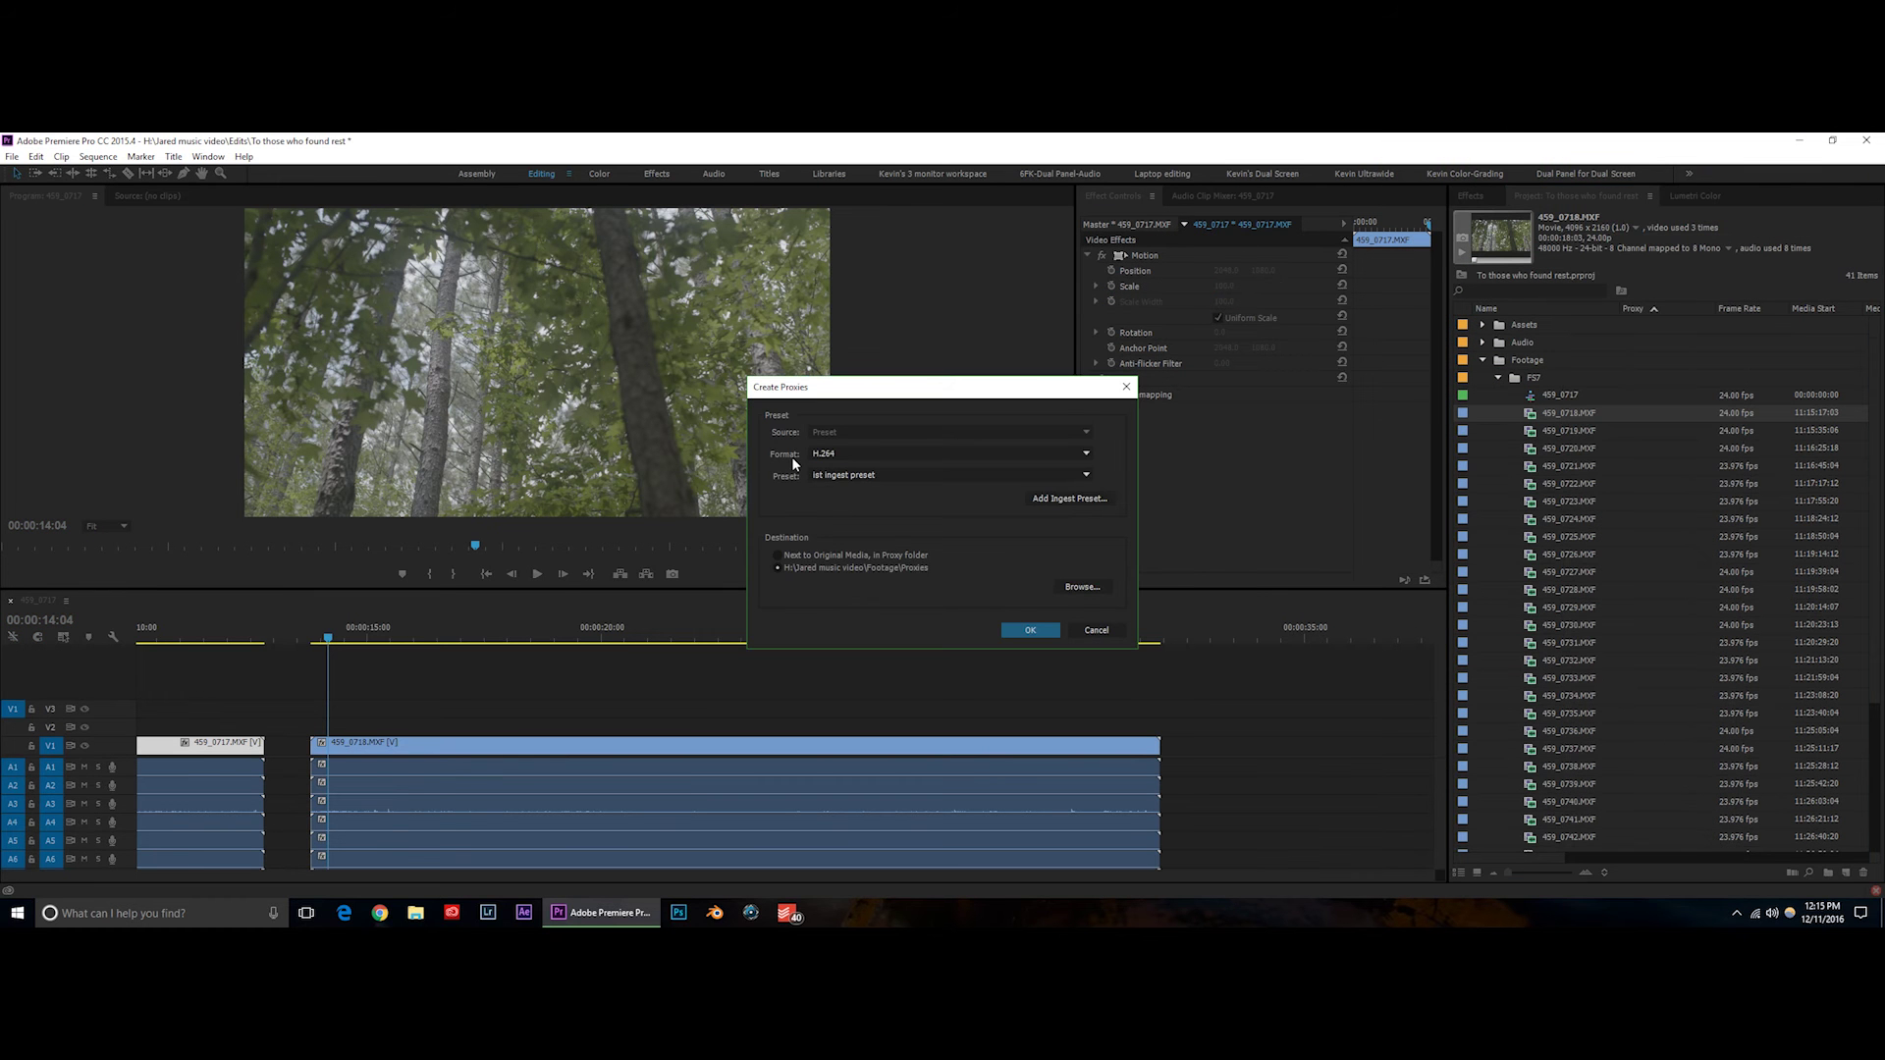
pyautogui.click(904, 454)
pyautogui.click(972, 475)
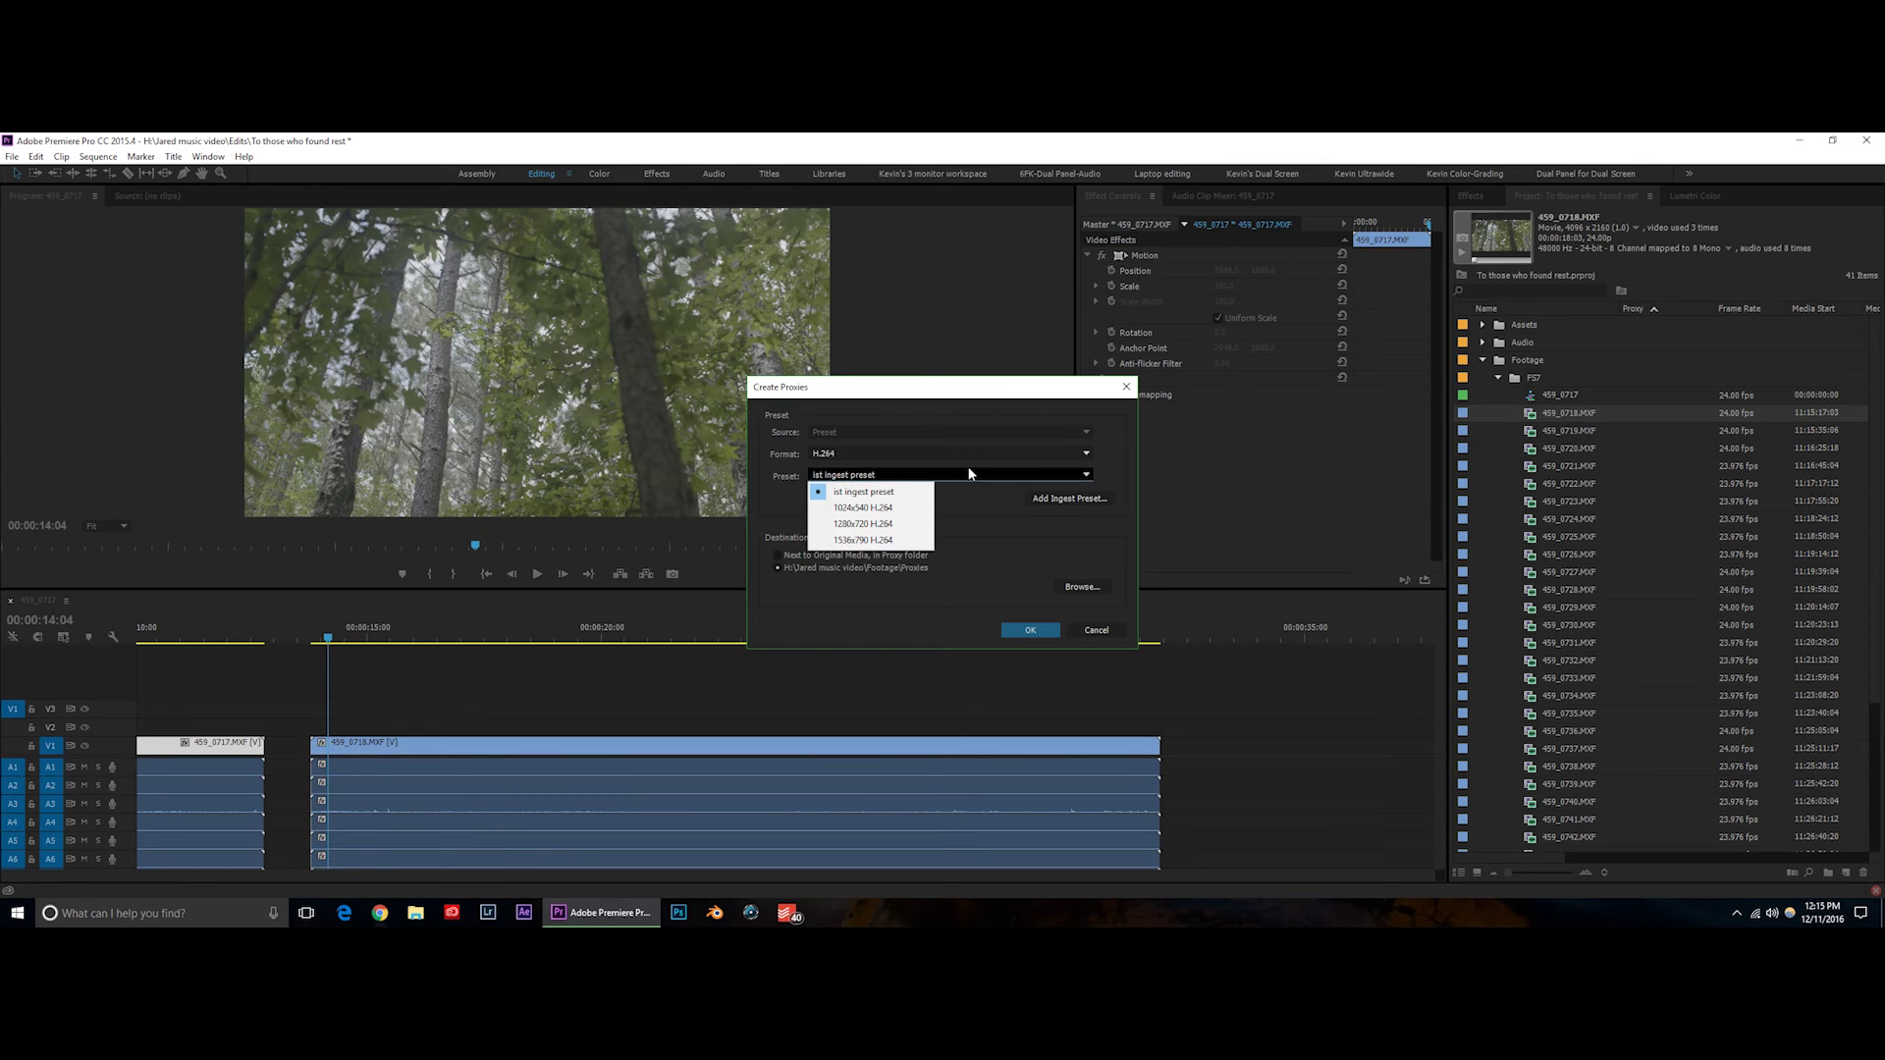
pyautogui.click(871, 540)
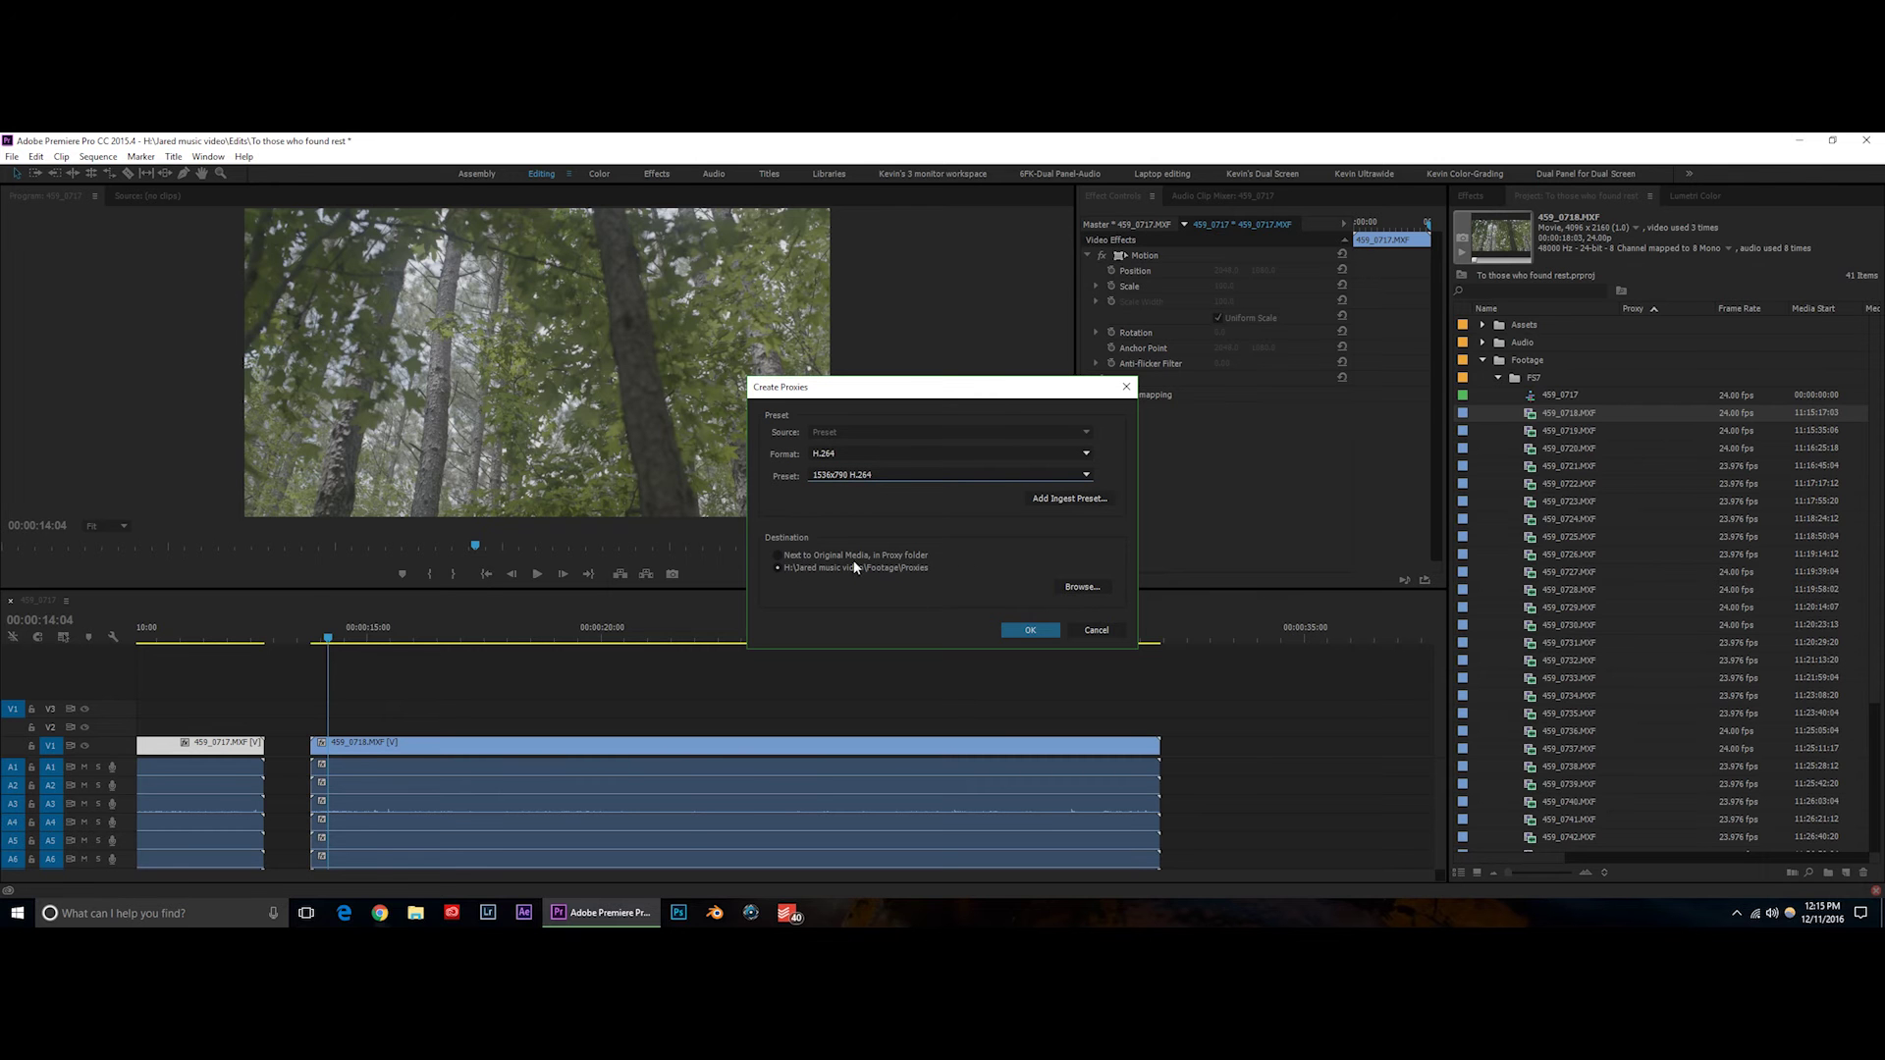
# Set the proxy destination to the Footage\Proxies folder.
pyautogui.click(1082, 586)
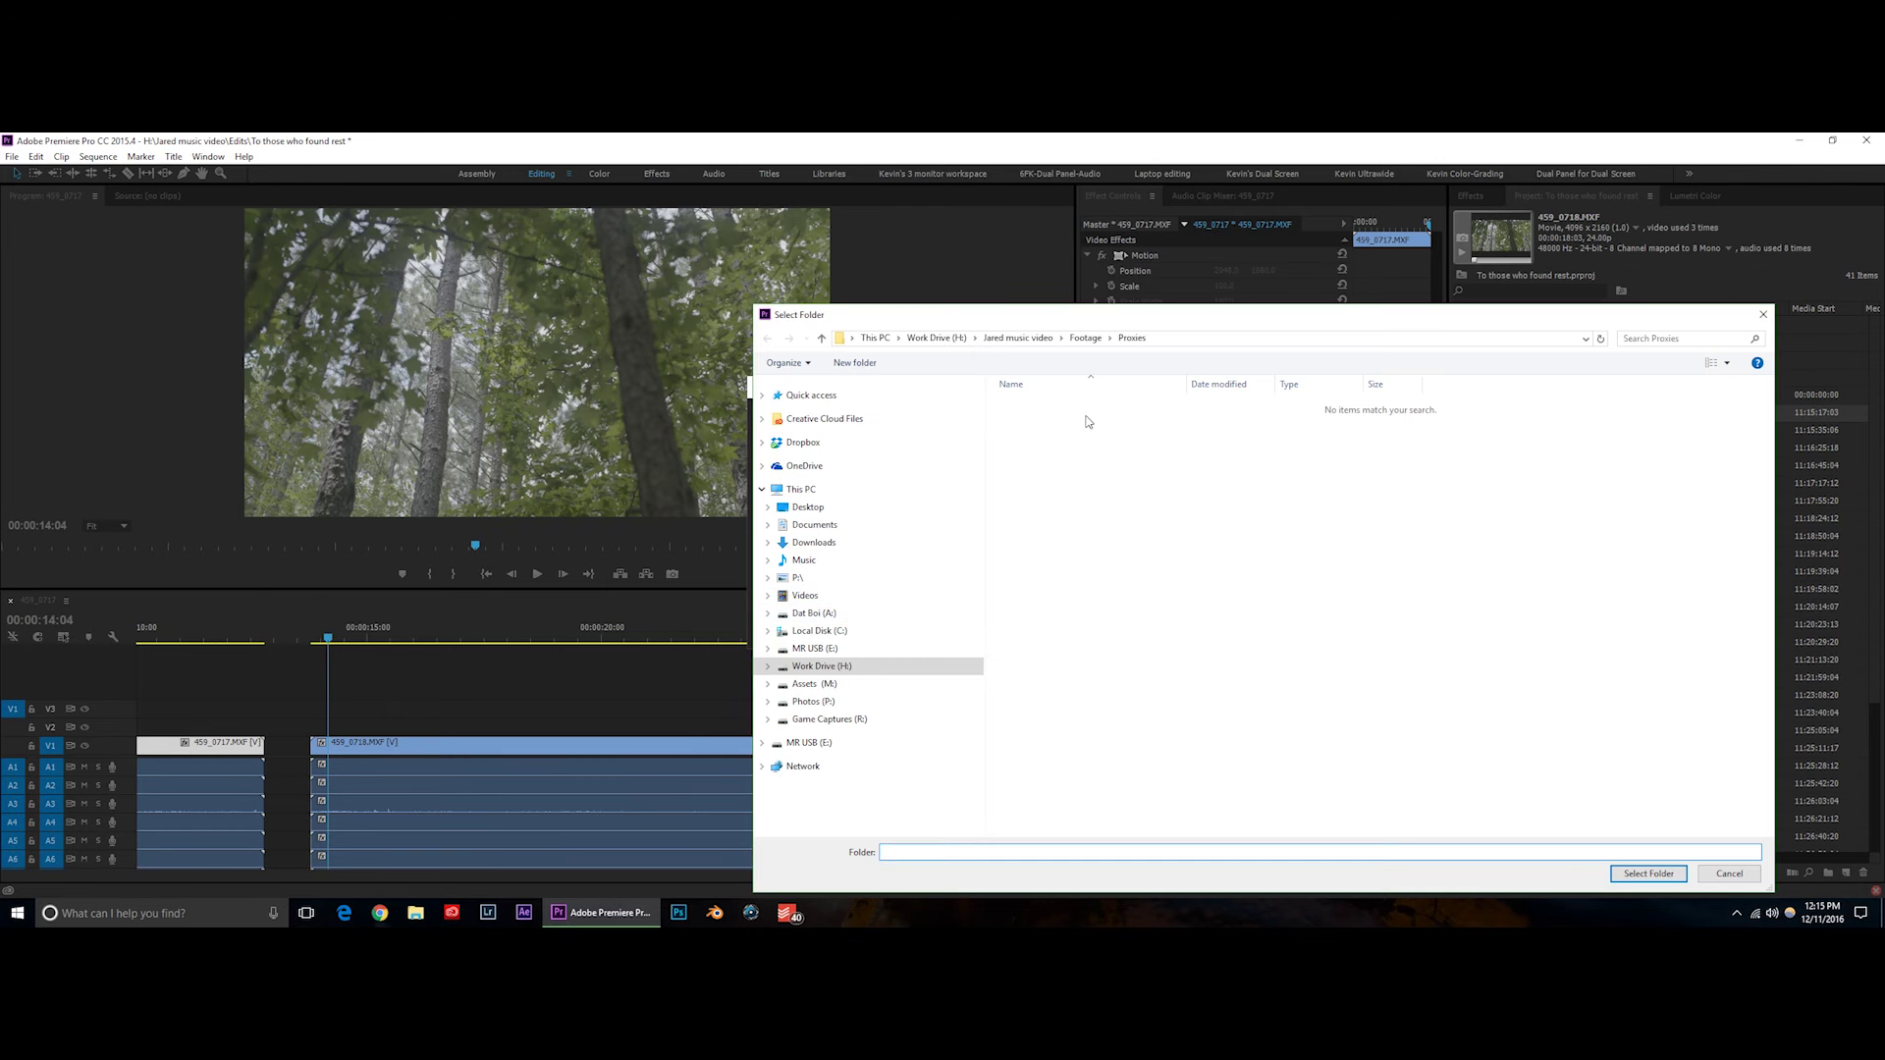
pyautogui.click(1093, 337)
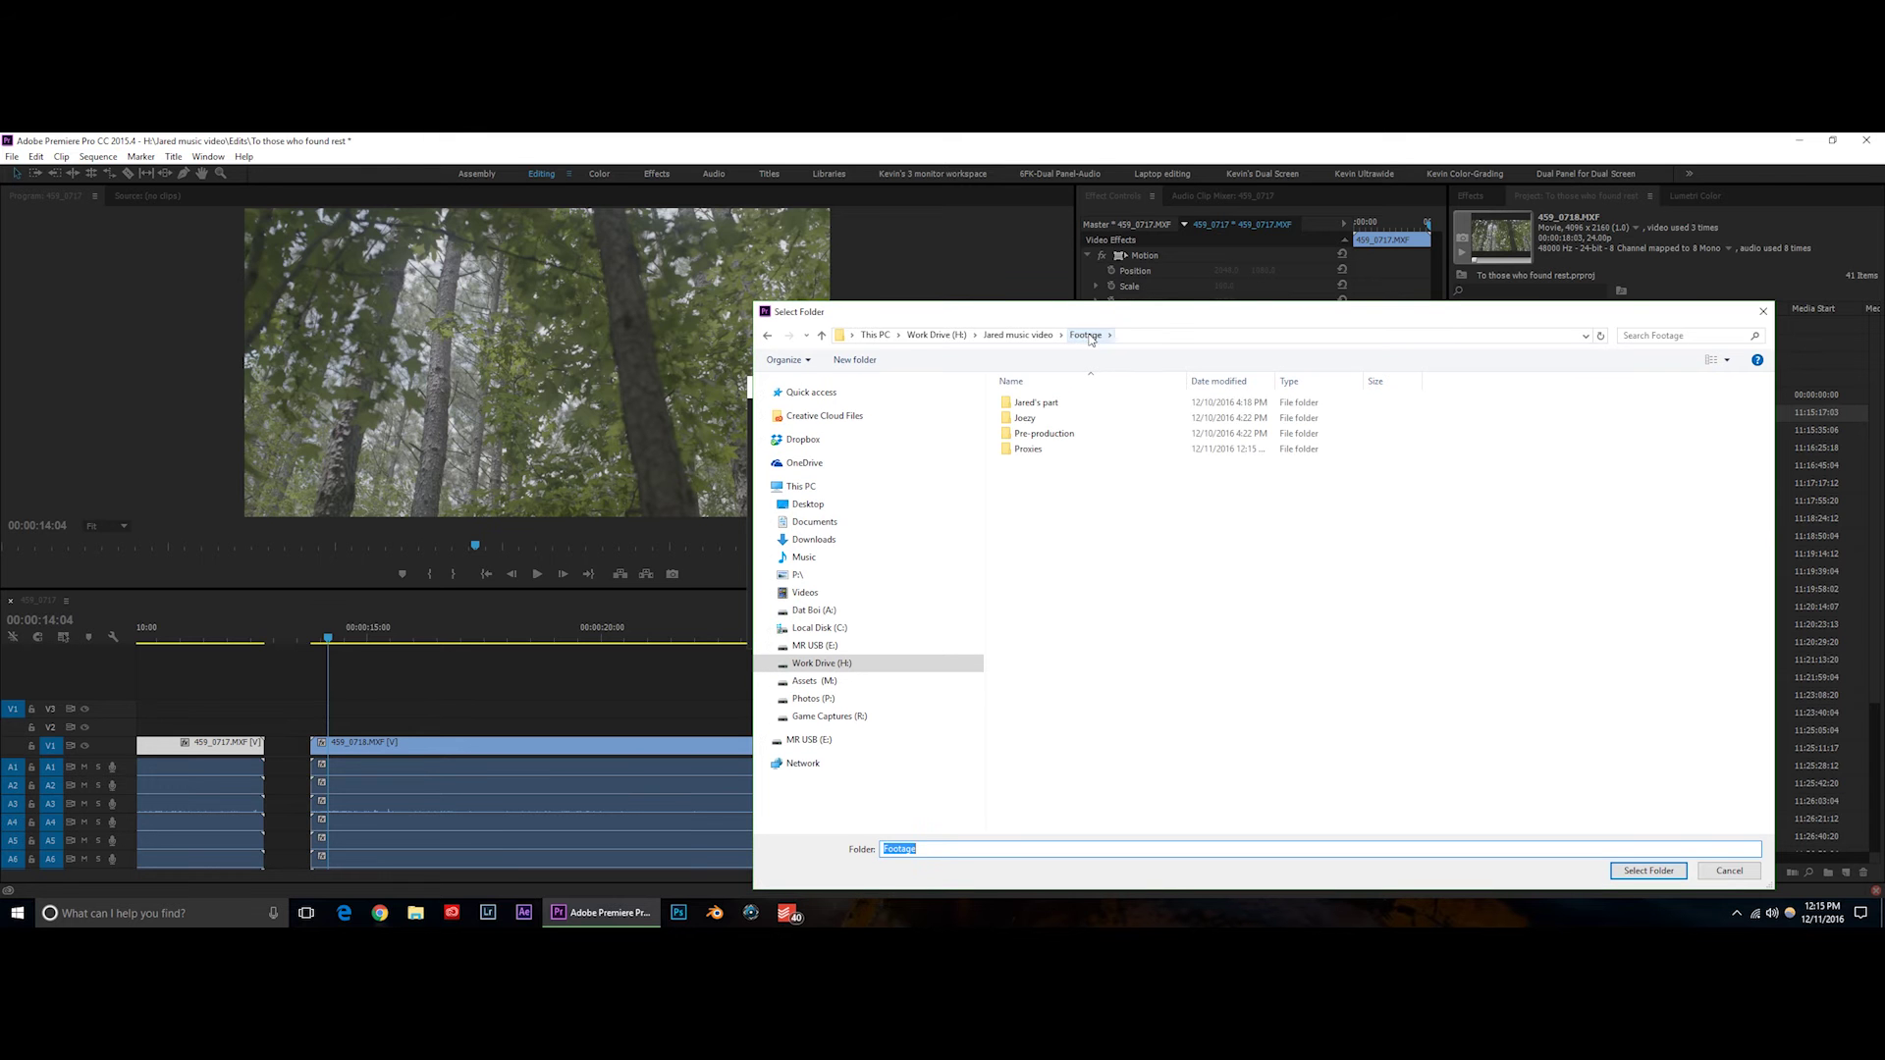
pyautogui.doubleClick(1117, 450)
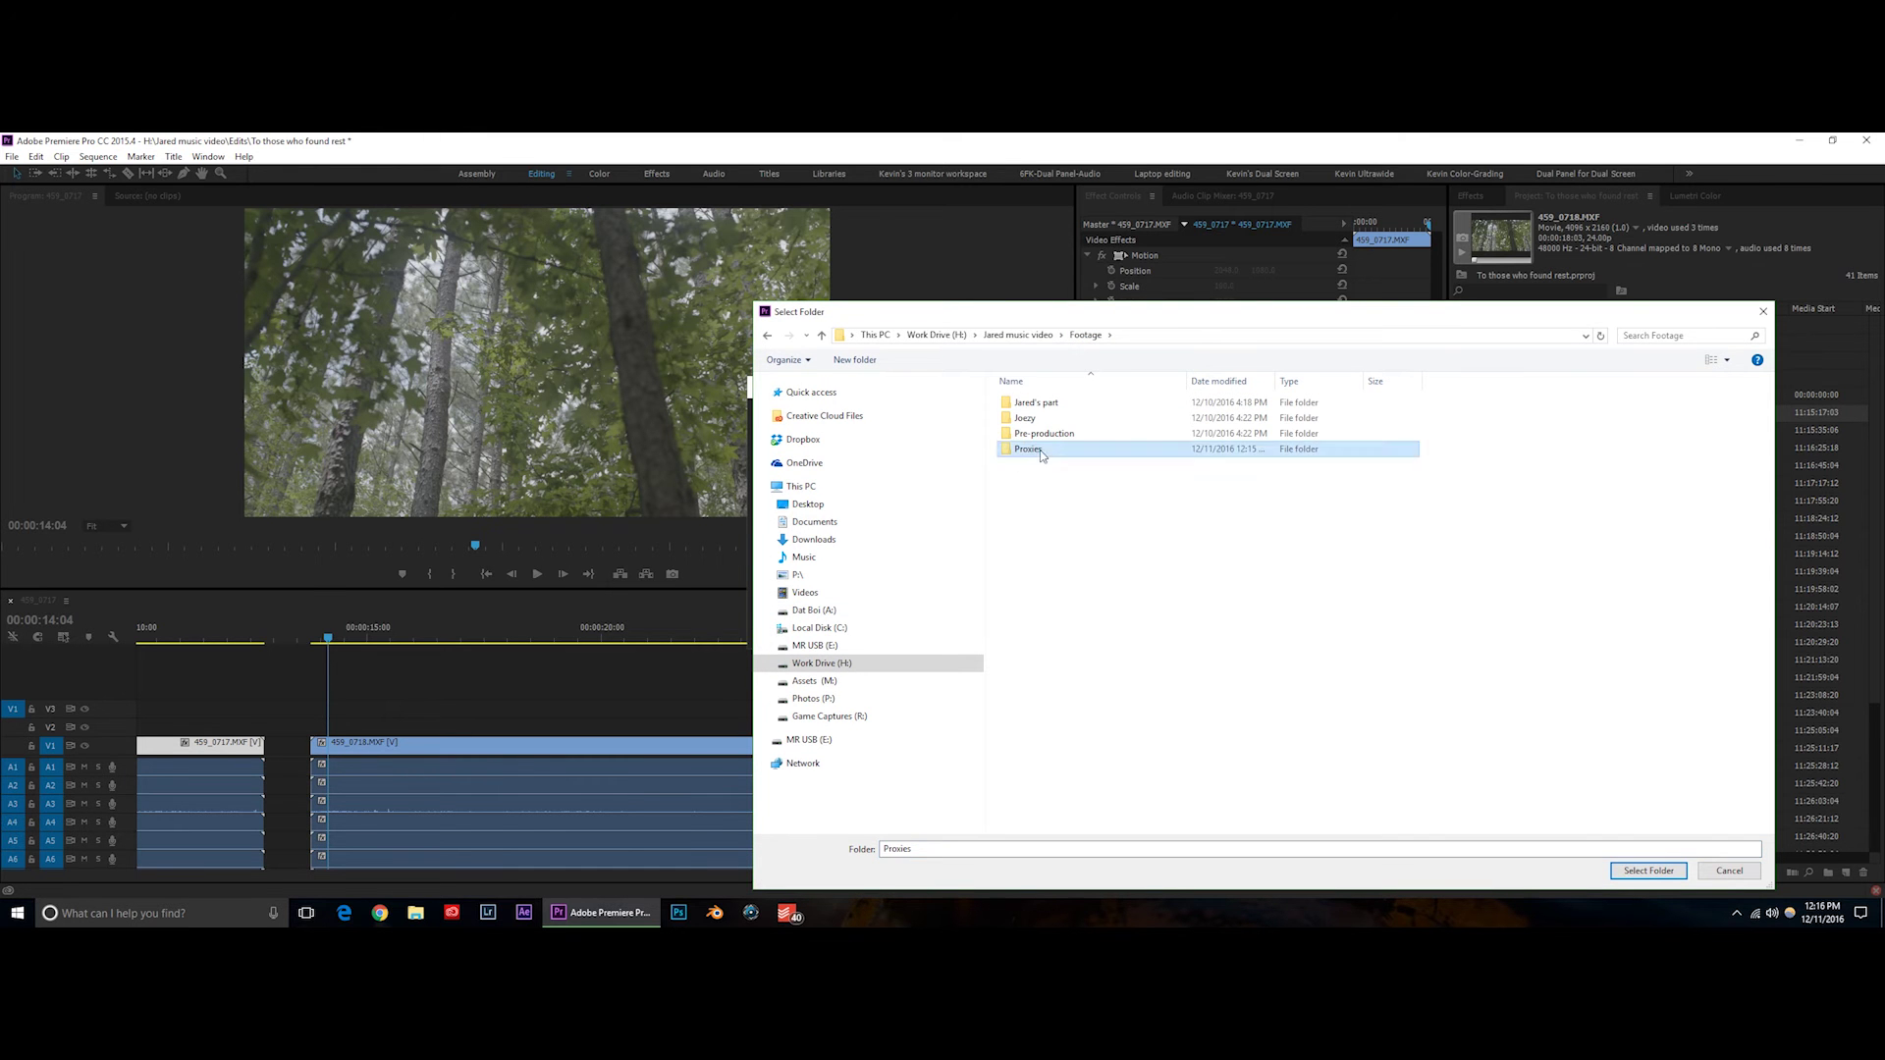
pyautogui.click(1649, 874)
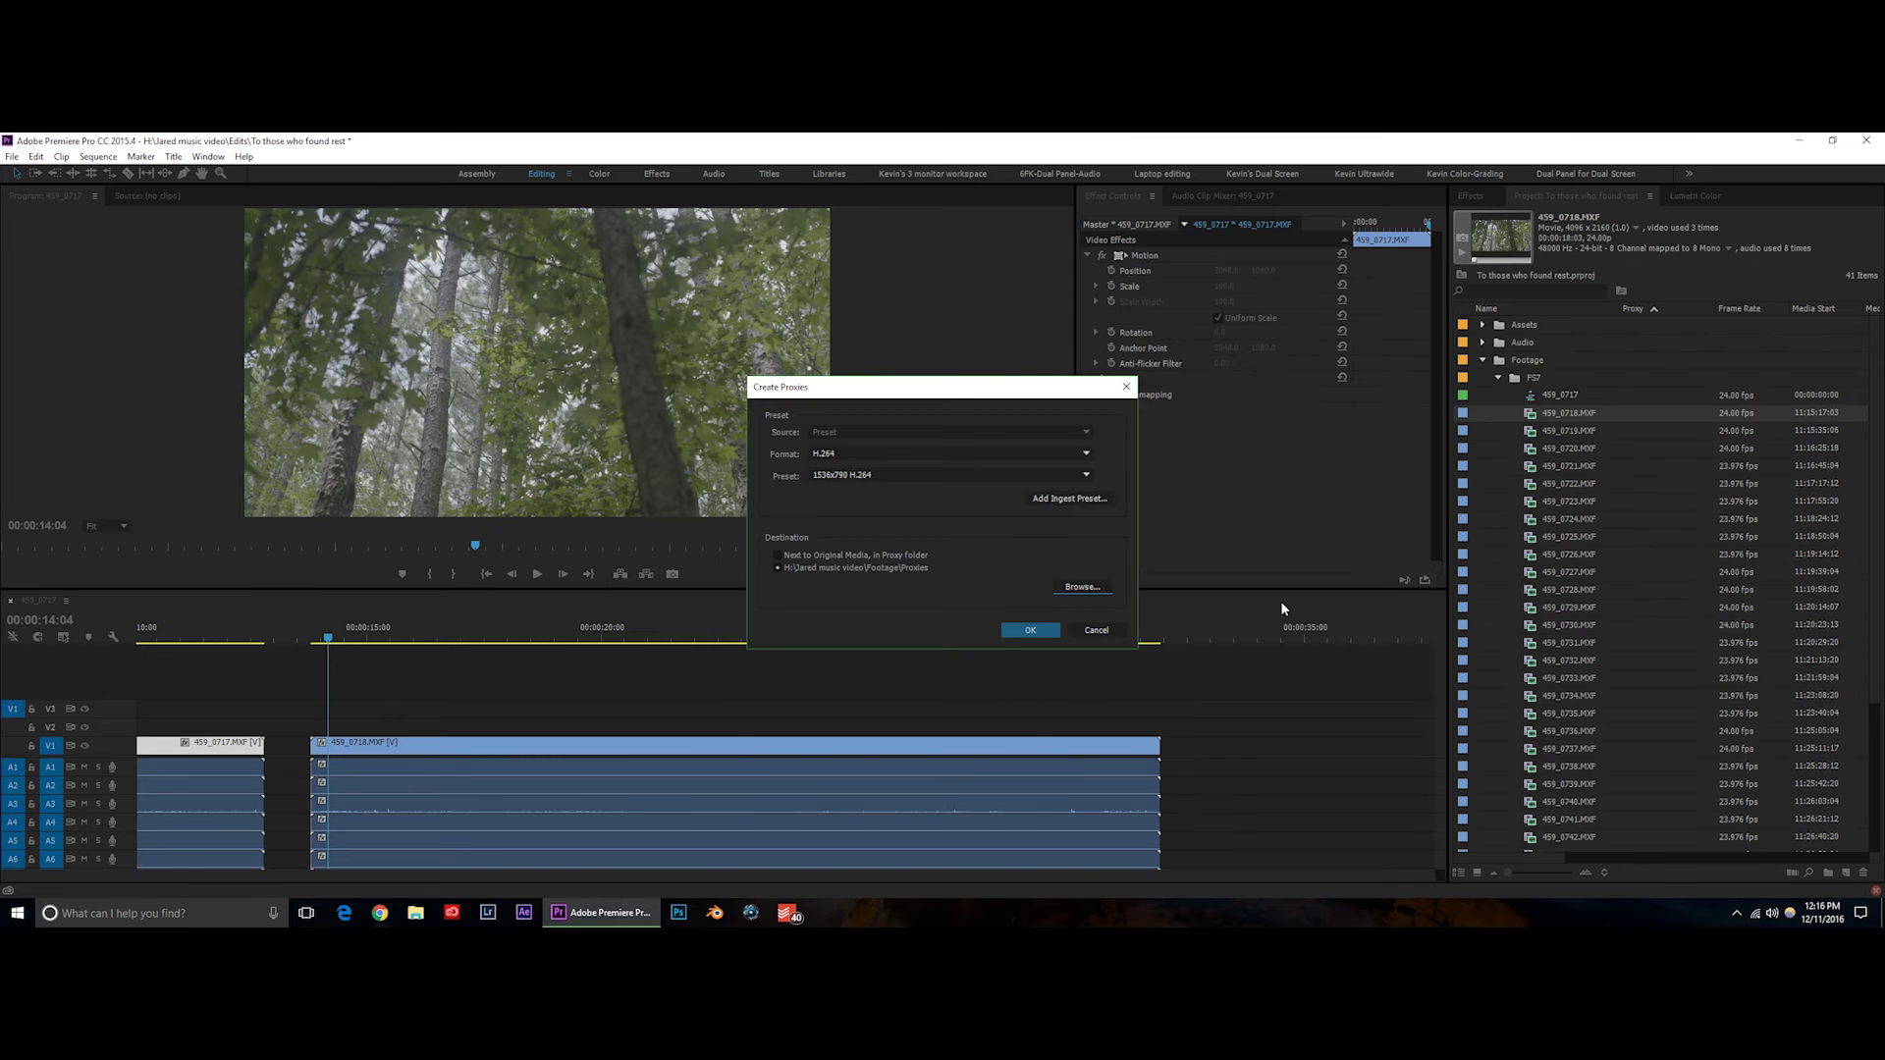
# Send the proxy job to Media Encoder, dismiss the audio-channel error, and view the empty queue.
pyautogui.click(1031, 630)
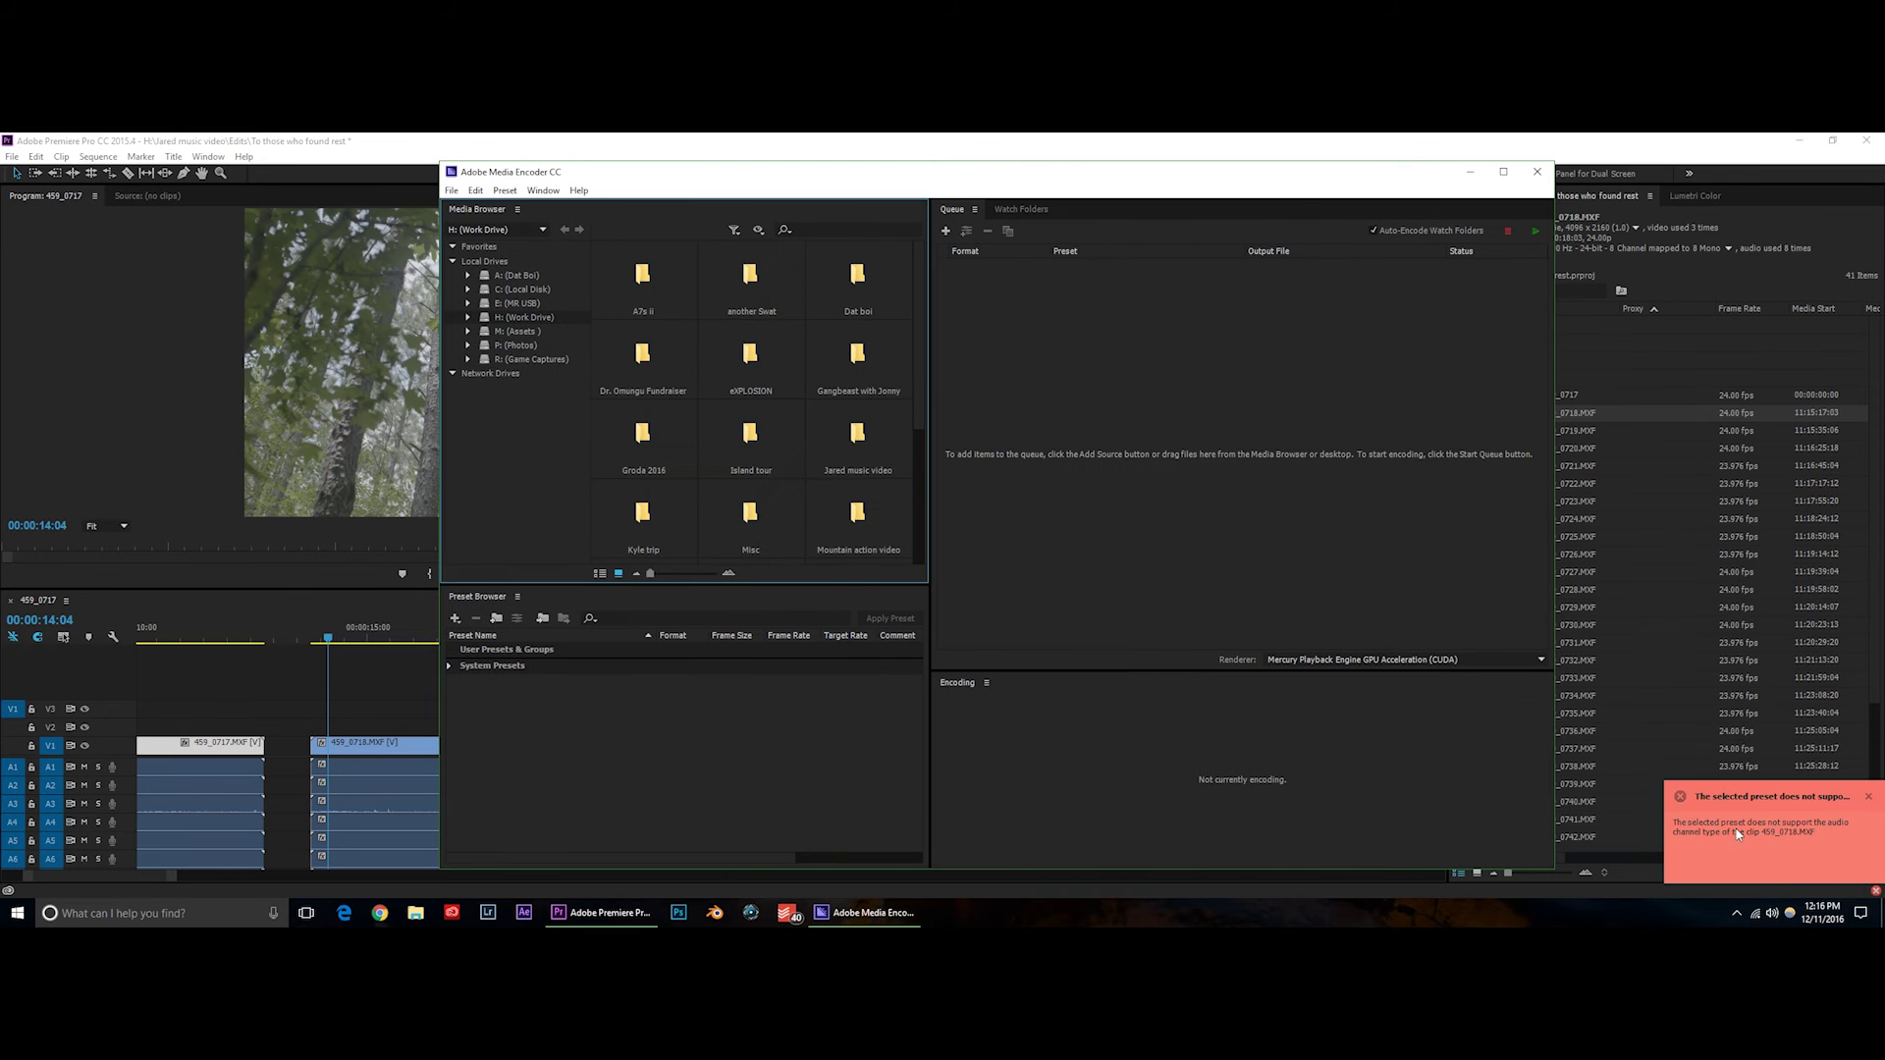
pyautogui.click(1758, 842)
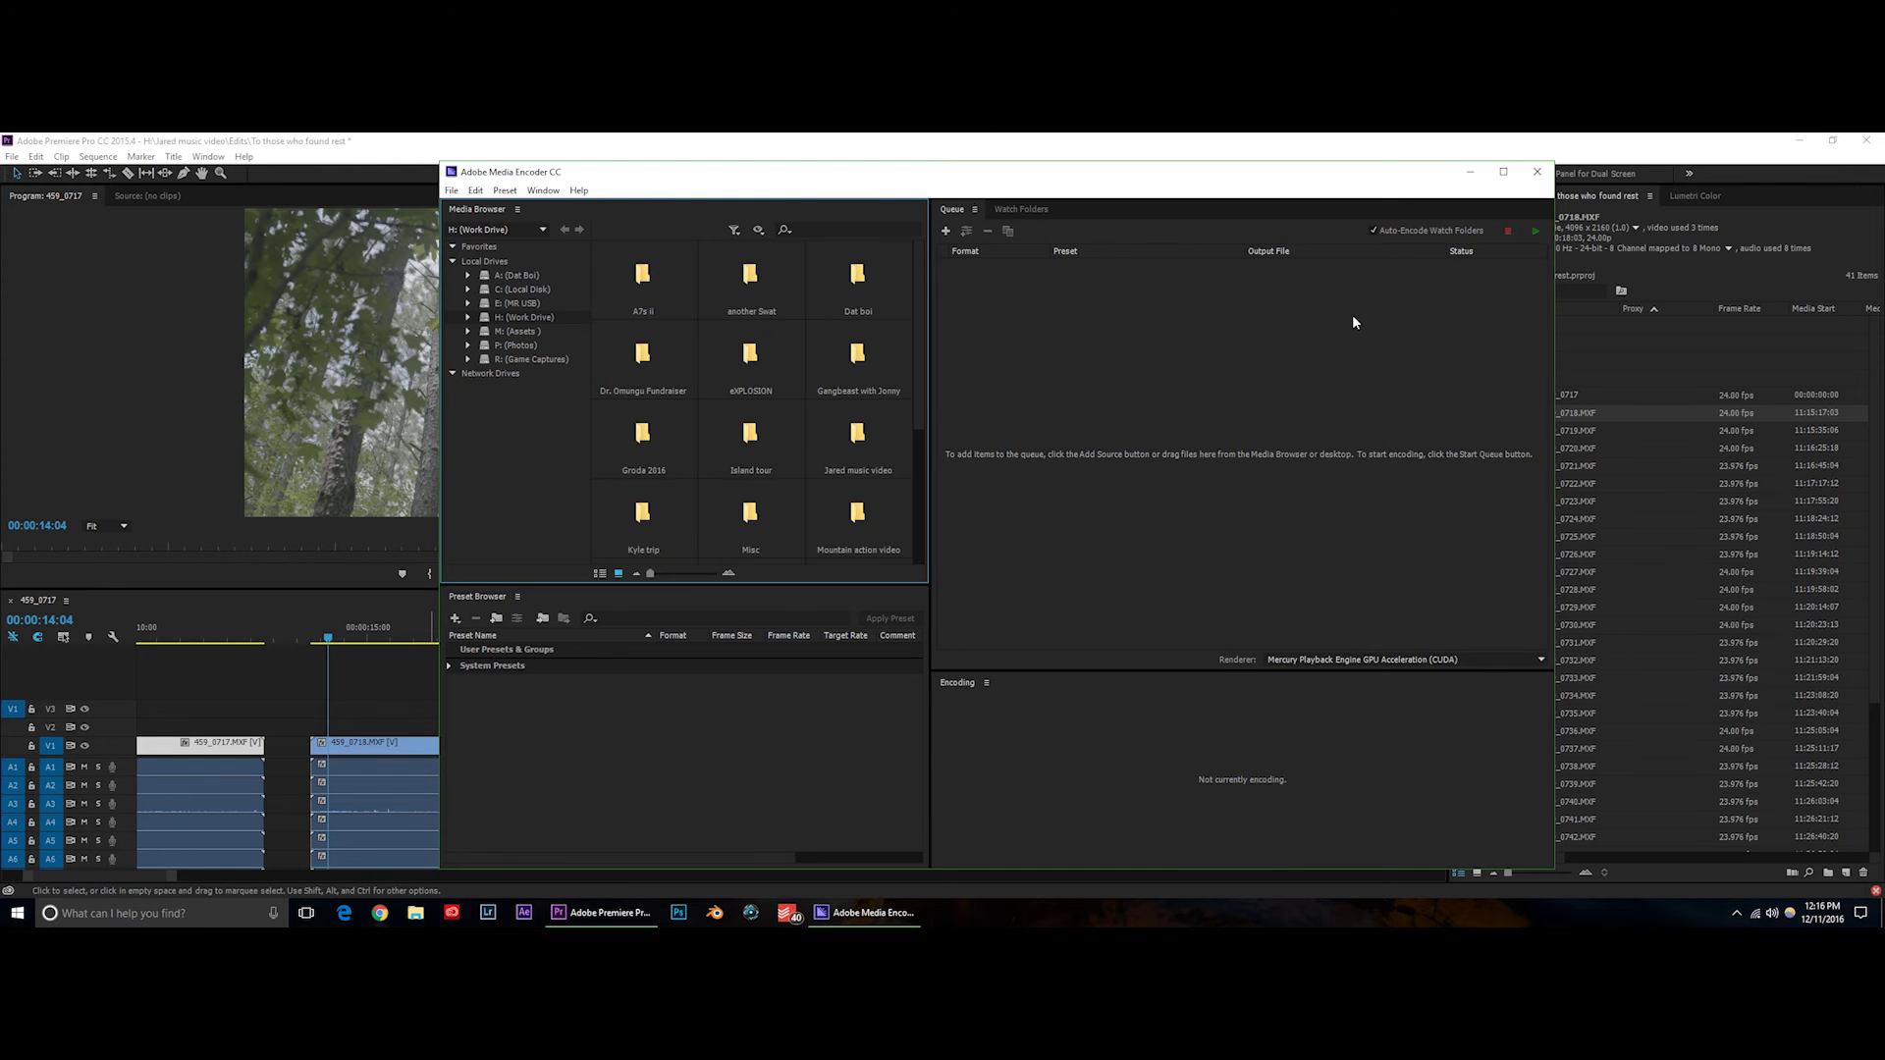
pyautogui.click(1062, 301)
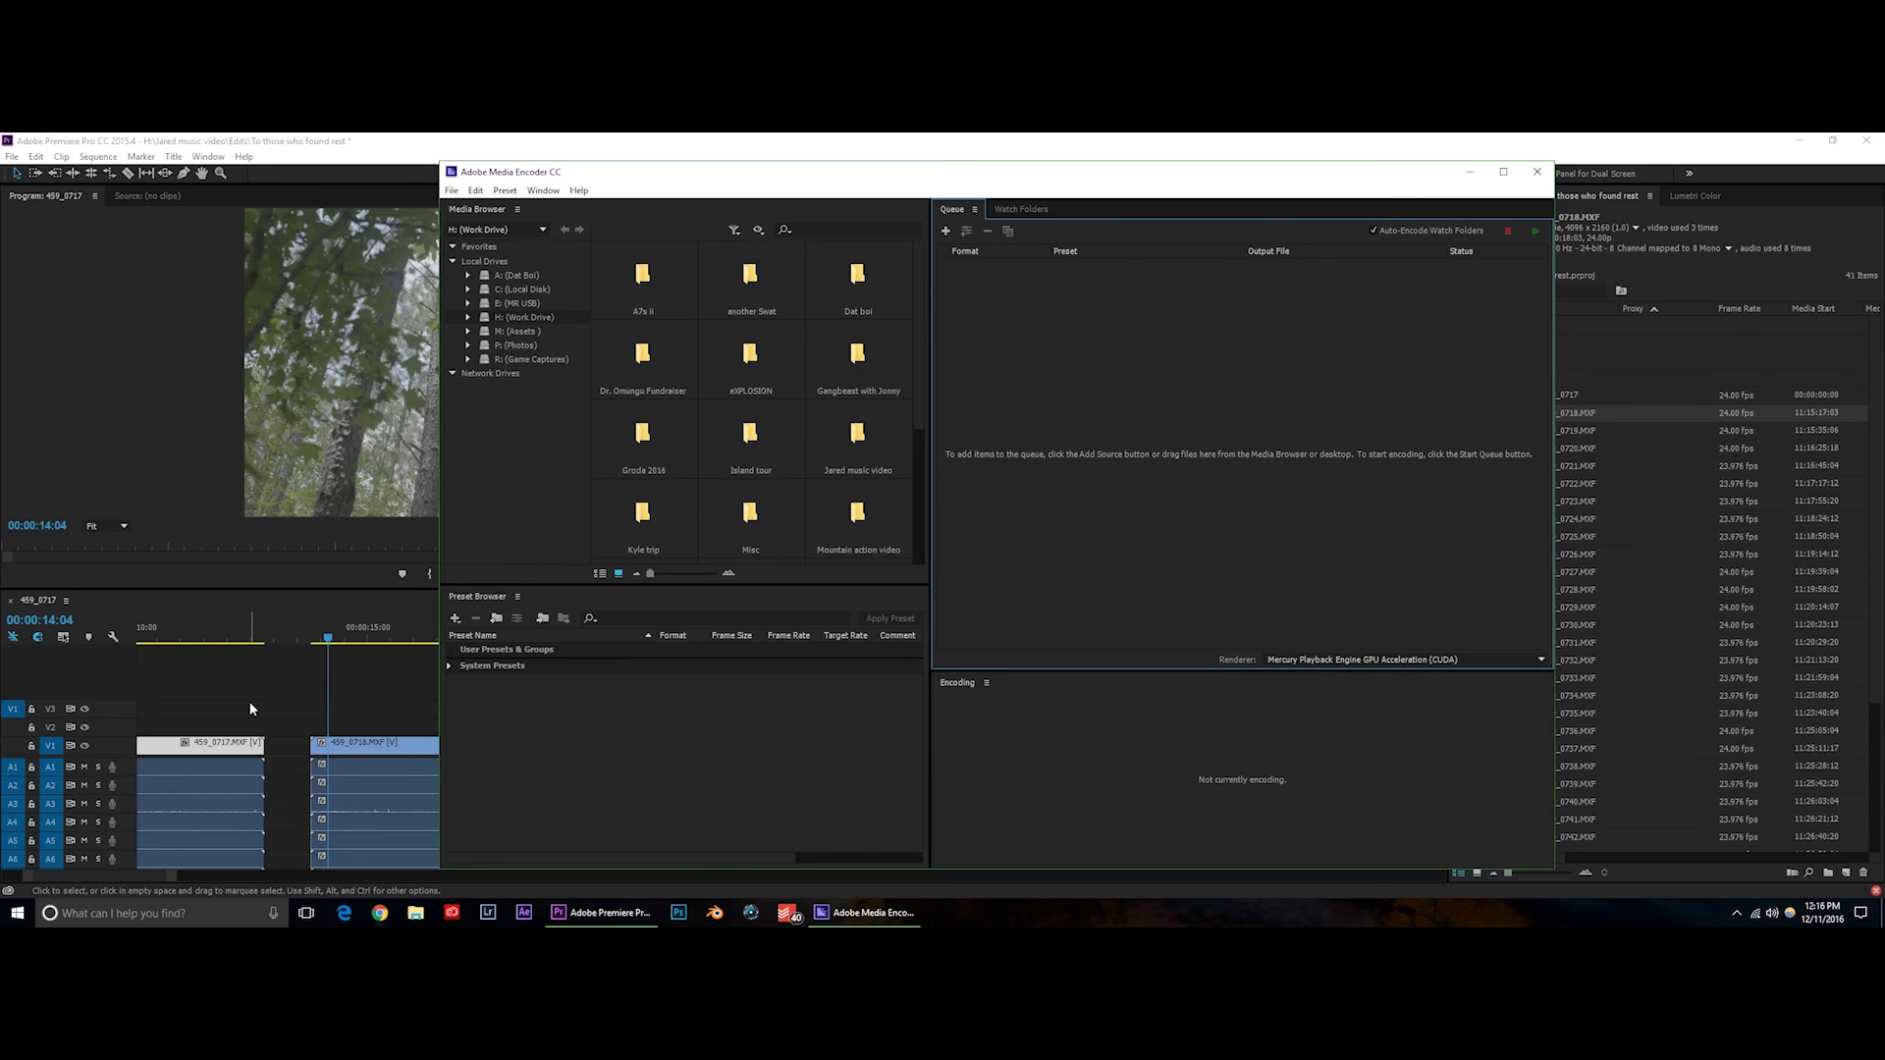
# Queue a QuickTime proxy for 459_0718.MXF using the 1024x540 GoPro CineForm preset.
pyautogui.click(1469, 172)
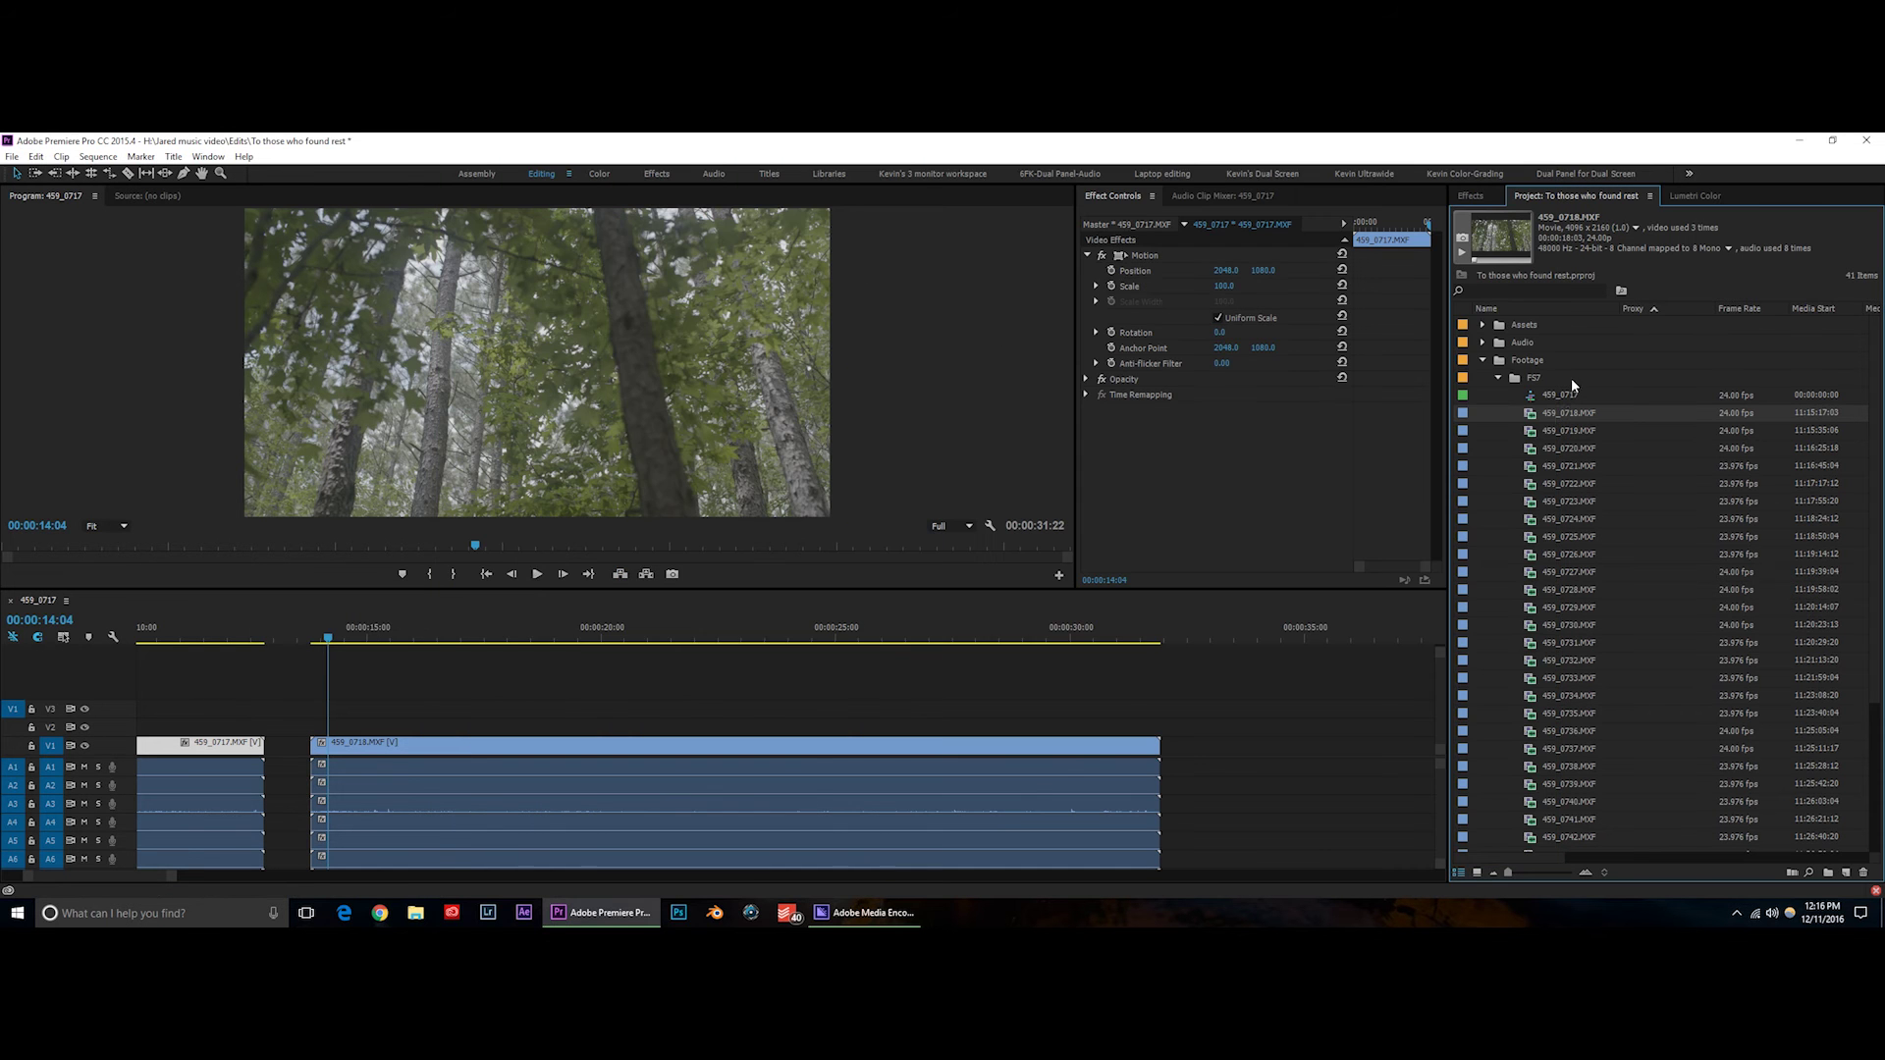
pyautogui.rightClick(1563, 413)
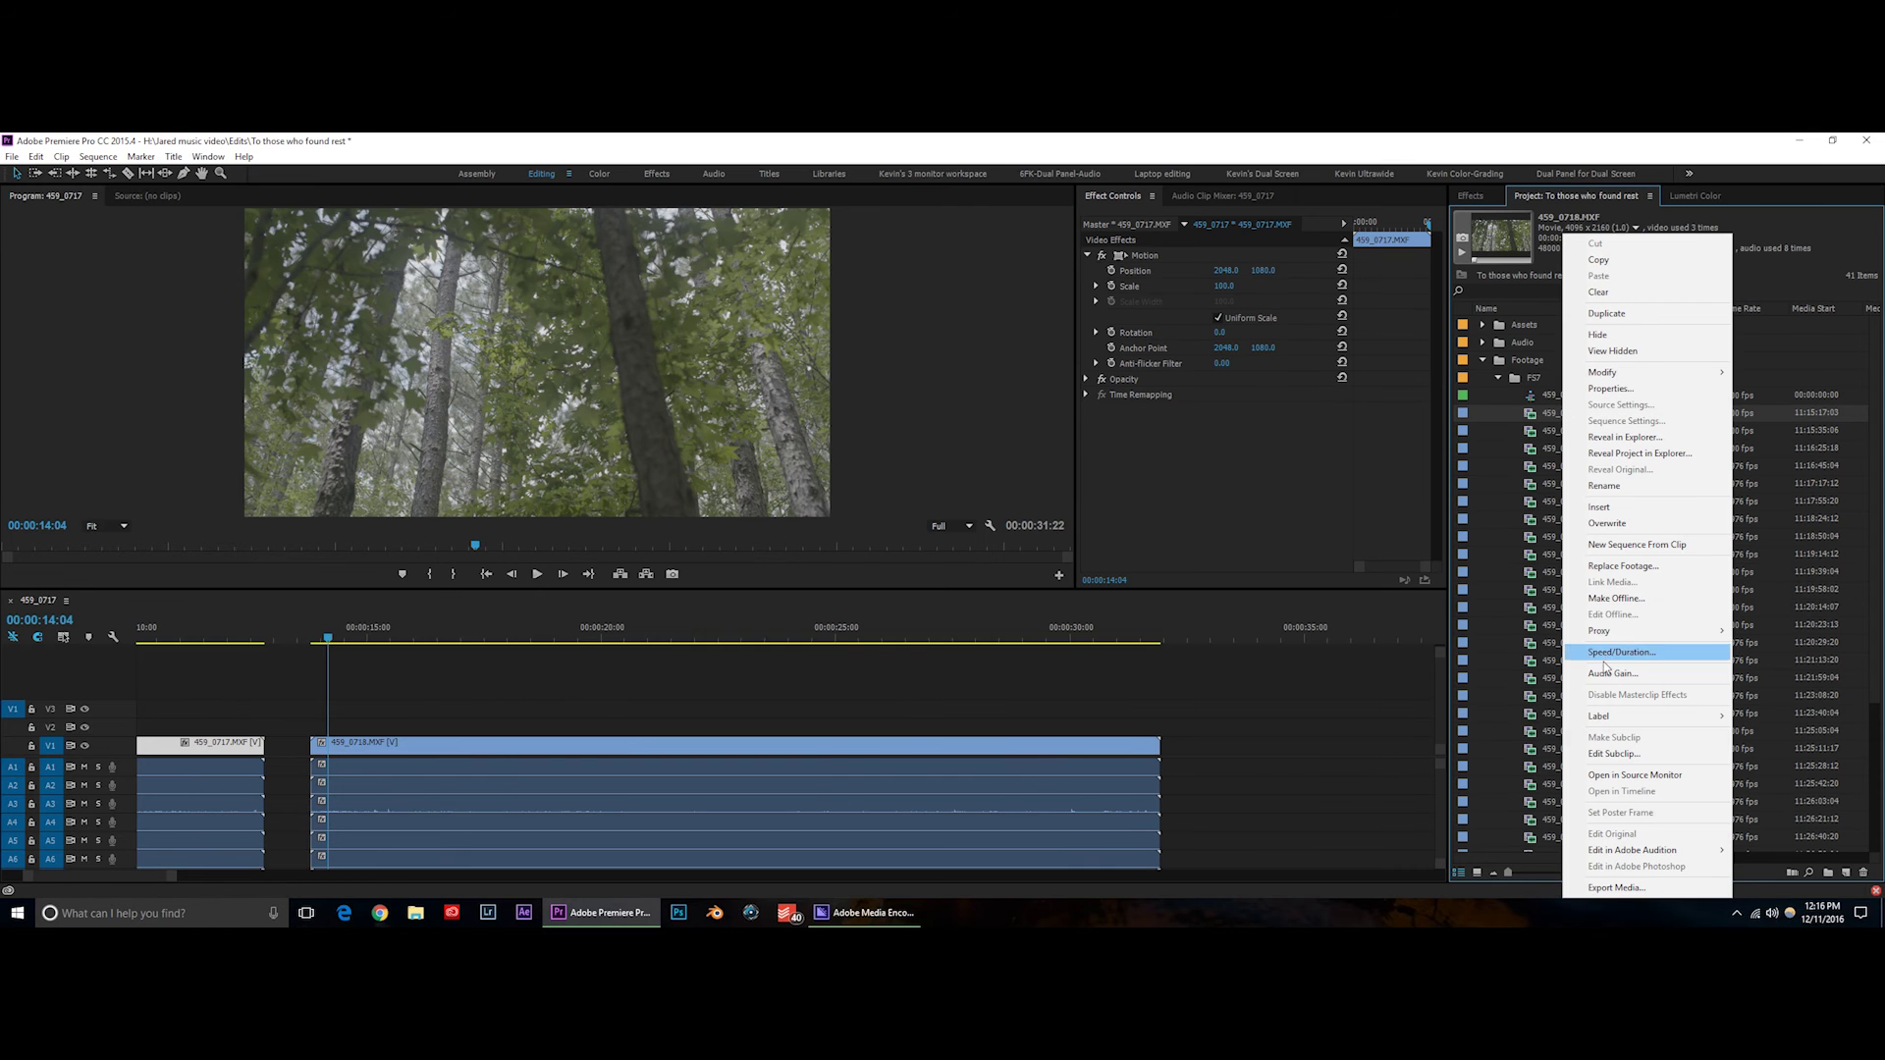
pyautogui.moveTo(1610, 634)
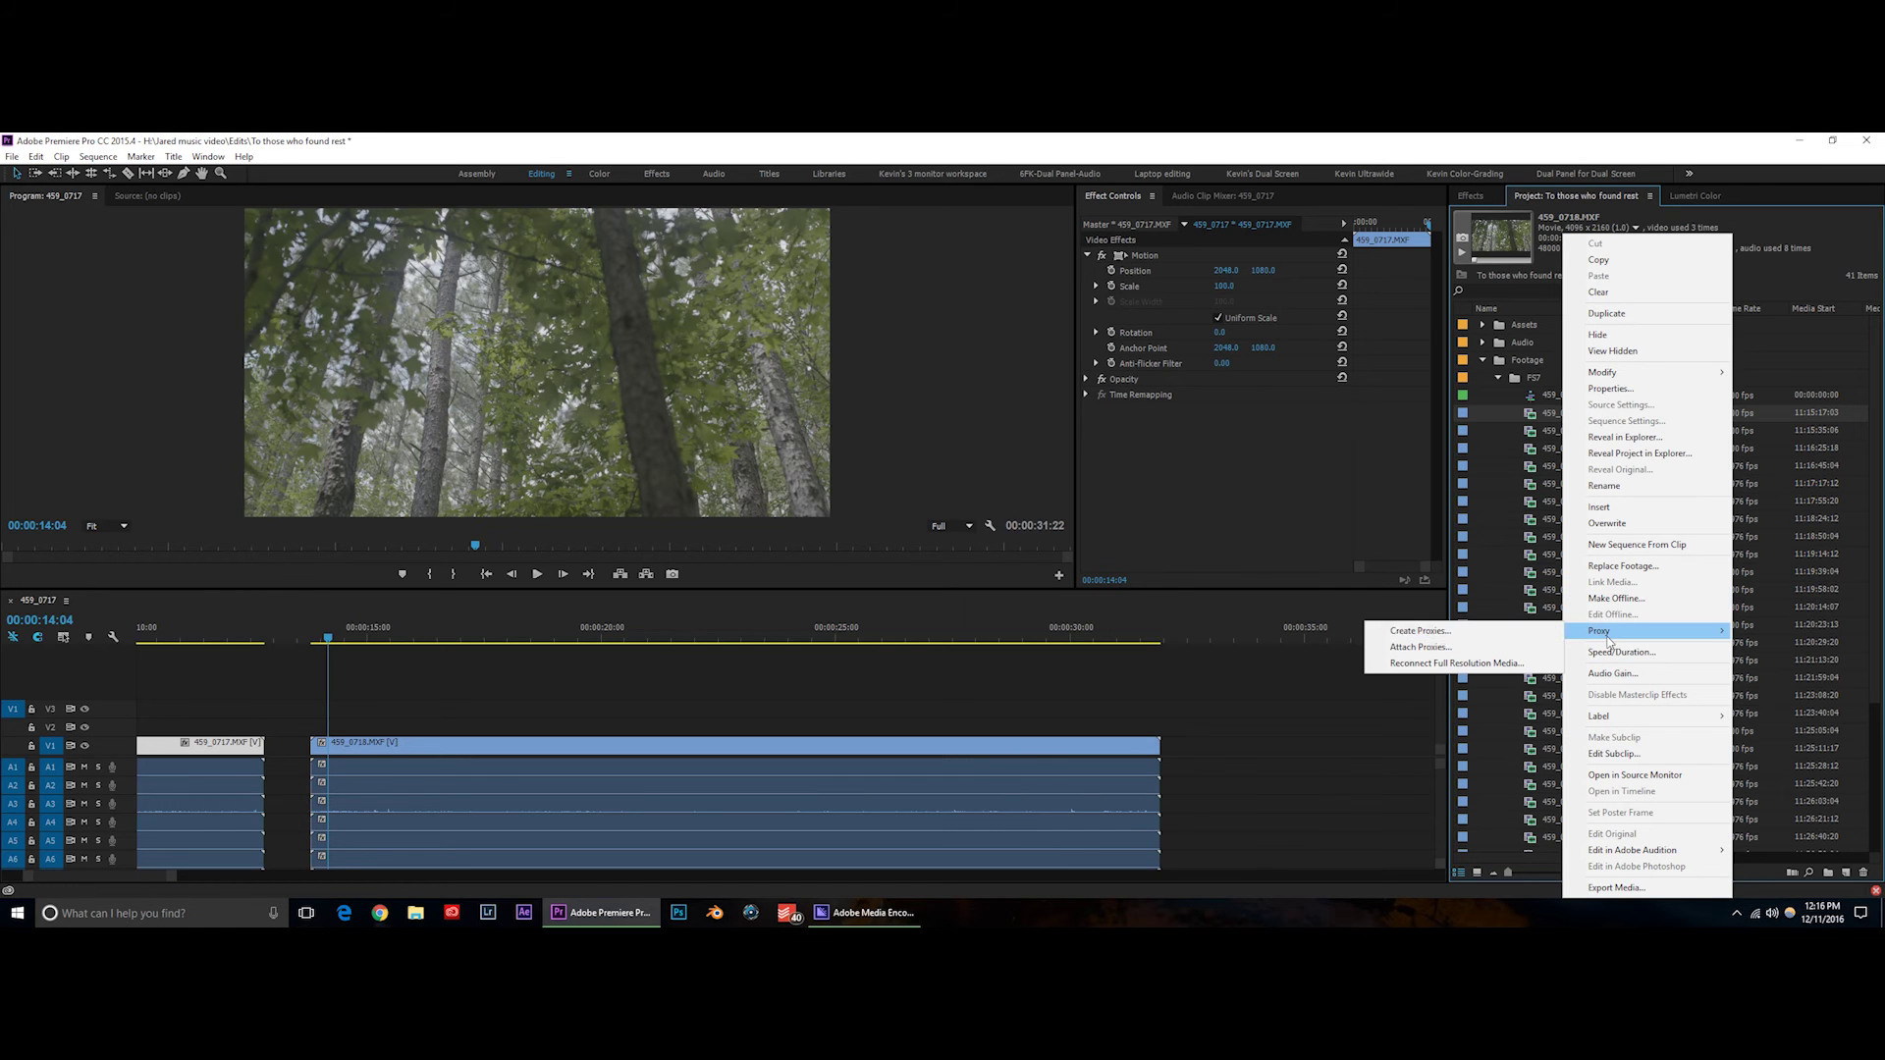
pyautogui.click(1439, 634)
pyautogui.click(972, 456)
pyautogui.click(896, 488)
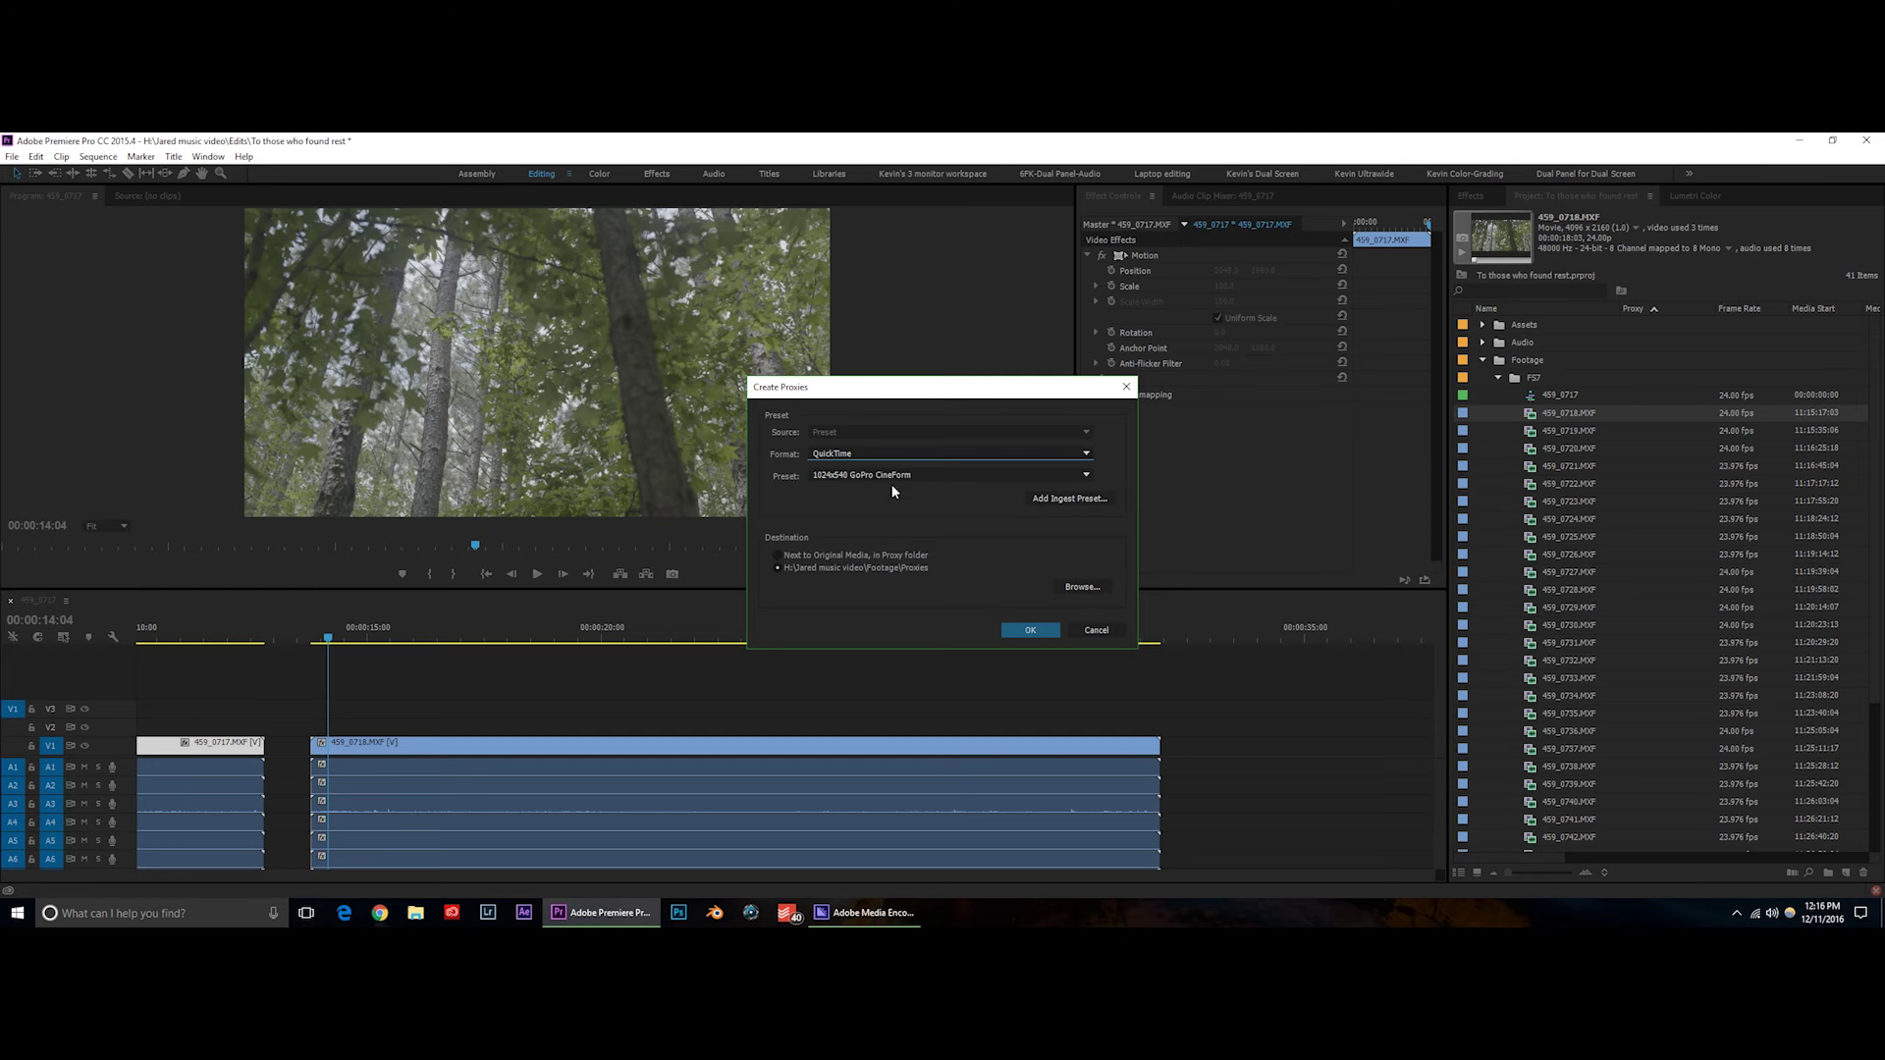
pyautogui.click(905, 477)
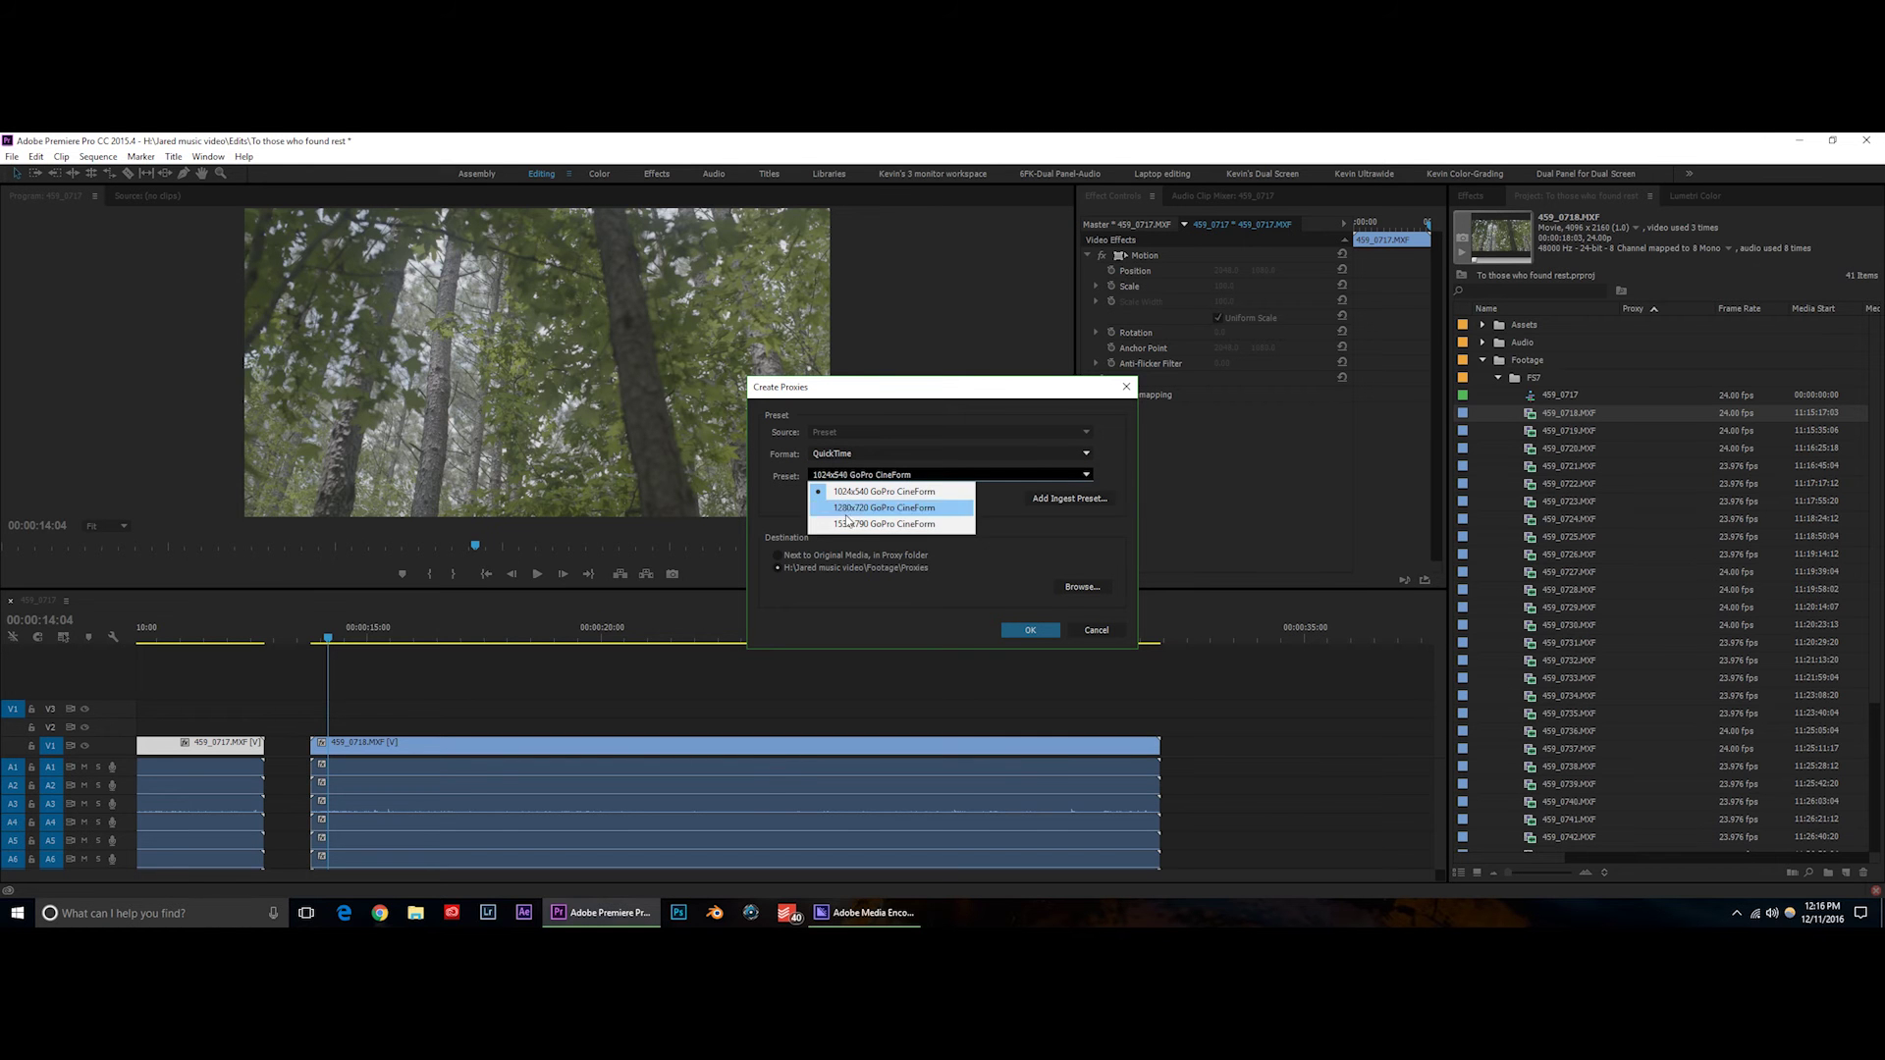
pyautogui.click(858, 493)
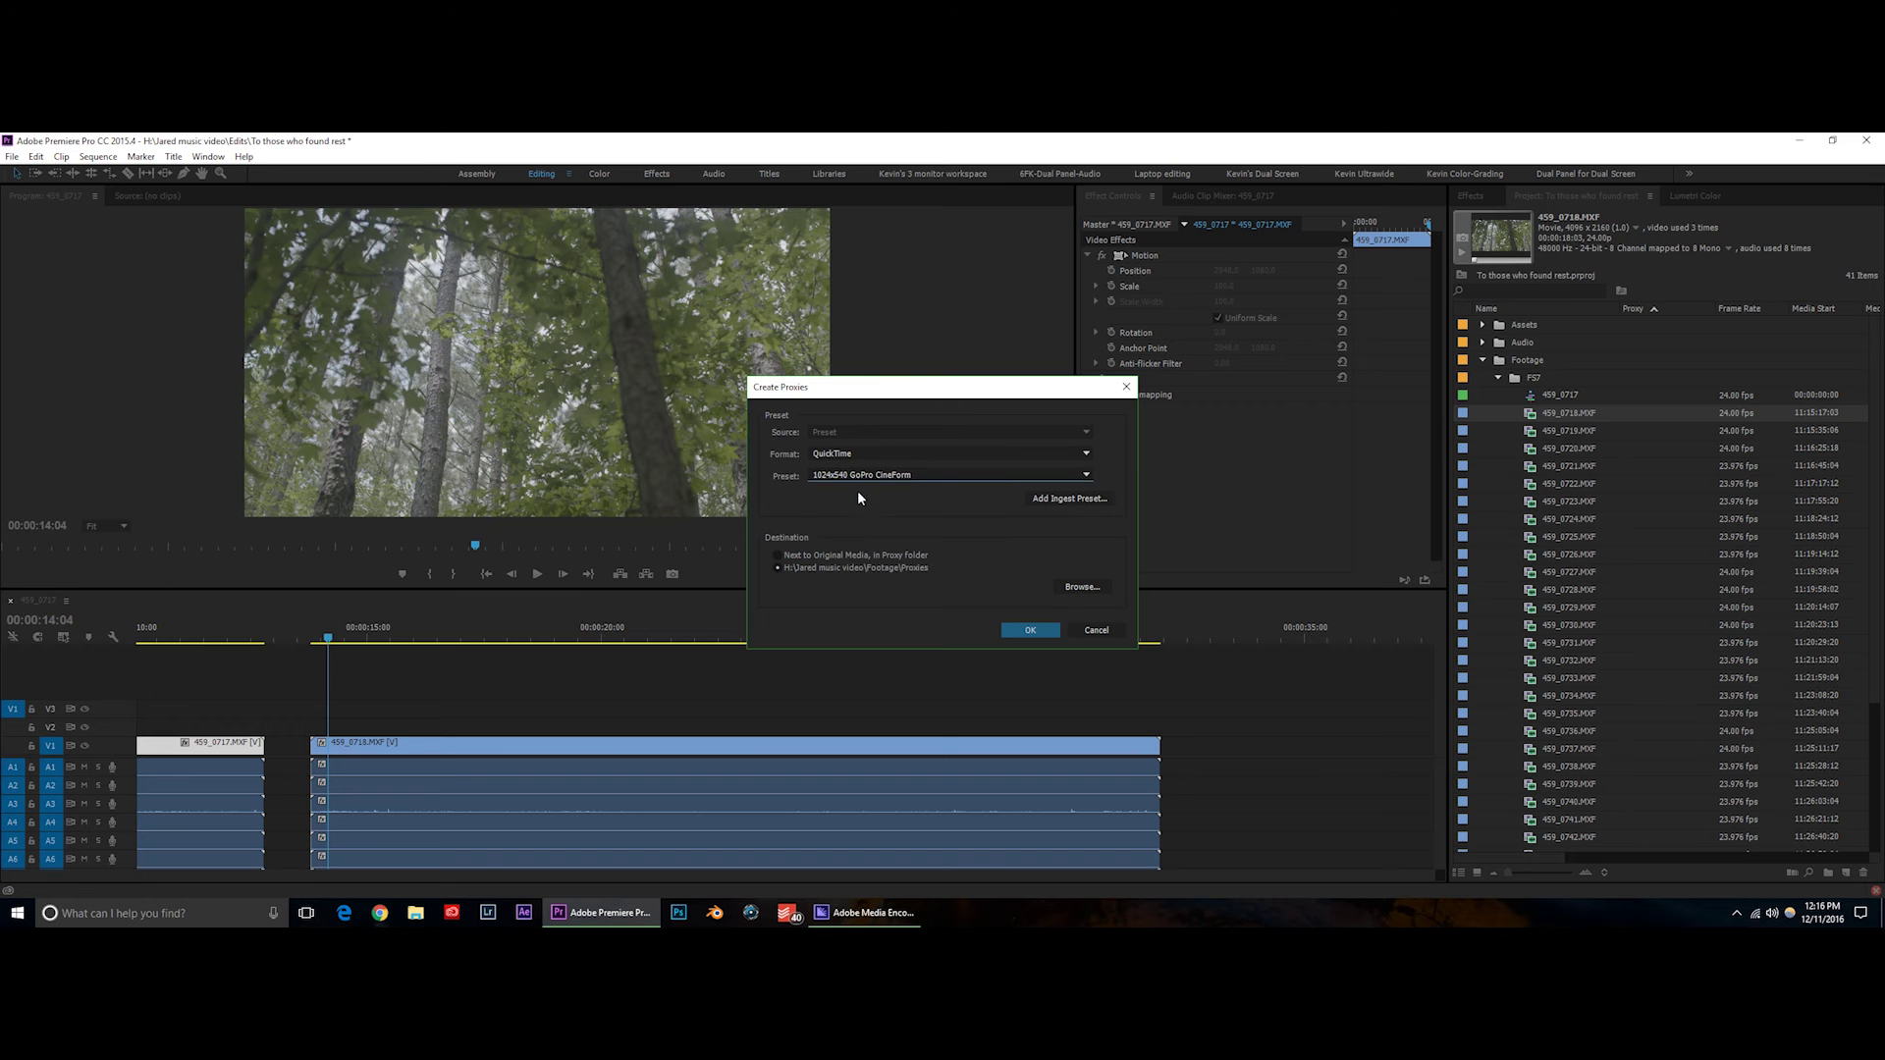
pyautogui.click(1032, 632)
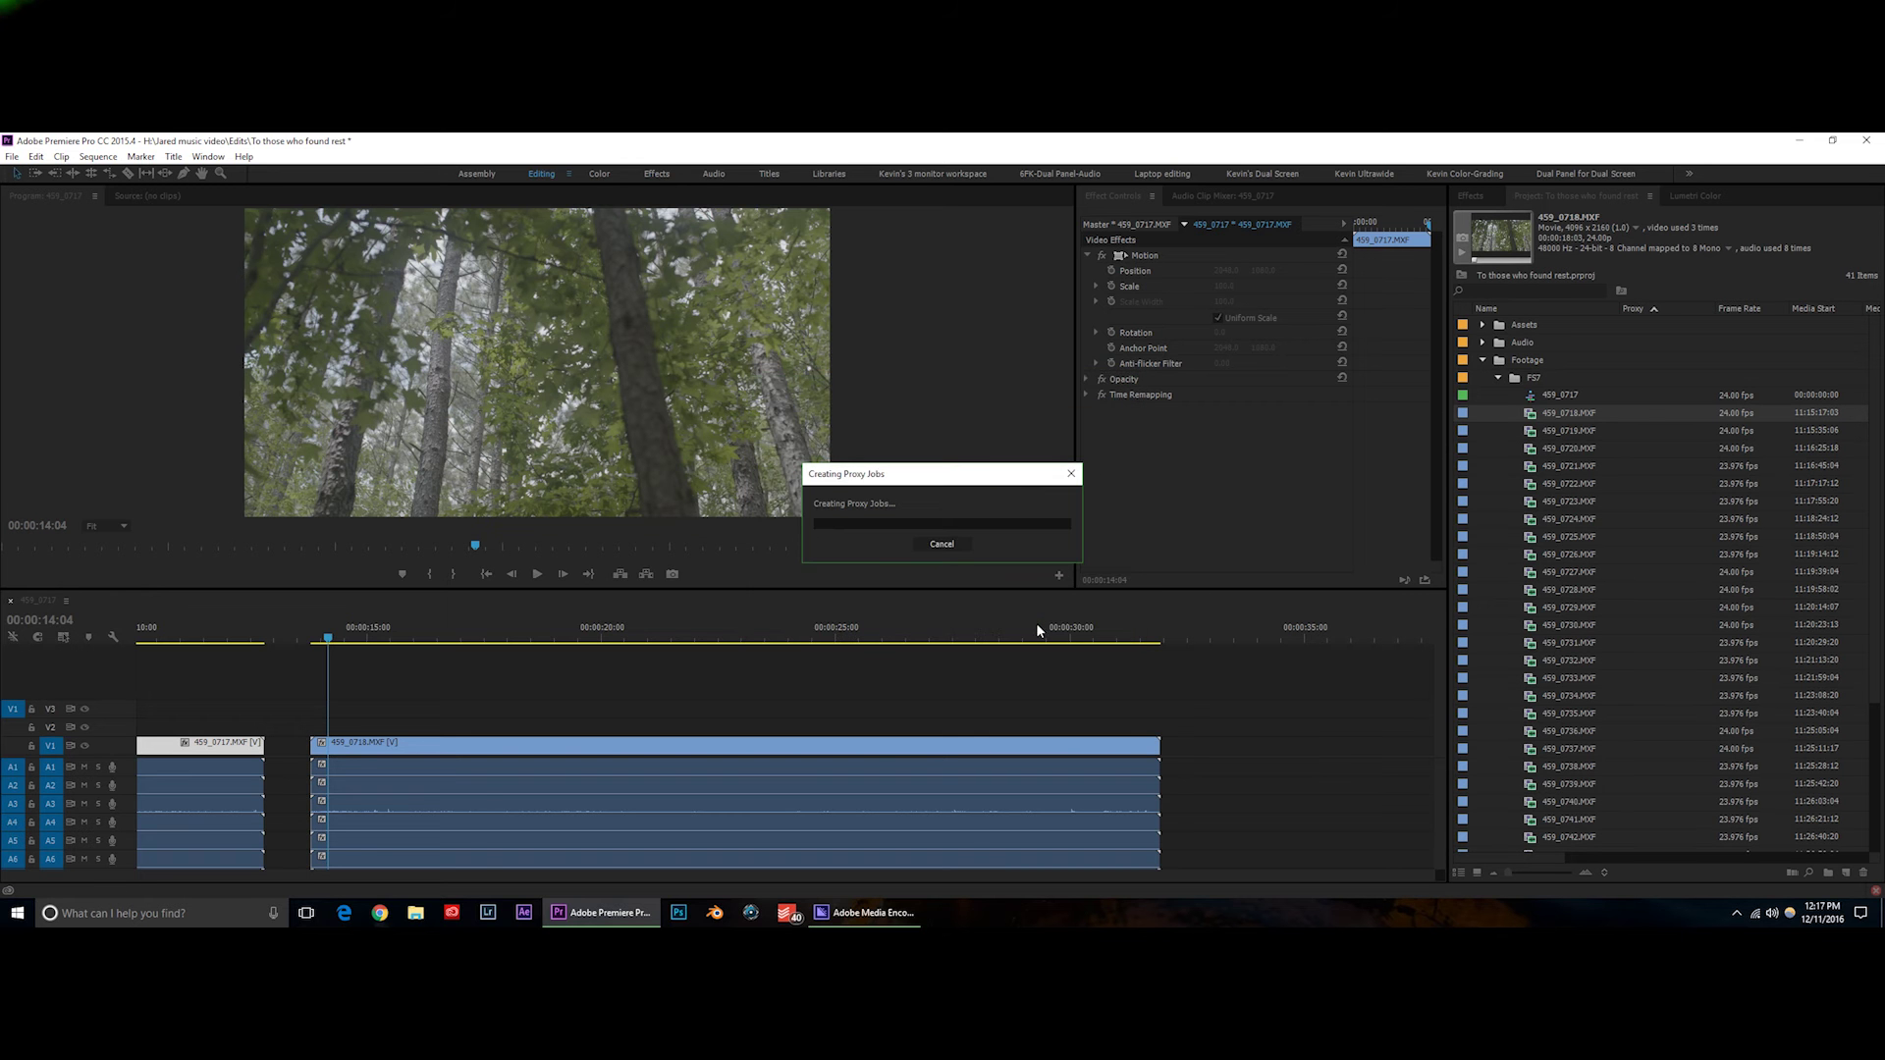
# Watch Media Encoder finish 459_0718_Proxy.mov, then briefly play the Premiere timeline.
pyautogui.click(837, 908)
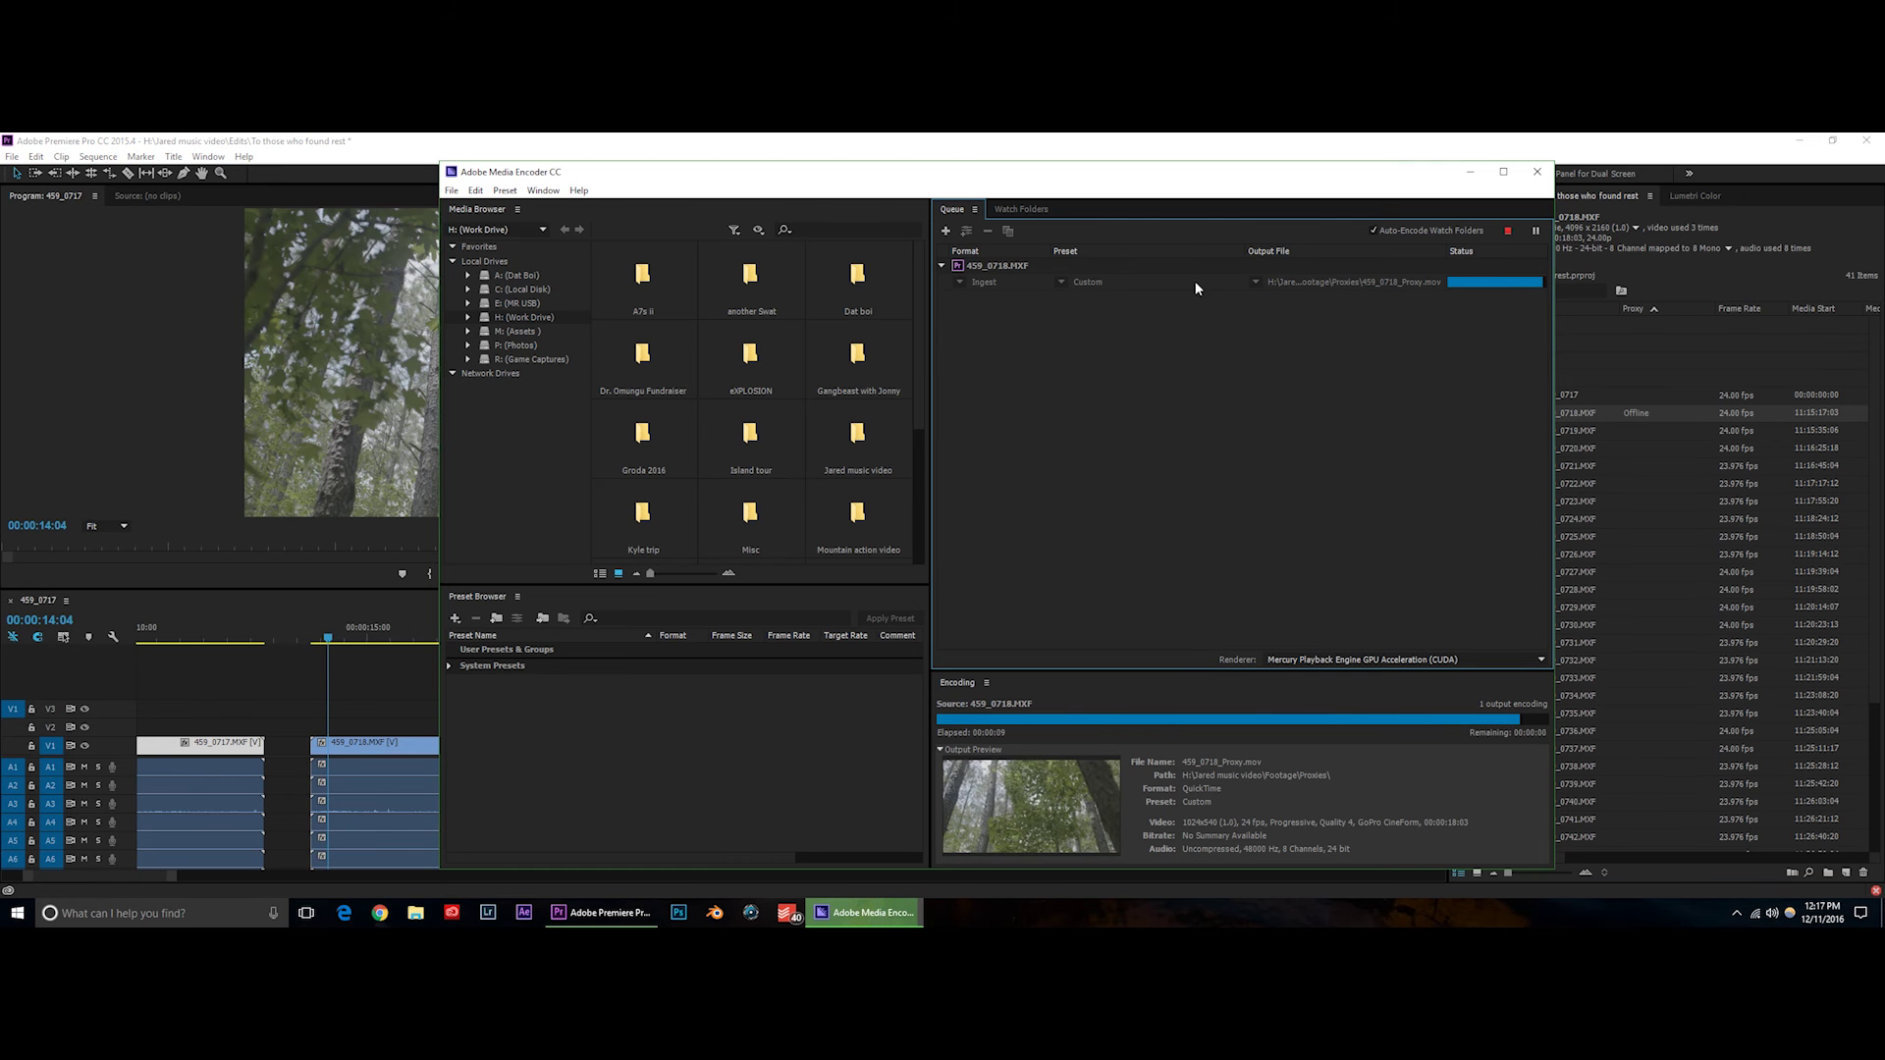
pyautogui.click(1469, 172)
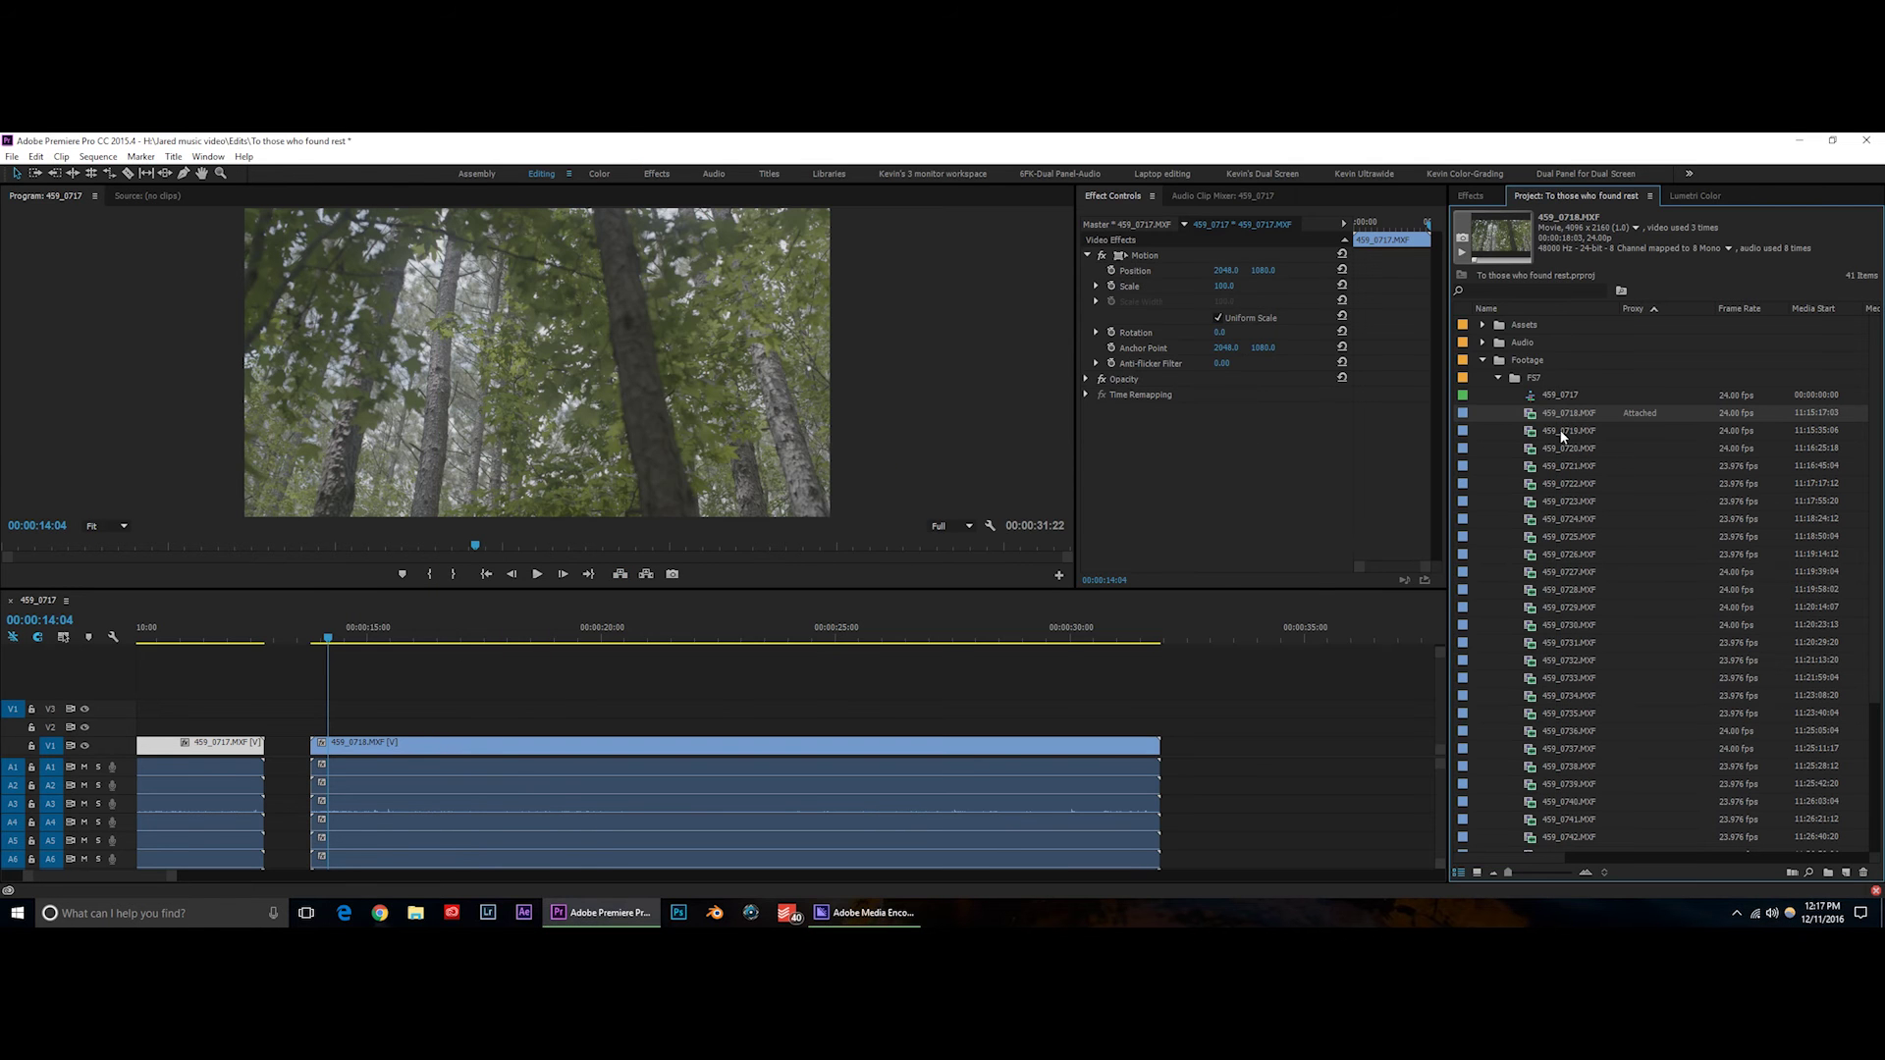
pyautogui.click(575, 641)
pyautogui.press('space')
pyautogui.press('space')
# Tick Enable proxies in the Media preferences and save the change.
pyautogui.click(36, 156)
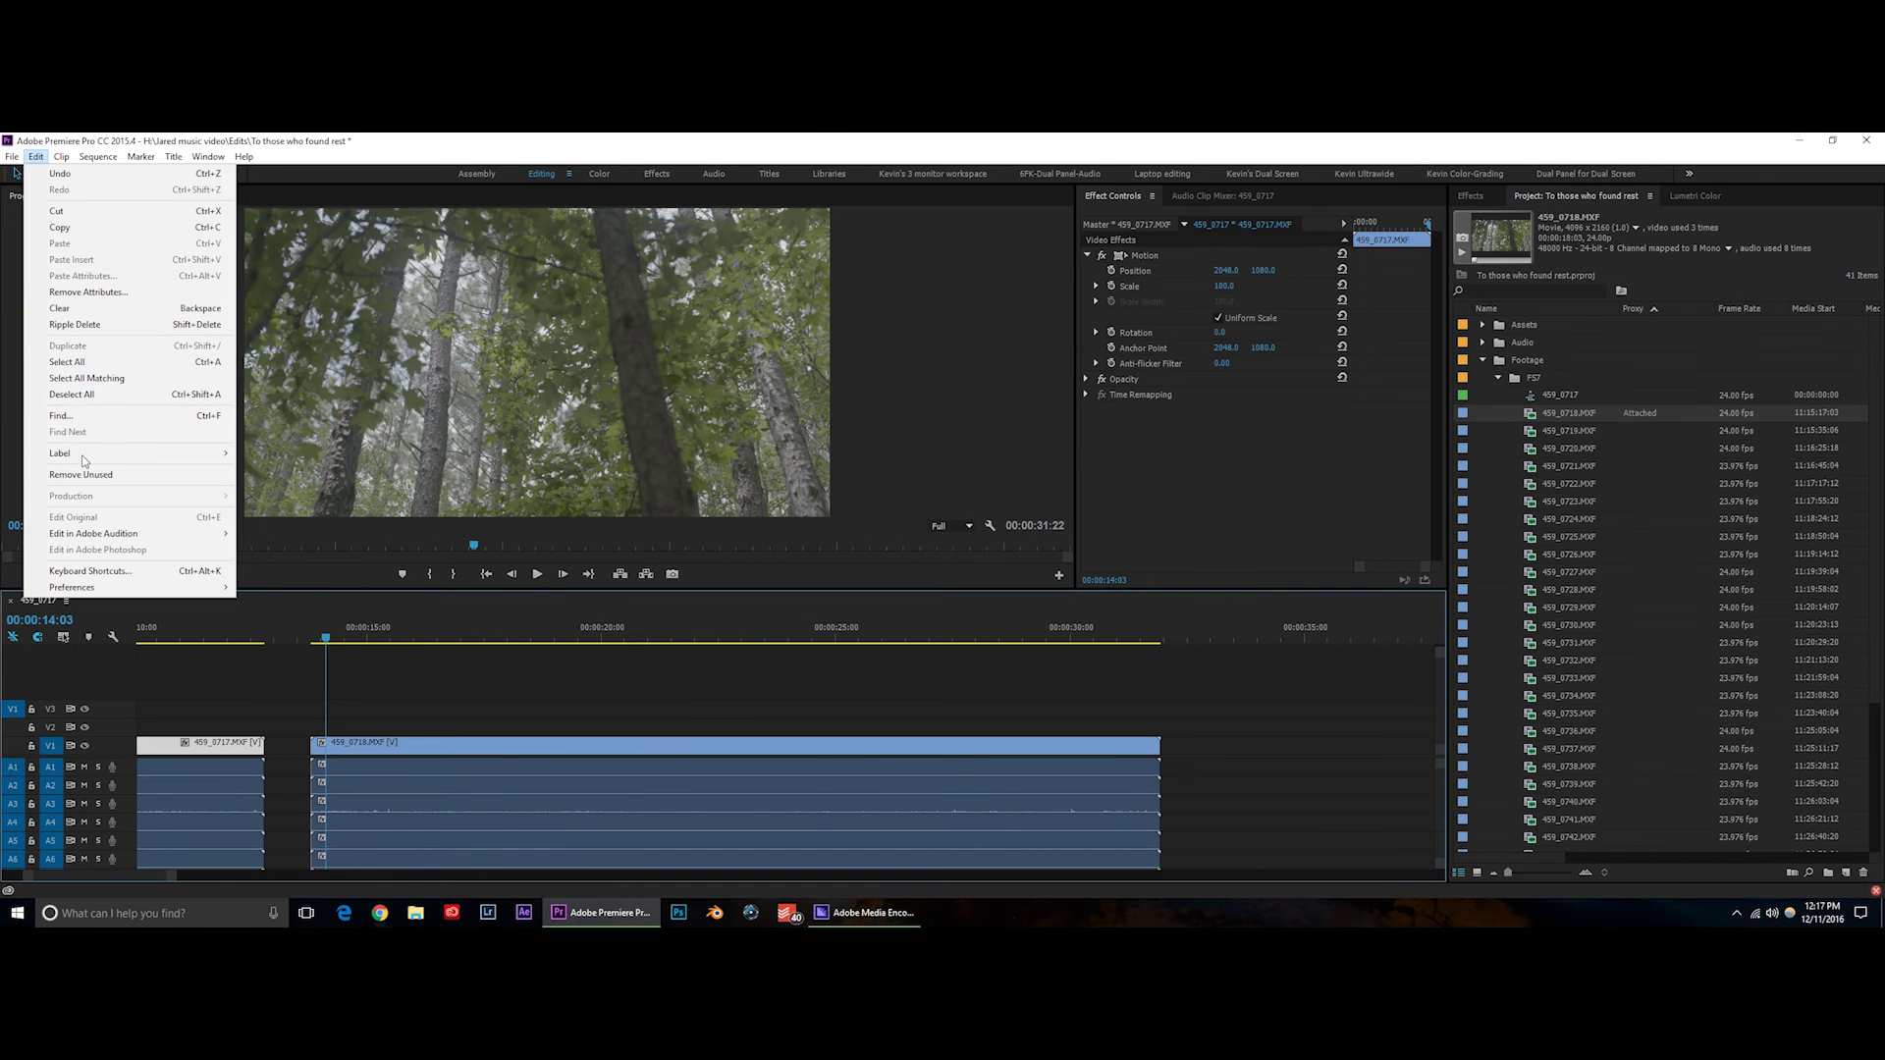
pyautogui.moveTo(102, 590)
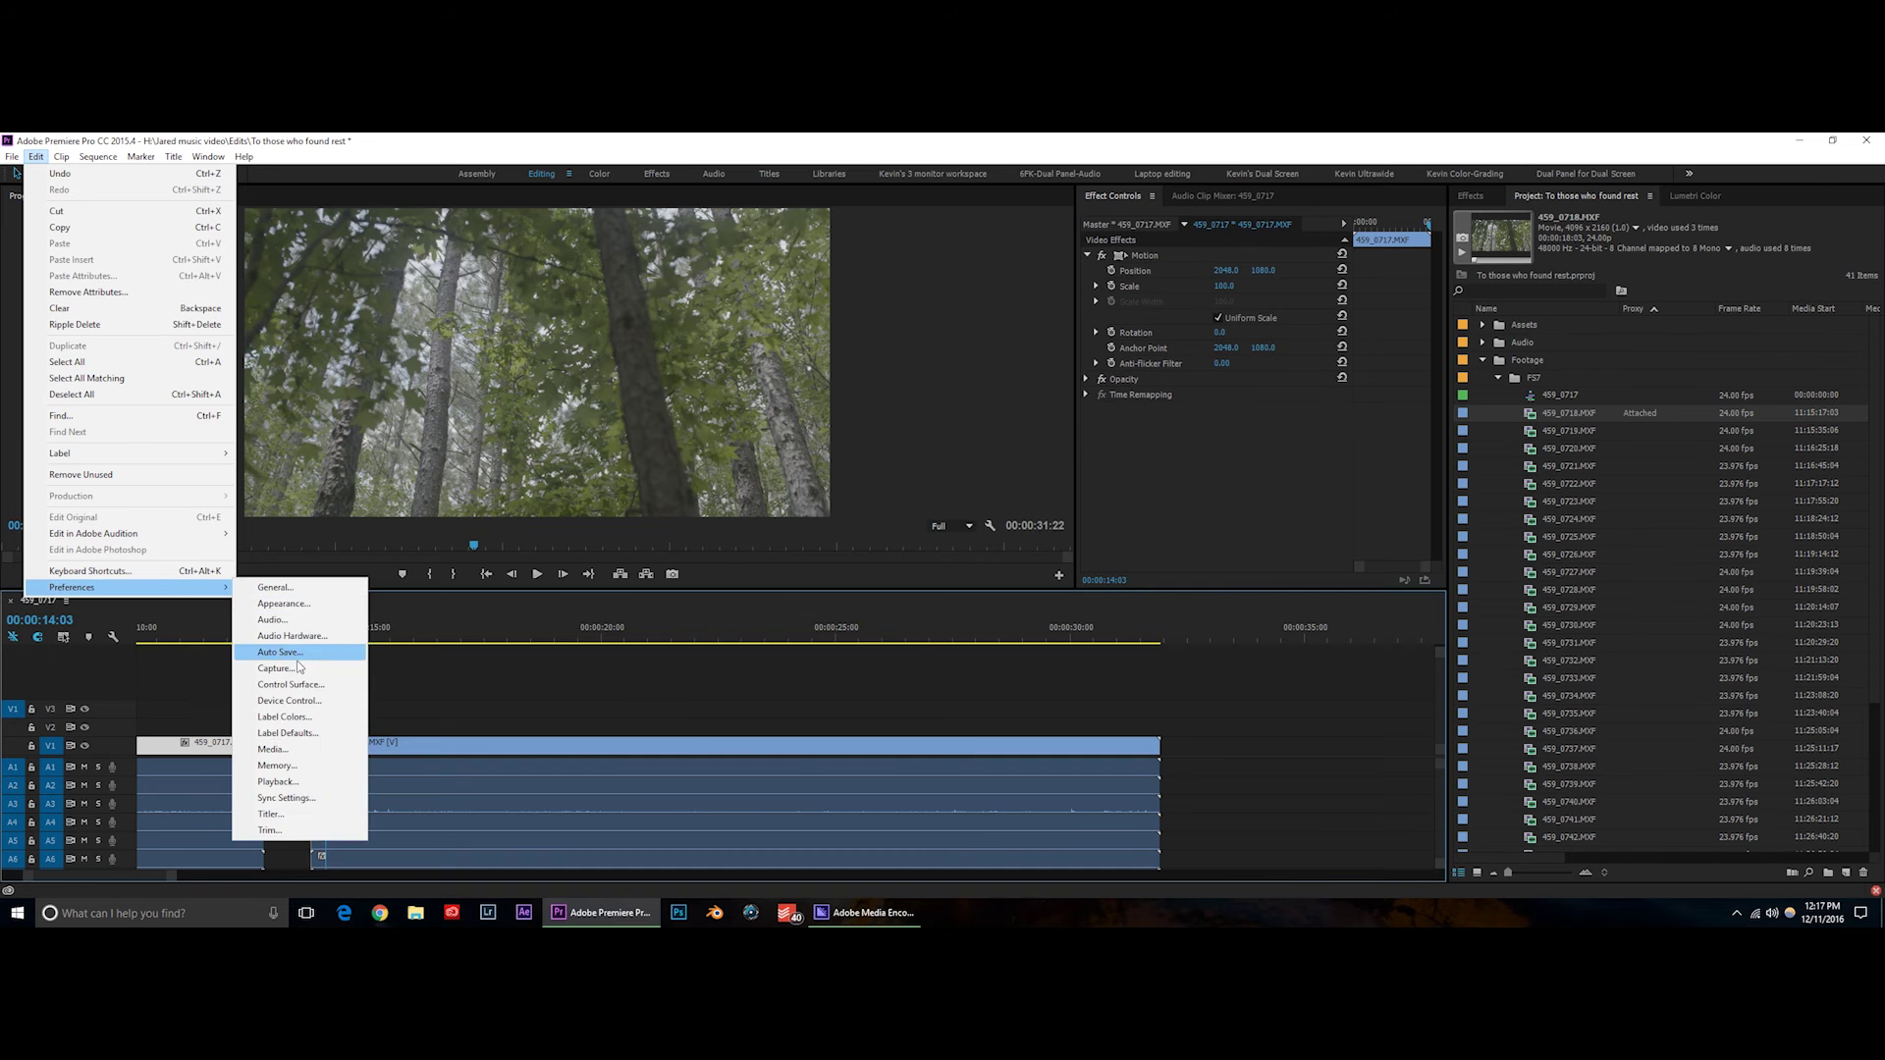
pyautogui.click(293, 751)
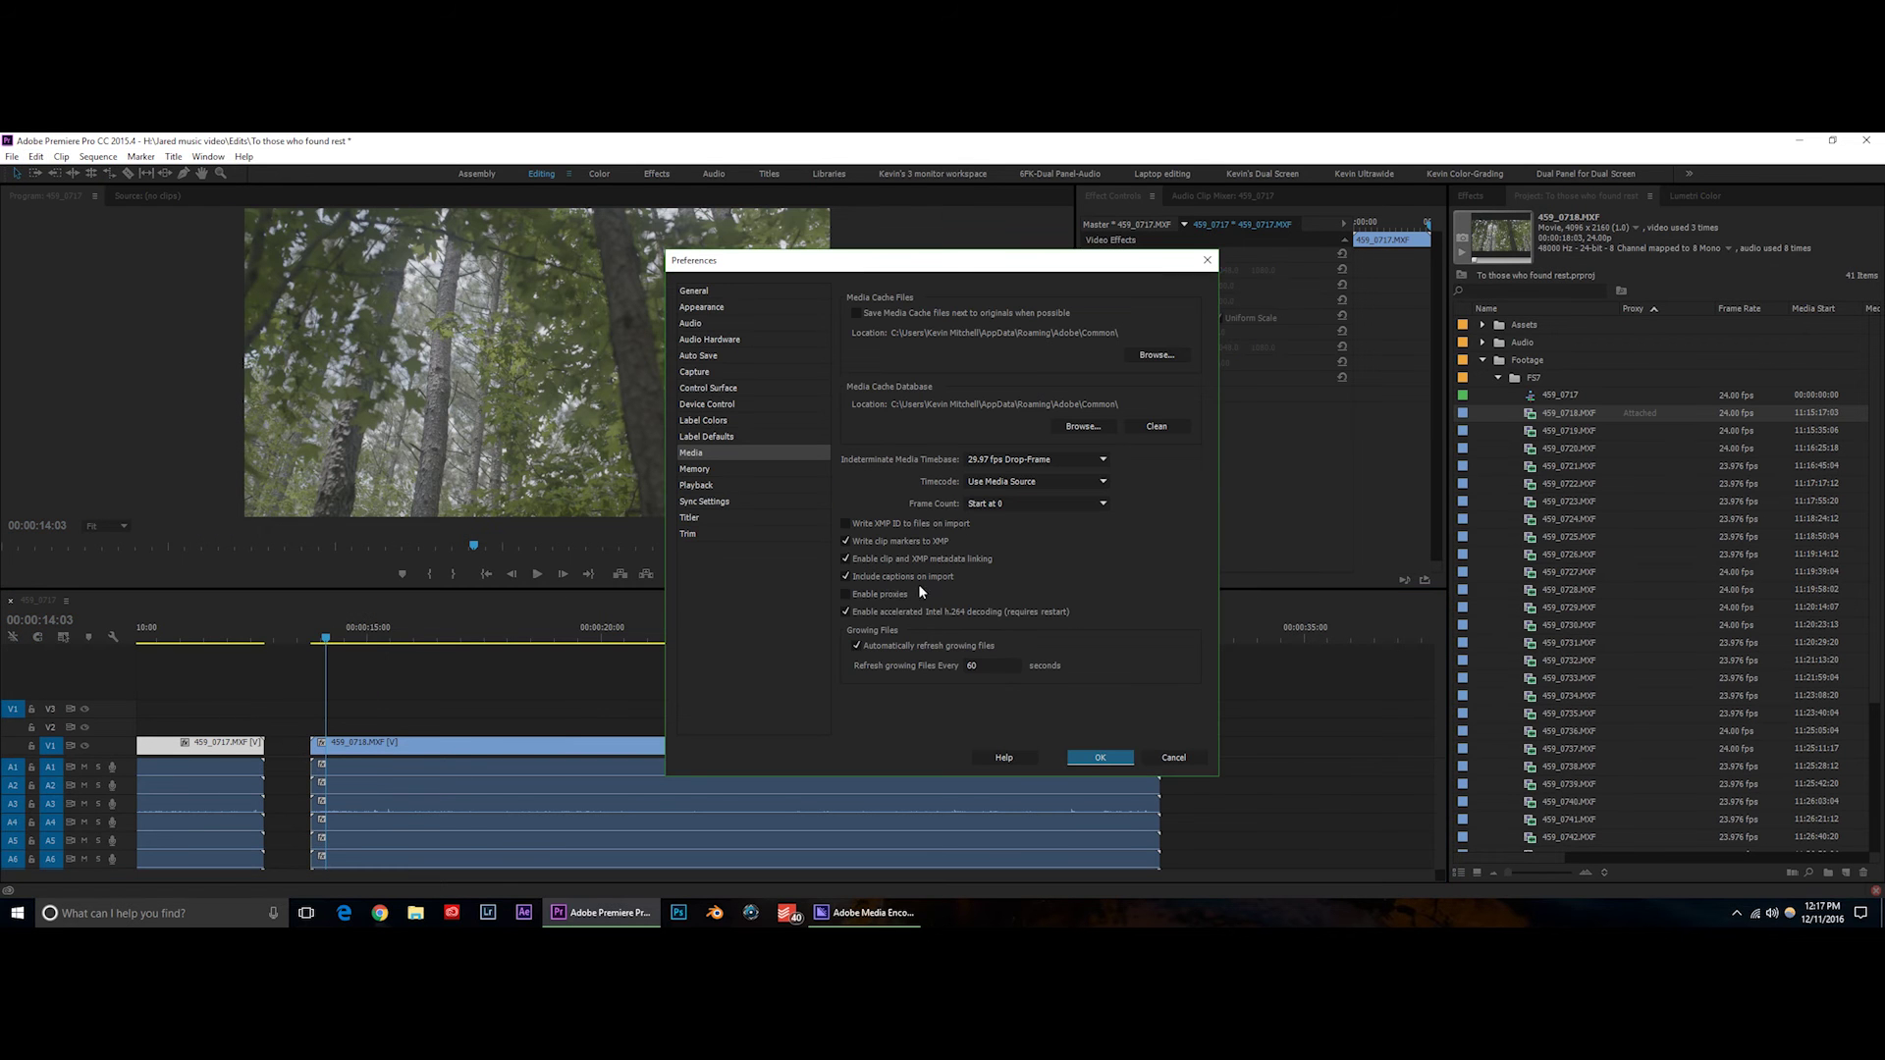
pyautogui.click(845, 594)
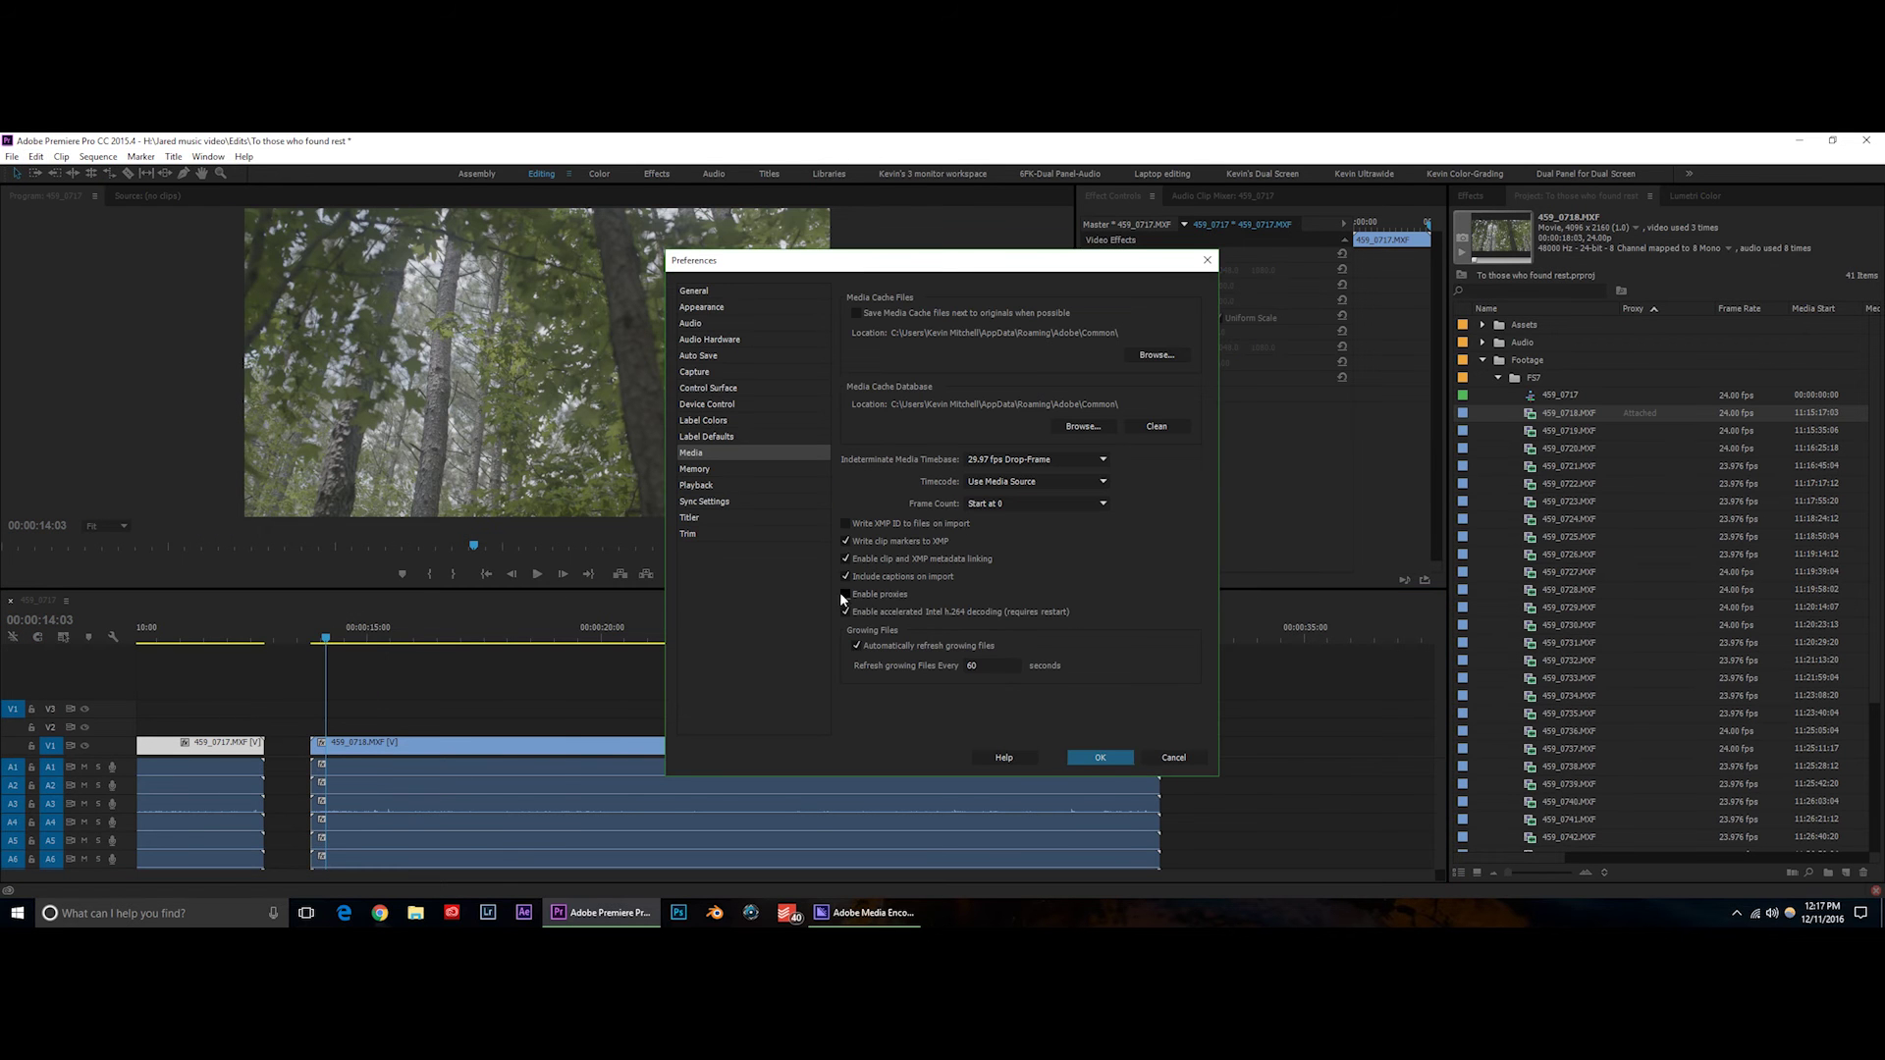
pyautogui.click(1096, 763)
# Scrub to 00:00:15:10, play the sequence, then scrub back to 00:00:13:14.
pyautogui.moveTo(344, 639); pyautogui.dragTo(685, 638)
pyautogui.press('space')
pyautogui.moveTo(815, 640); pyautogui.dragTo(906, 686)
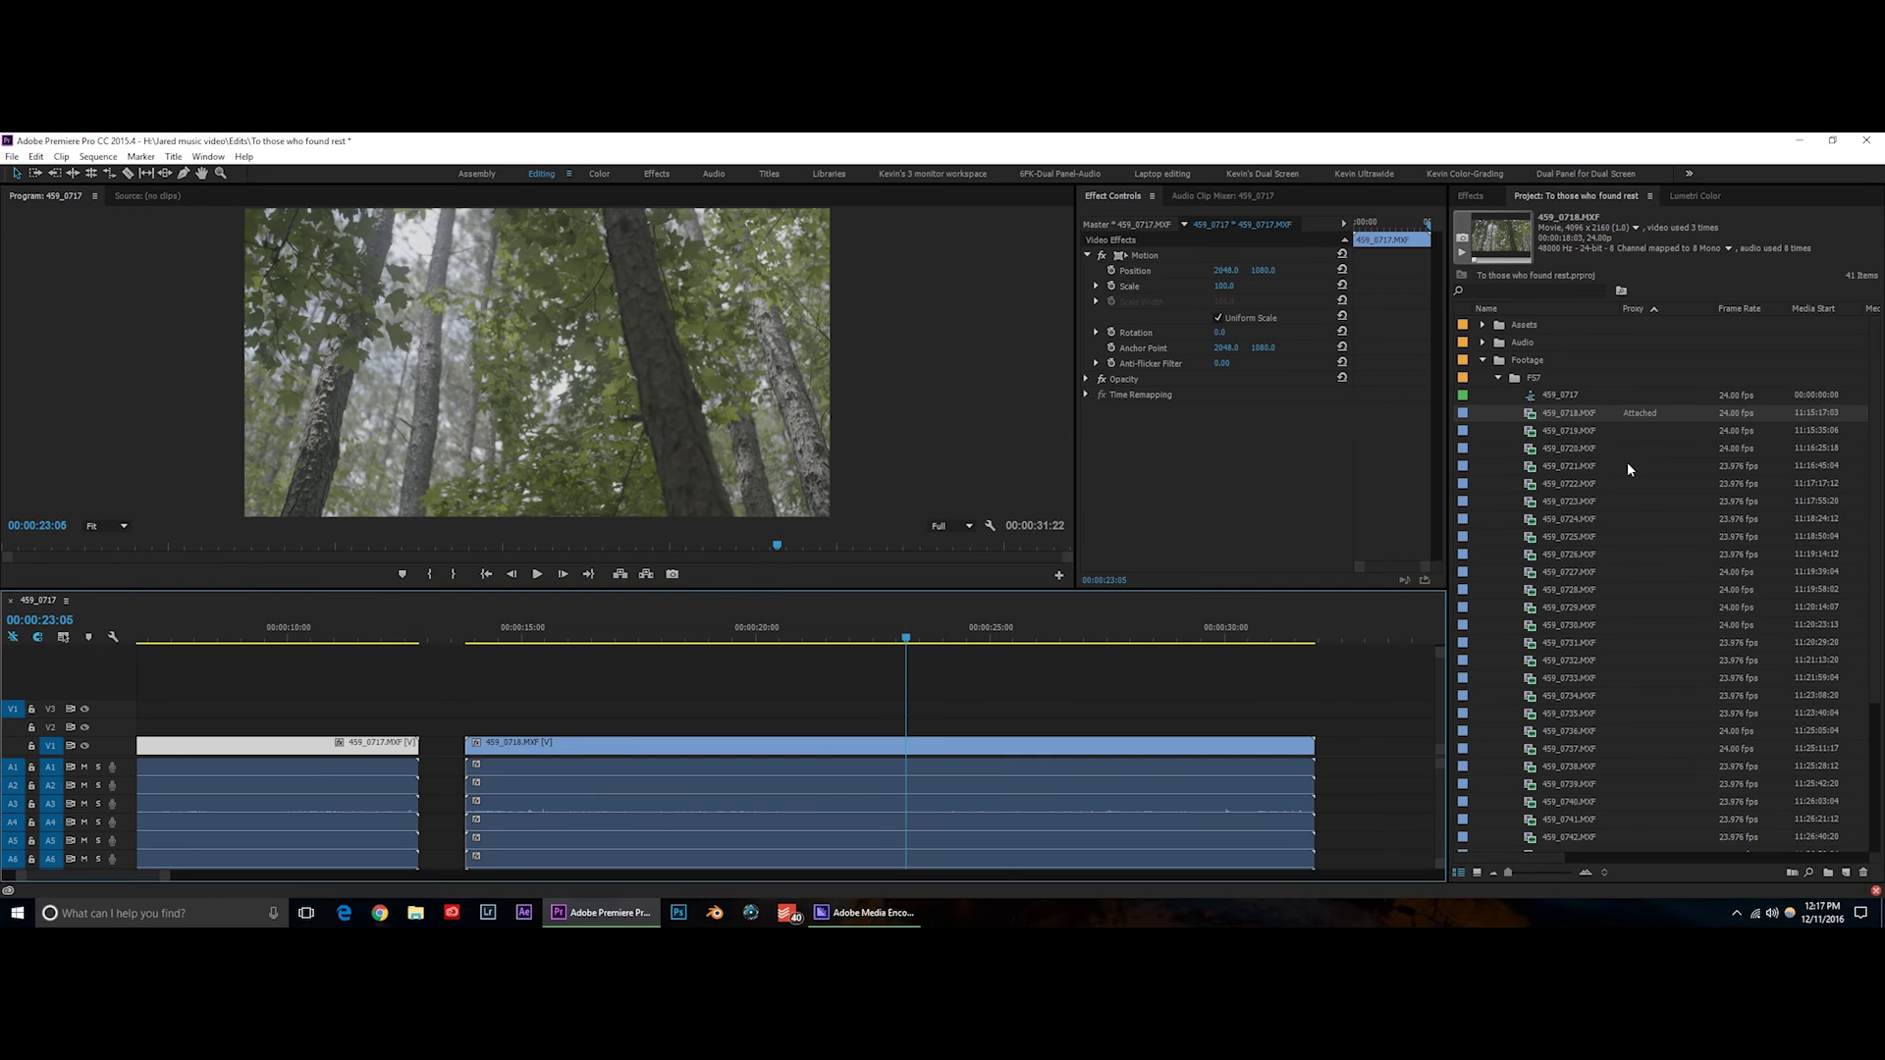
pyautogui.scroll(-4, 1877, 491)
pyautogui.scroll(4, 1865, 687)
pyautogui.scroll(-4, 1865, 700)
pyautogui.scroll(5, 1866, 700)
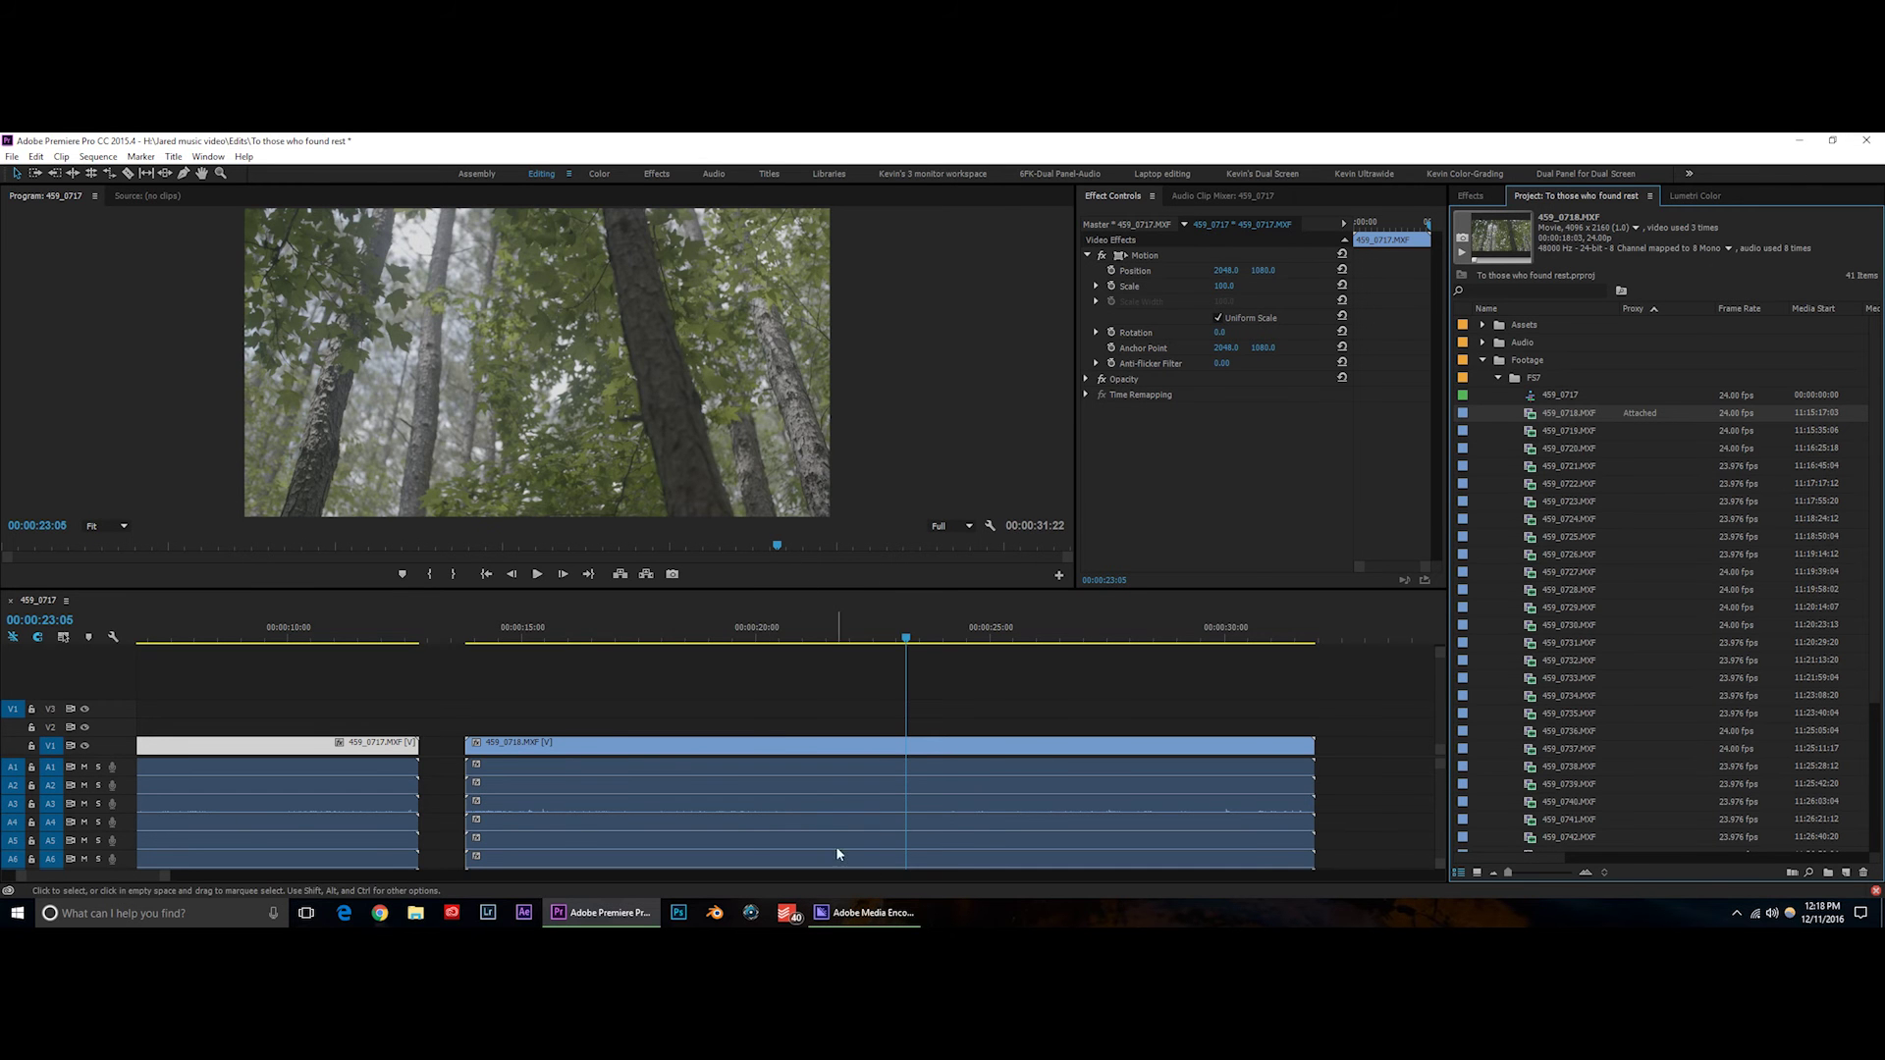
# Create a new encoding preset in Media Encoder named 'Get Rekt encoding preset'.
pyautogui.click(864, 914)
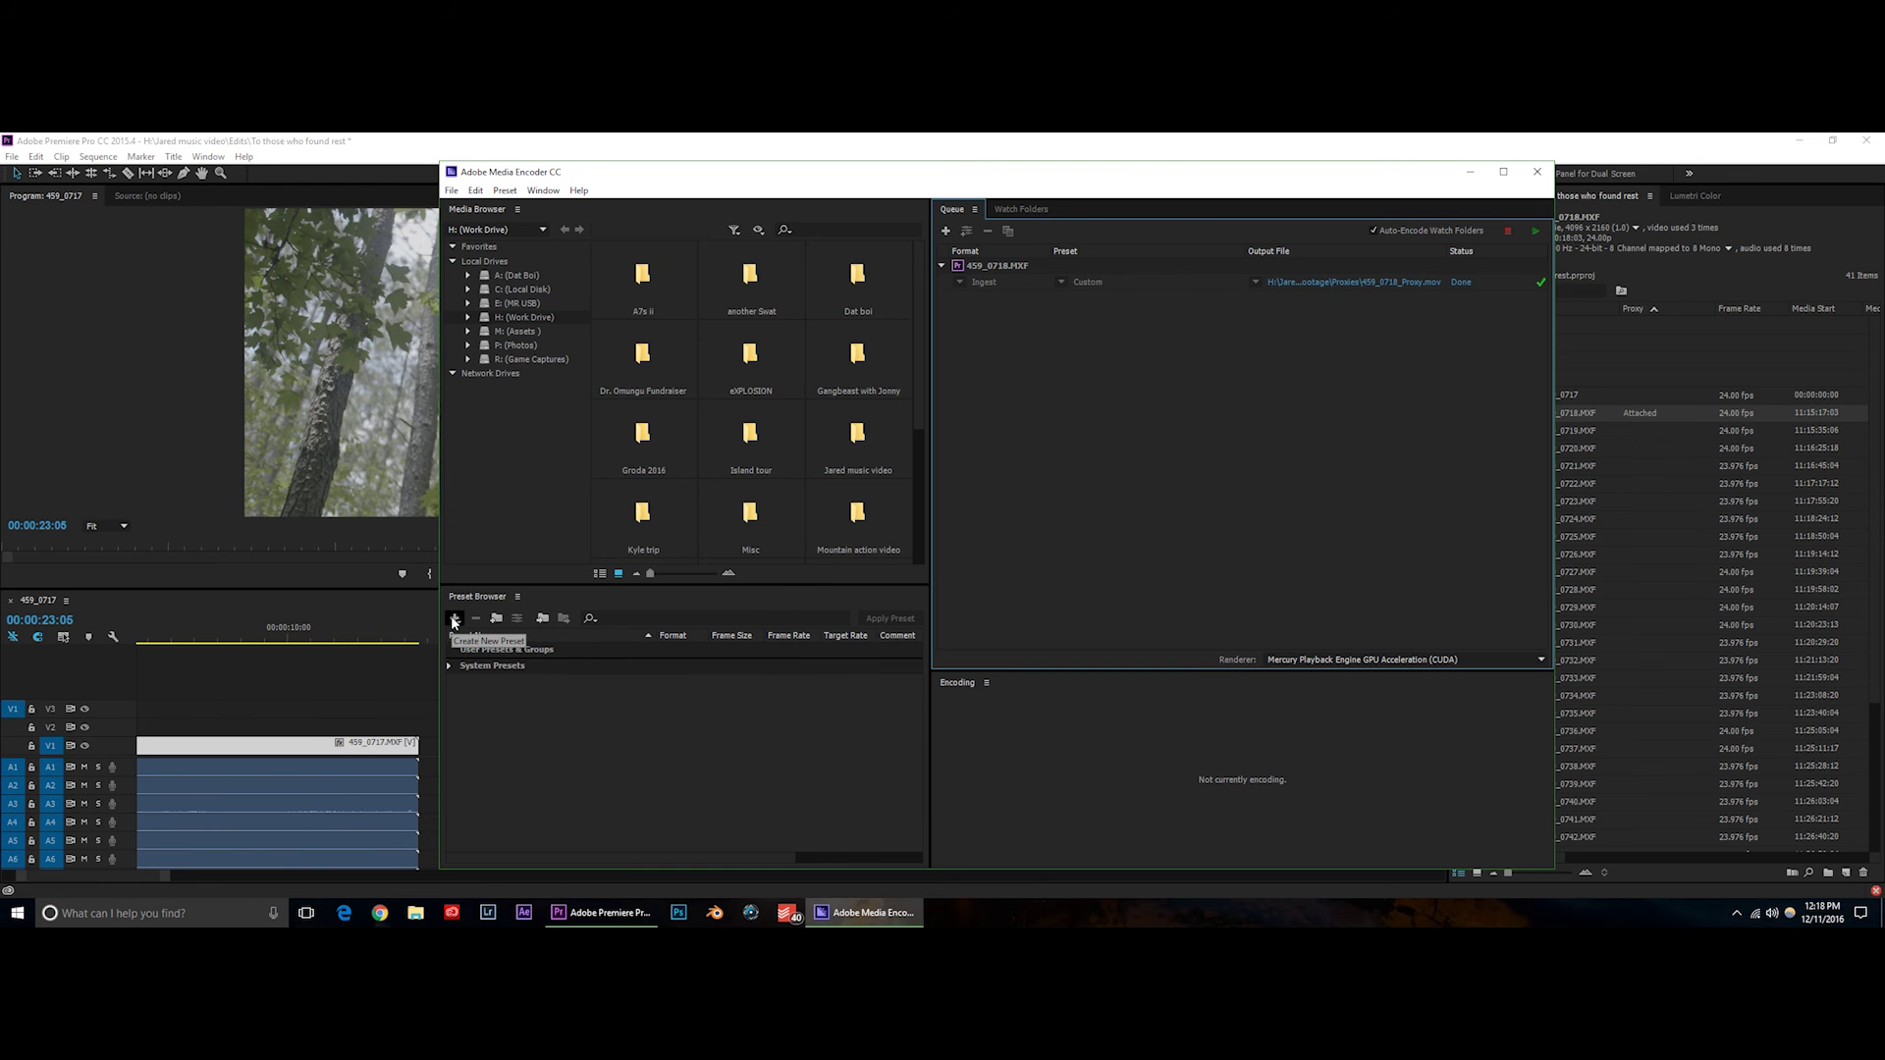
pyautogui.click(454, 619)
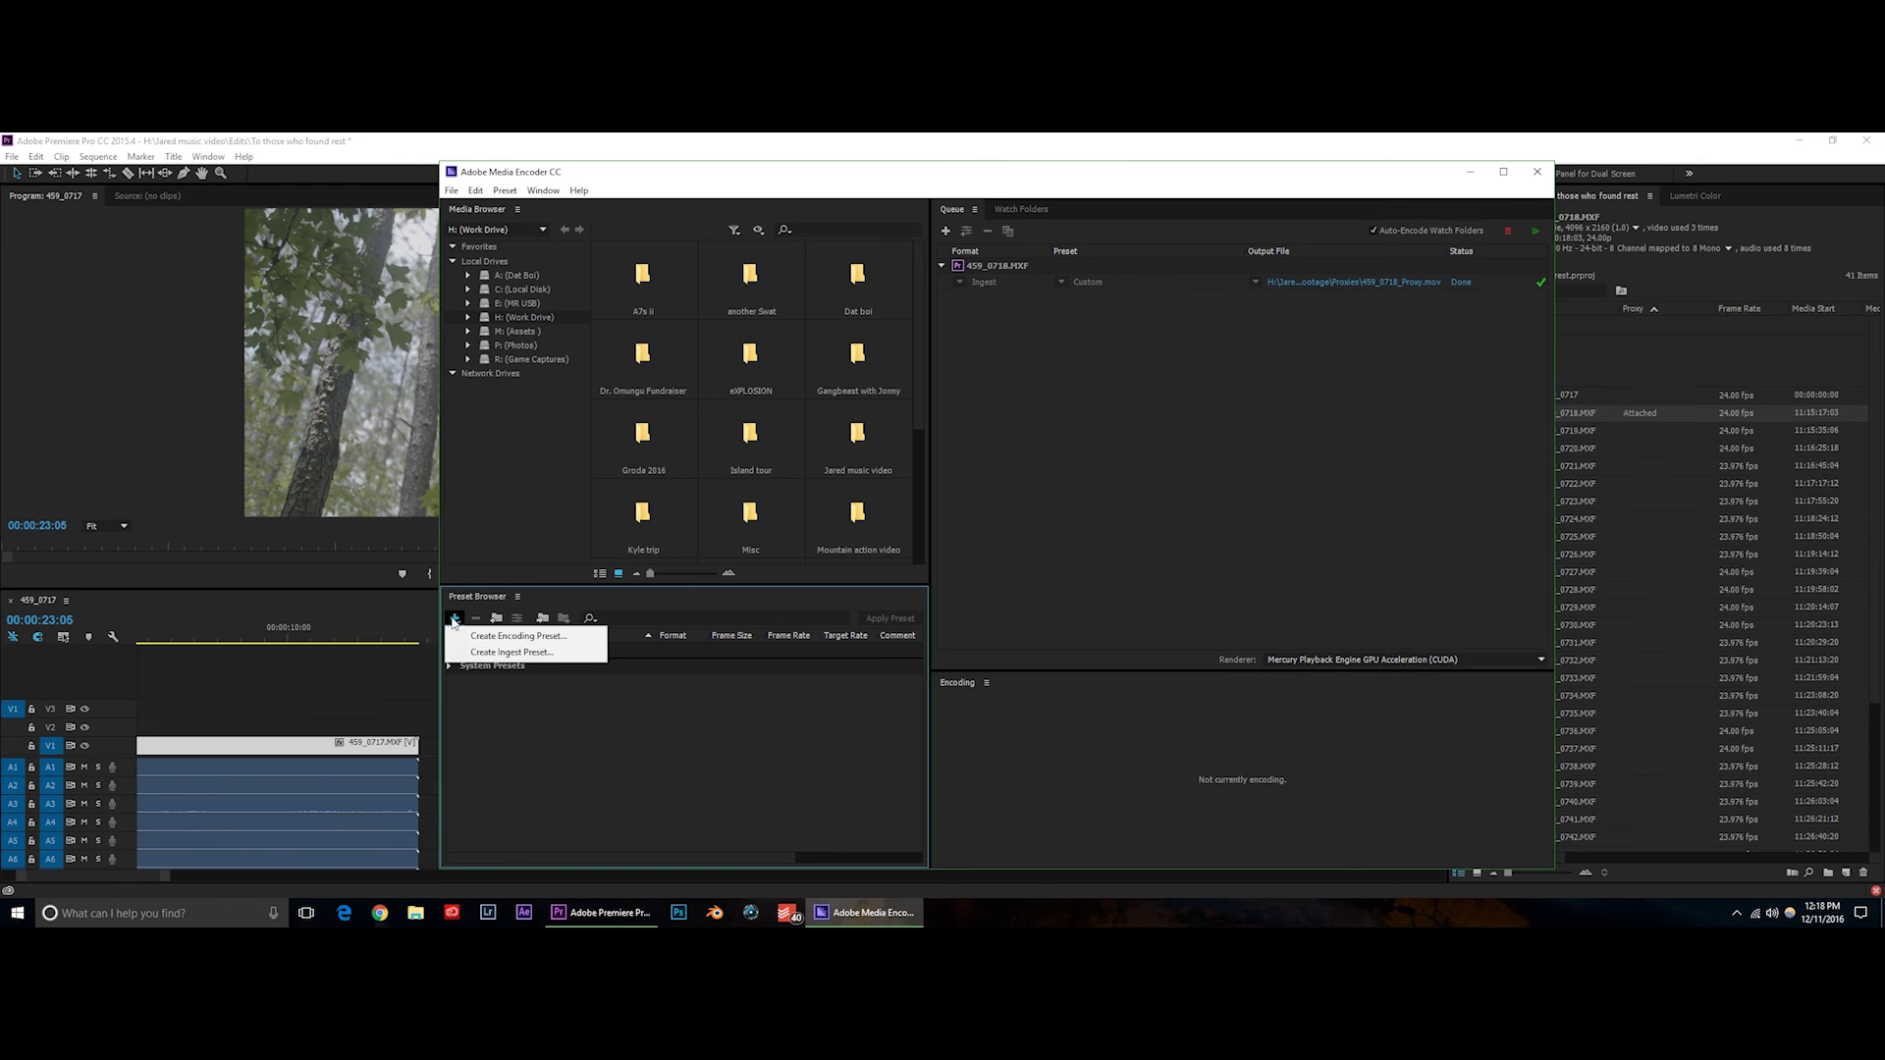
pyautogui.click(515, 637)
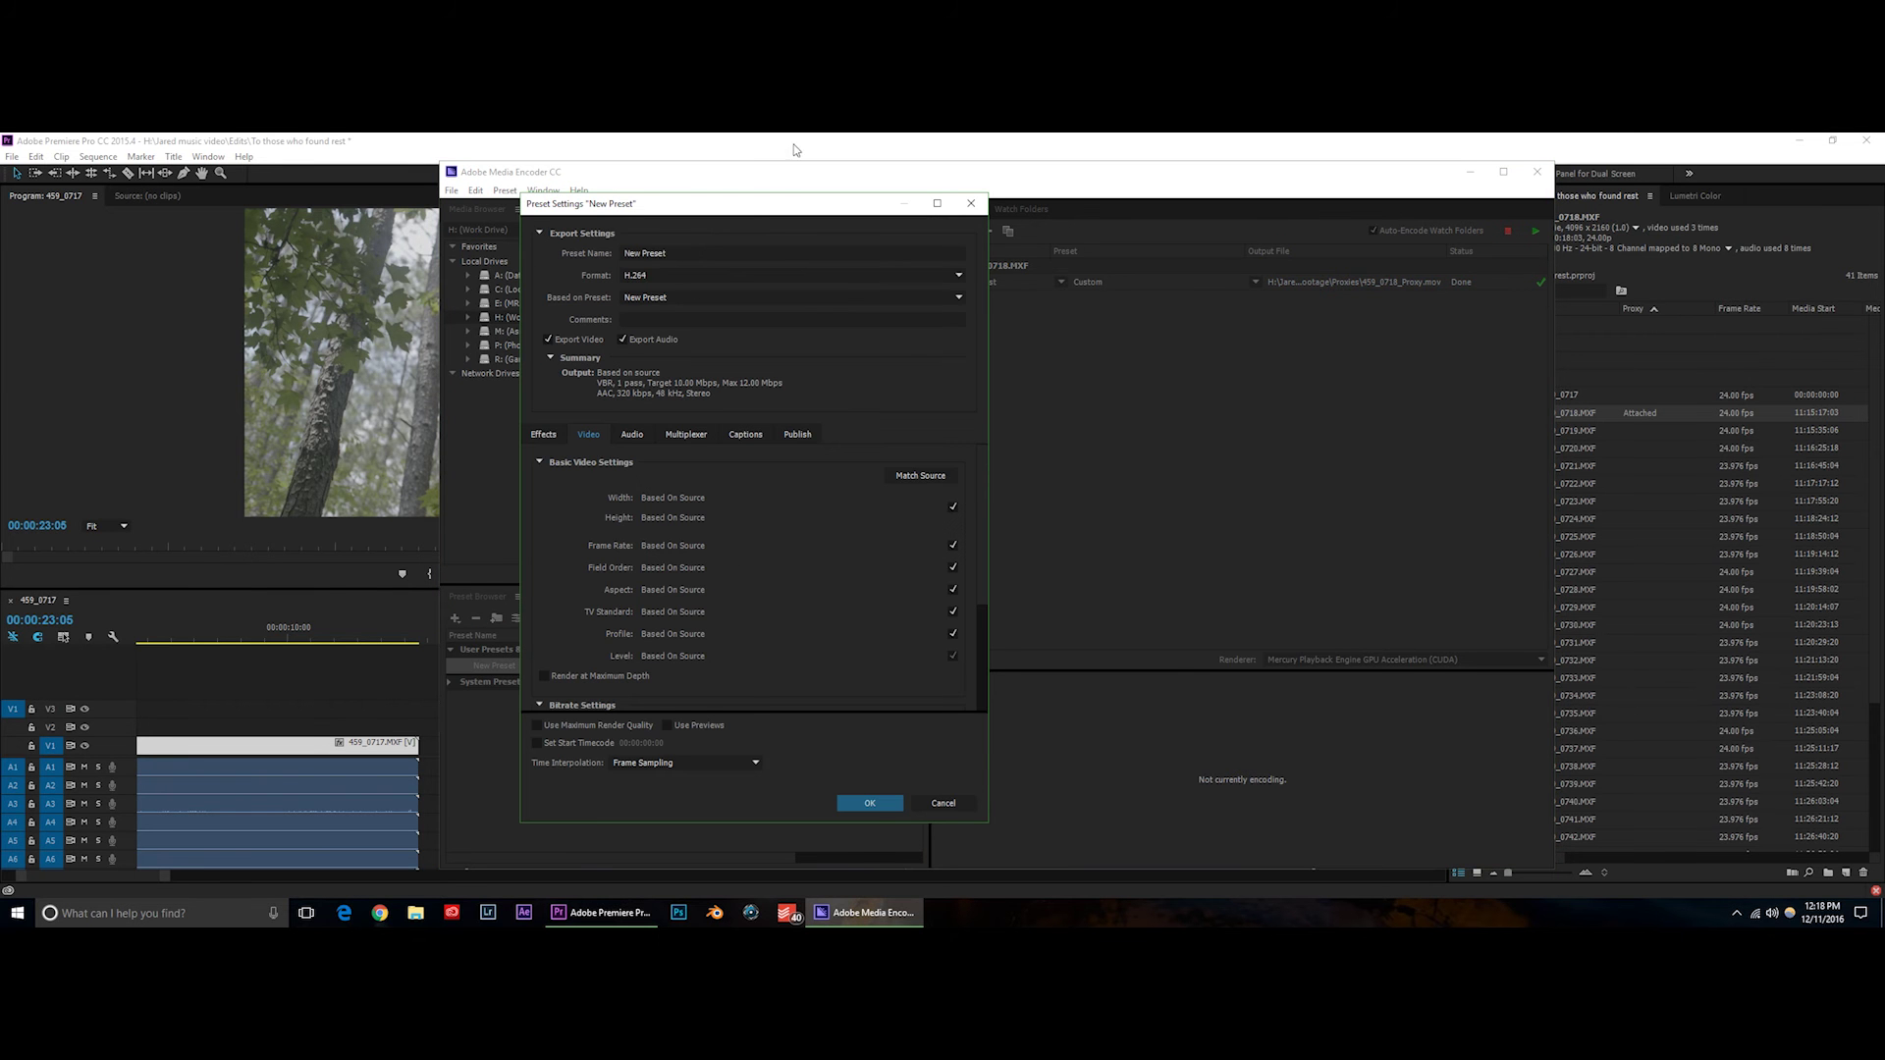
pyautogui.click(691, 245)
pyautogui.press('BackSpace')
pyautogui.press('BackSpace')
pyautogui.press('BackSpace')
pyautogui.press('BackSpace')
pyautogui.press('BackSpace')
pyautogui.press('BackSpace')
pyautogui.press('BackSpace')
pyautogui.press('BackSpace')
pyautogui.press('BackSpace')
pyautogui.press('BackSpace')
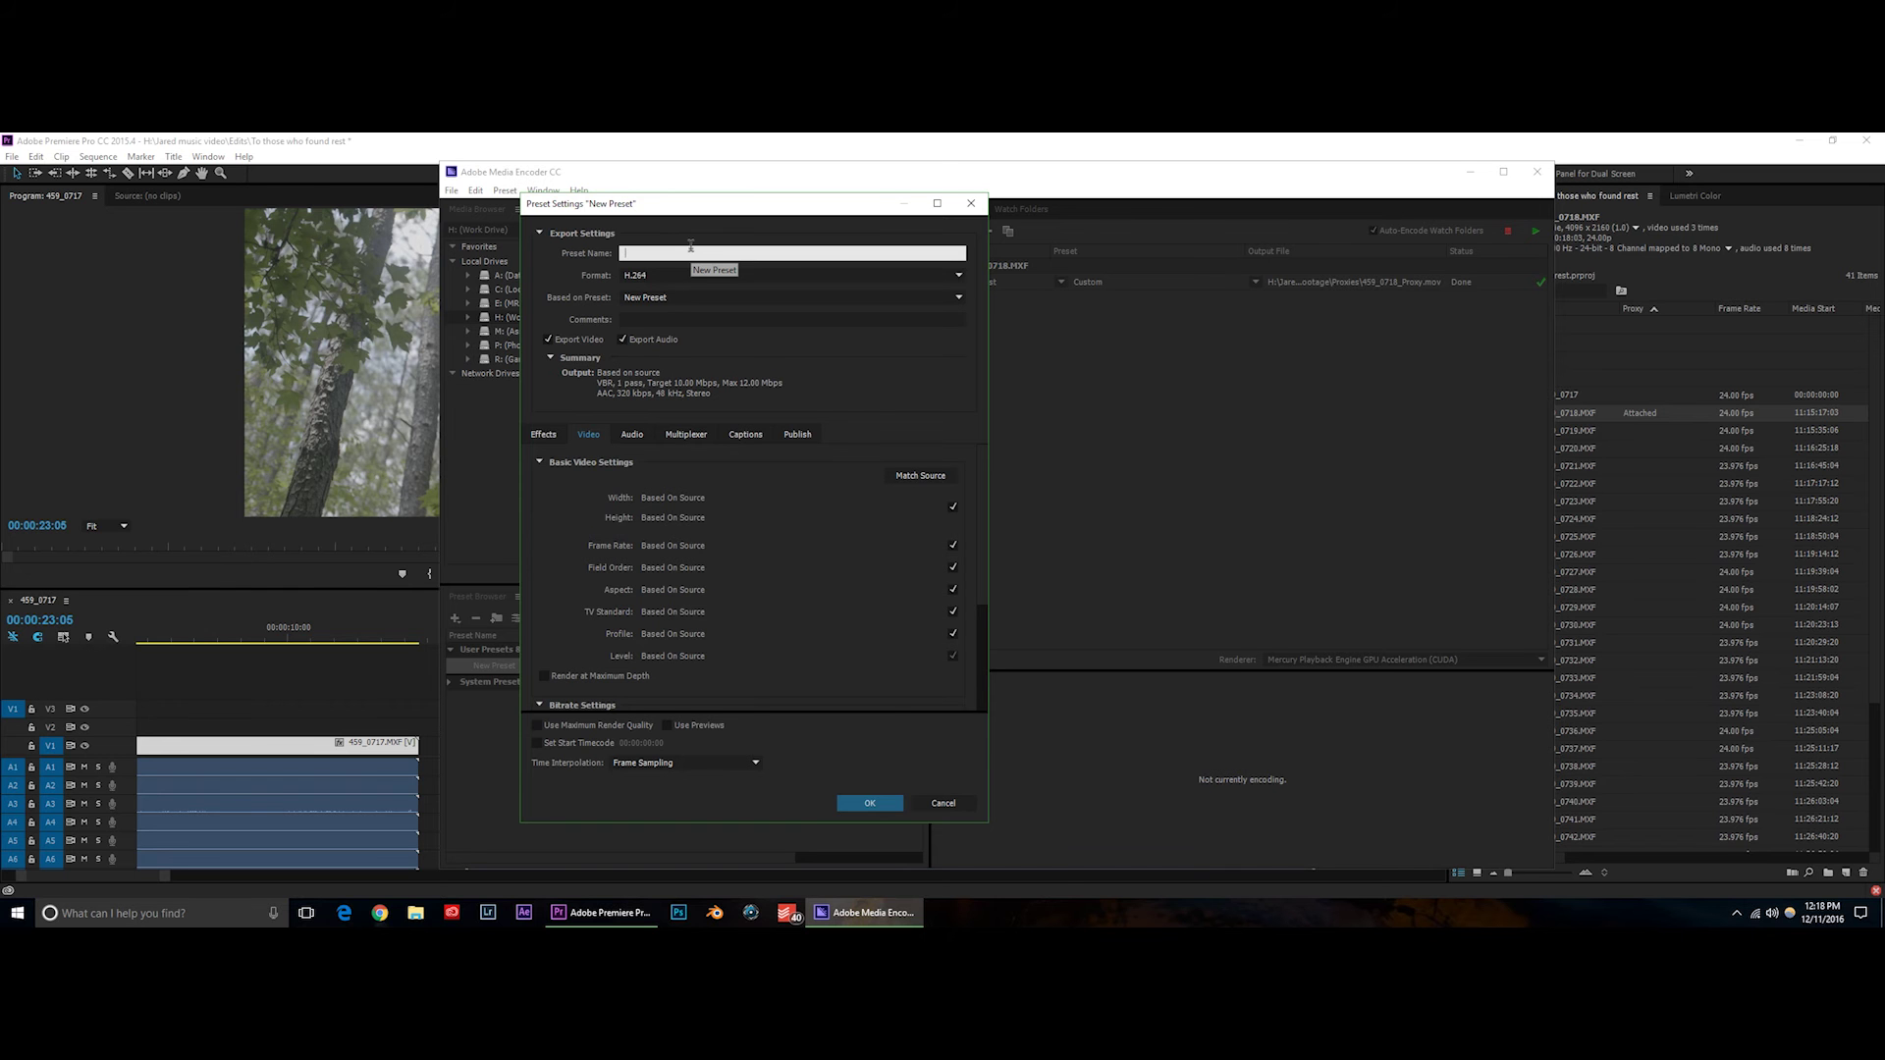
pyautogui.write('Get Rekt encoding preset')
# Set the new preset's export format to QuickTime.
pyautogui.click(732, 273)
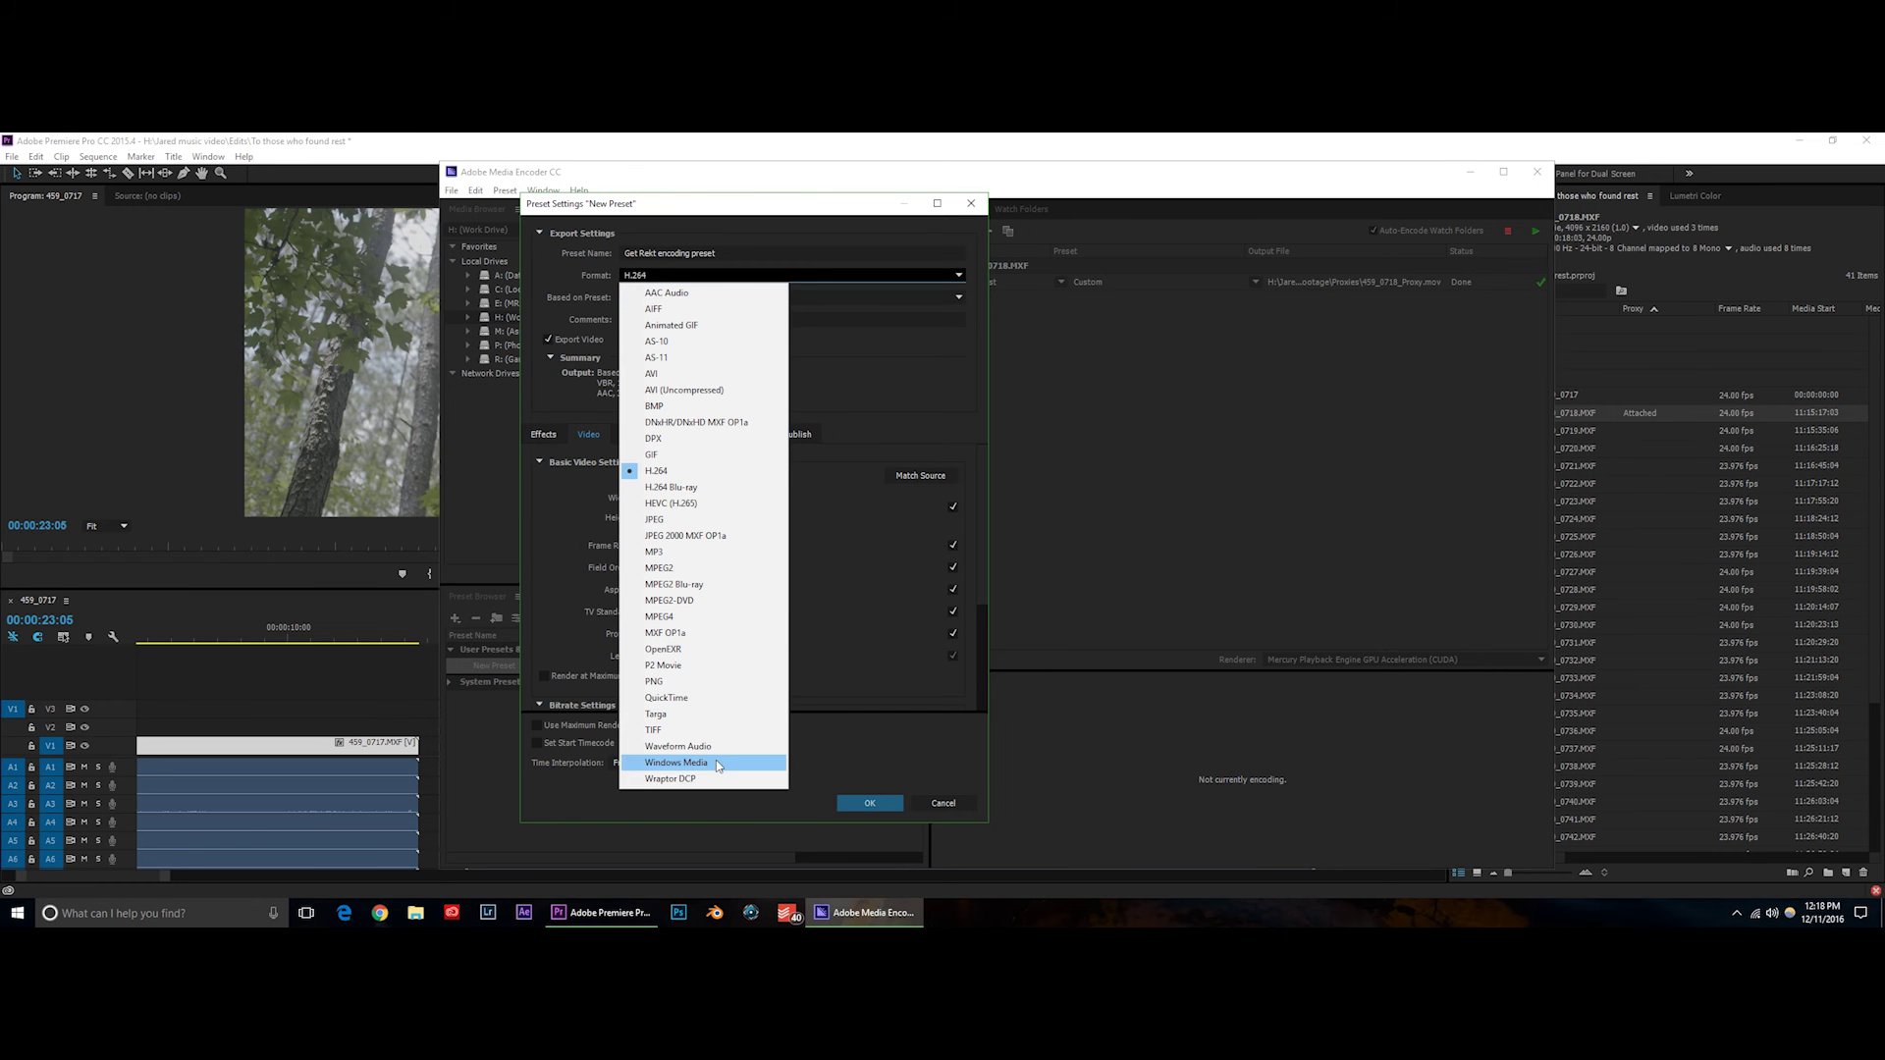
pyautogui.click(687, 471)
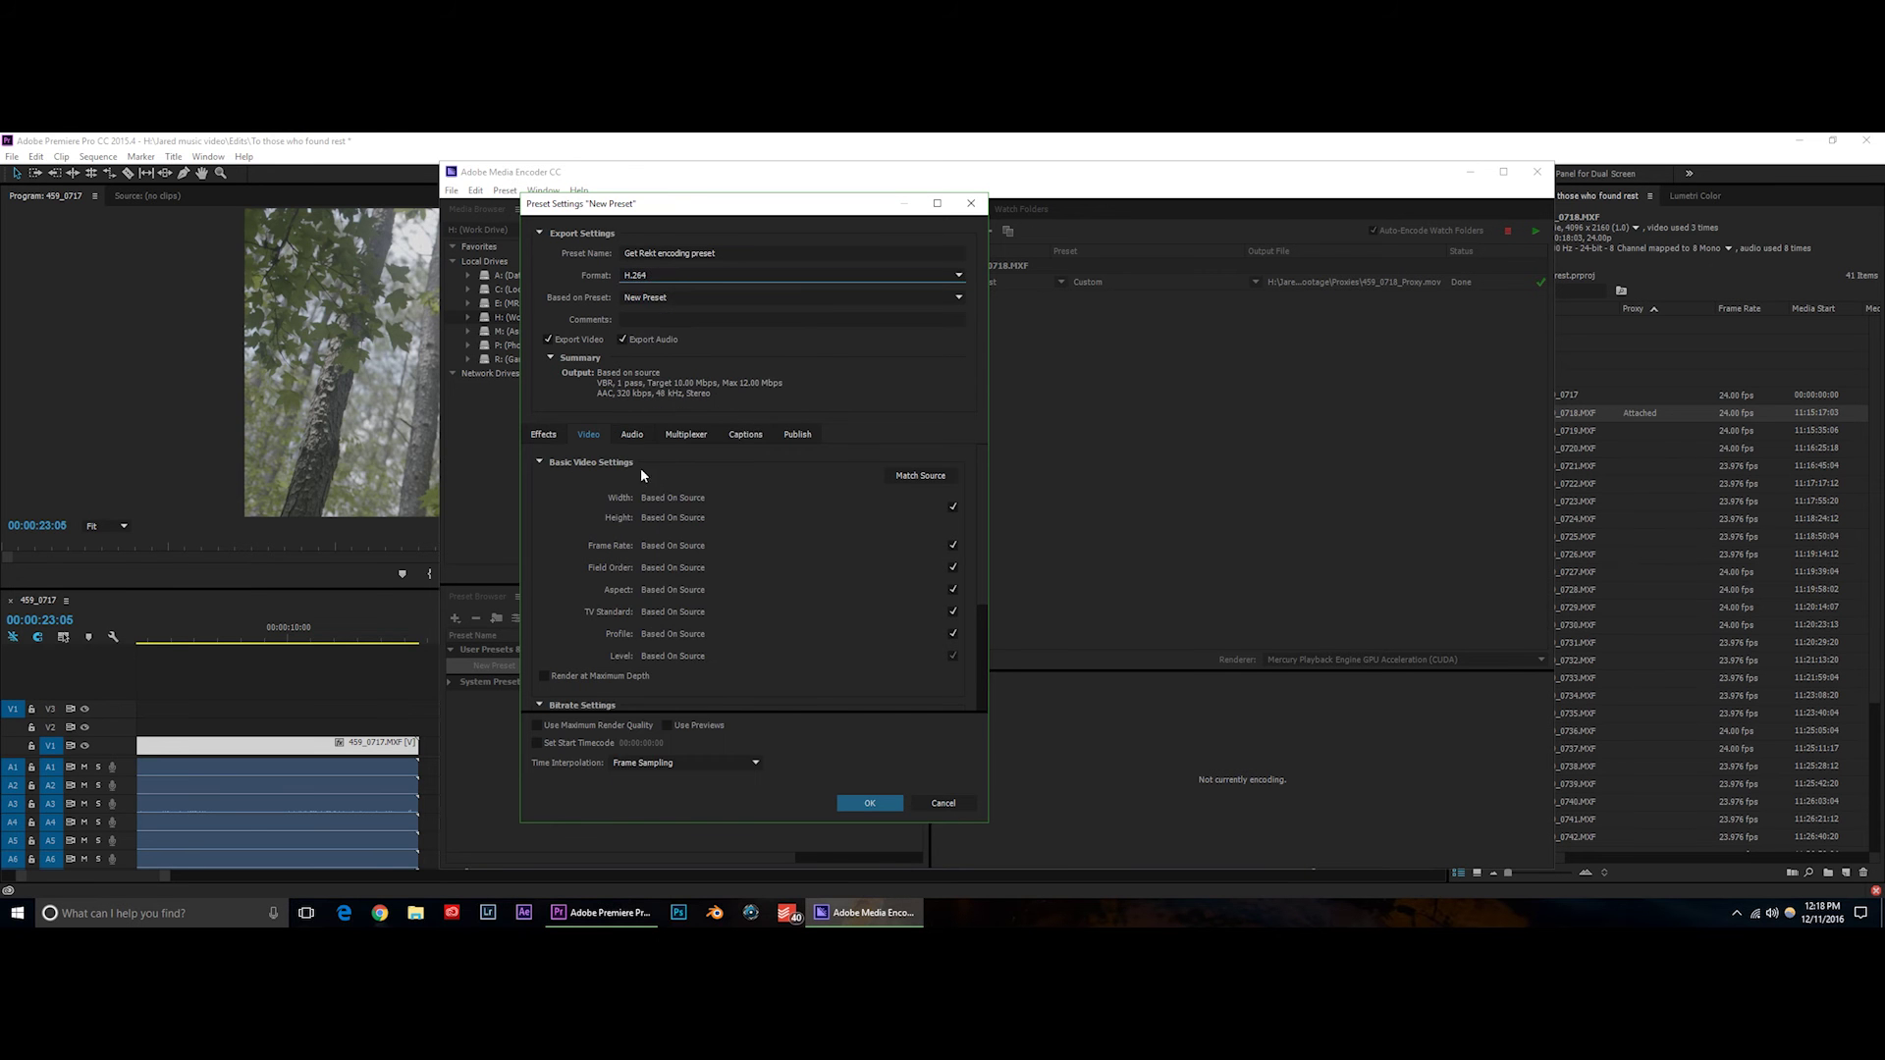
pyautogui.click(656, 275)
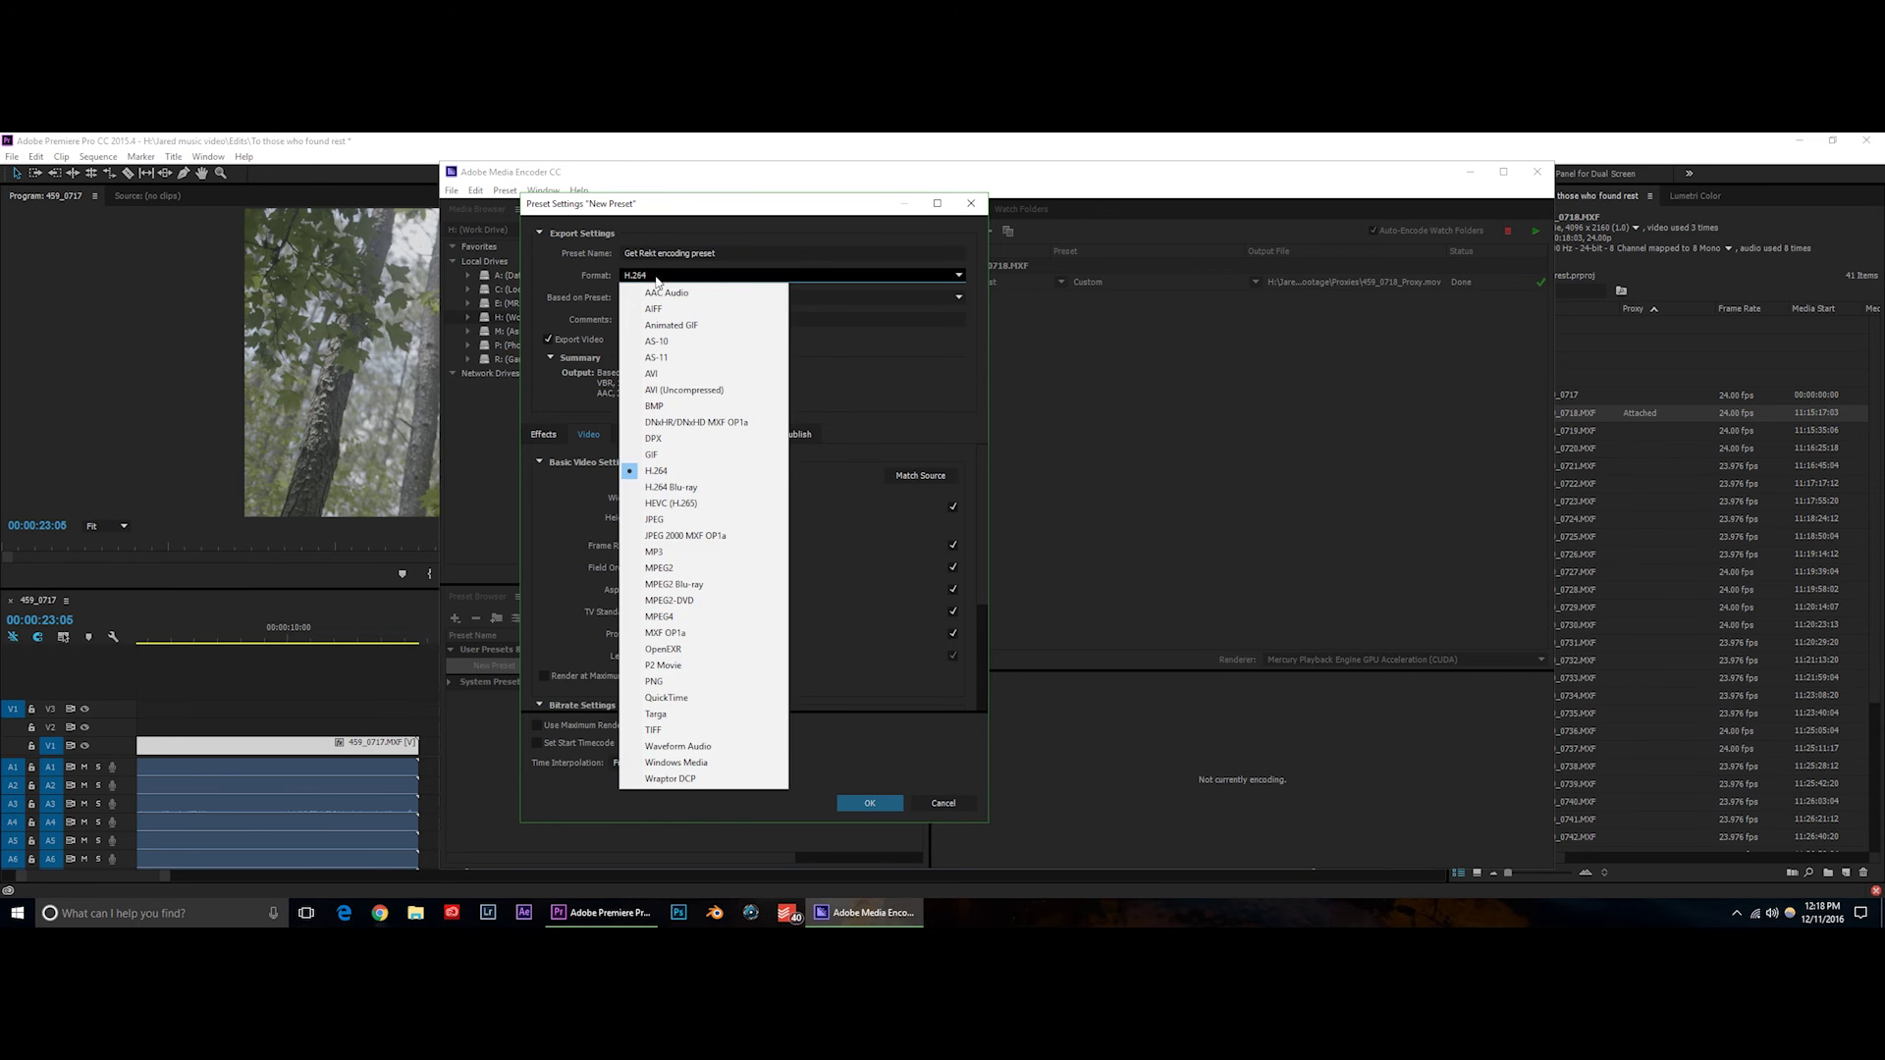
pyautogui.click(676, 698)
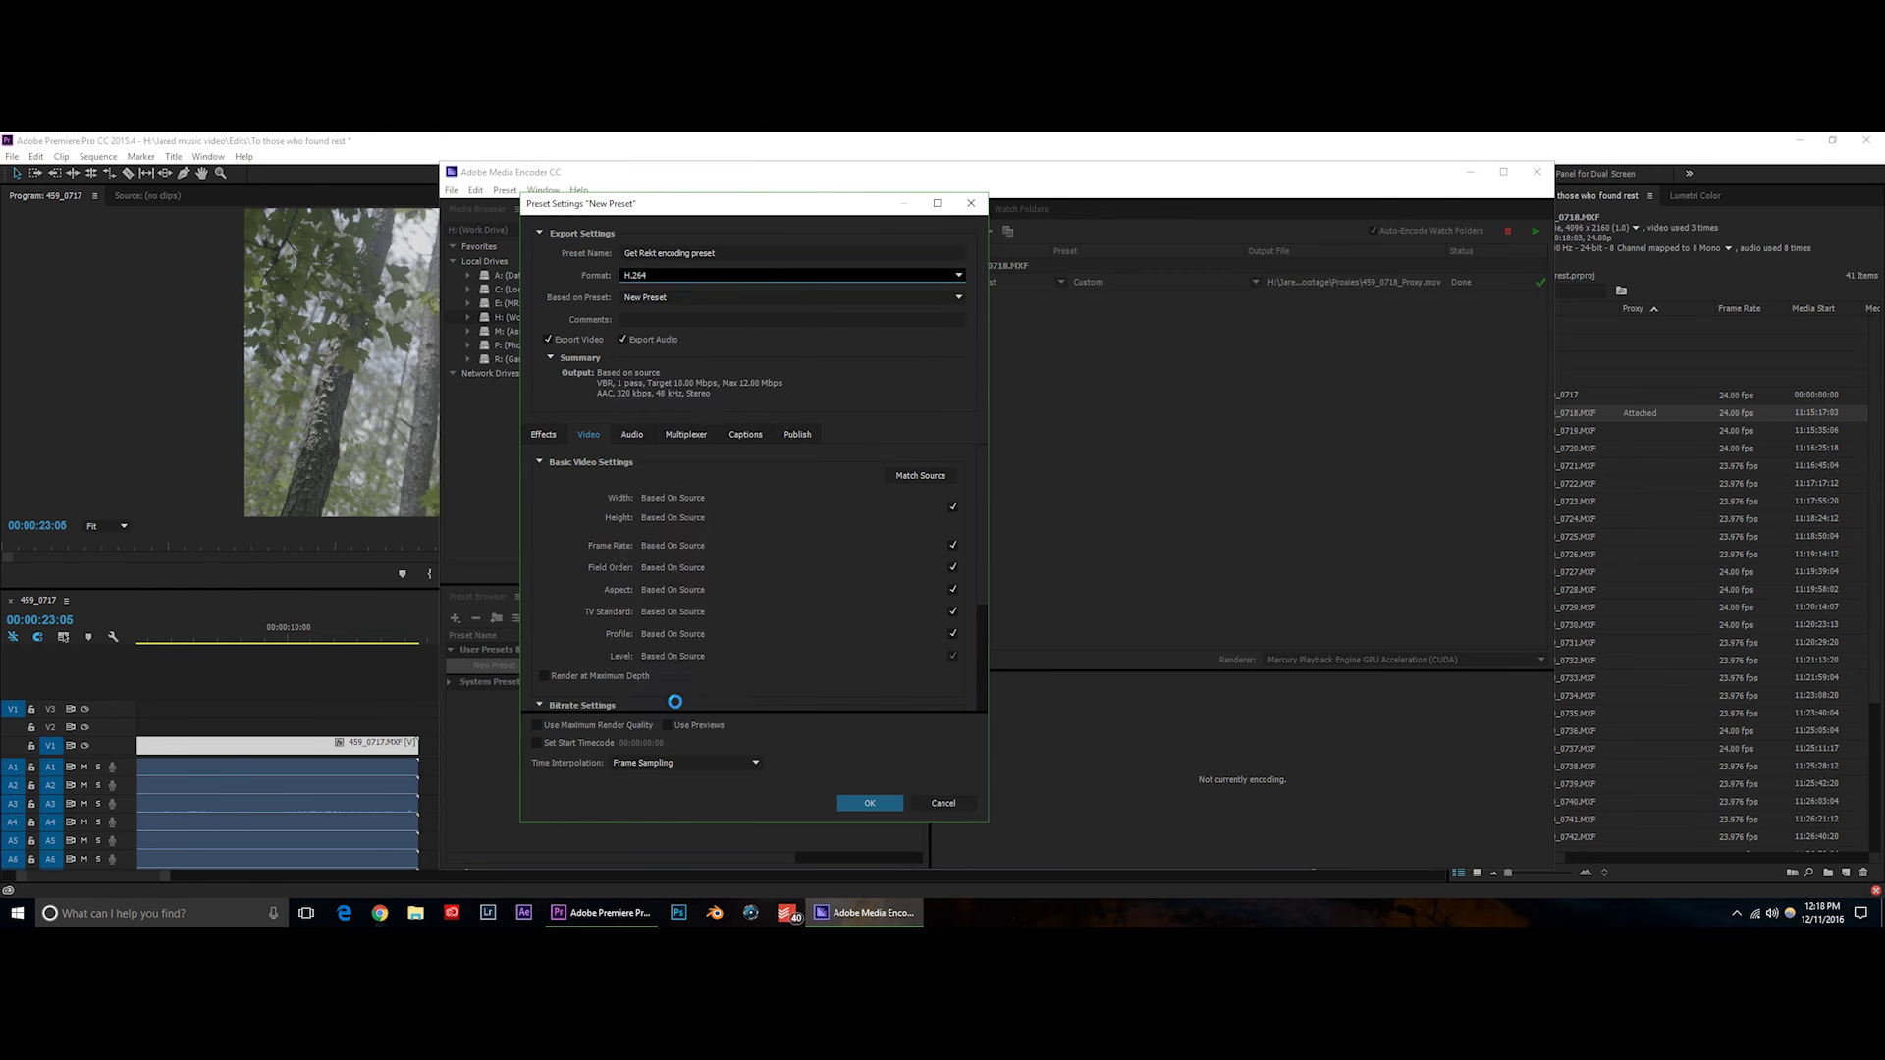
# Look over the base preset list, then set the export format back to H.264.
pyautogui.click(680, 299)
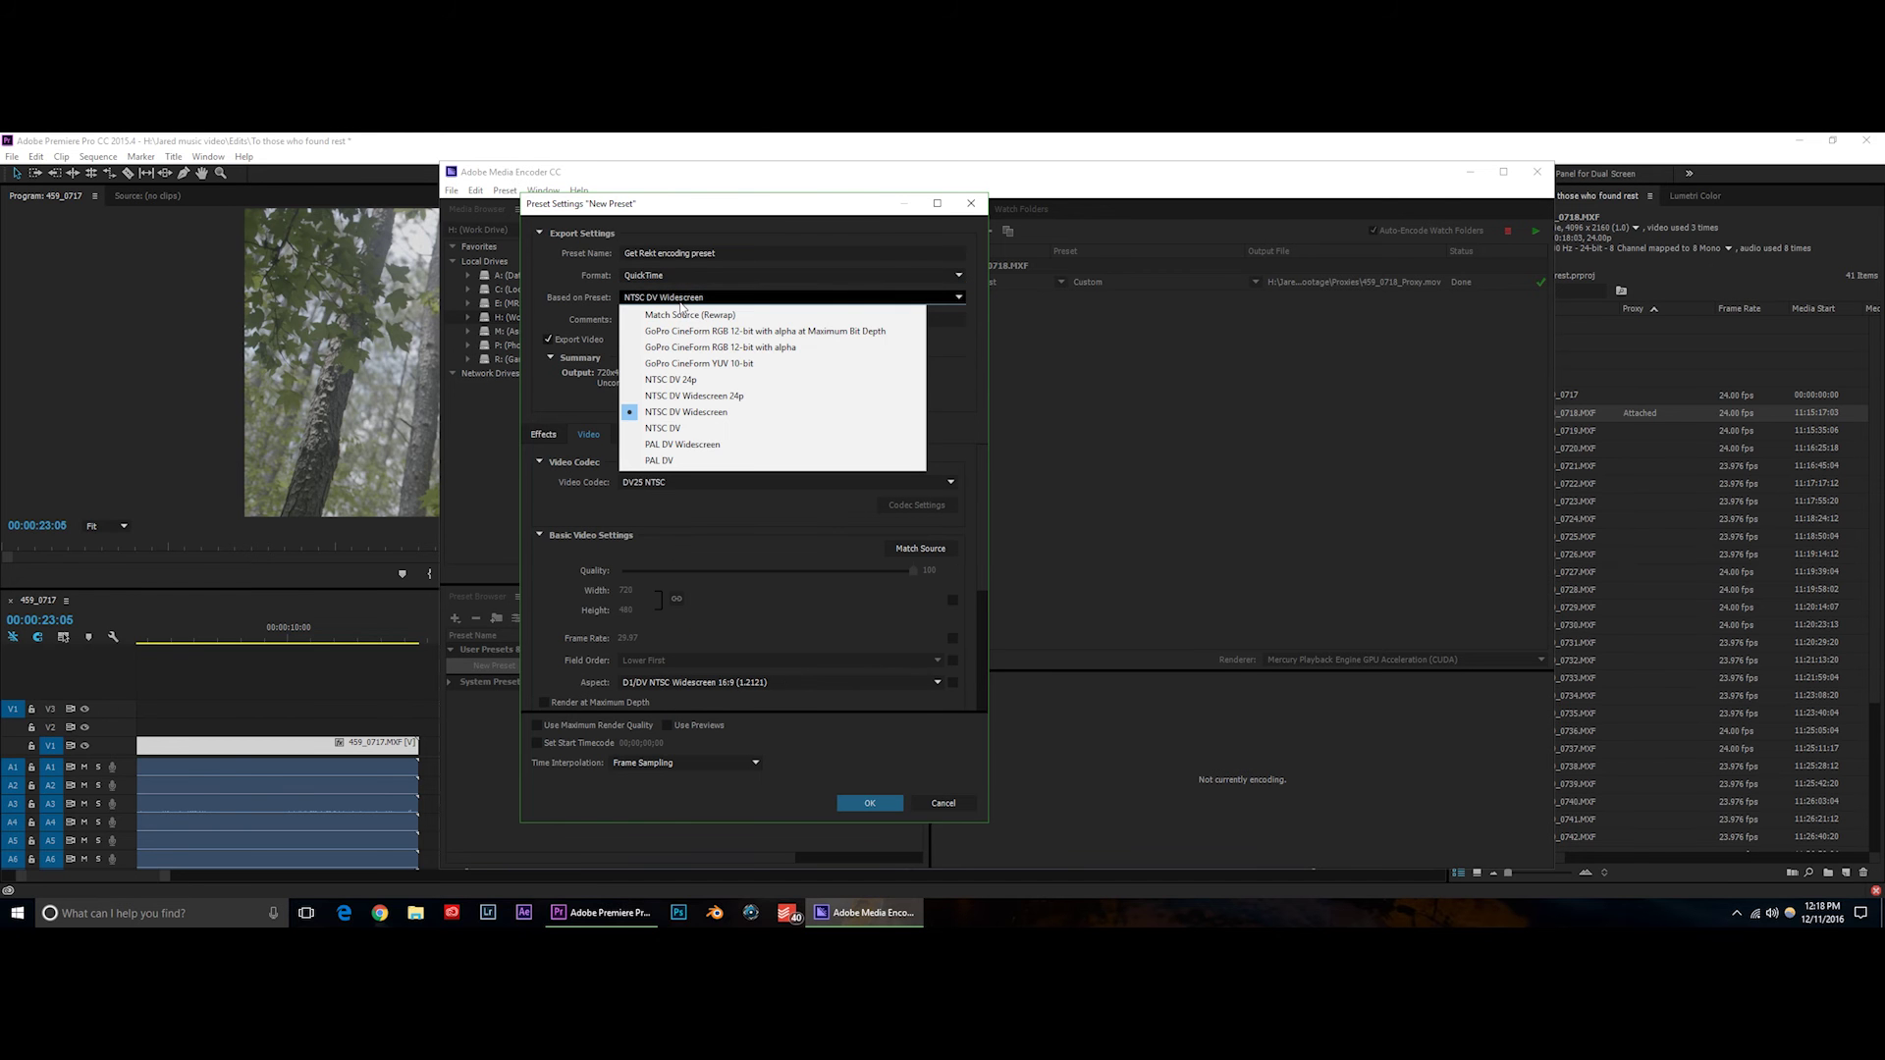
pyautogui.click(773, 410)
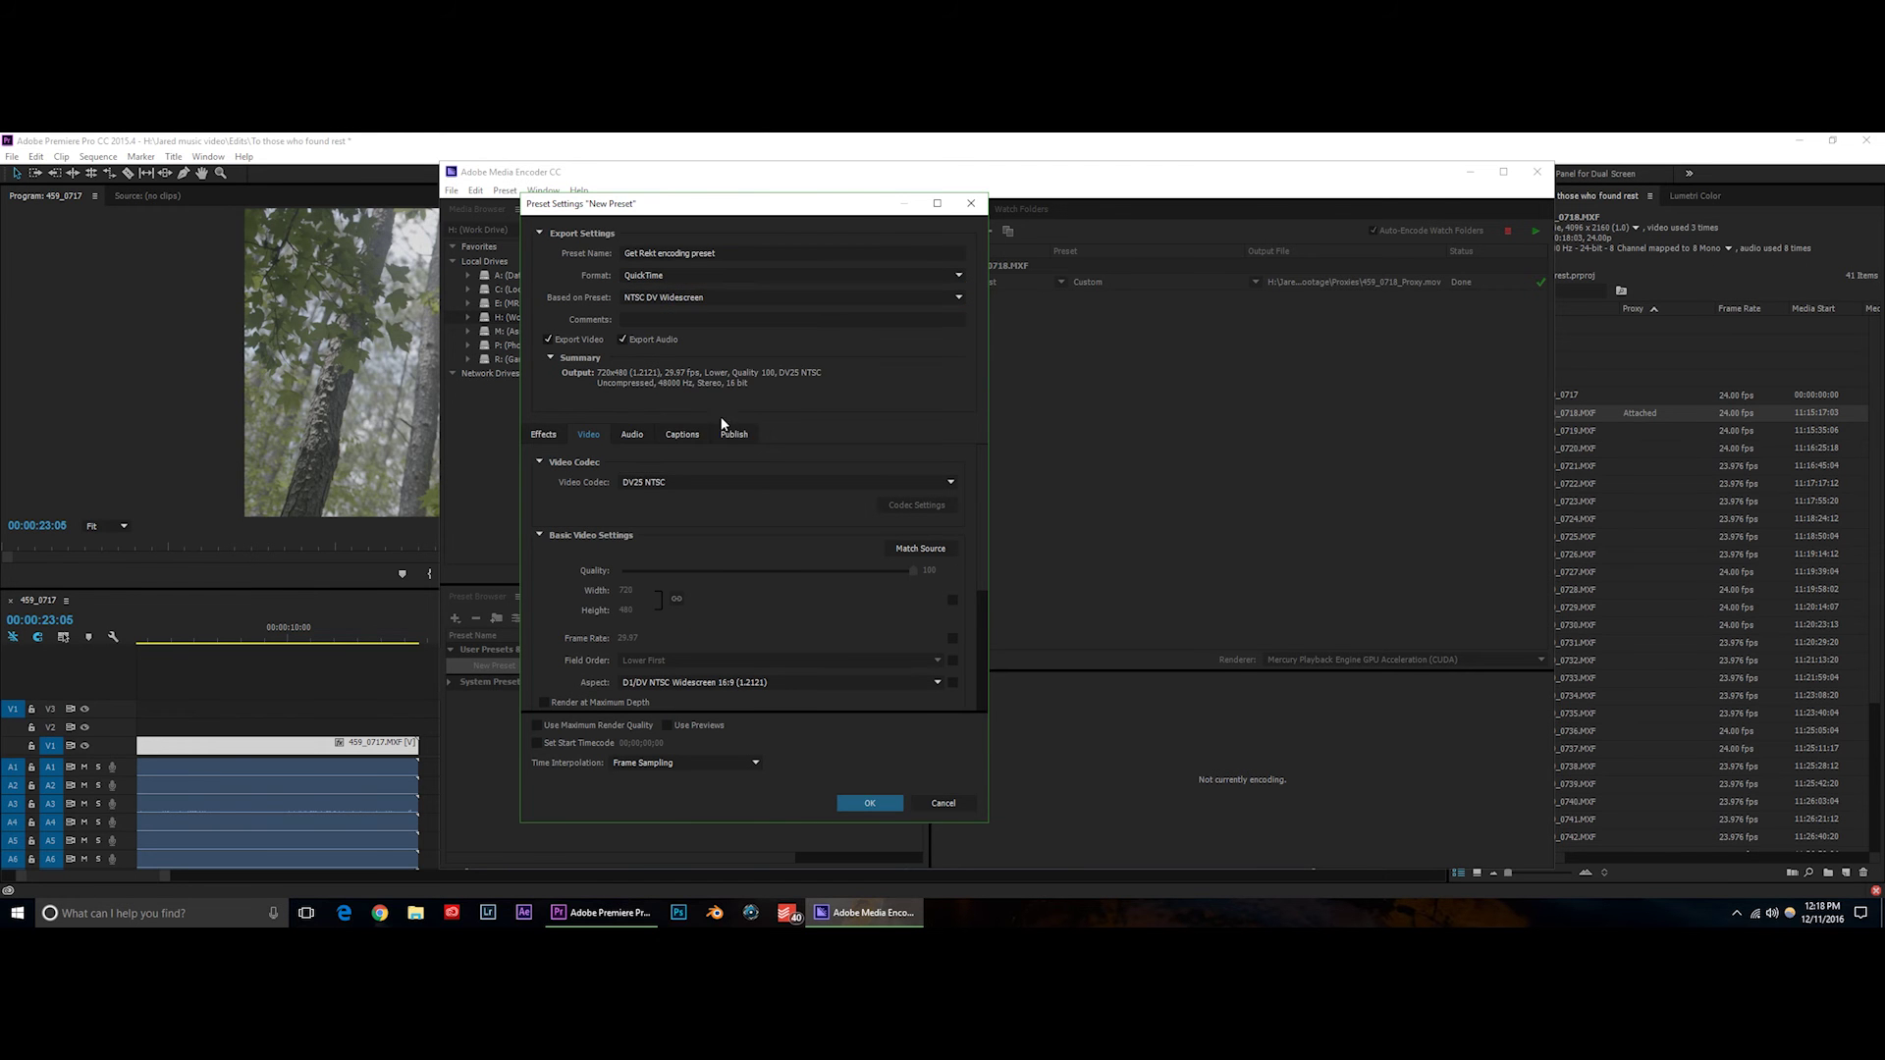
pyautogui.moveTo(985, 481); pyautogui.dragTo(962, 591)
pyautogui.scroll(3, 962, 591)
pyautogui.click(676, 276)
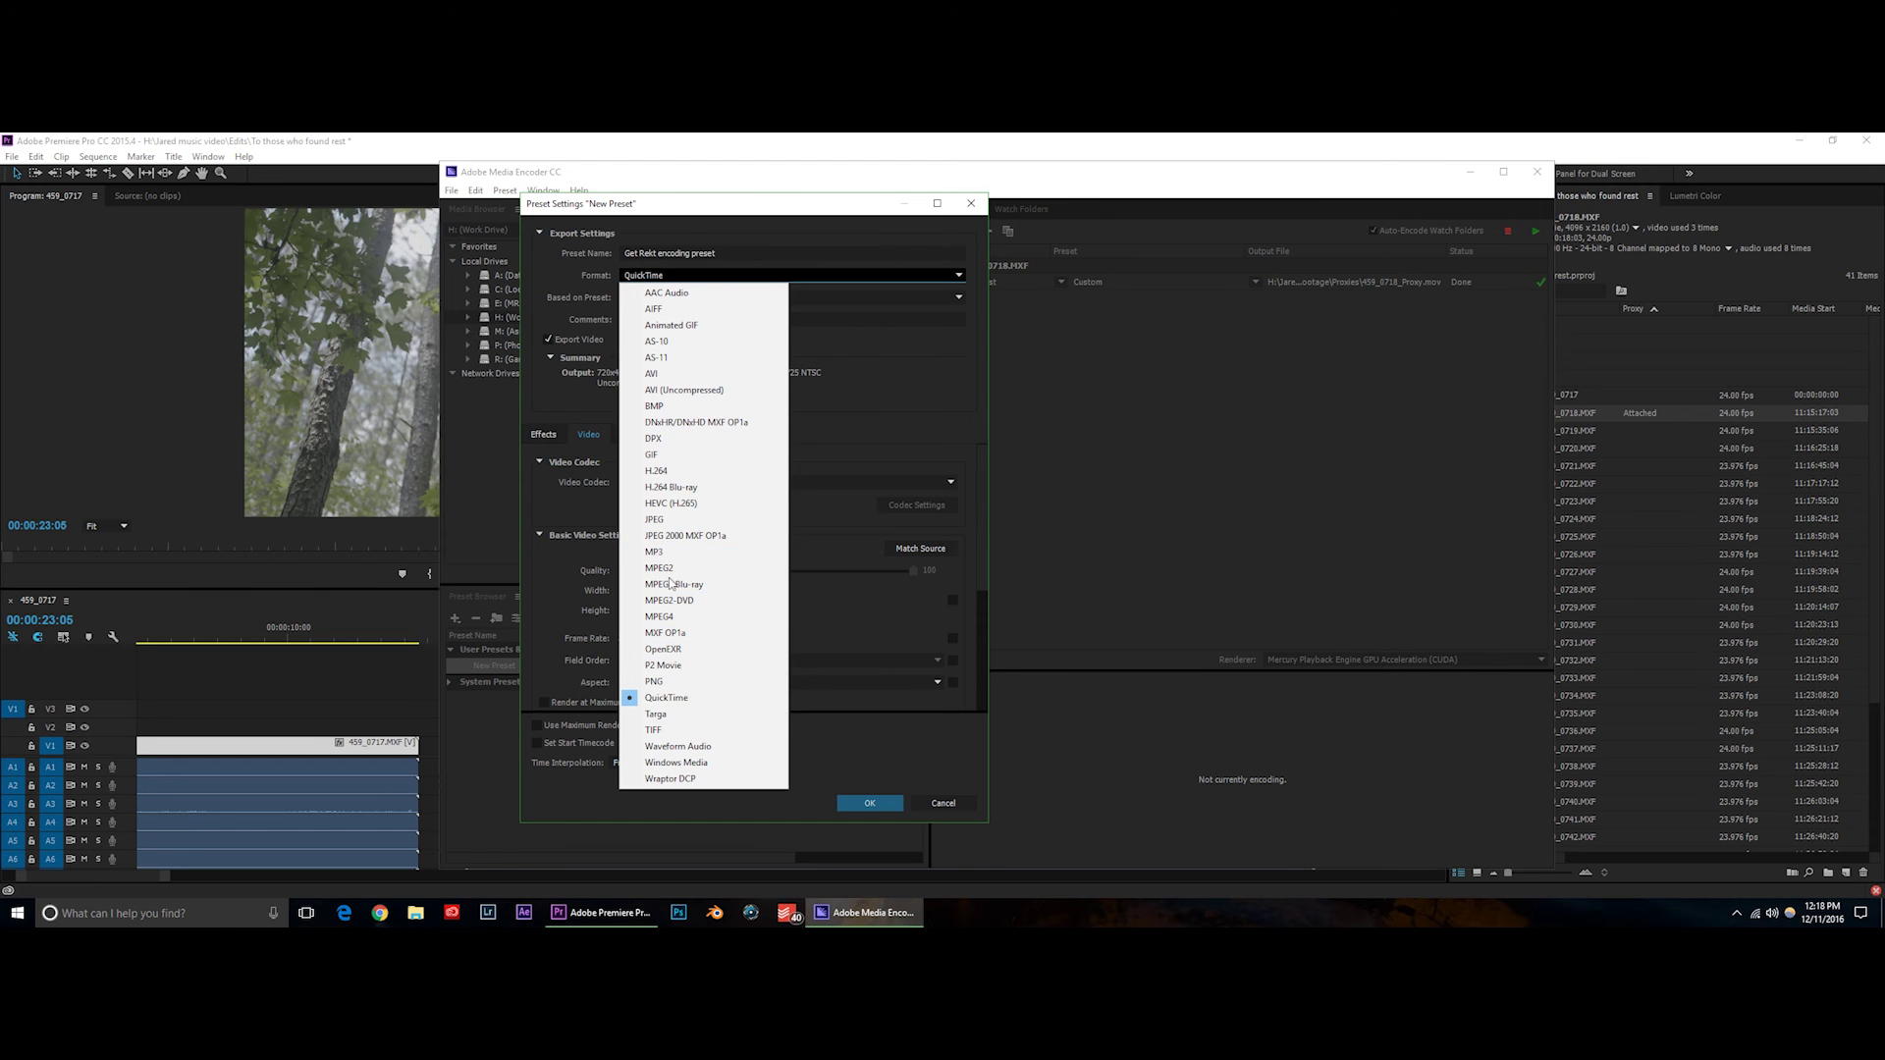
pyautogui.click(660, 472)
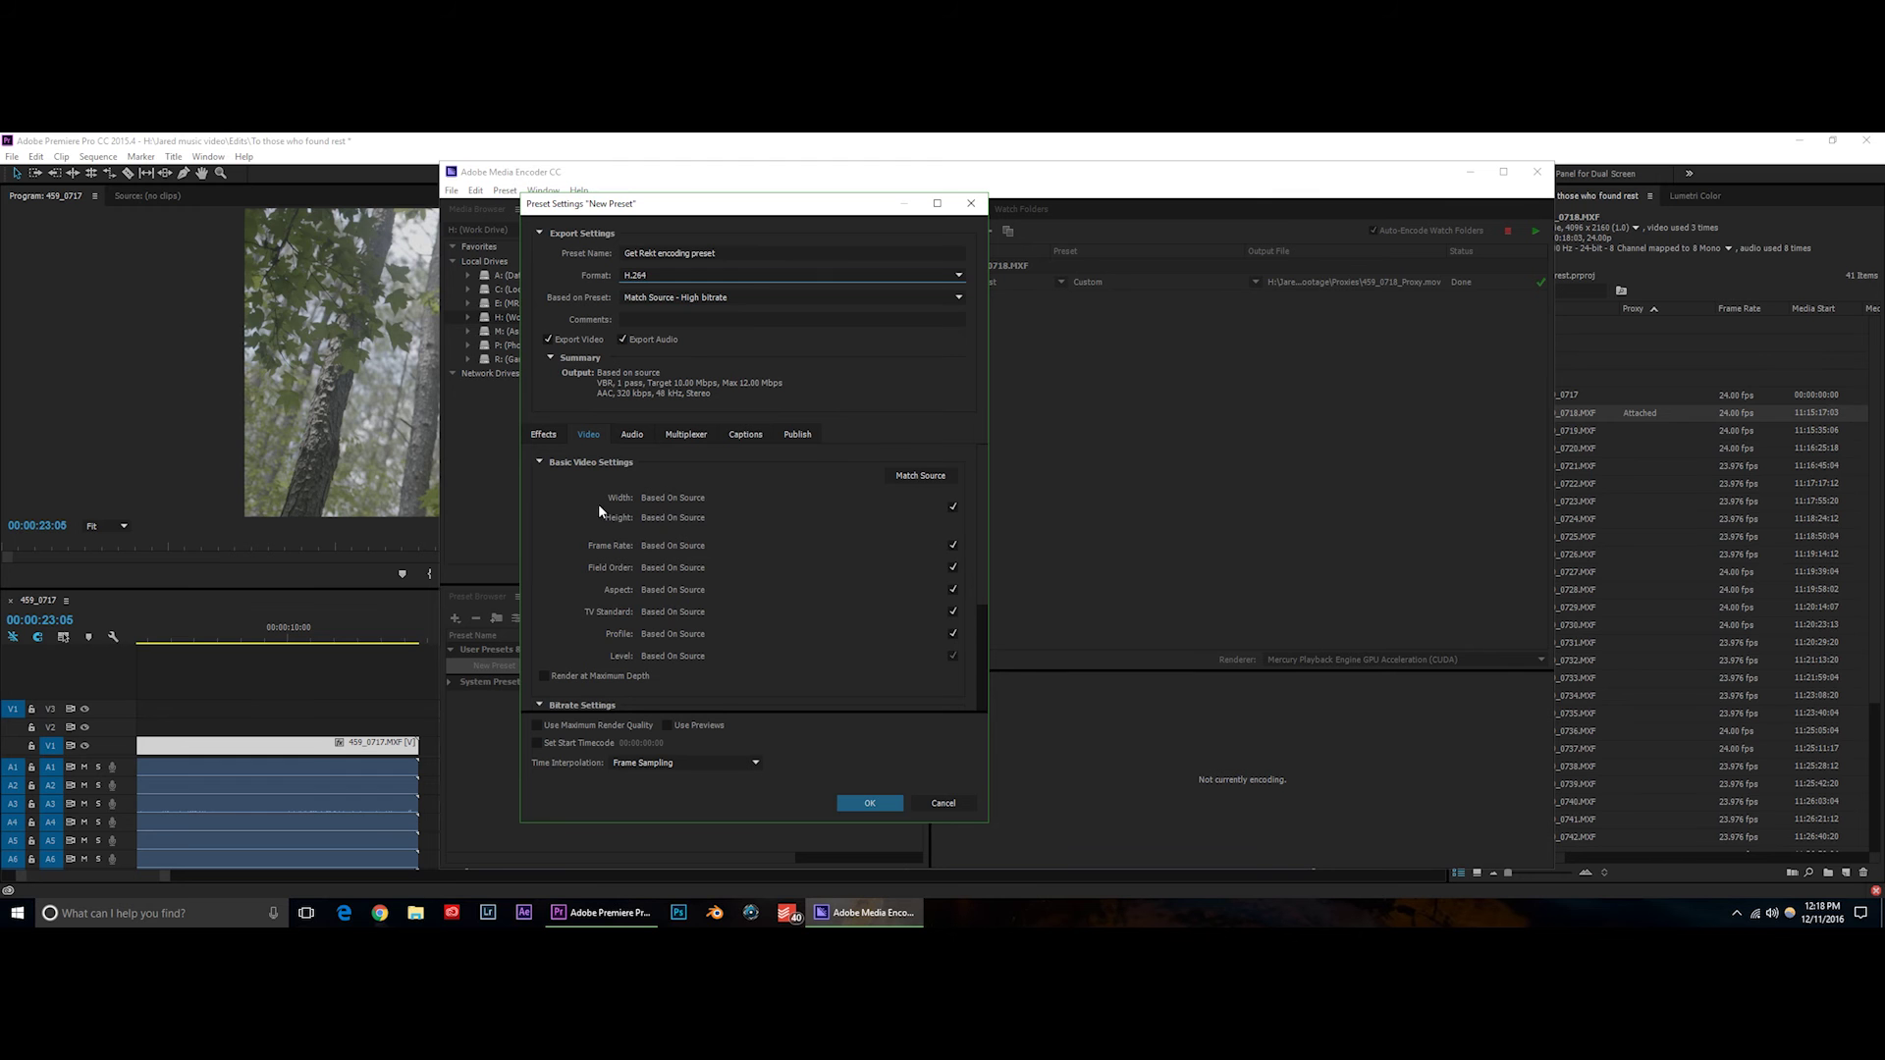
# Untick source-matched size and frame rate, then switch the format to QuickTime.
pyautogui.click(954, 506)
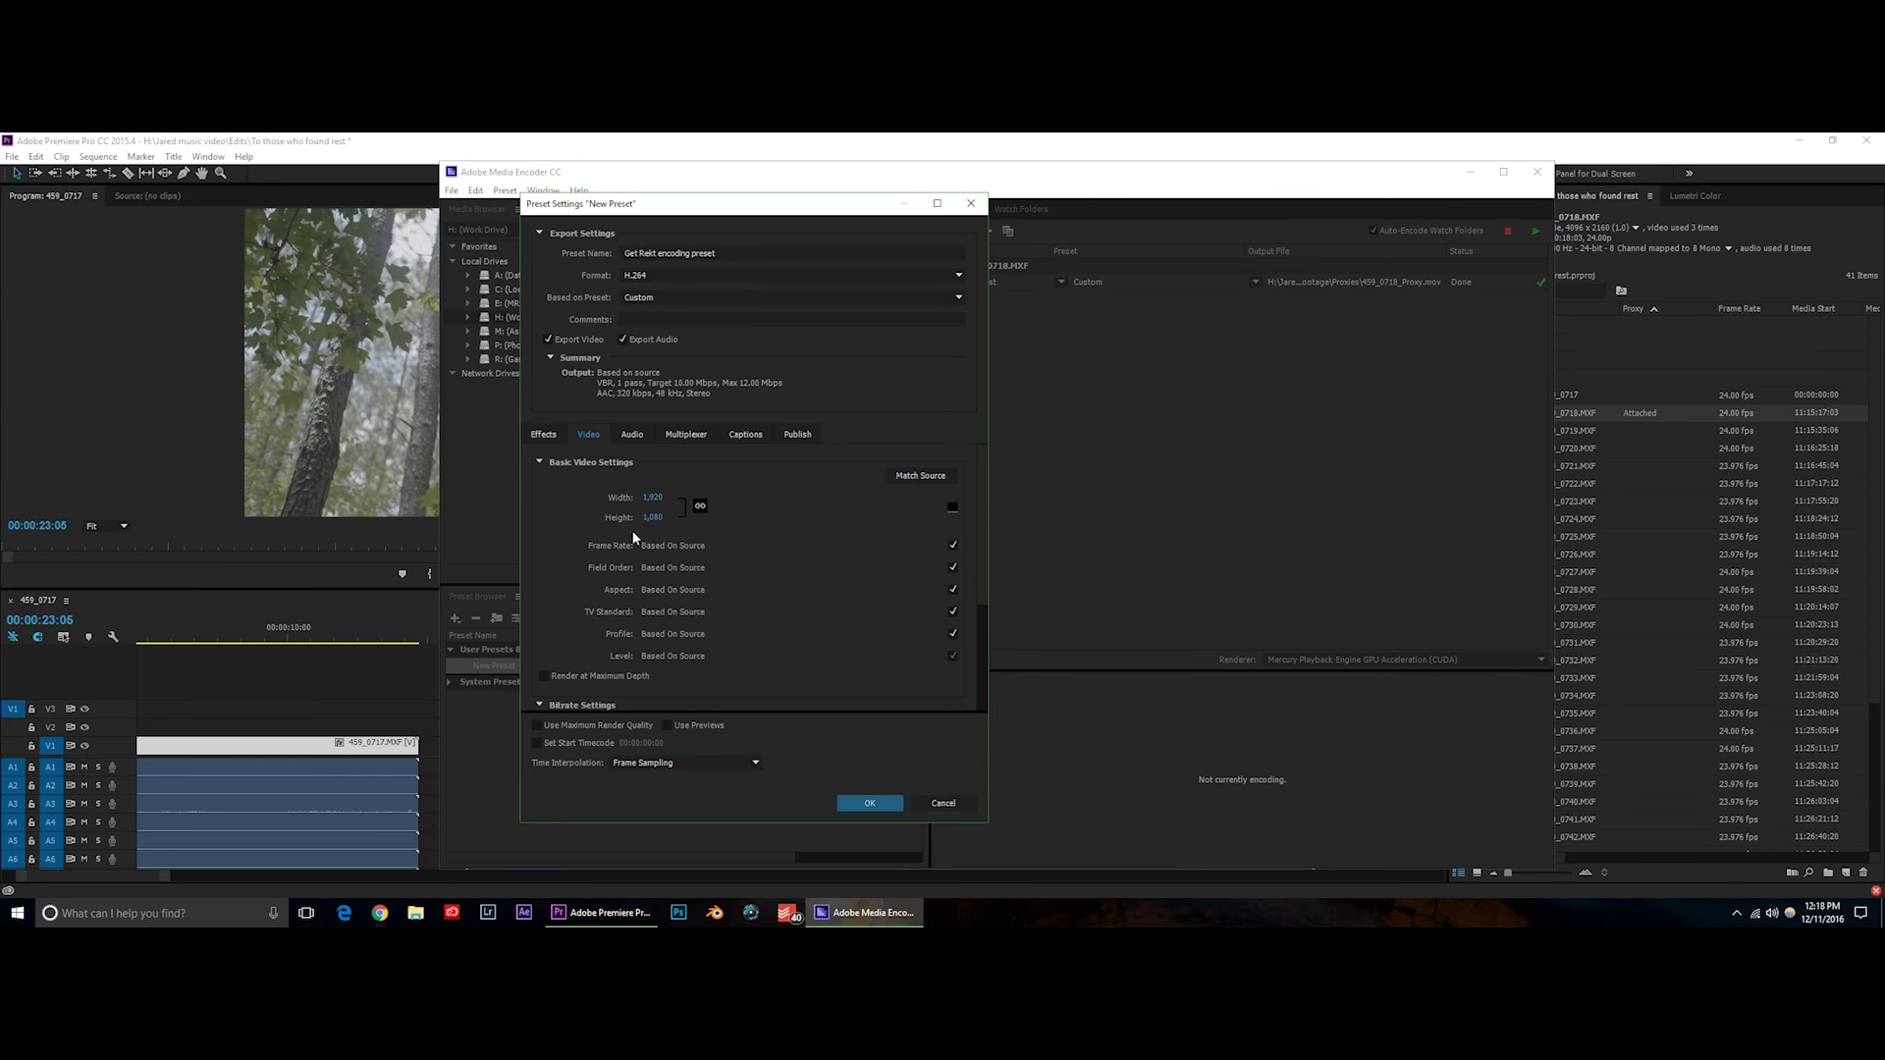
pyautogui.click(951, 546)
pyautogui.click(739, 546)
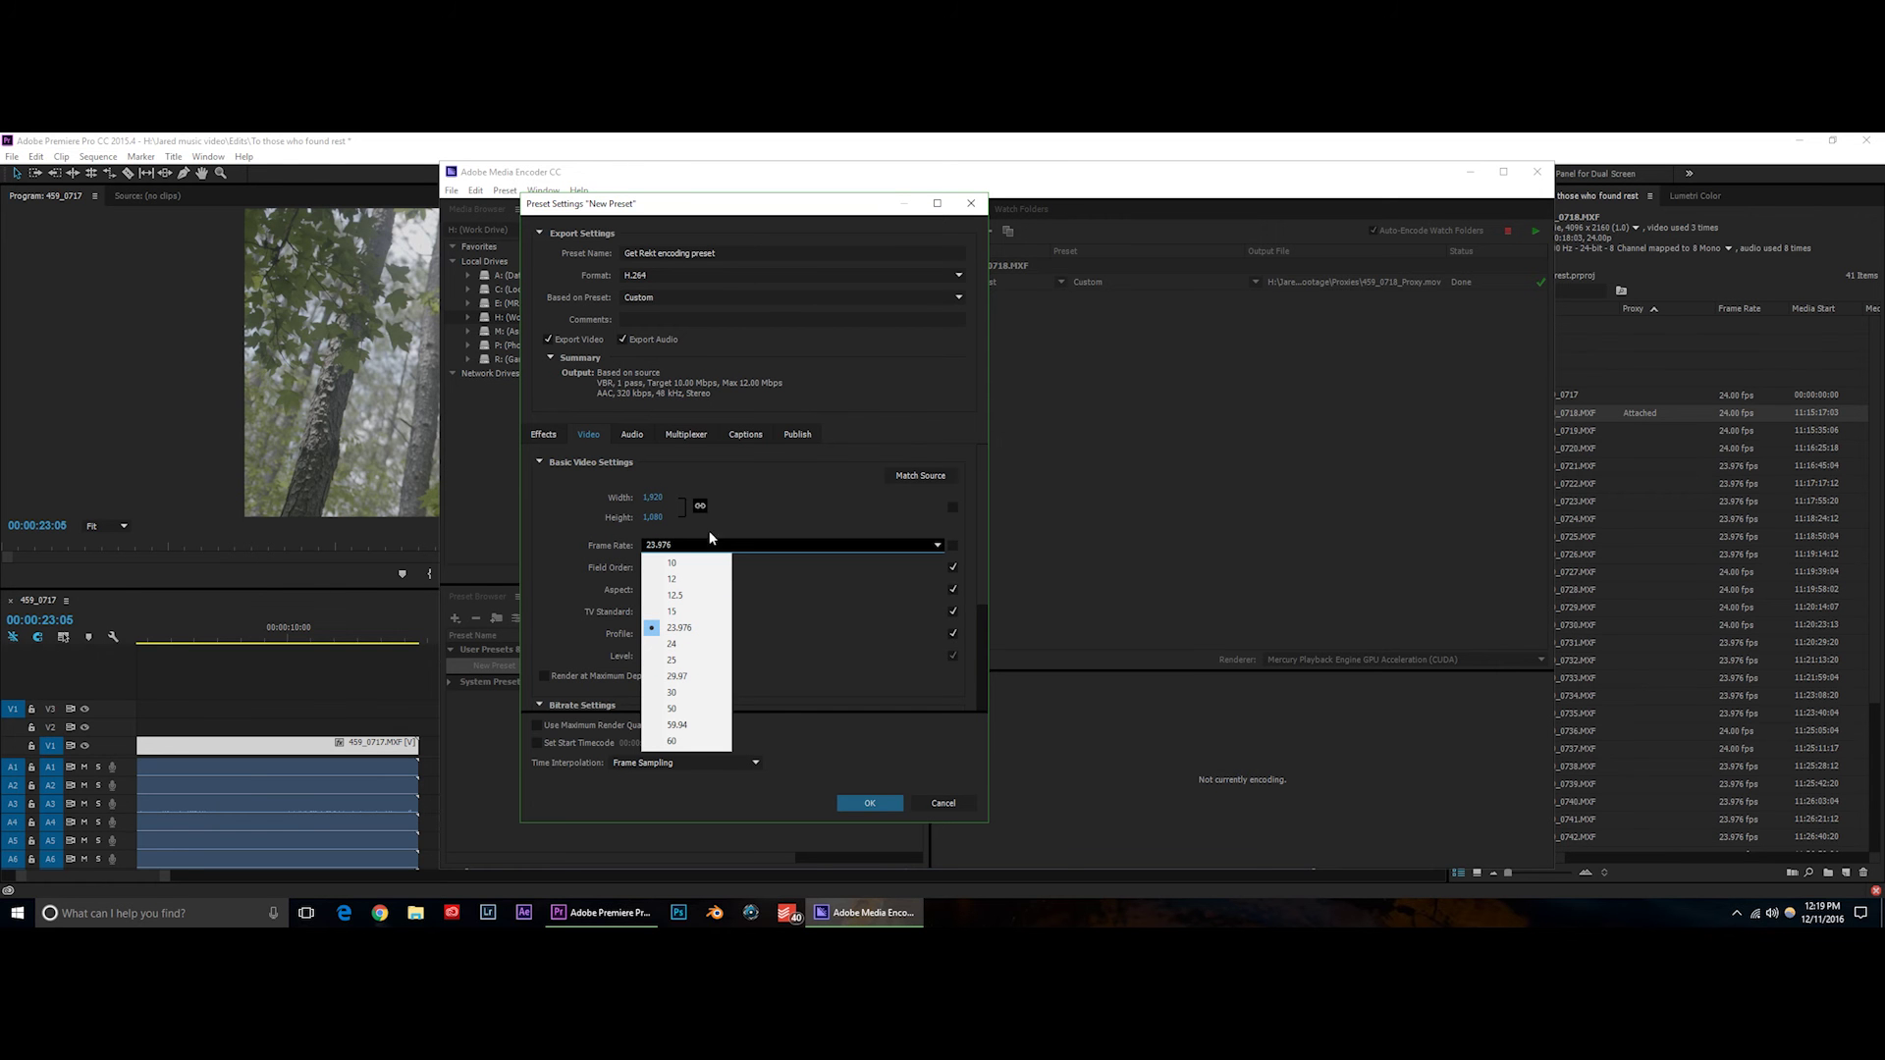
pyautogui.click(648, 276)
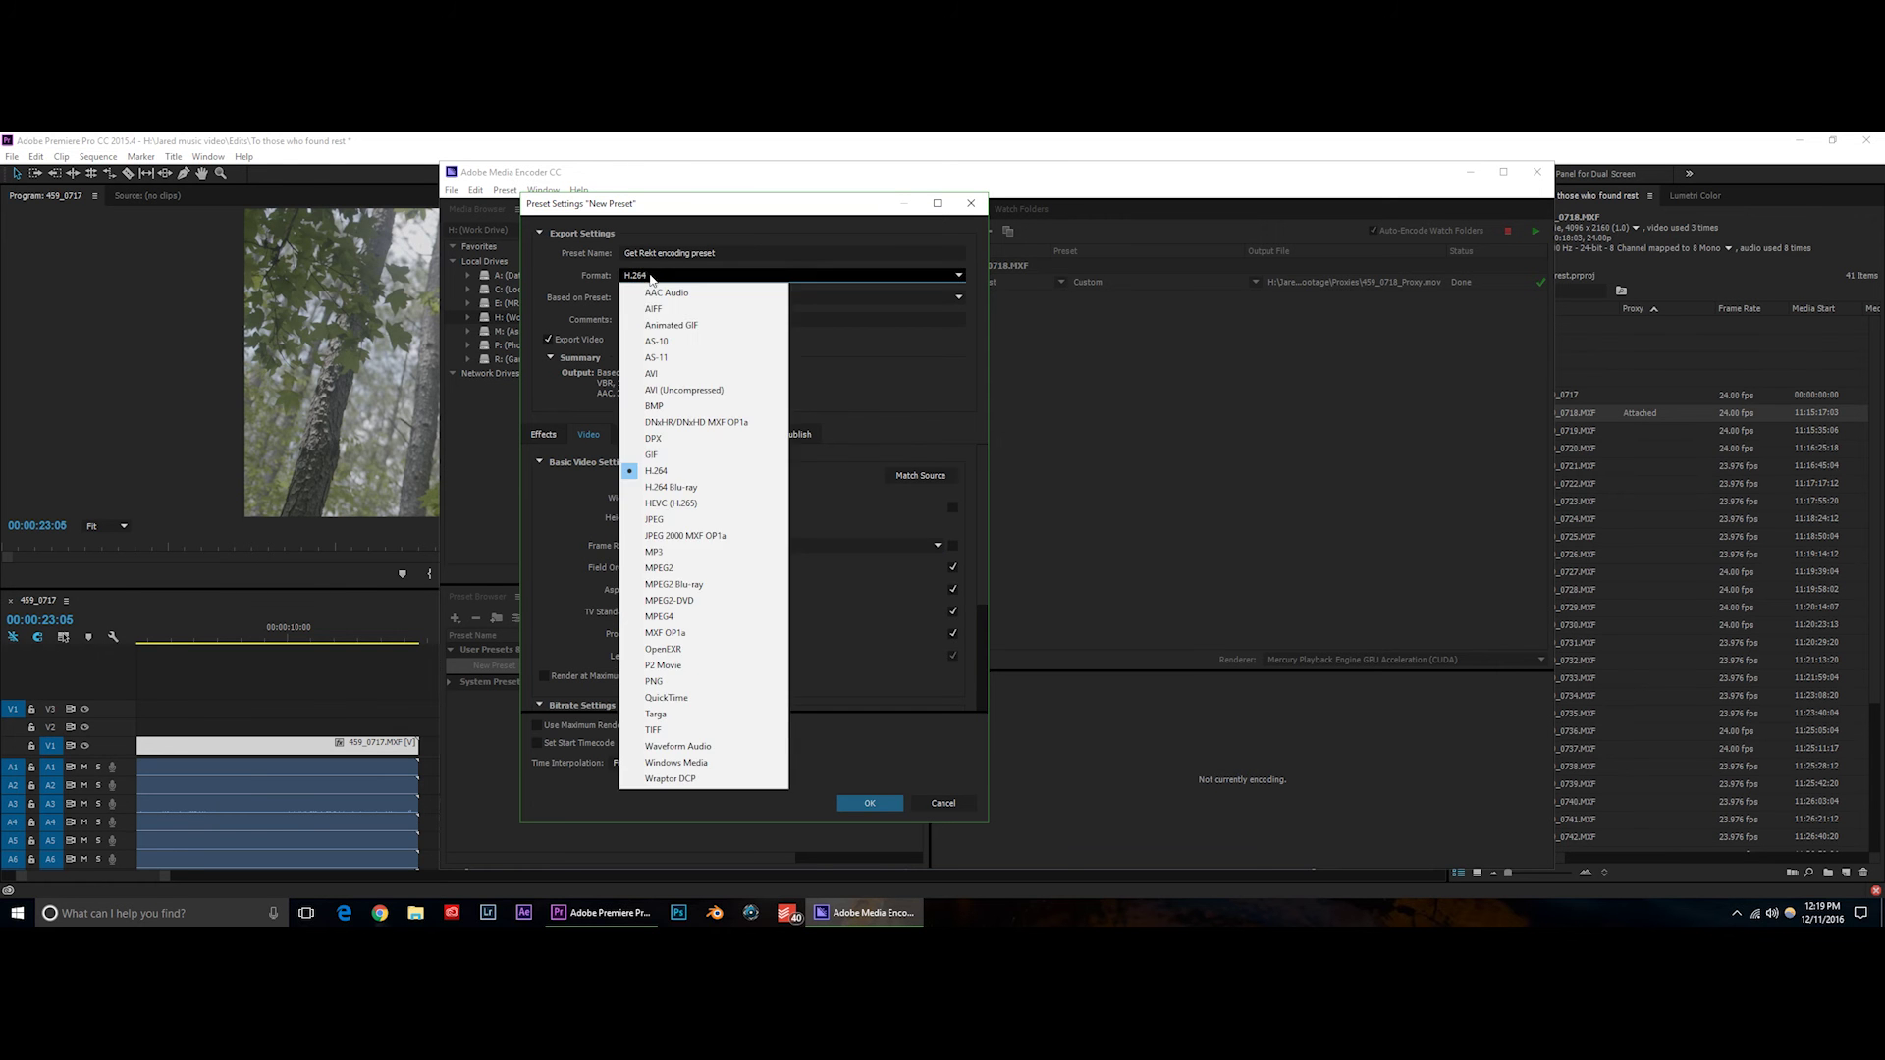
pyautogui.click(682, 696)
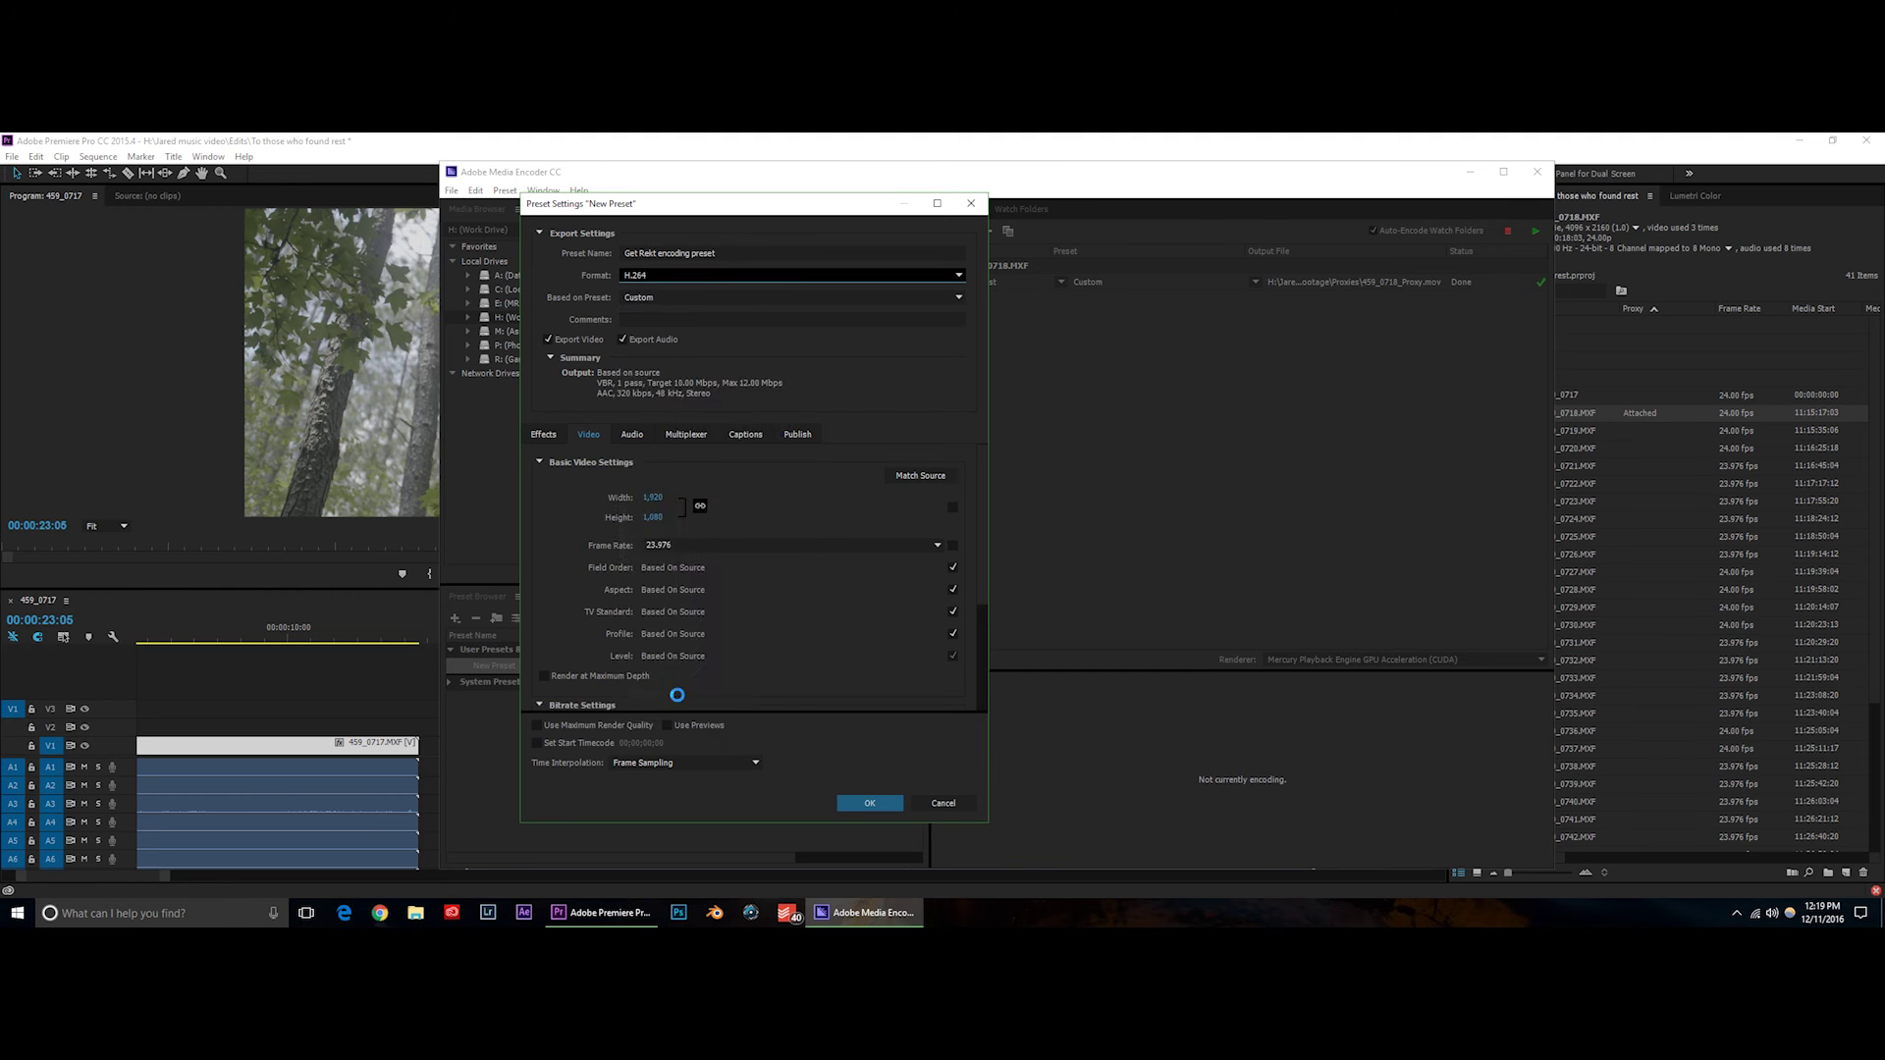
pyautogui.click(695, 298)
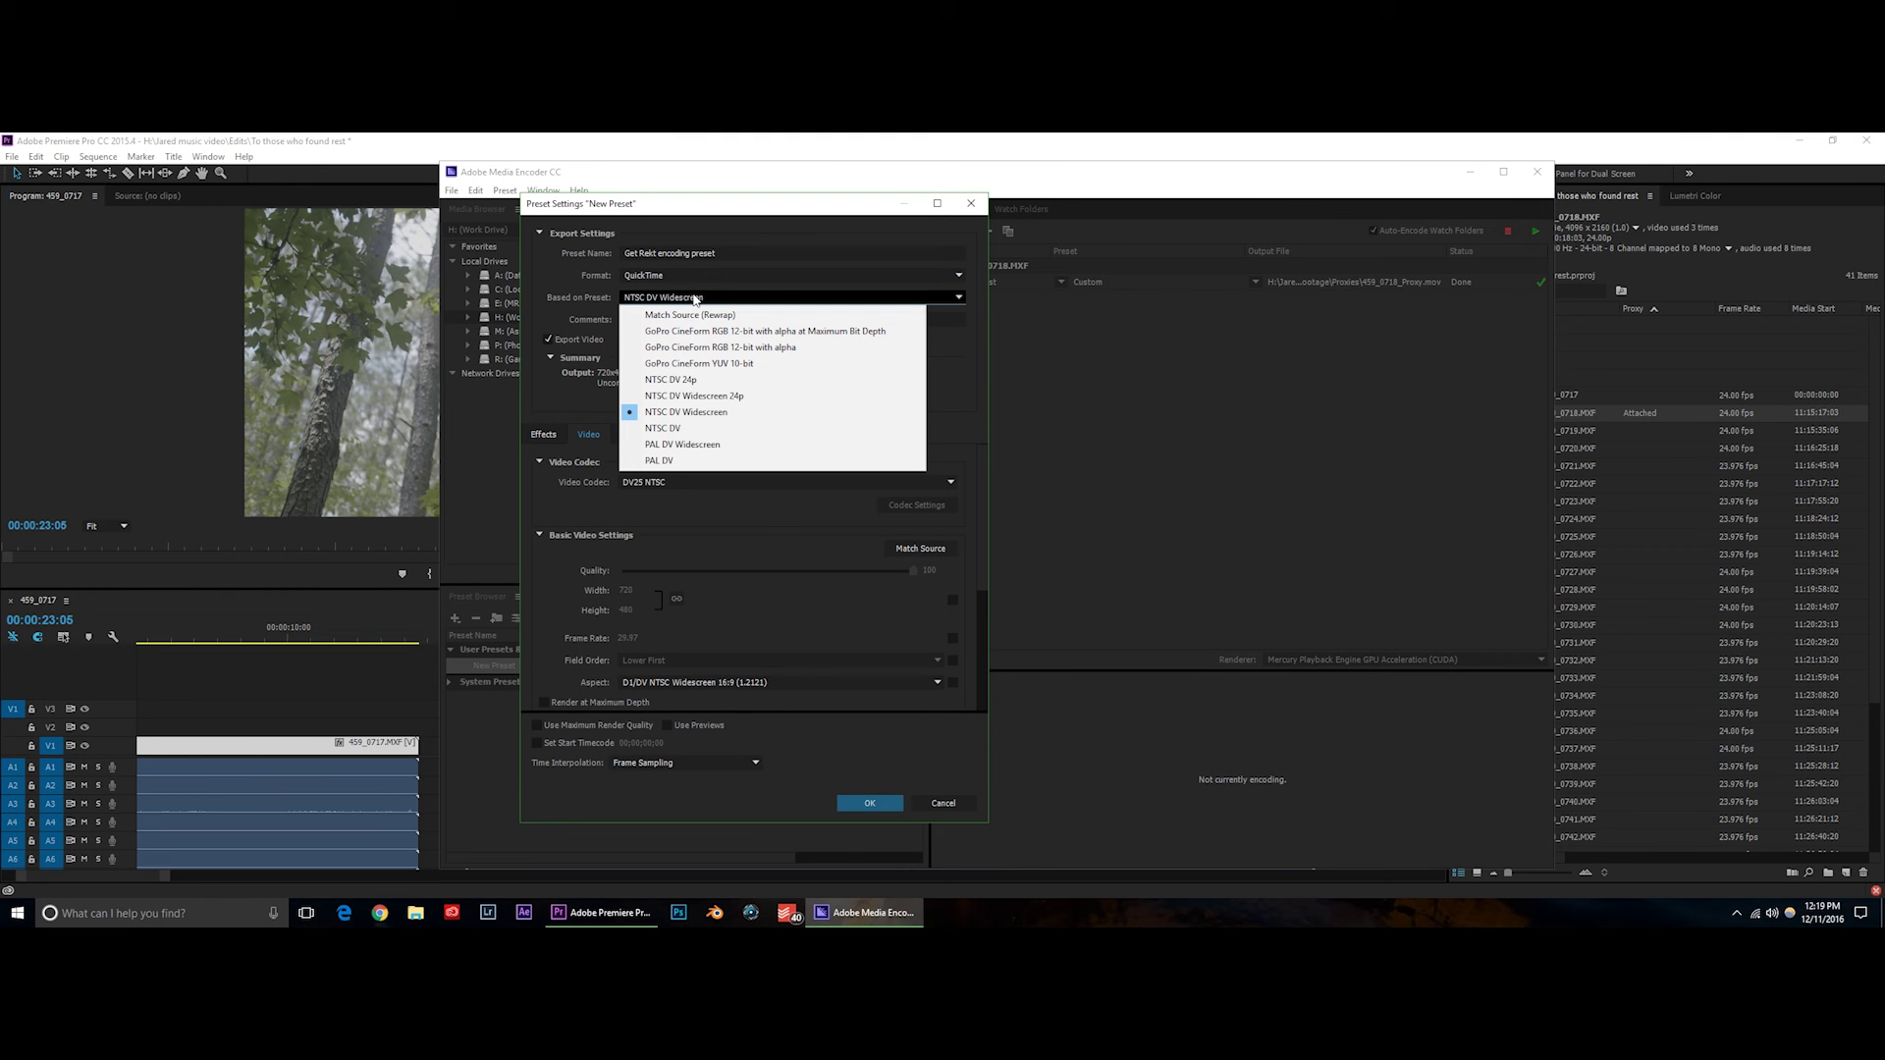
# Base the preset on GoPro CineForm YUV 10-bit and set the frame size manually to 720×480.
pyautogui.click(684, 366)
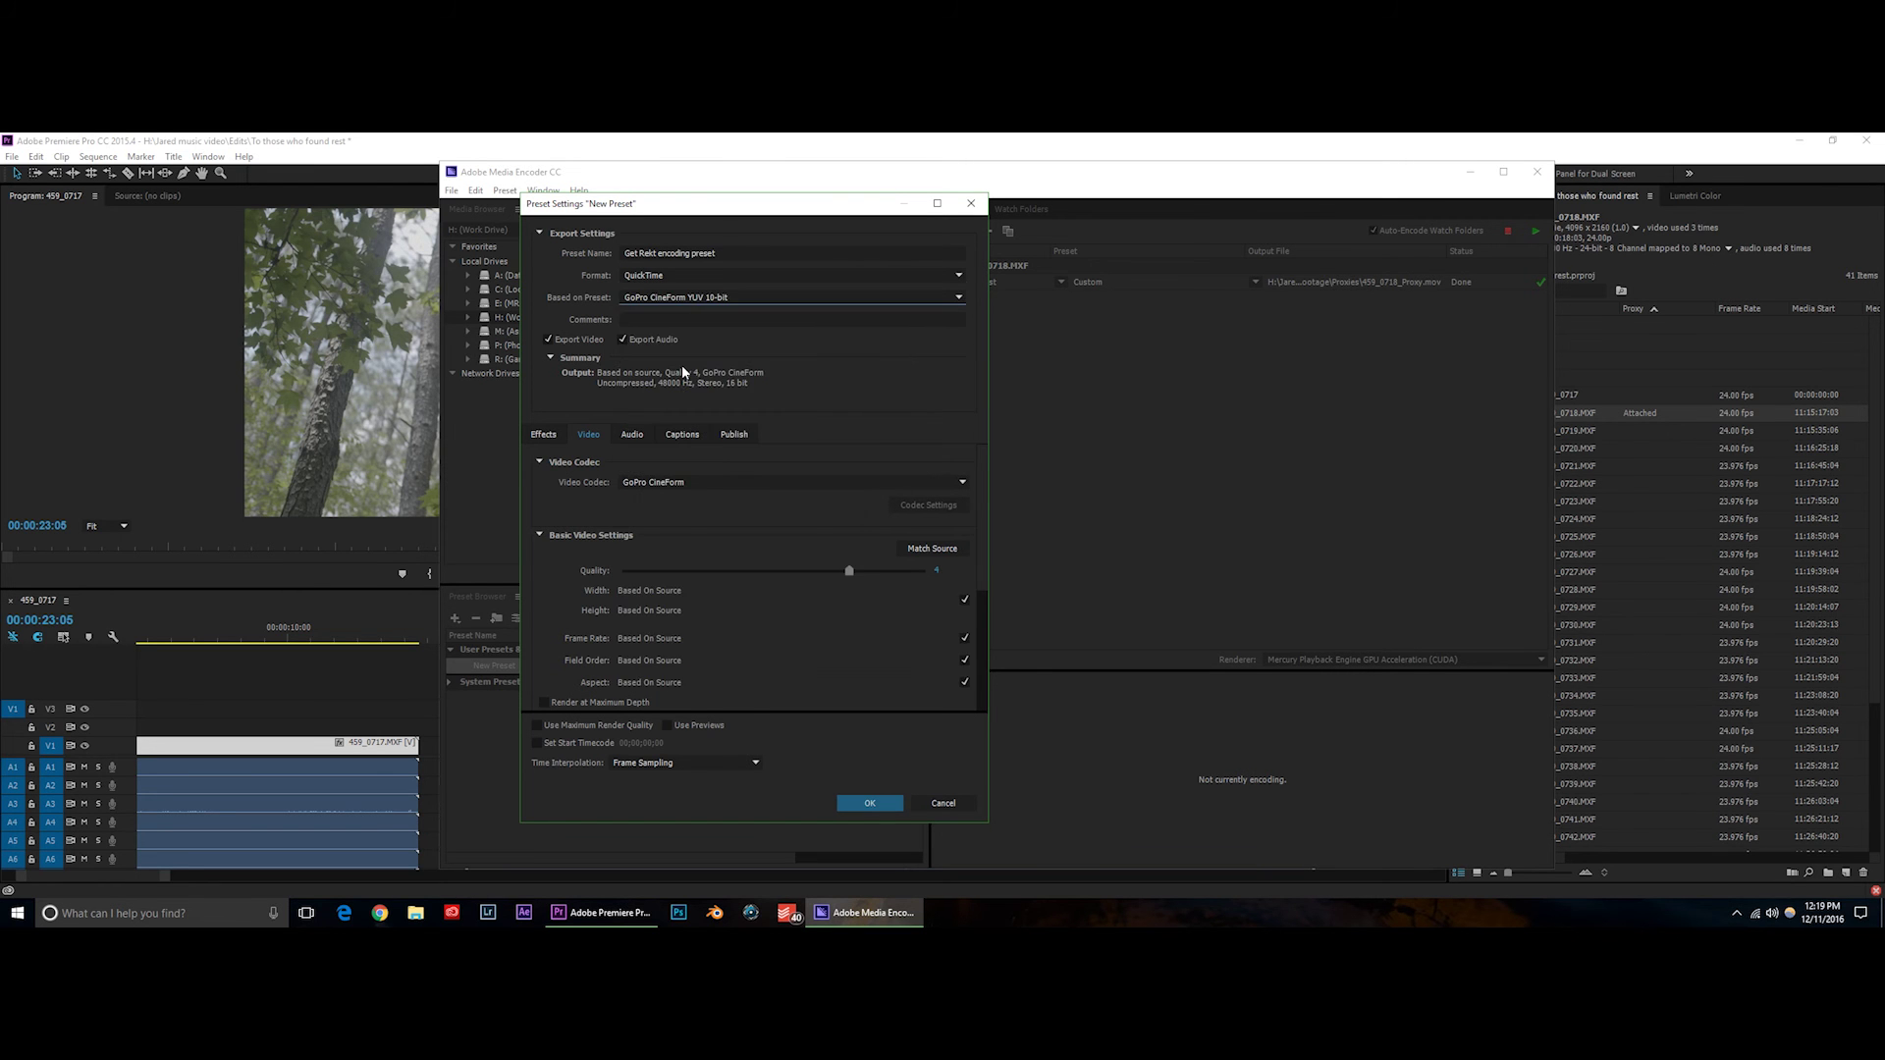
pyautogui.moveTo(982, 554)
pyautogui.mouseDown()
pyautogui.moveTo(982, 581)
pyautogui.moveTo(987, 515)
pyautogui.moveTo(975, 591)
pyautogui.mouseUp()
pyautogui.click(964, 532)
pyautogui.click(624, 522)
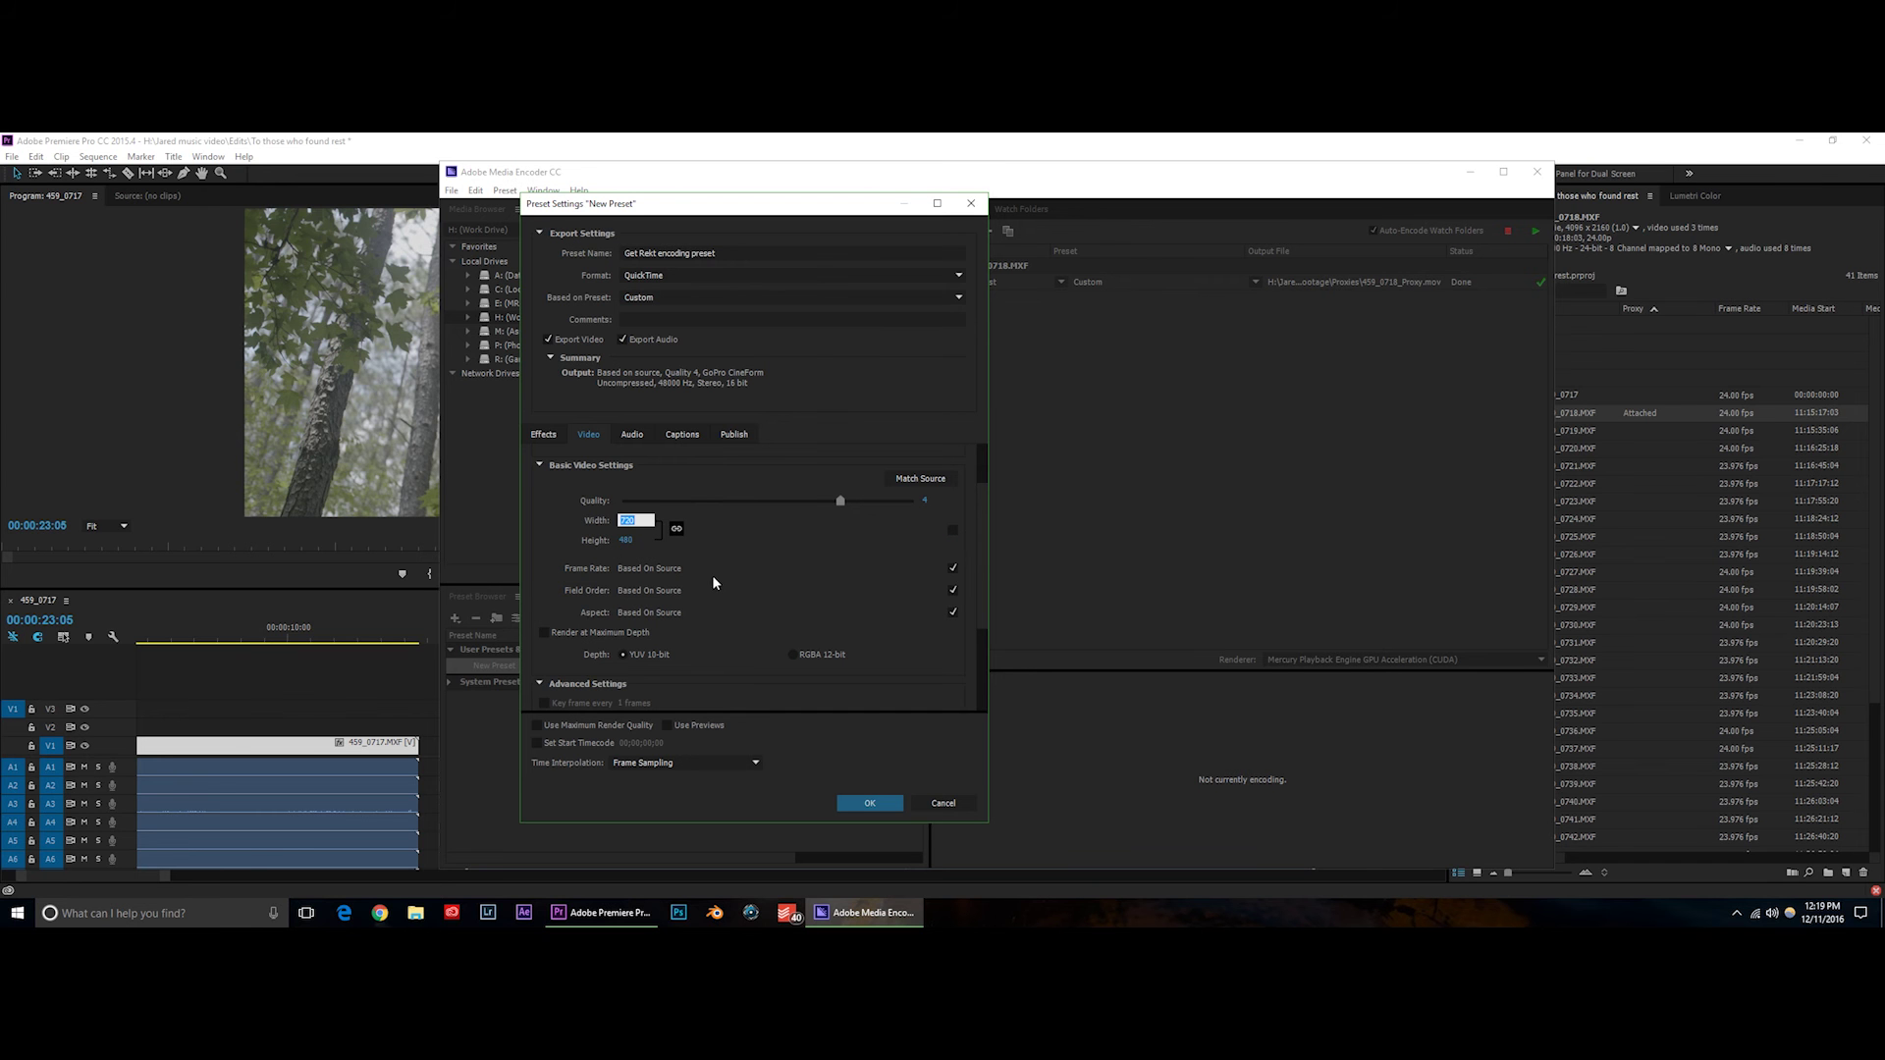
pyautogui.press('Return')
# Override the source frame rate and set it to 24 fps.
pyautogui.click(951, 569)
pyautogui.click(770, 564)
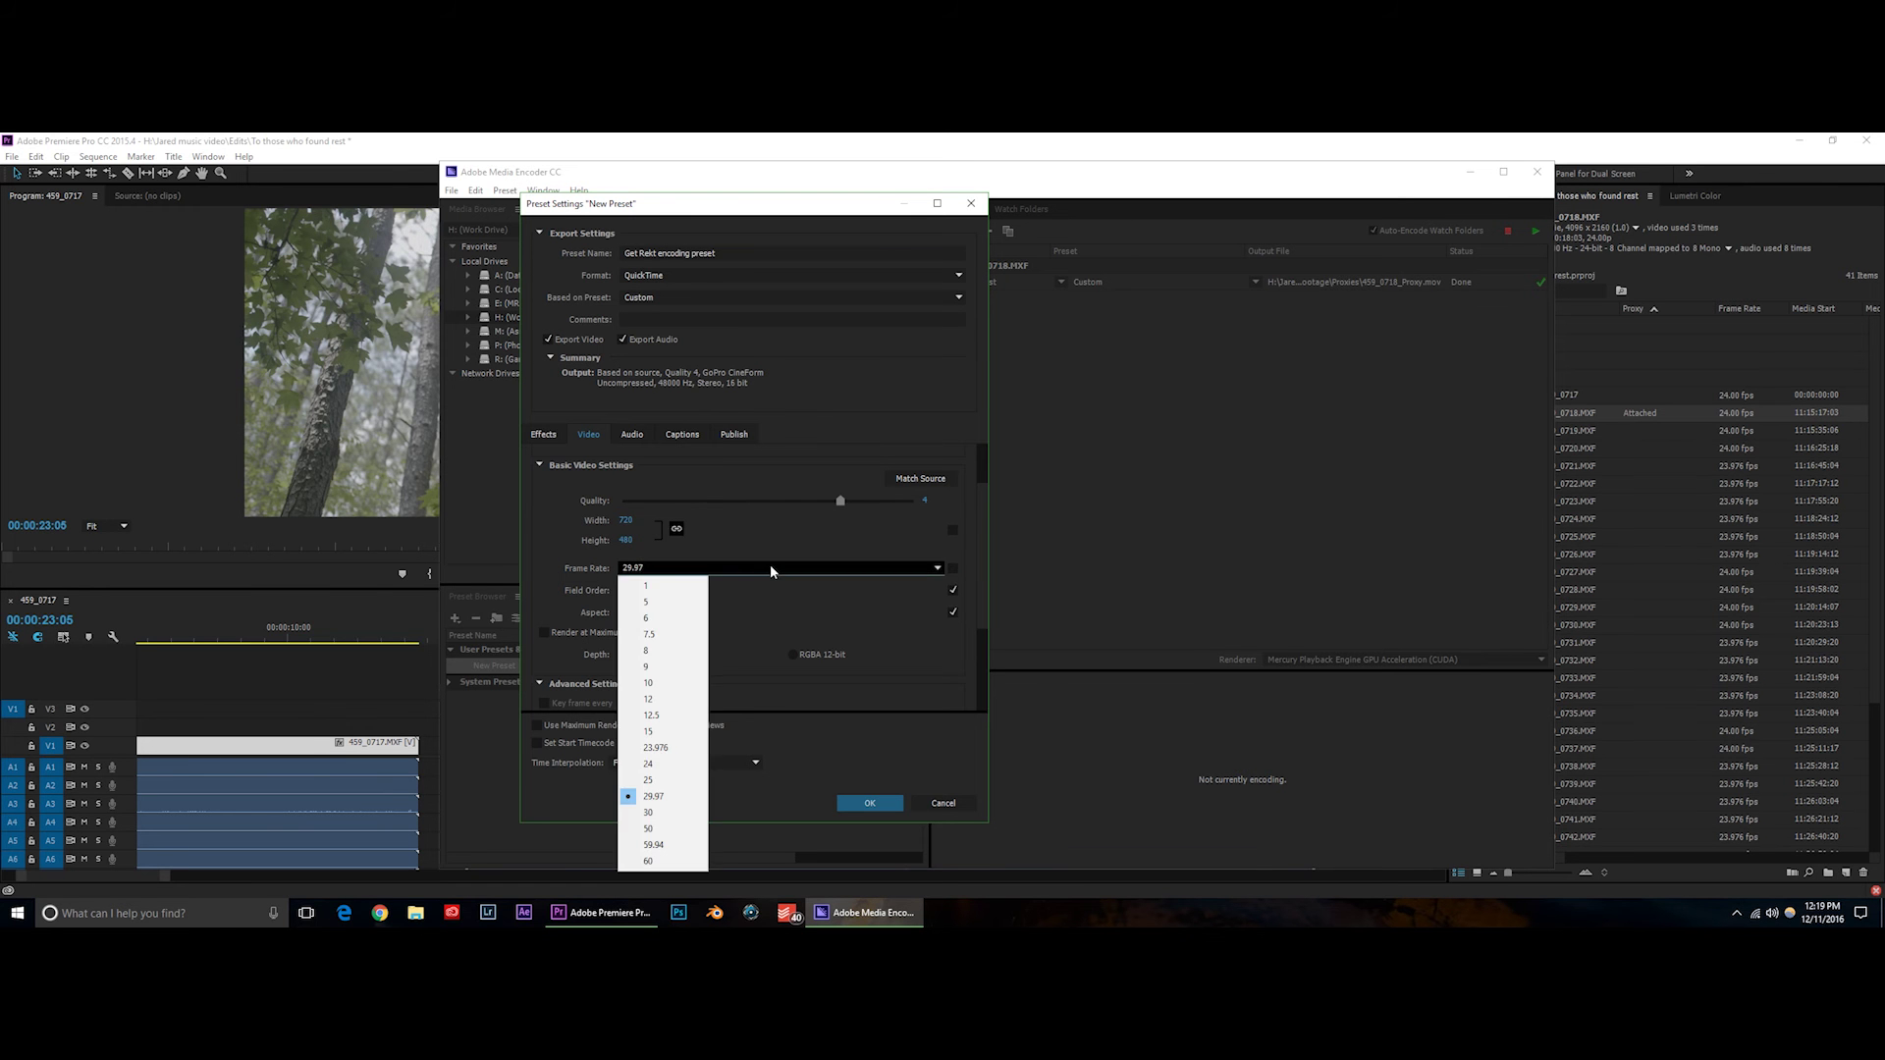
pyautogui.click(655, 764)
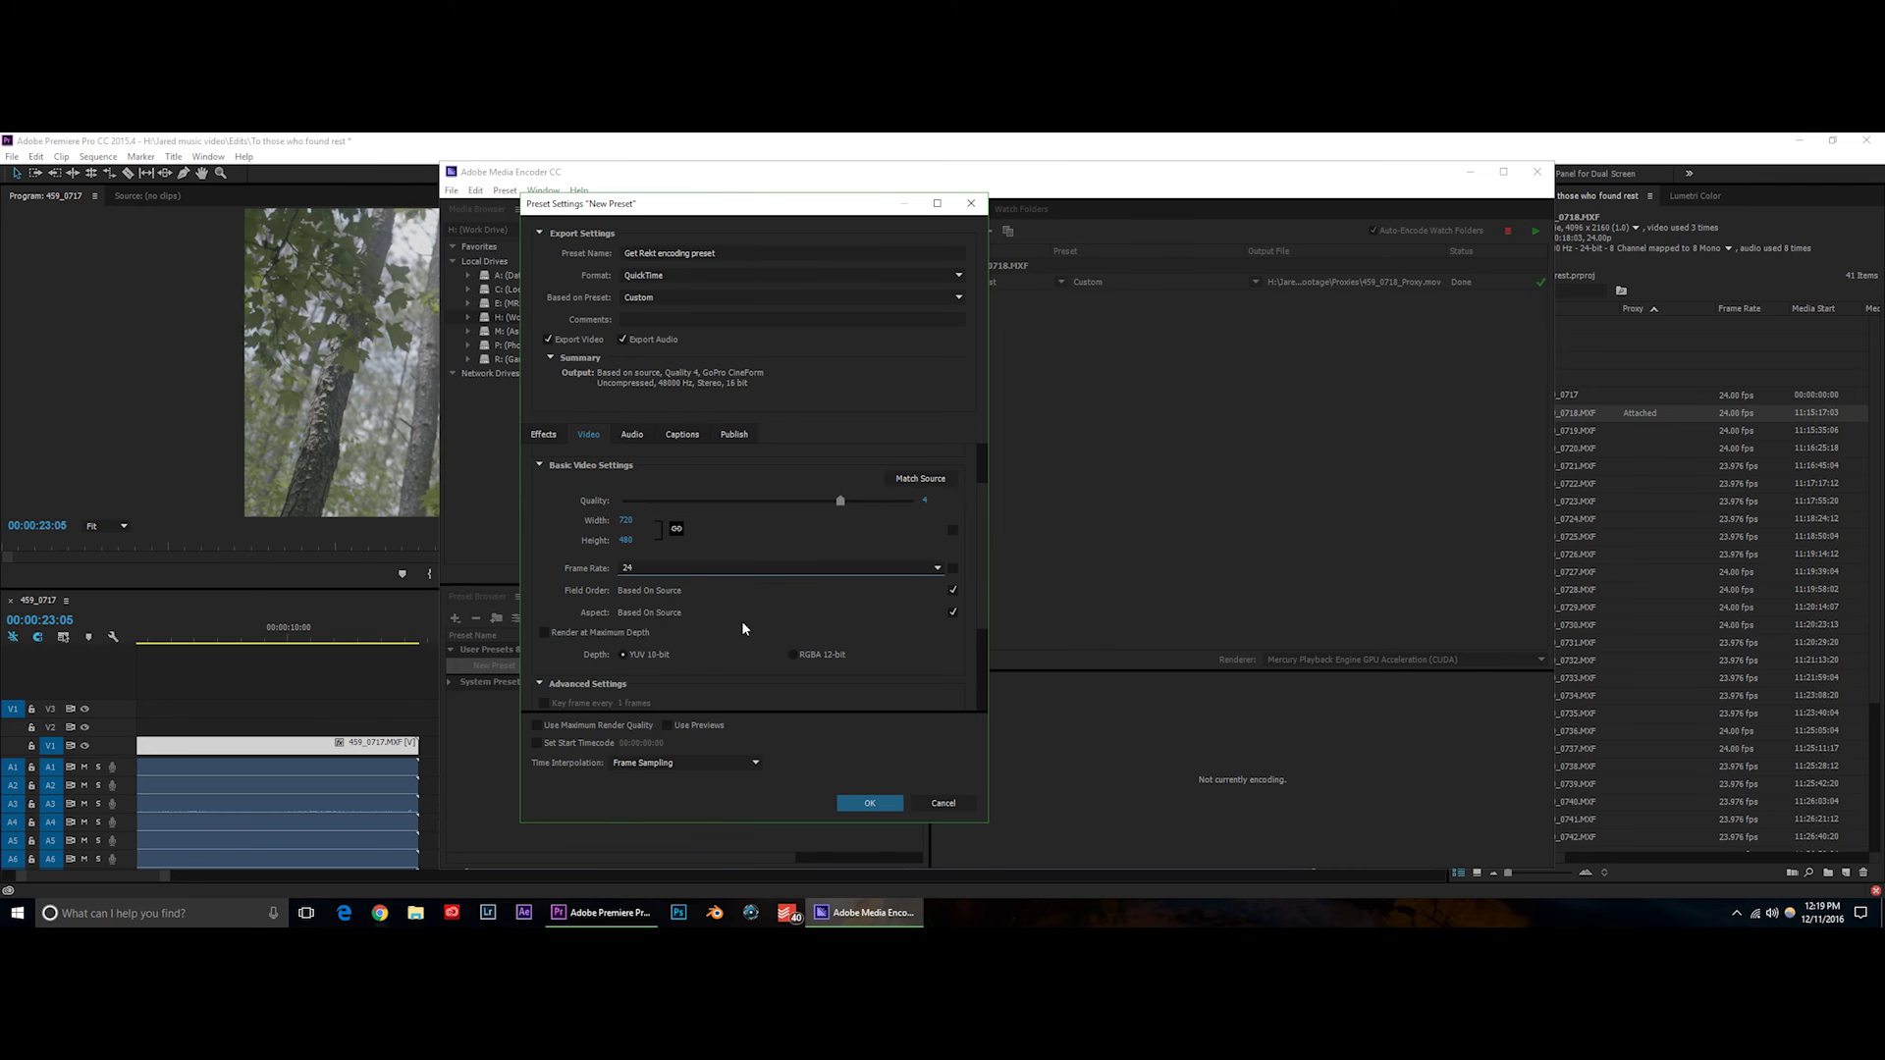
pyautogui.scroll(-1, 980, 589)
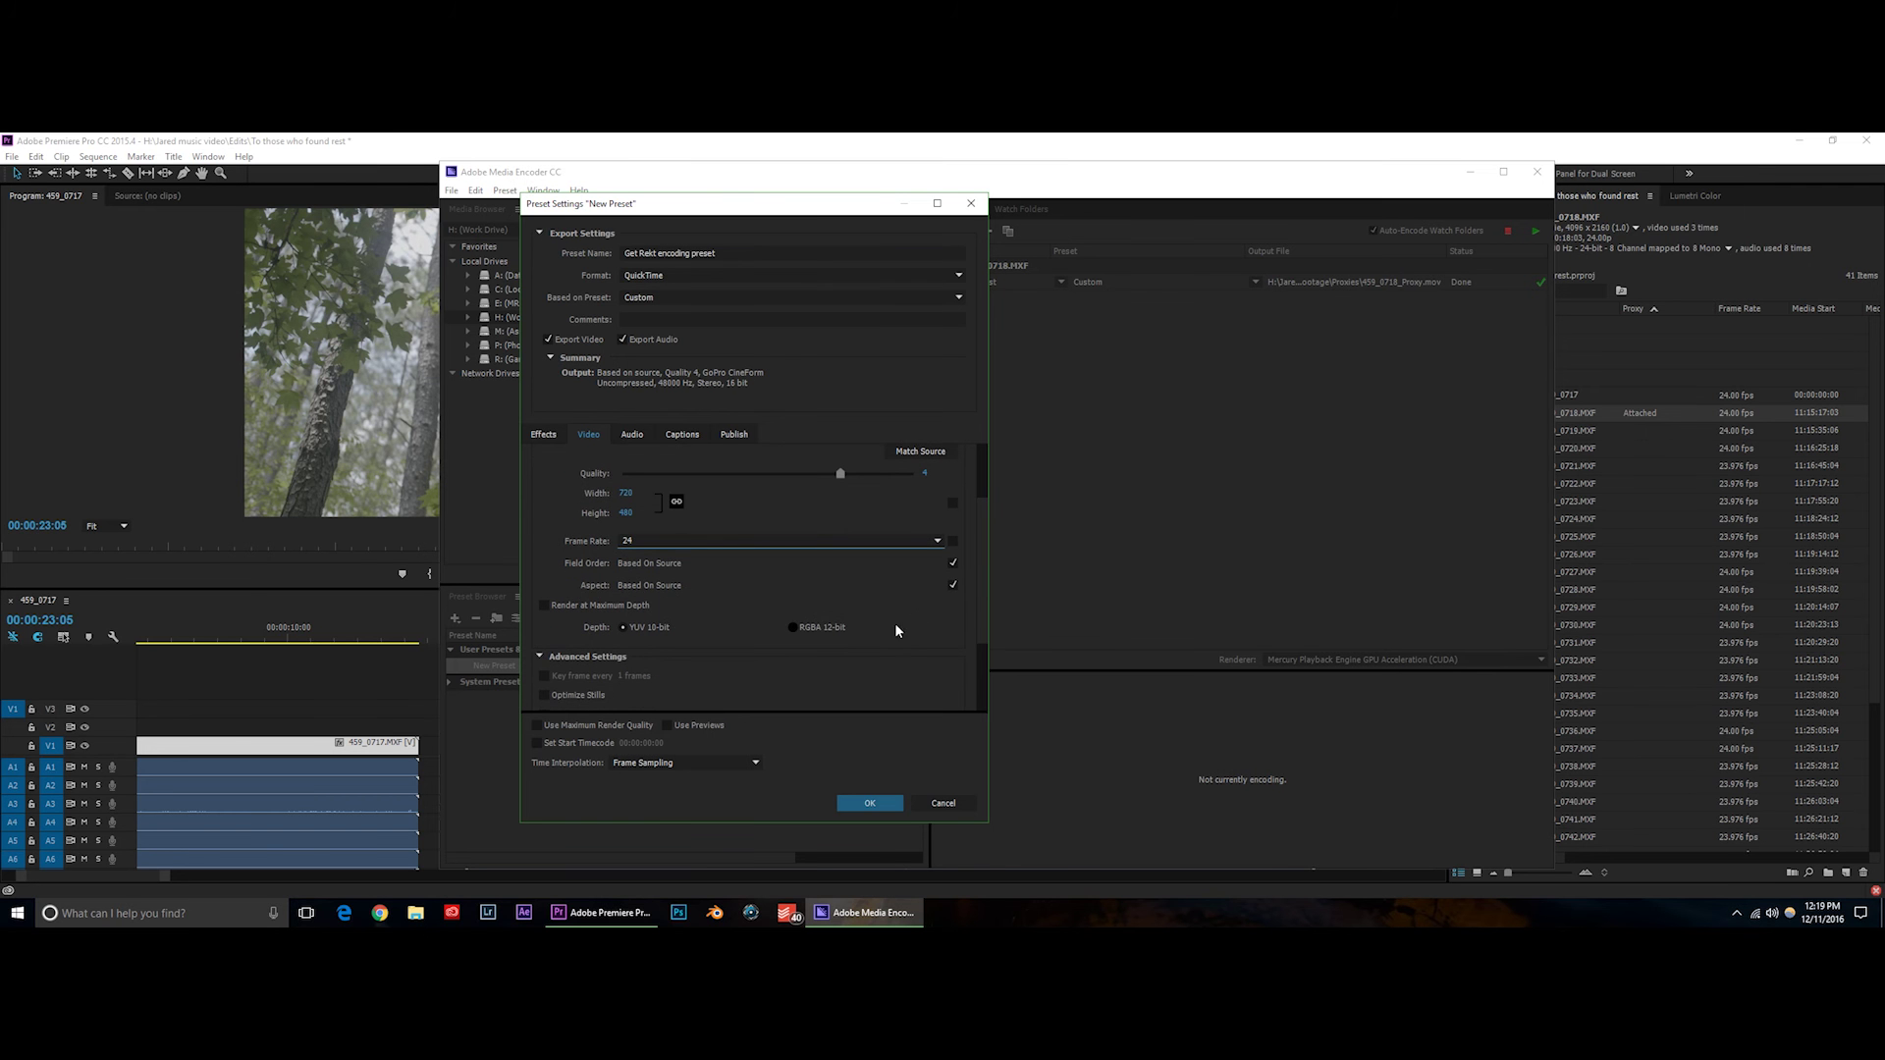
pyautogui.scroll(3, 978, 628)
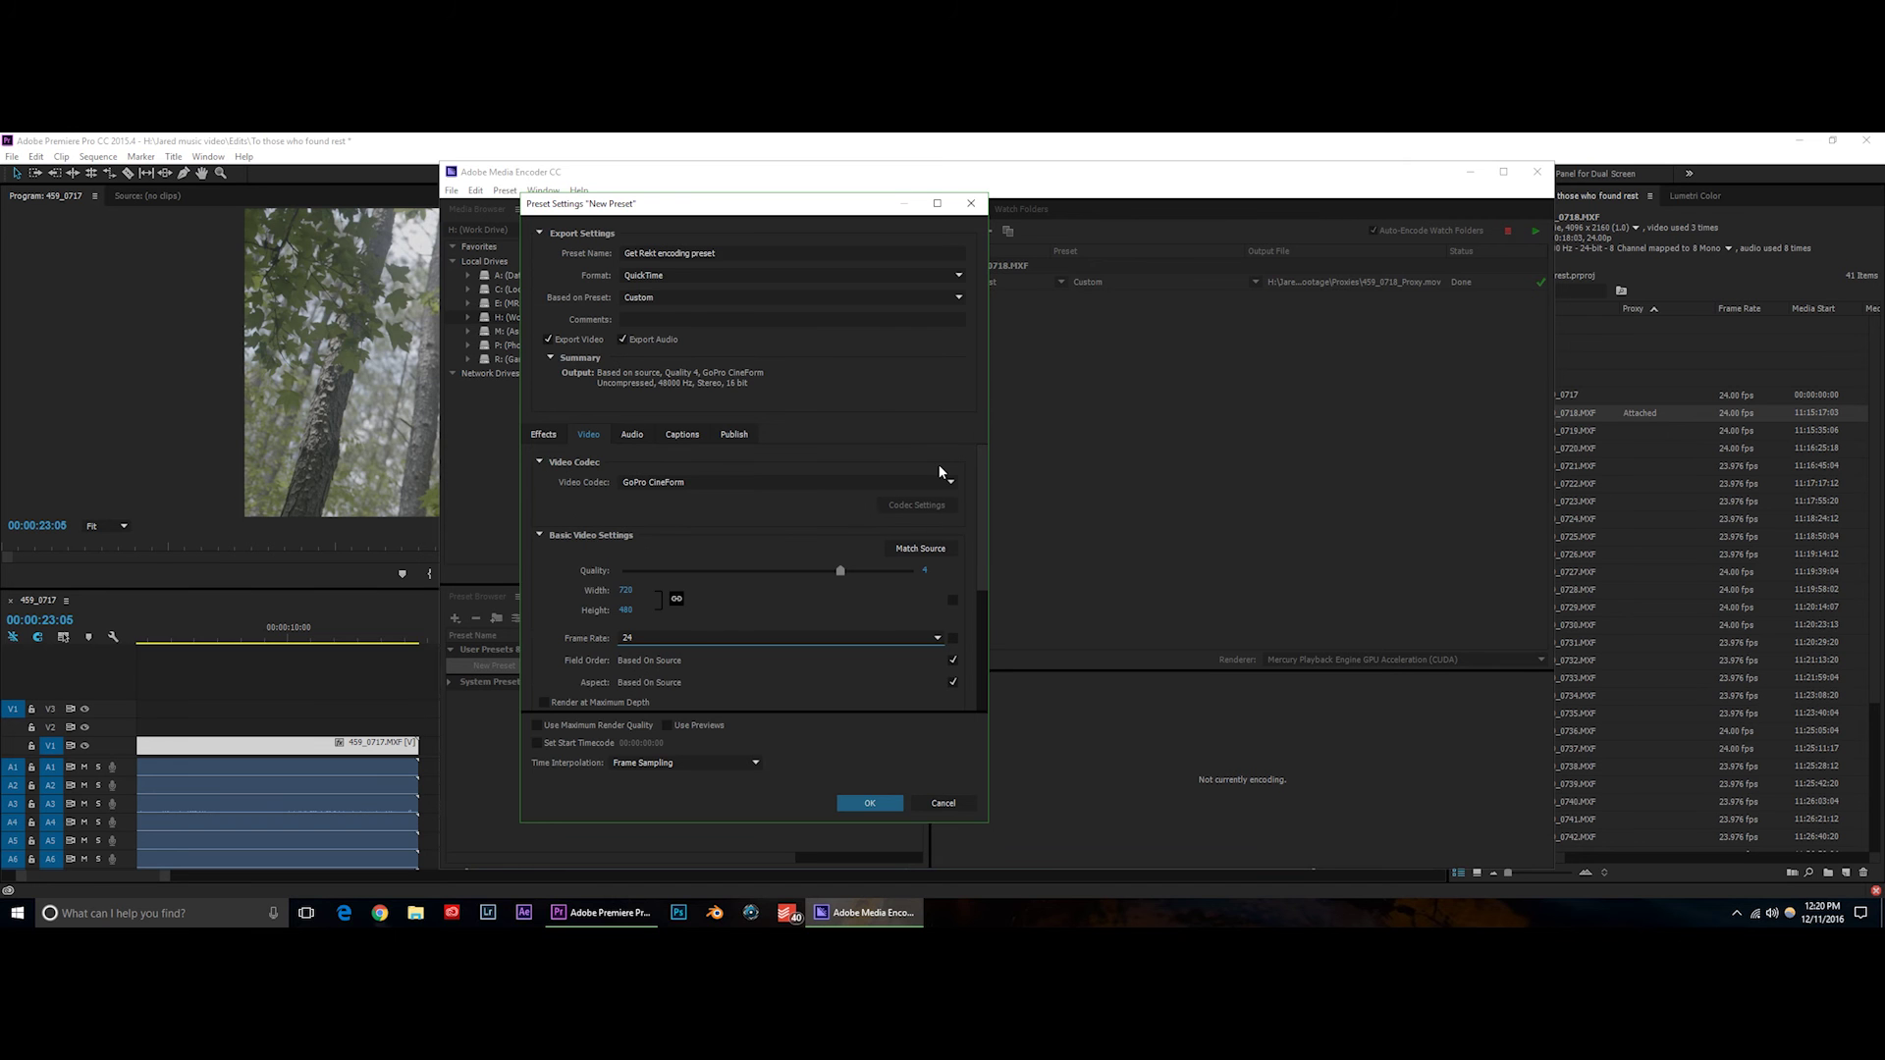
# Save the Get Rekt encoding preset and create a new ingest preset named 'Cineform 720 ingest'.
pyautogui.click(870, 803)
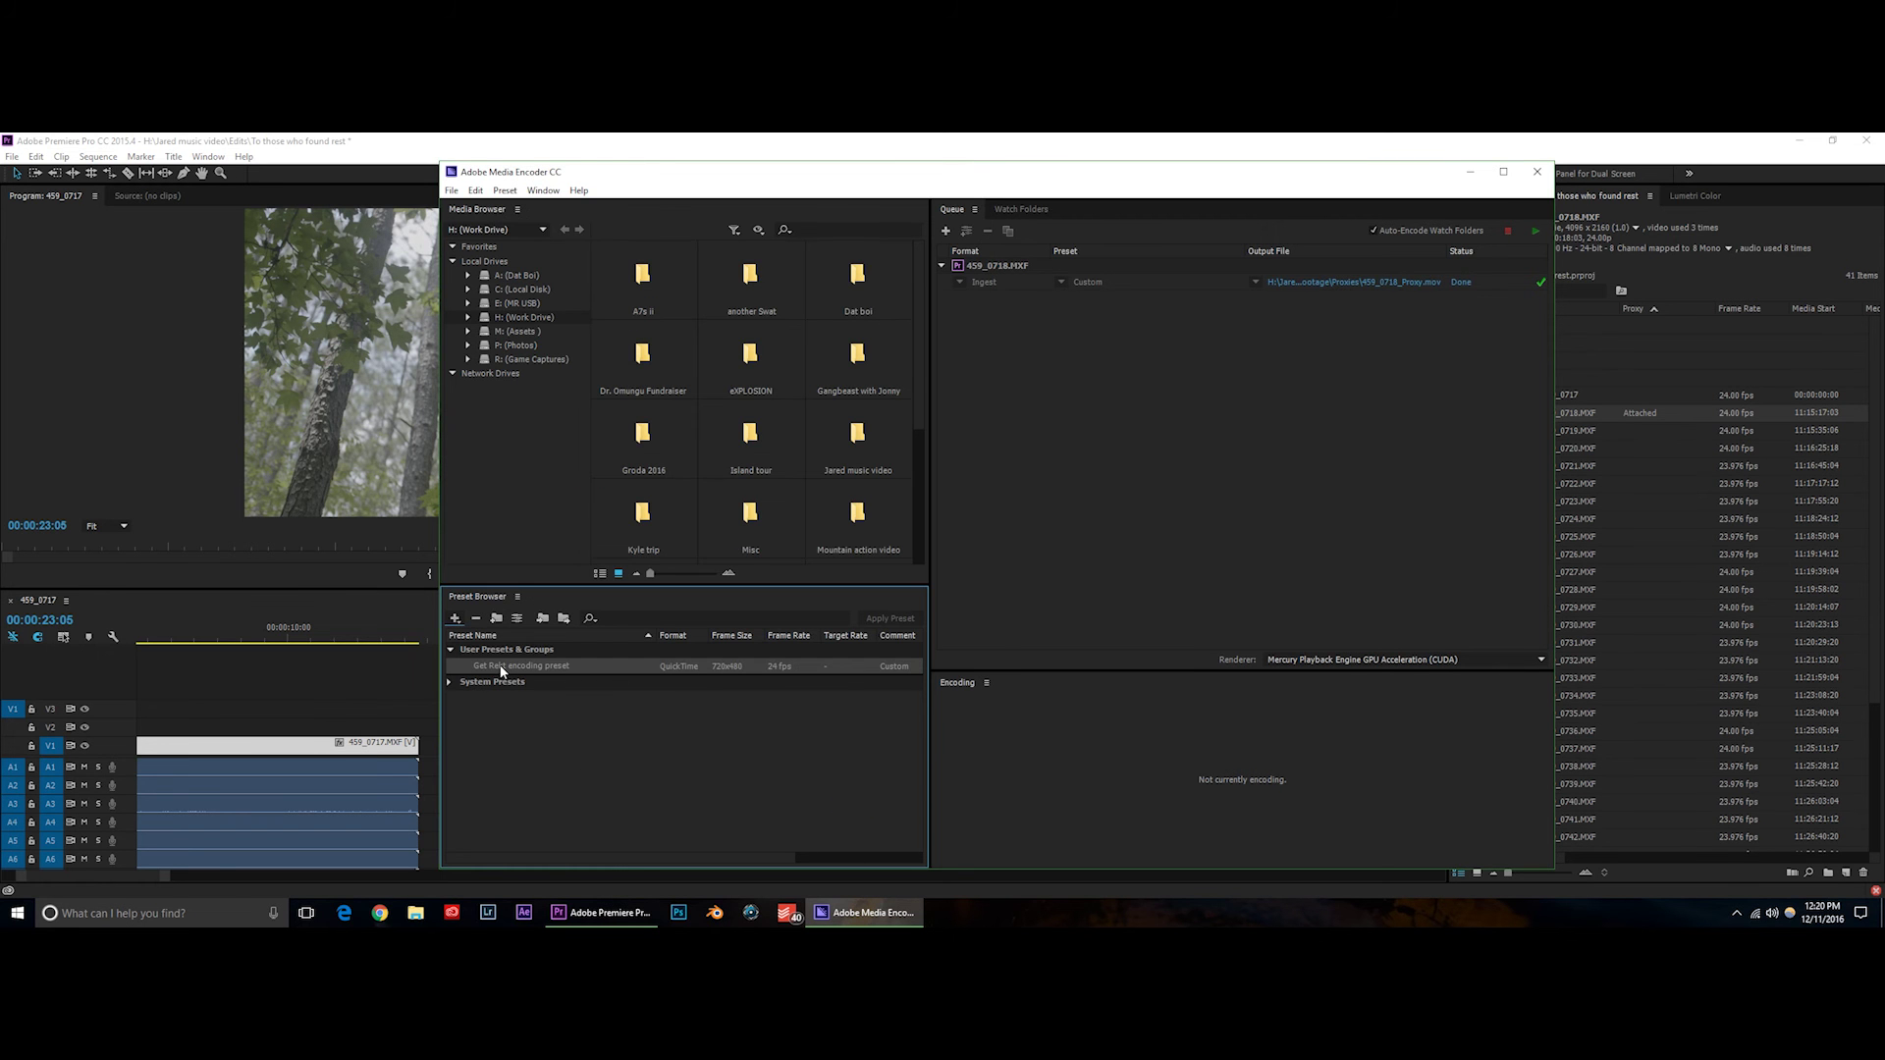
pyautogui.moveTo(501, 670)
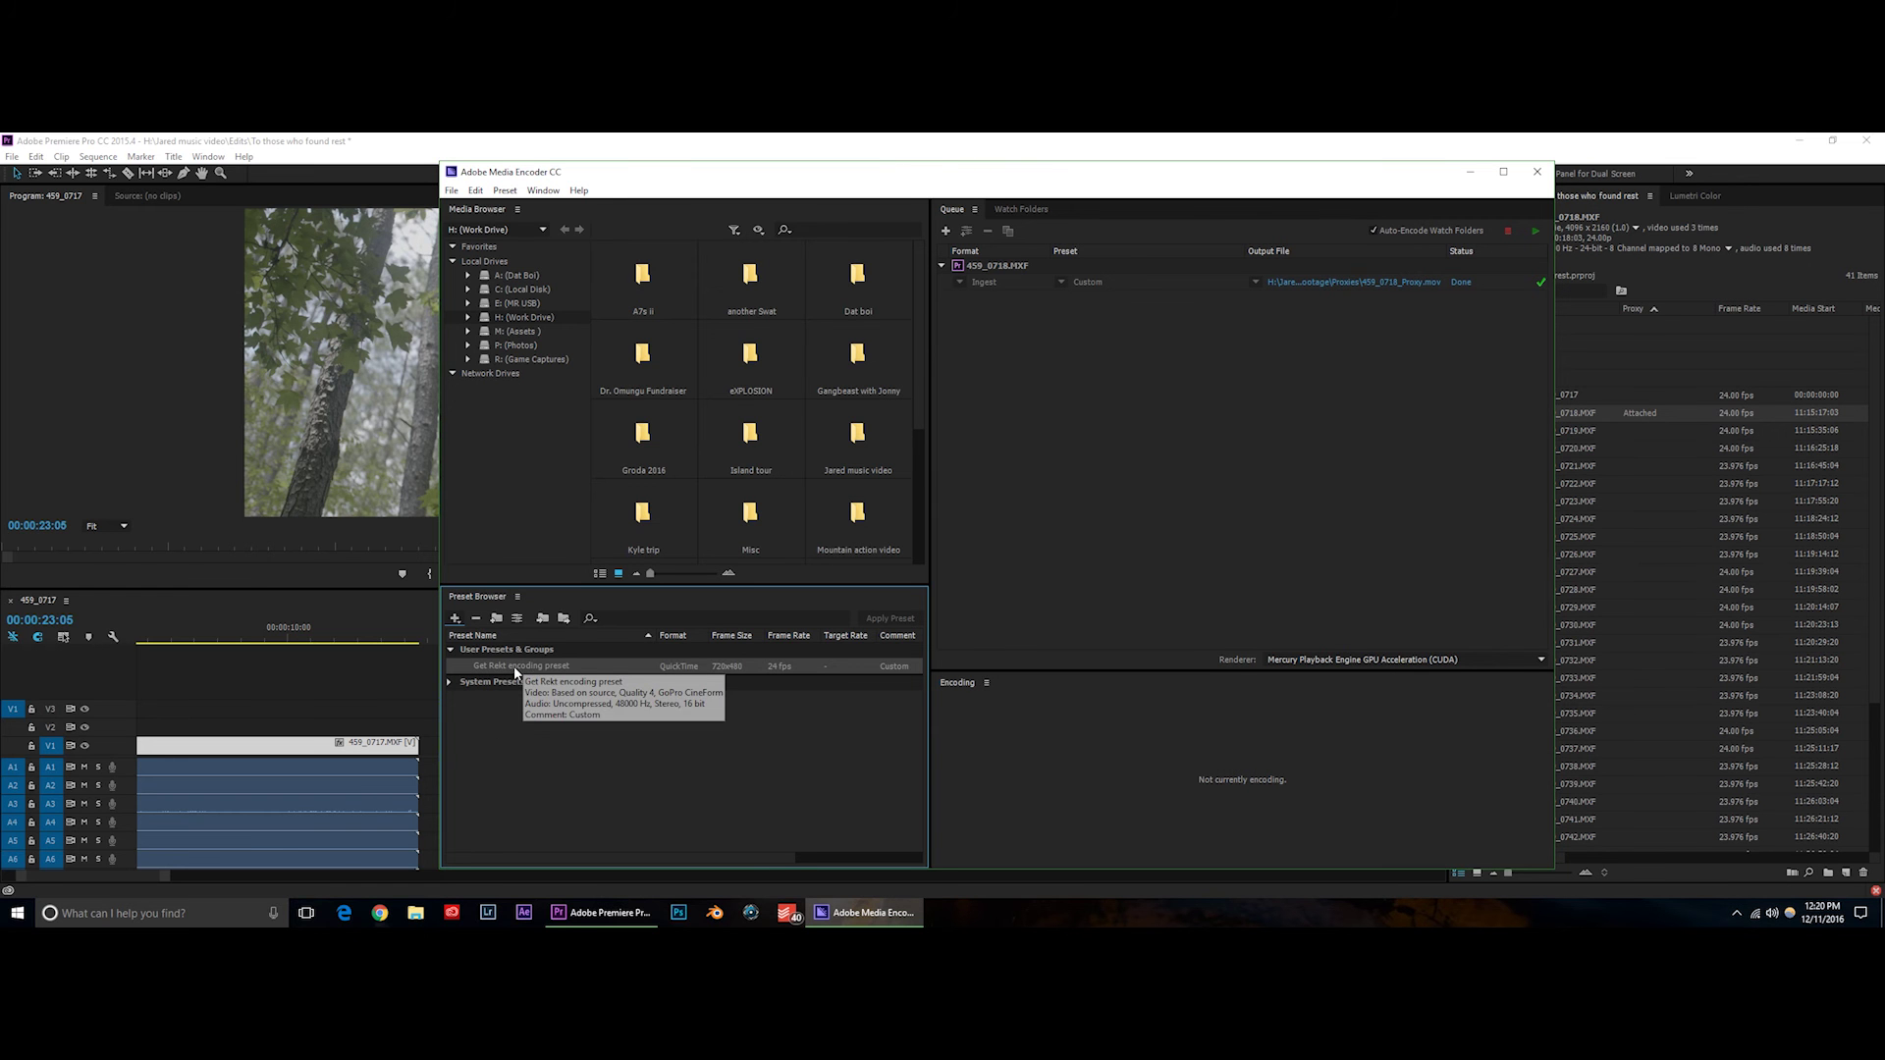
pyautogui.click(453, 619)
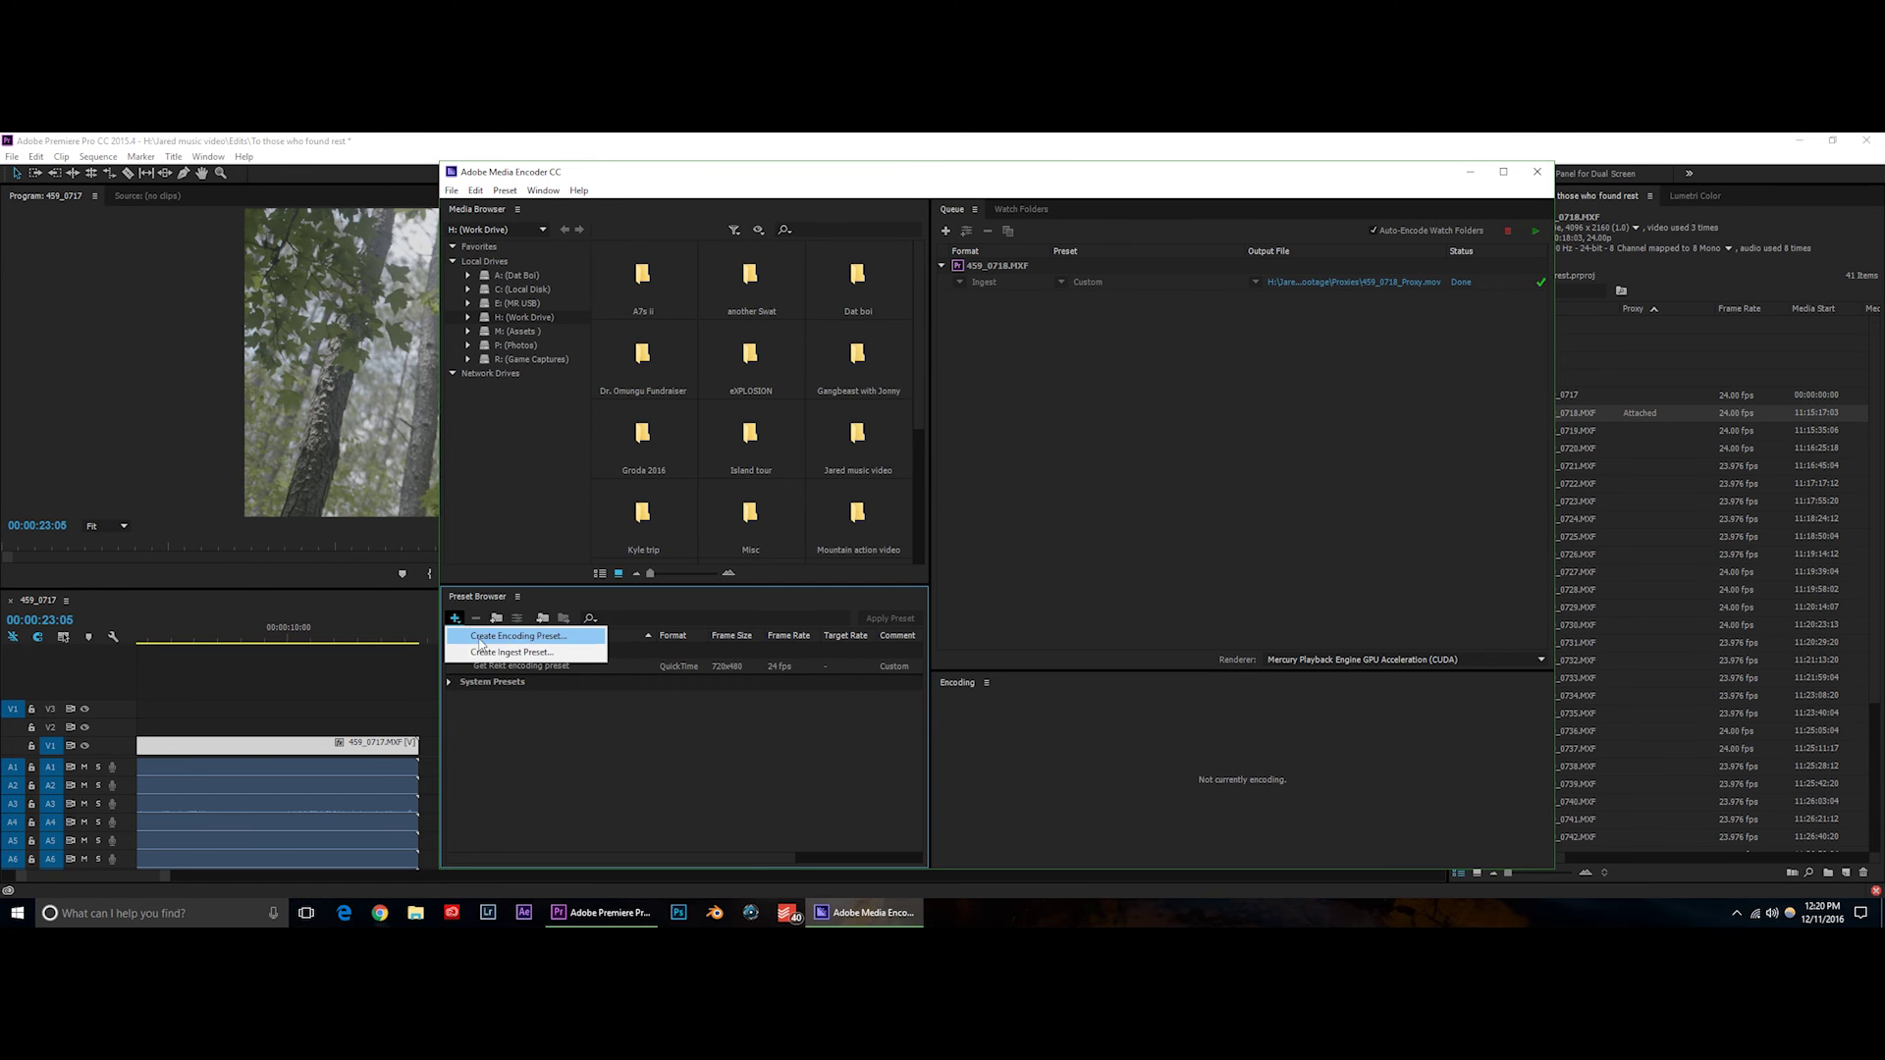
pyautogui.click(489, 650)
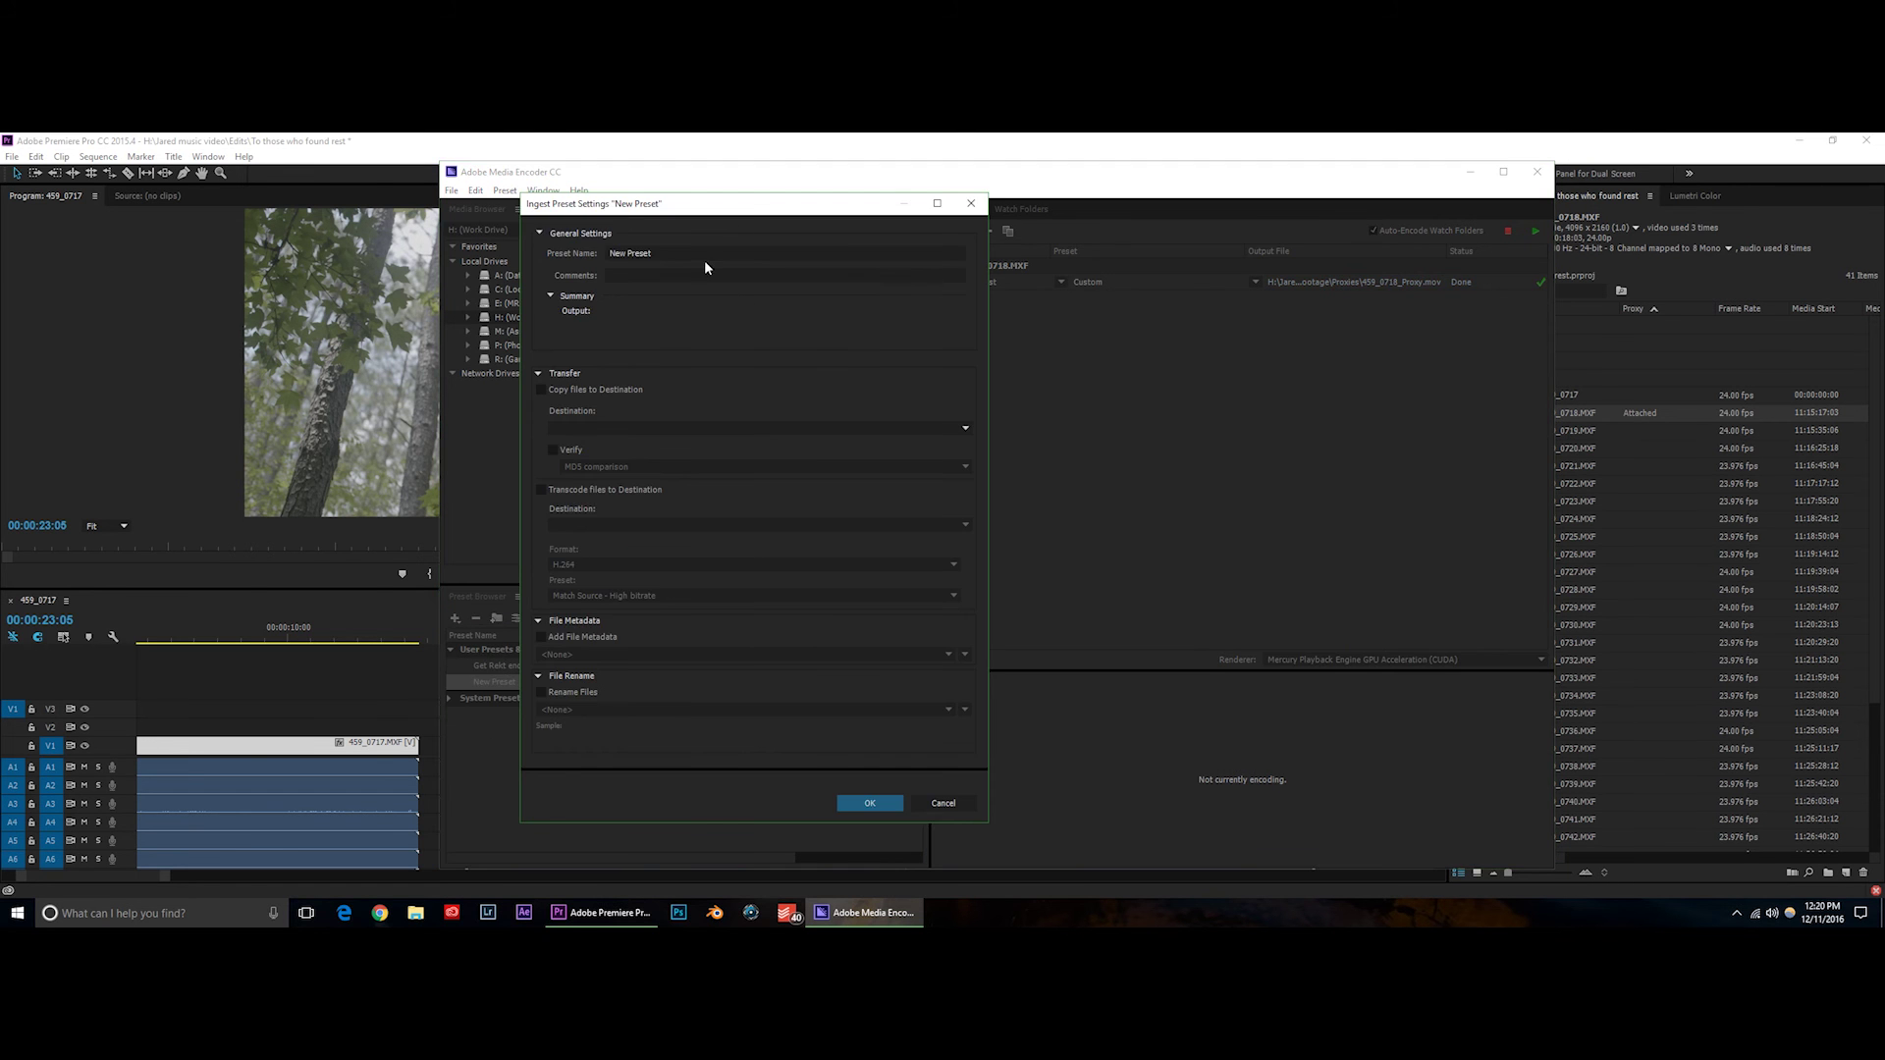
pyautogui.click(664, 253)
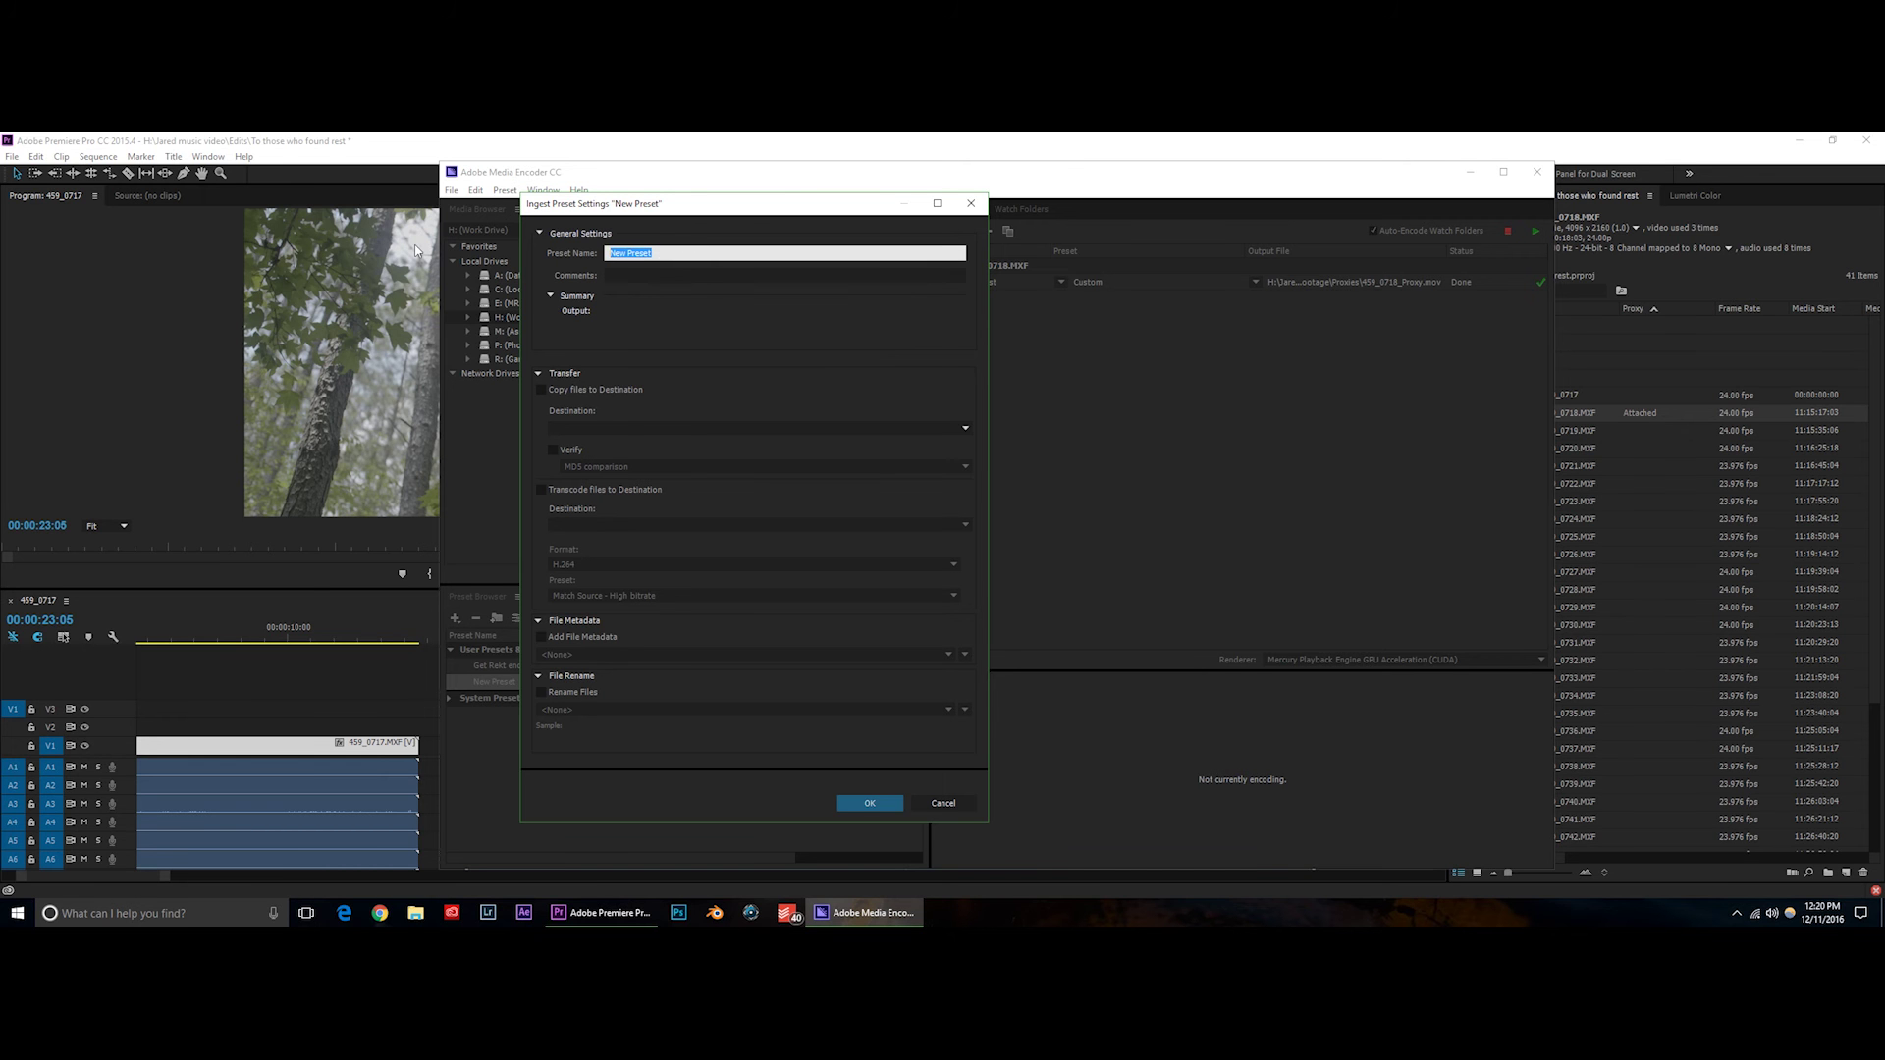
pyautogui.write('Cineform 720 ingest')
# Enable transcoding to a destination in QuickTime format with the Get Rekt encoding preset.
pyautogui.click(541, 490)
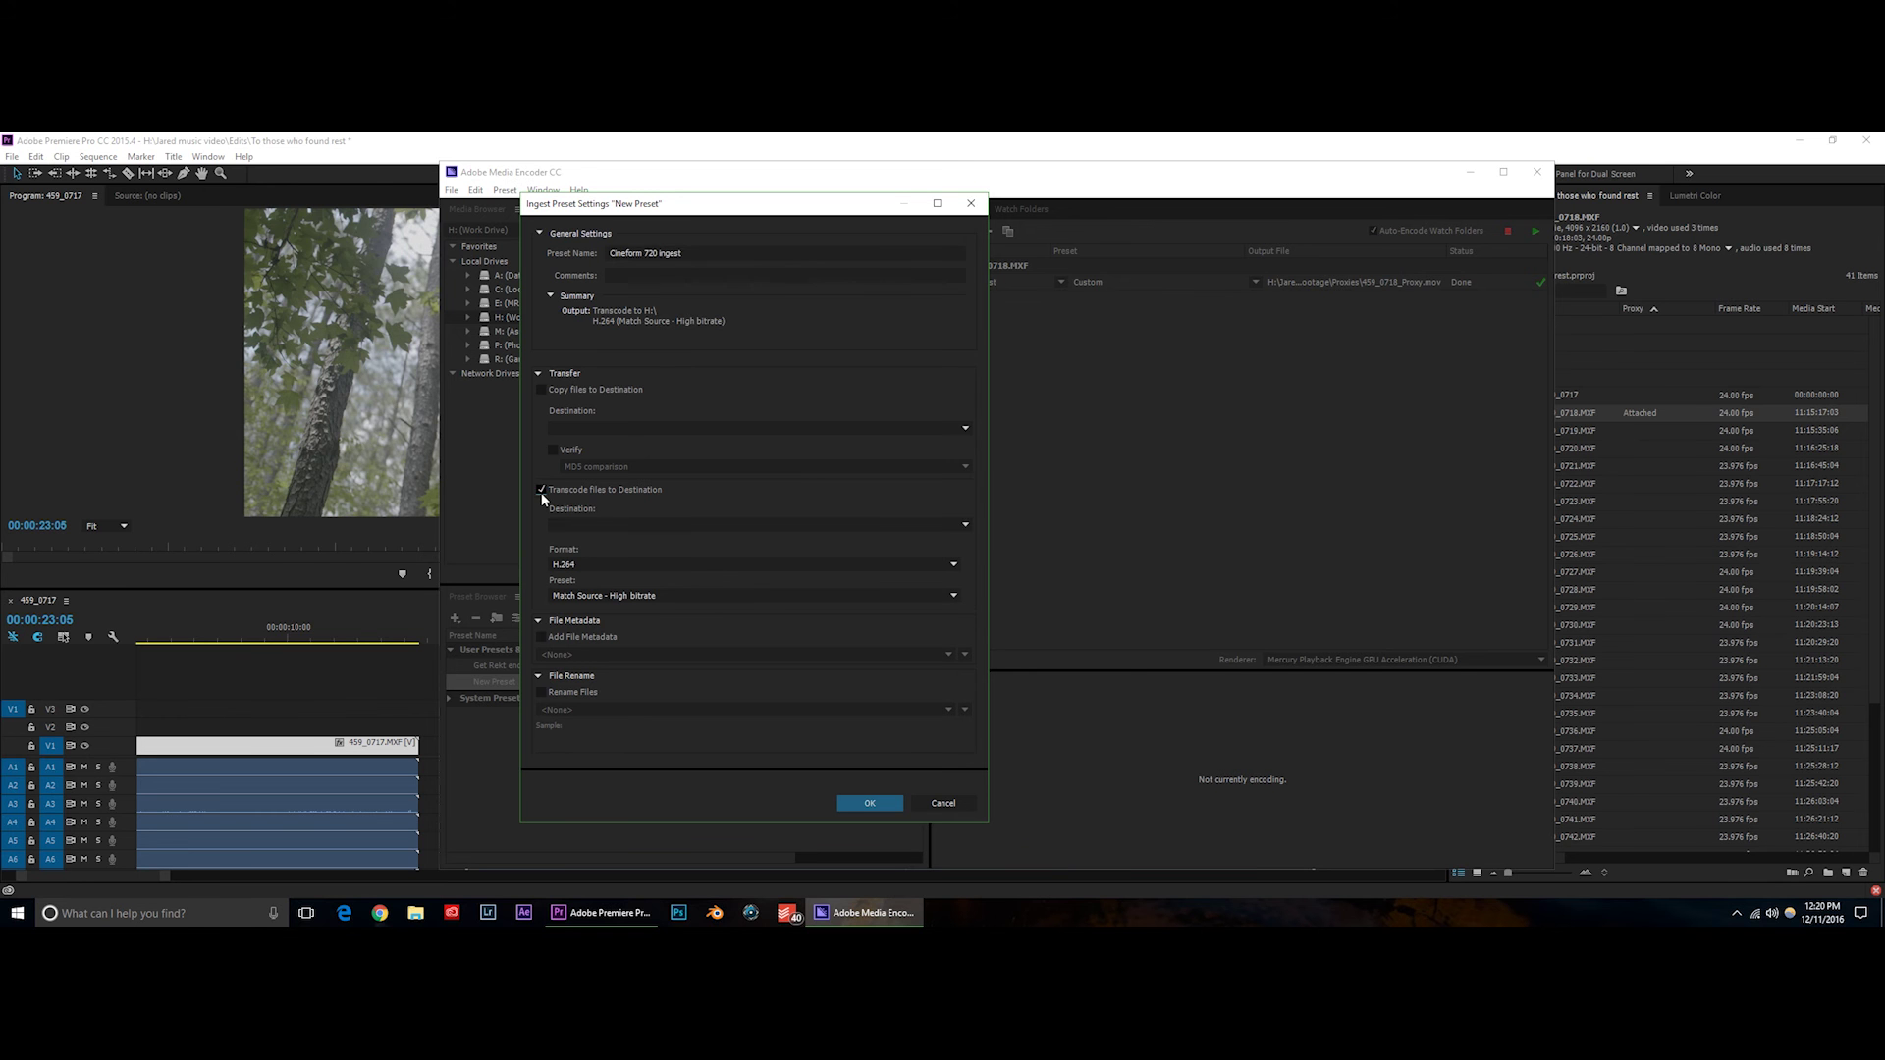
pyautogui.click(598, 564)
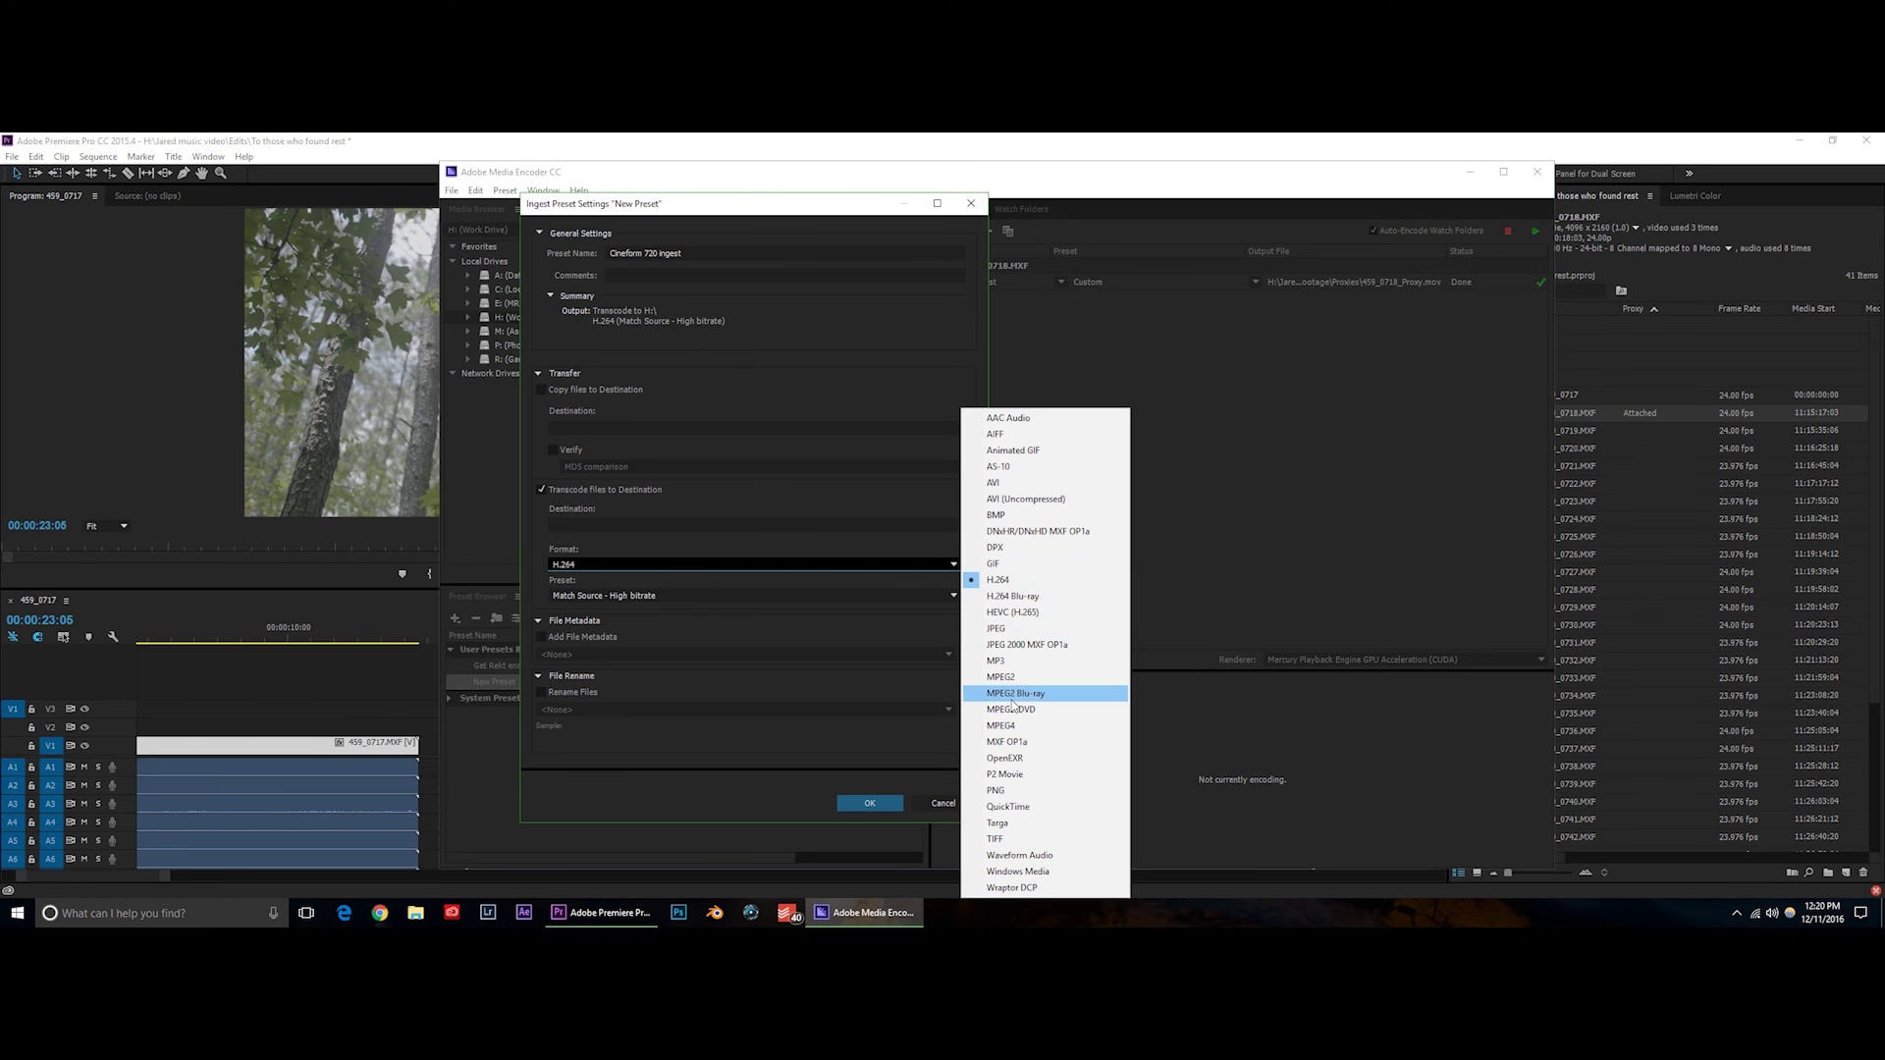
pyautogui.click(1017, 808)
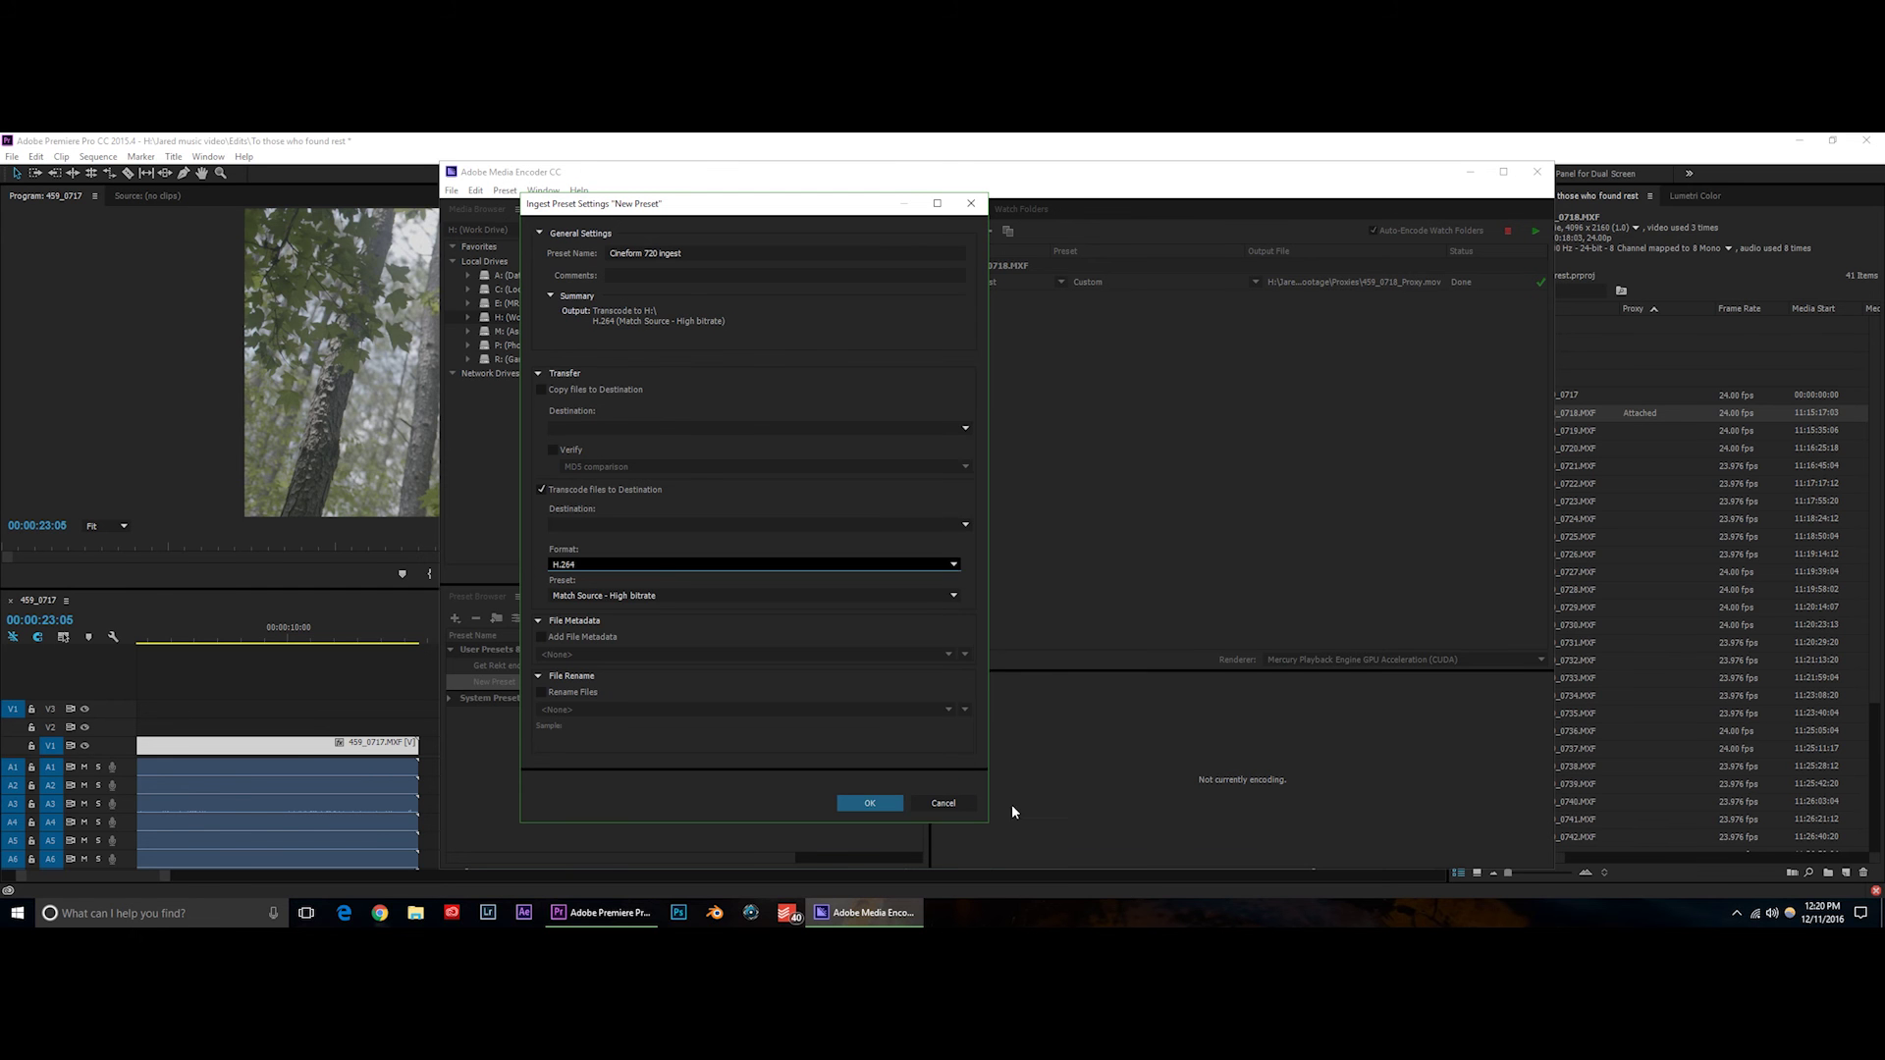
pyautogui.click(597, 595)
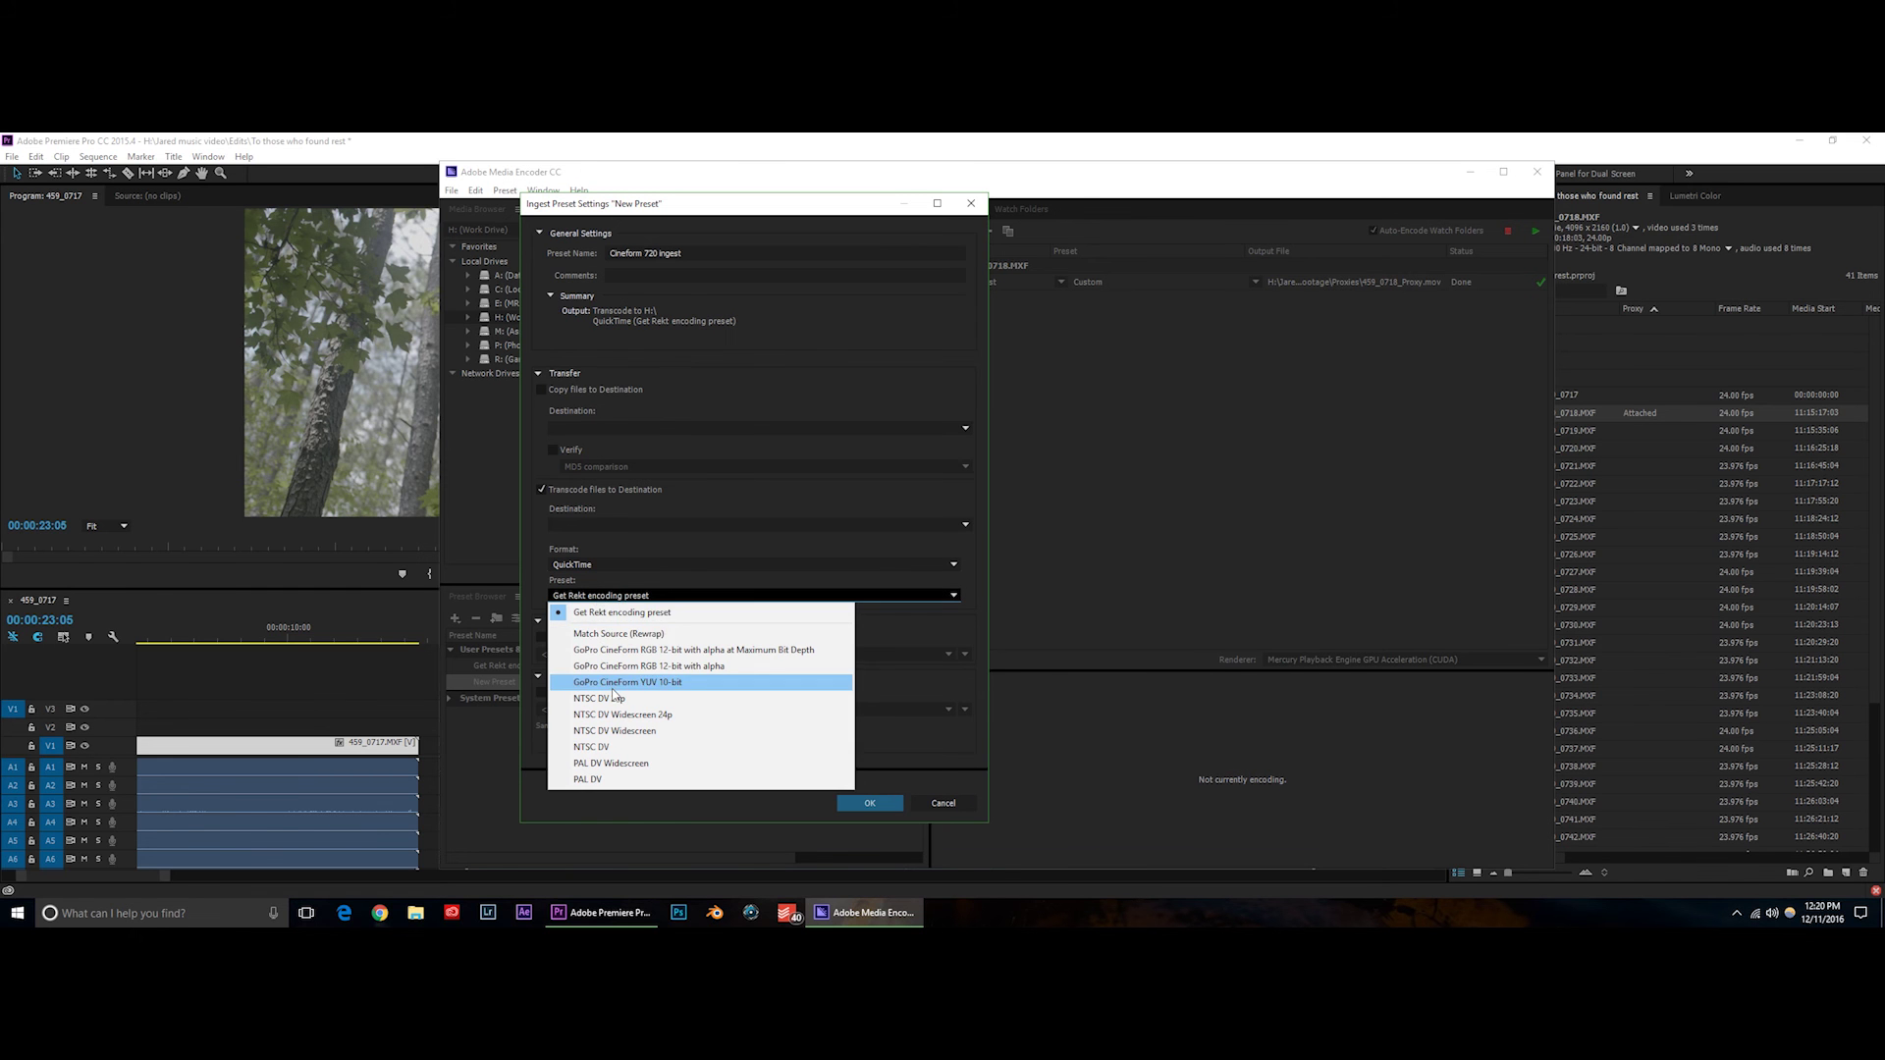
pyautogui.click(681, 612)
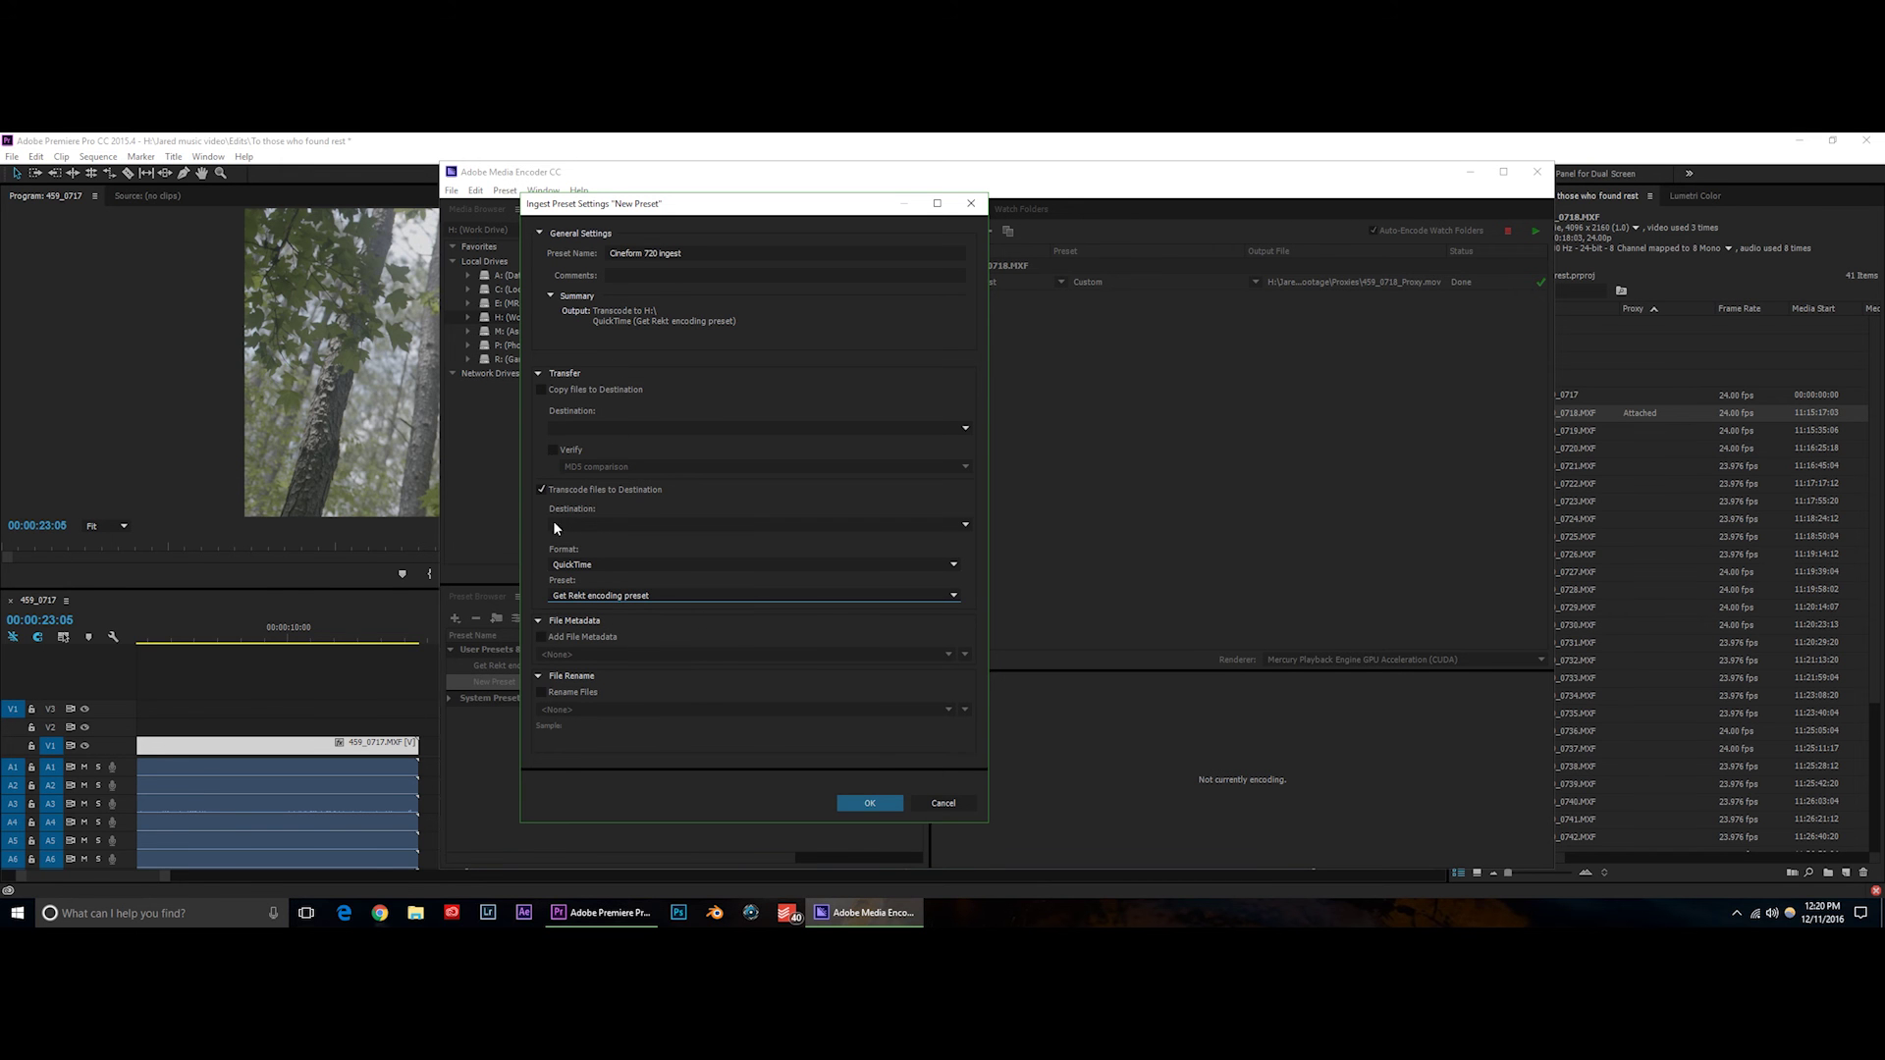
# Save the Cineform 720 ingest preset and minimize Media Encoder to return to Premiere Pro.
pyautogui.click(617, 276)
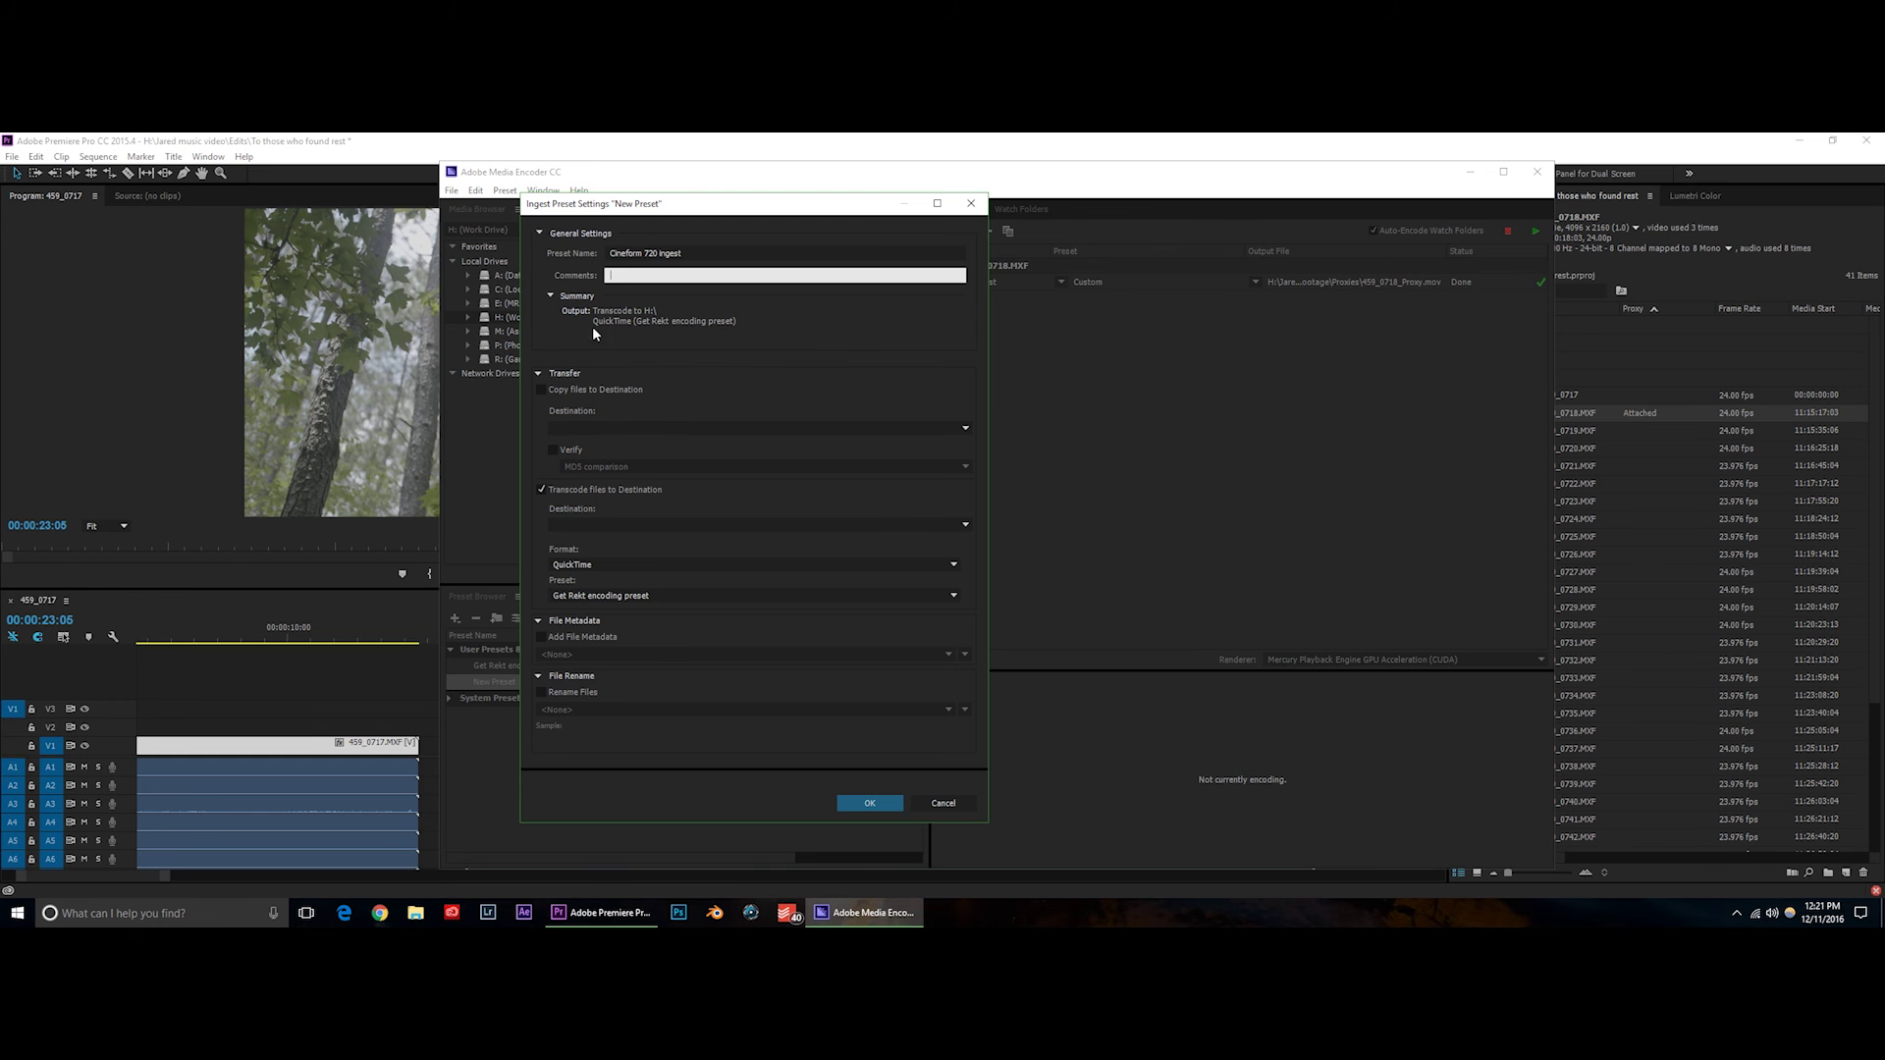
pyautogui.click(869, 805)
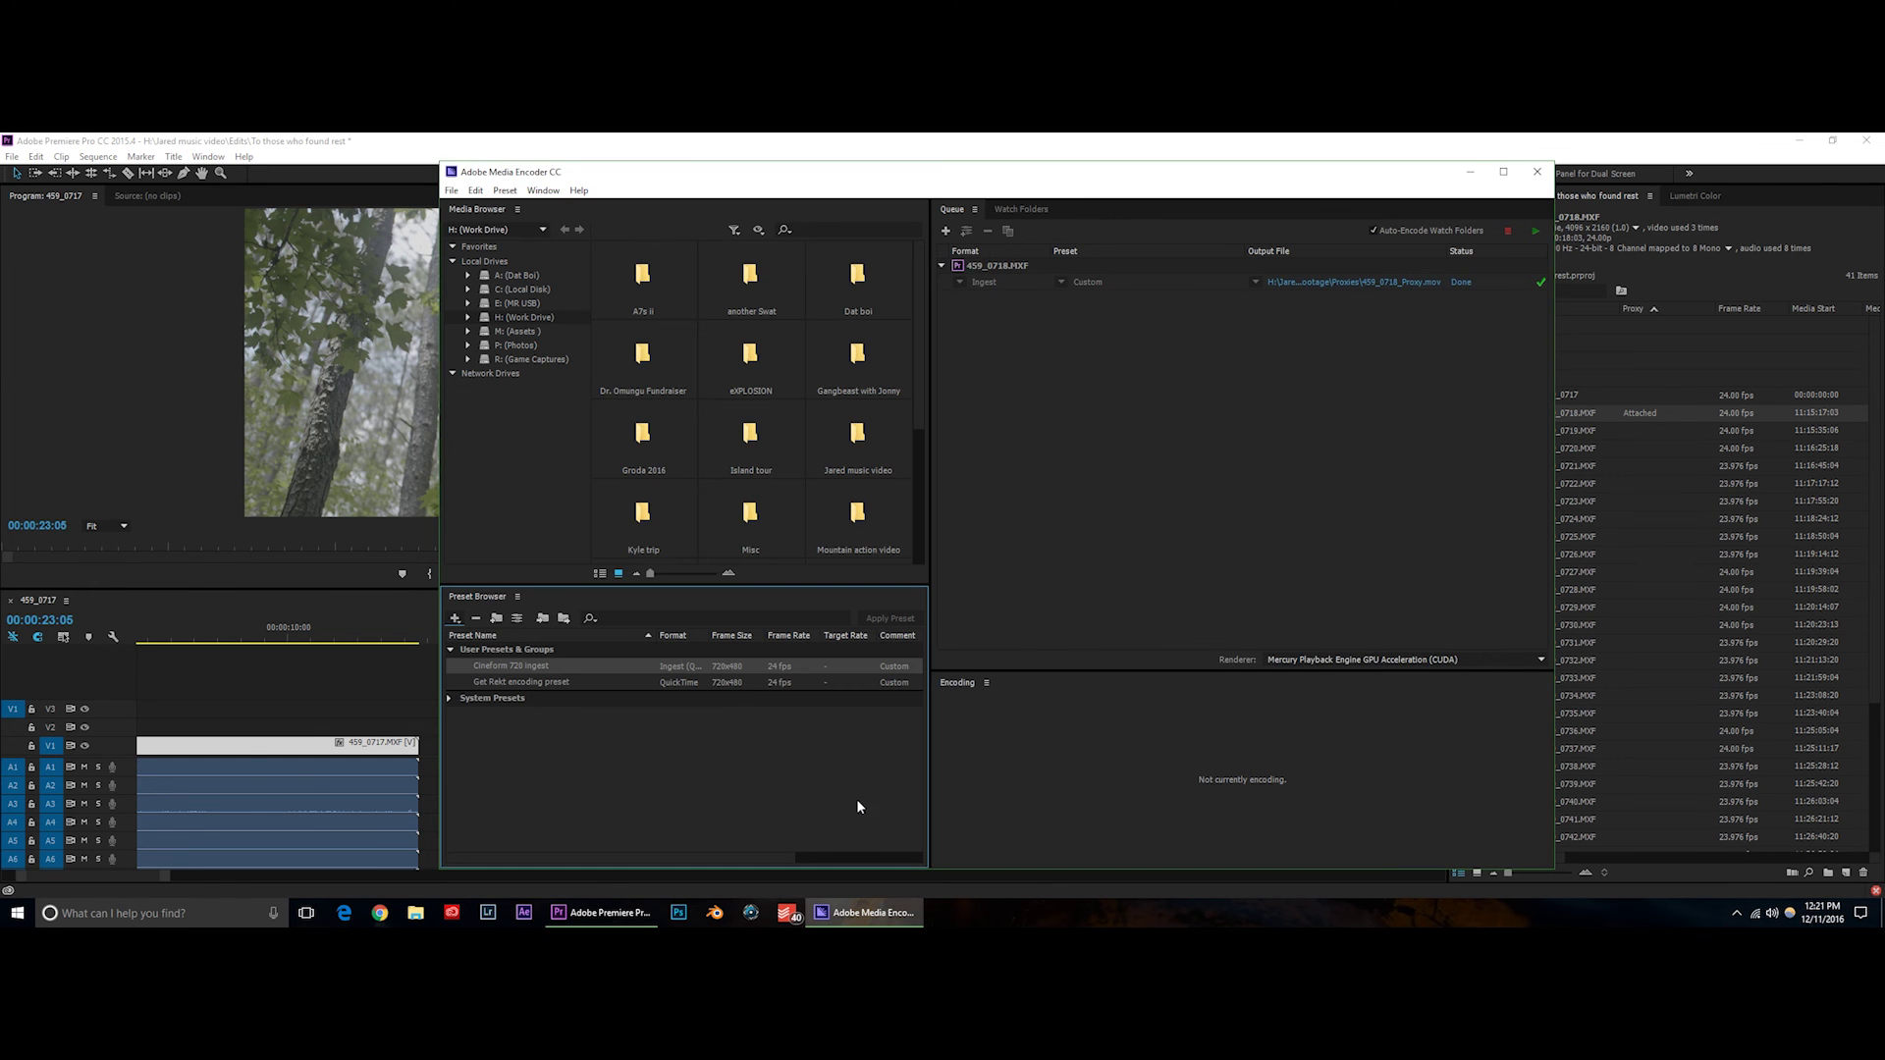
pyautogui.click(1470, 173)
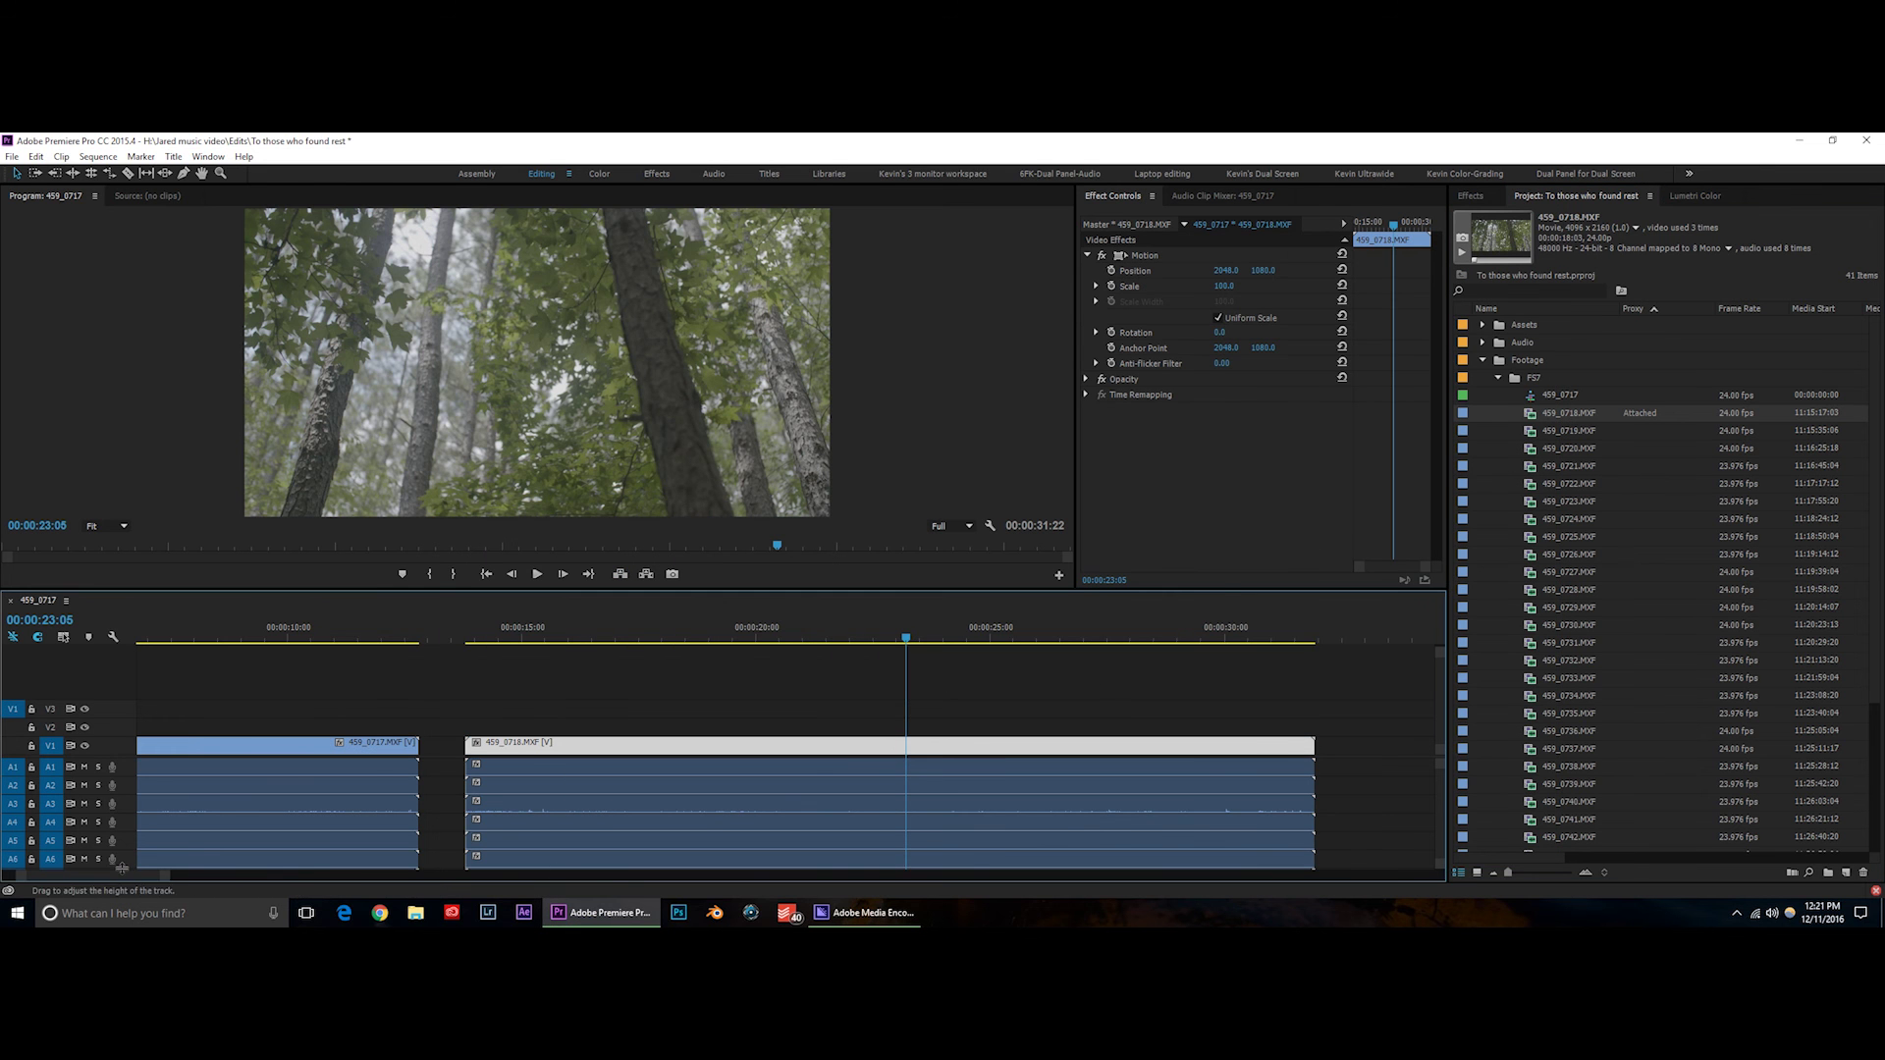
# Add clip 459_0719.MXF to the timeline after 459_0718.
pyautogui.moveTo(121, 869); pyautogui.dragTo(165, 878)
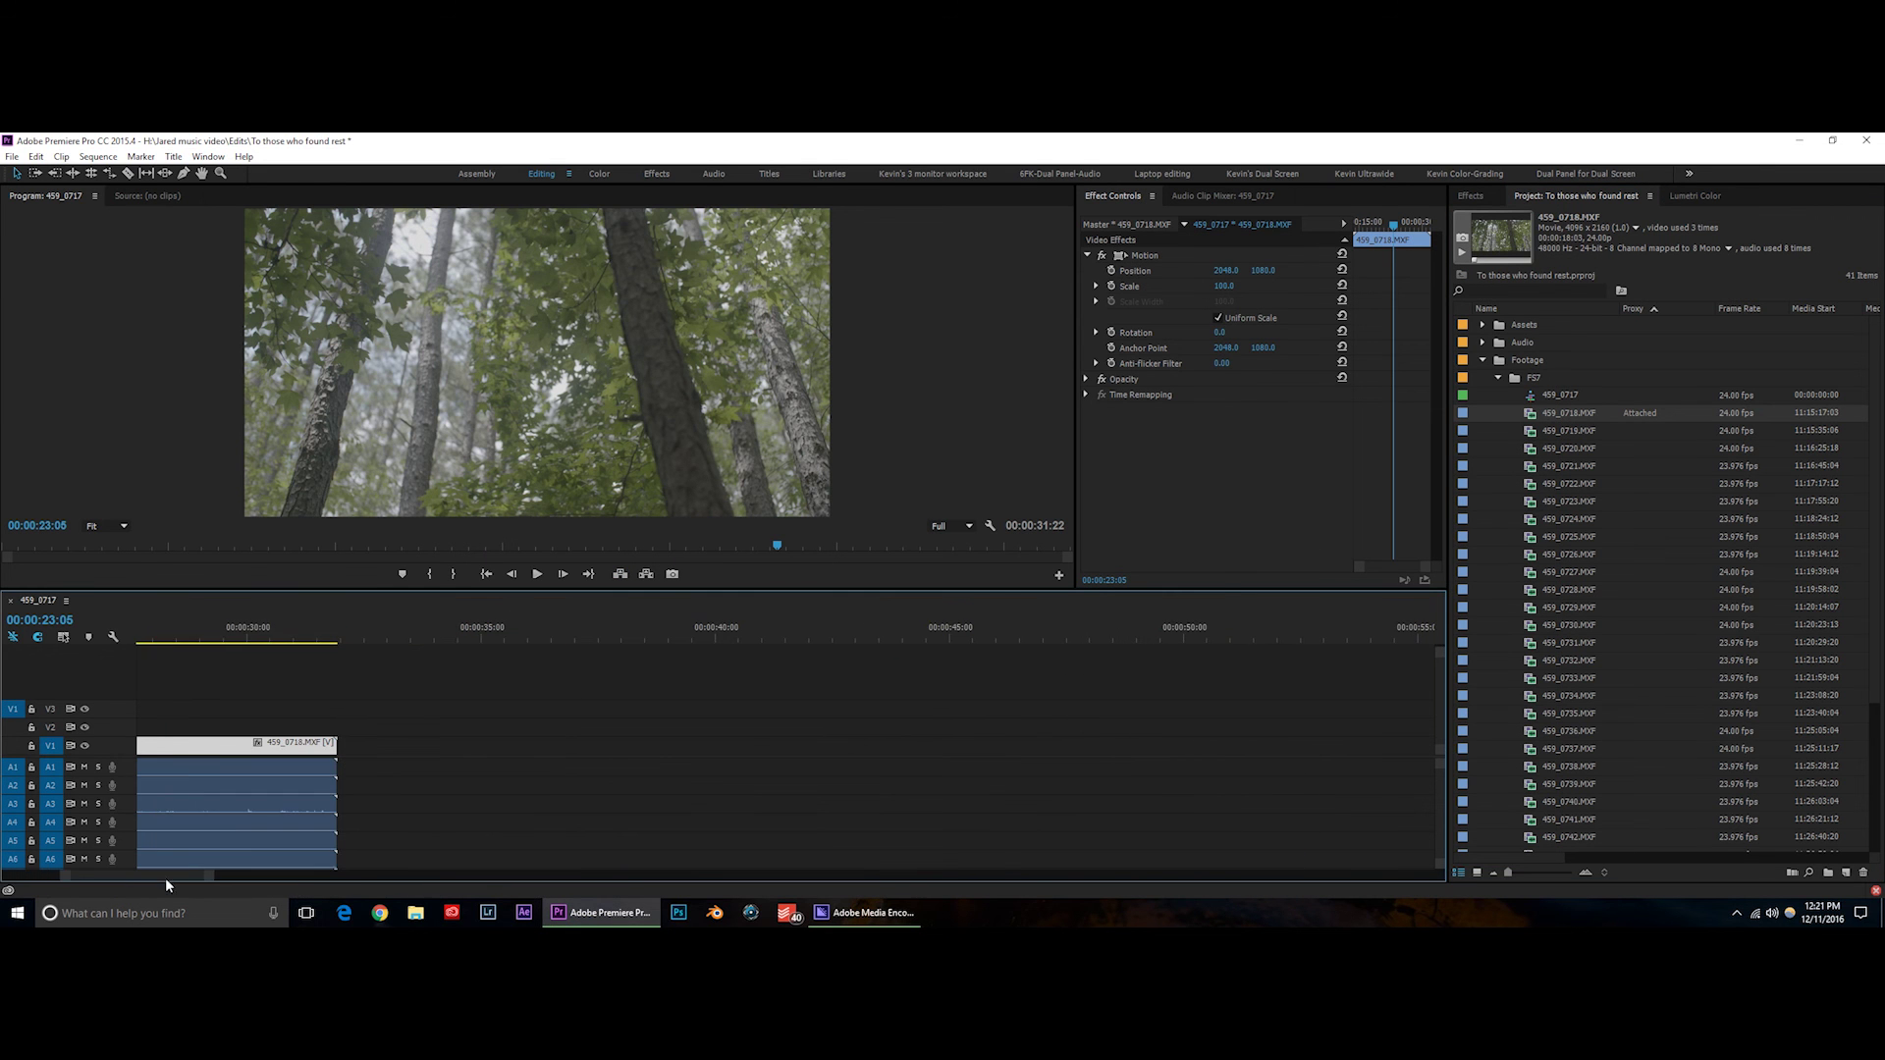
pyautogui.click(1582, 434)
pyautogui.press('Down')
pyautogui.press('Down')
pyautogui.press('Down')
pyautogui.press('Down')
pyautogui.press('Down')
pyautogui.press('Down')
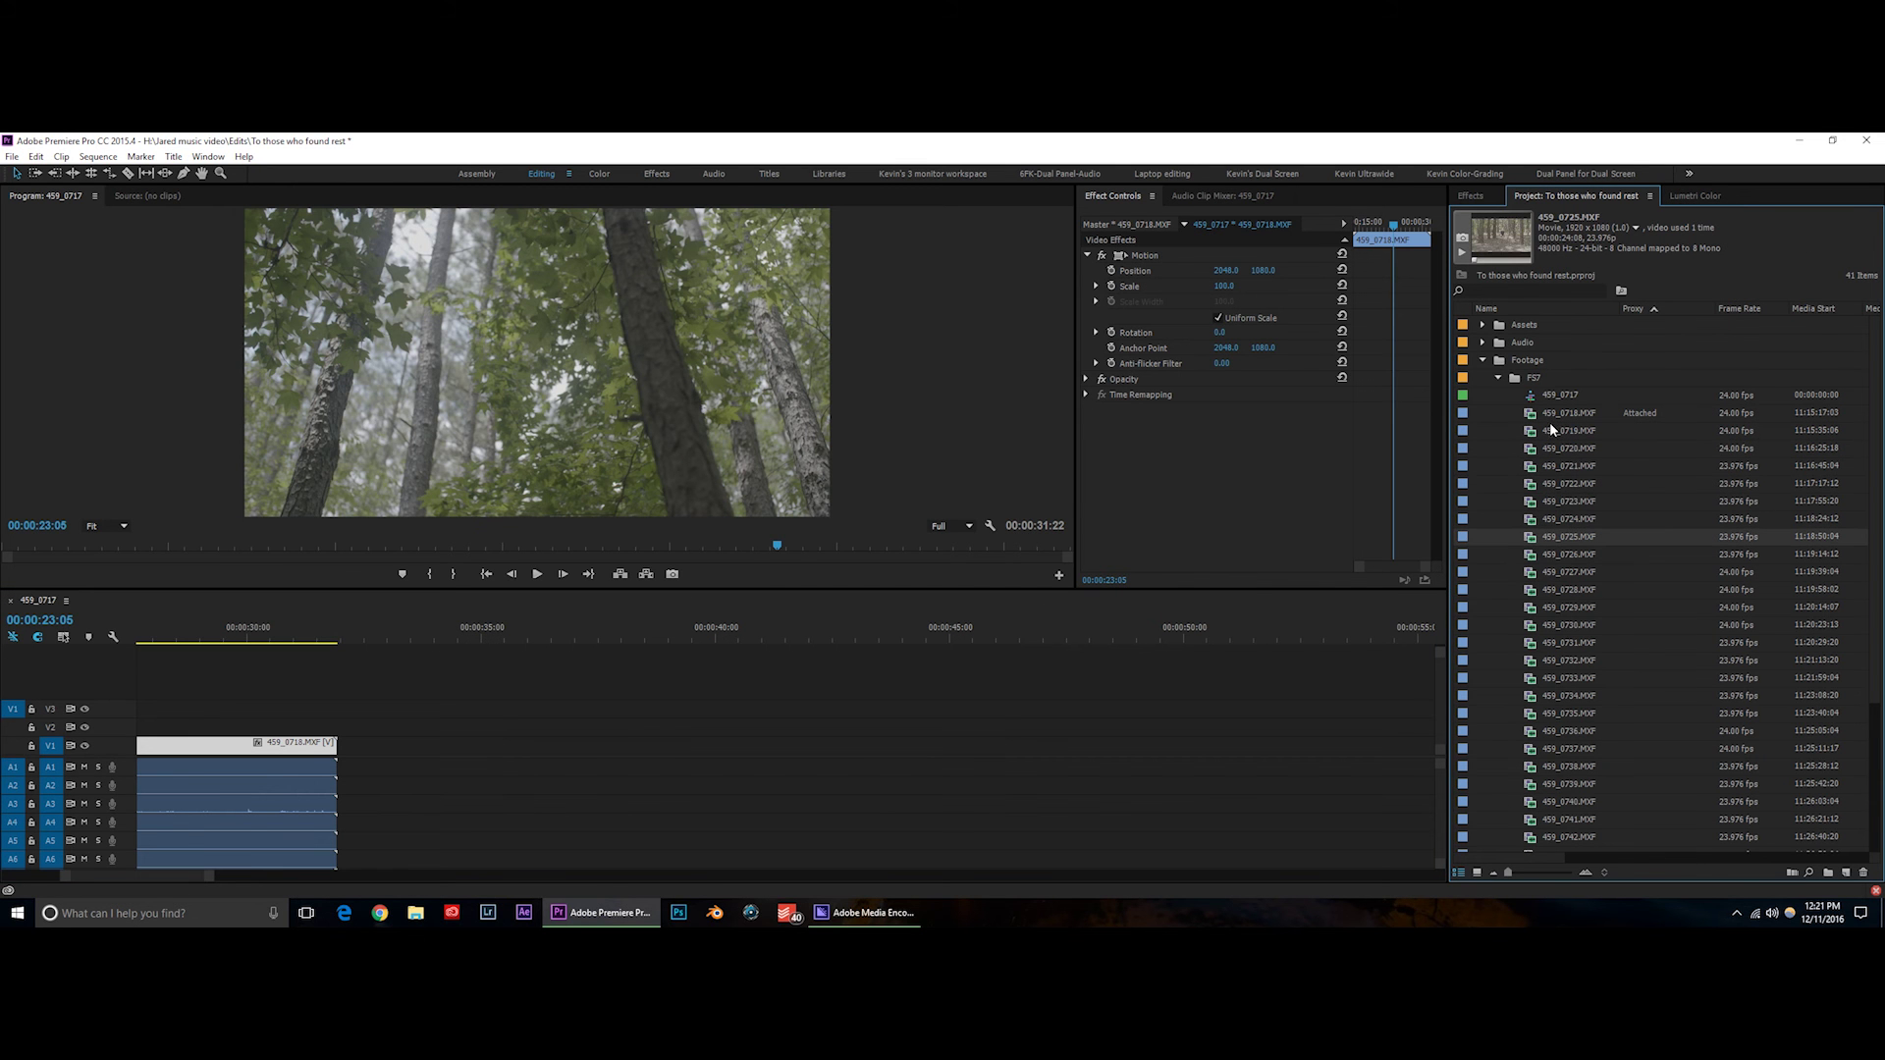
pyautogui.moveTo(1563, 429); pyautogui.dragTo(527, 744)
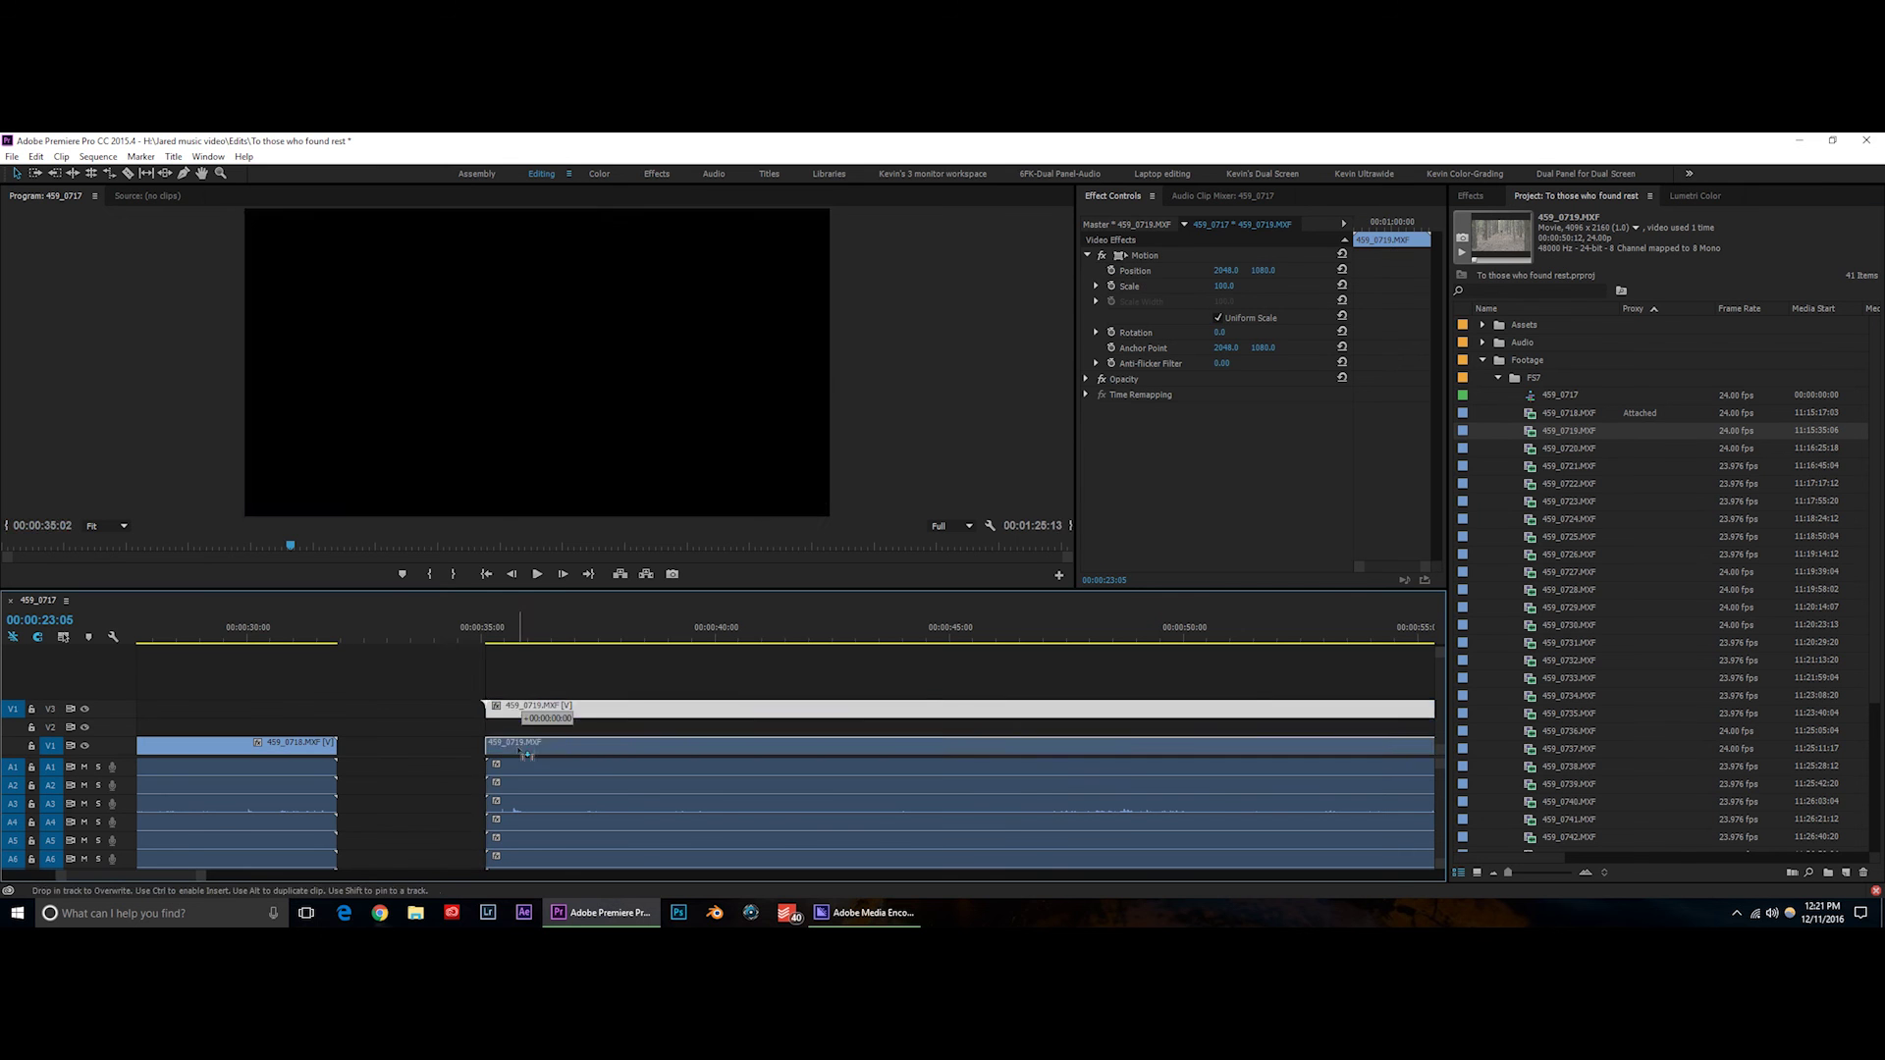
# Open Proxy > Create Proxies for clip 459_0719.MXF.
pyautogui.rightClick(1579, 442)
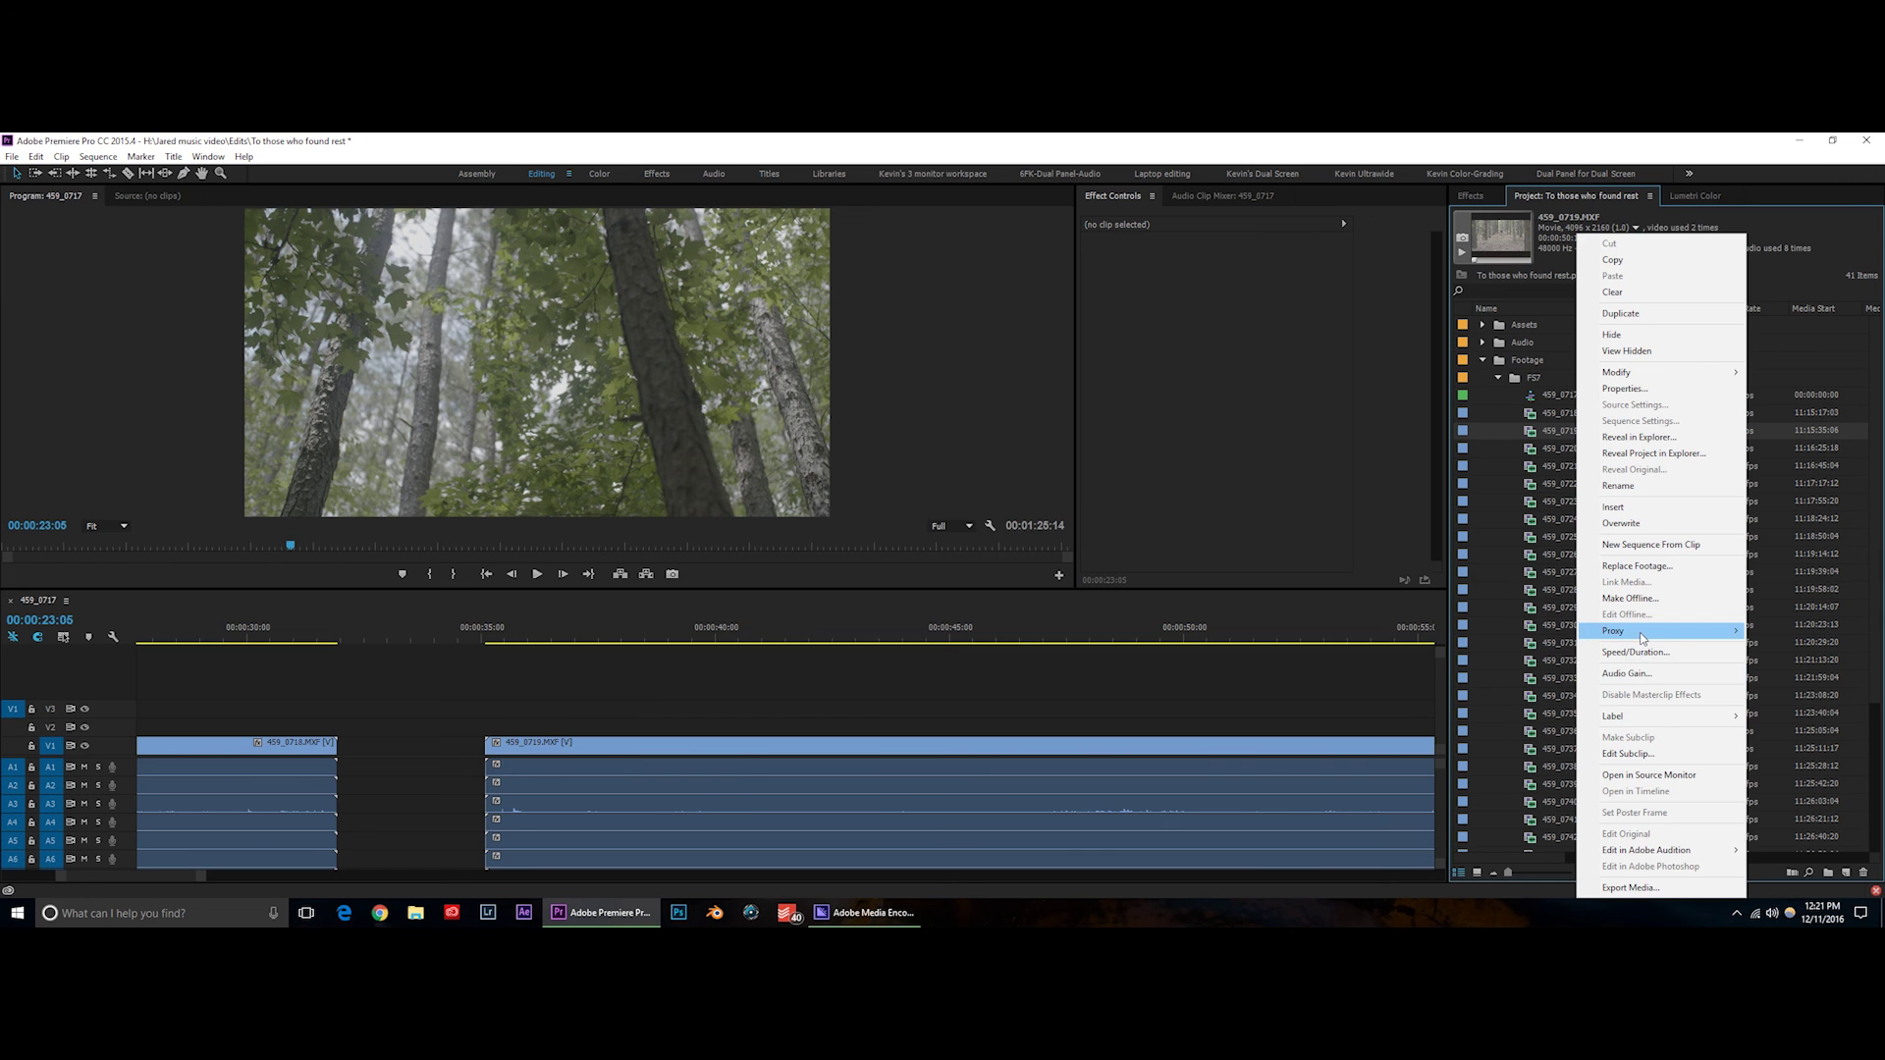
pyautogui.moveTo(1639, 631)
pyautogui.click(1435, 633)
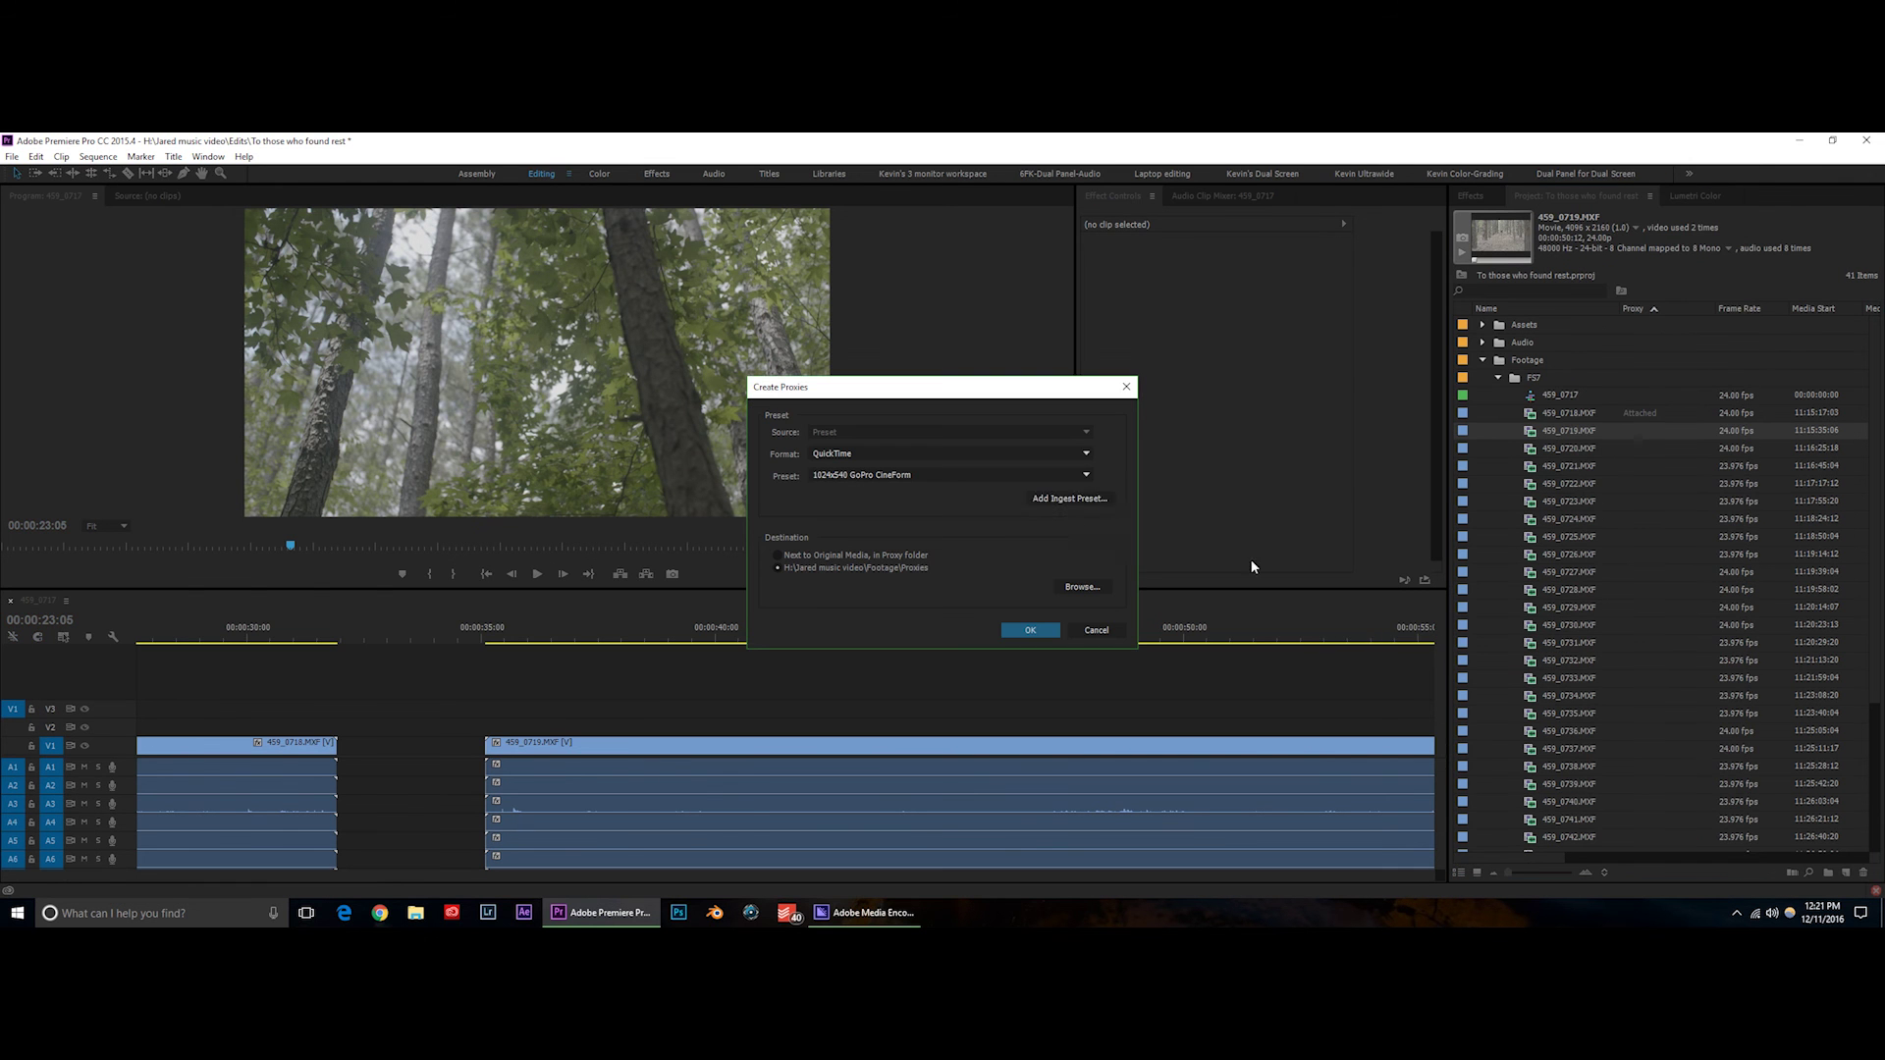
# Open Import Preset and browse to the C:\Users\user folder.
pyautogui.click(1049, 500)
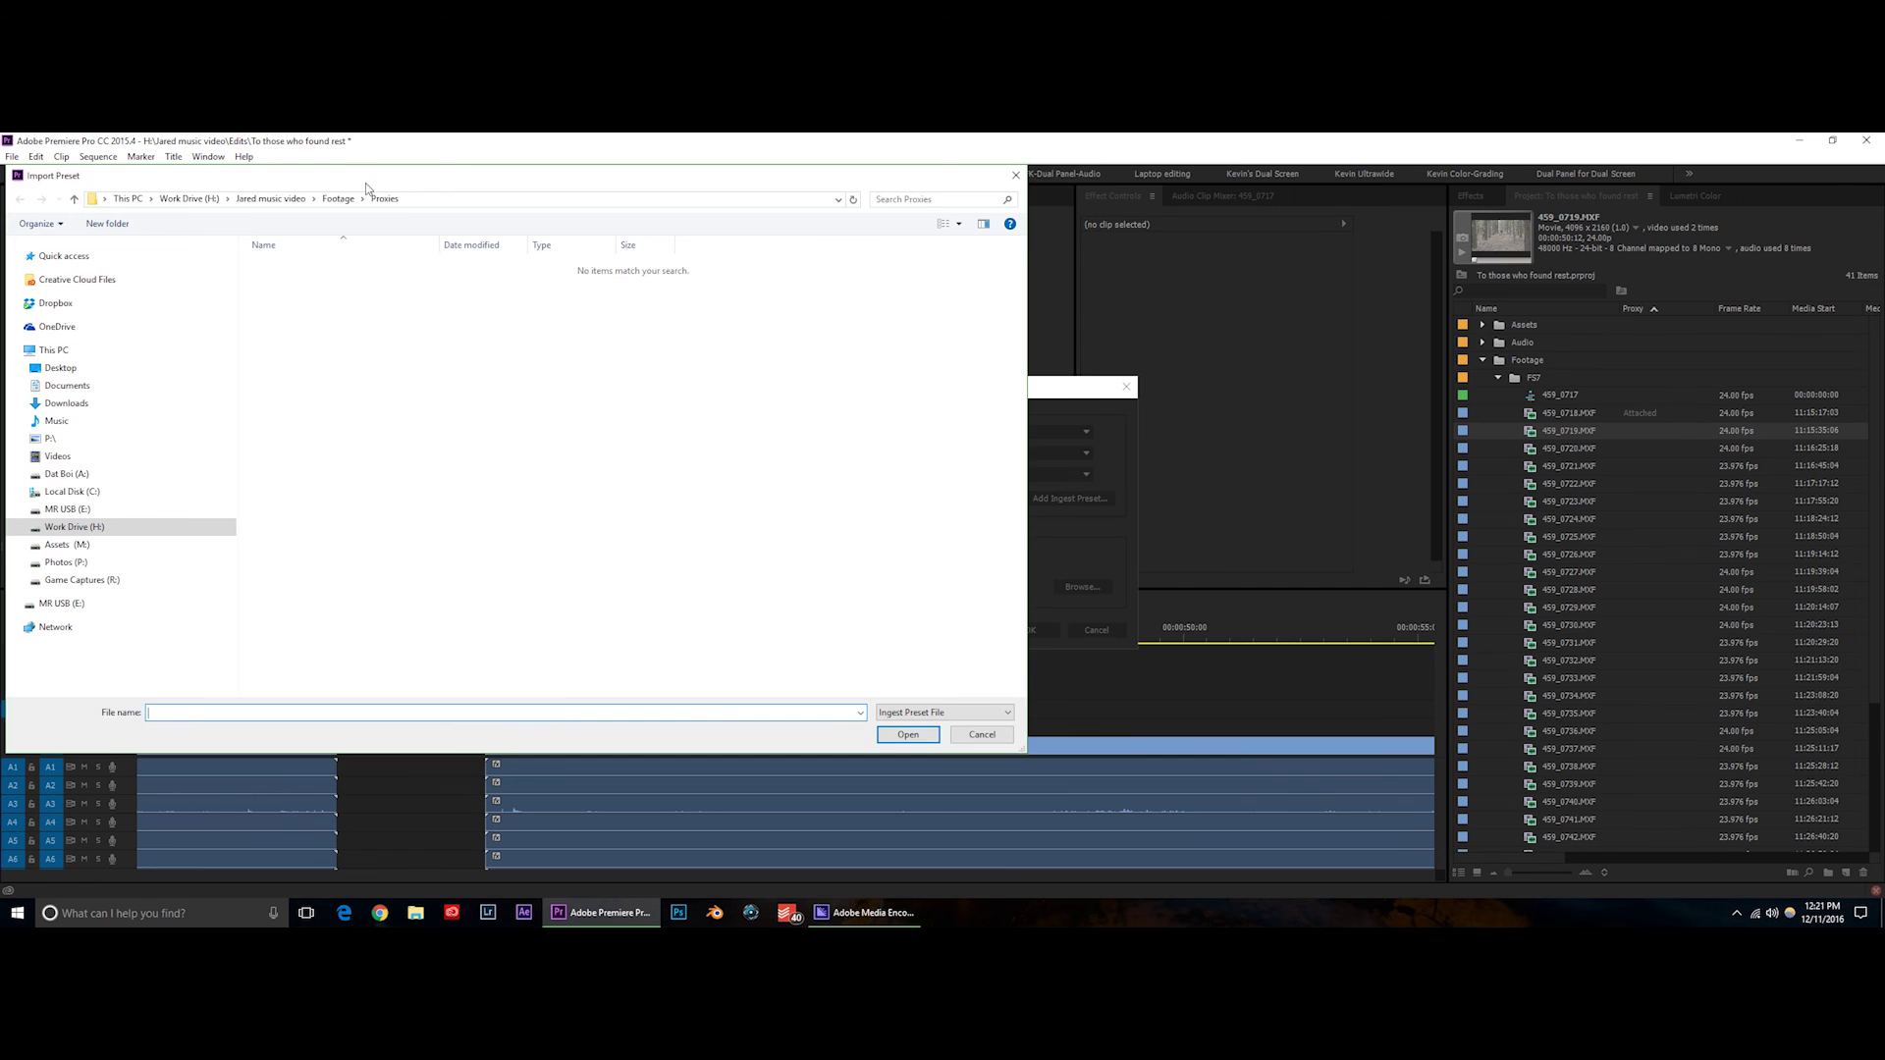
pyautogui.moveTo(366, 179); pyautogui.dragTo(466, 176)
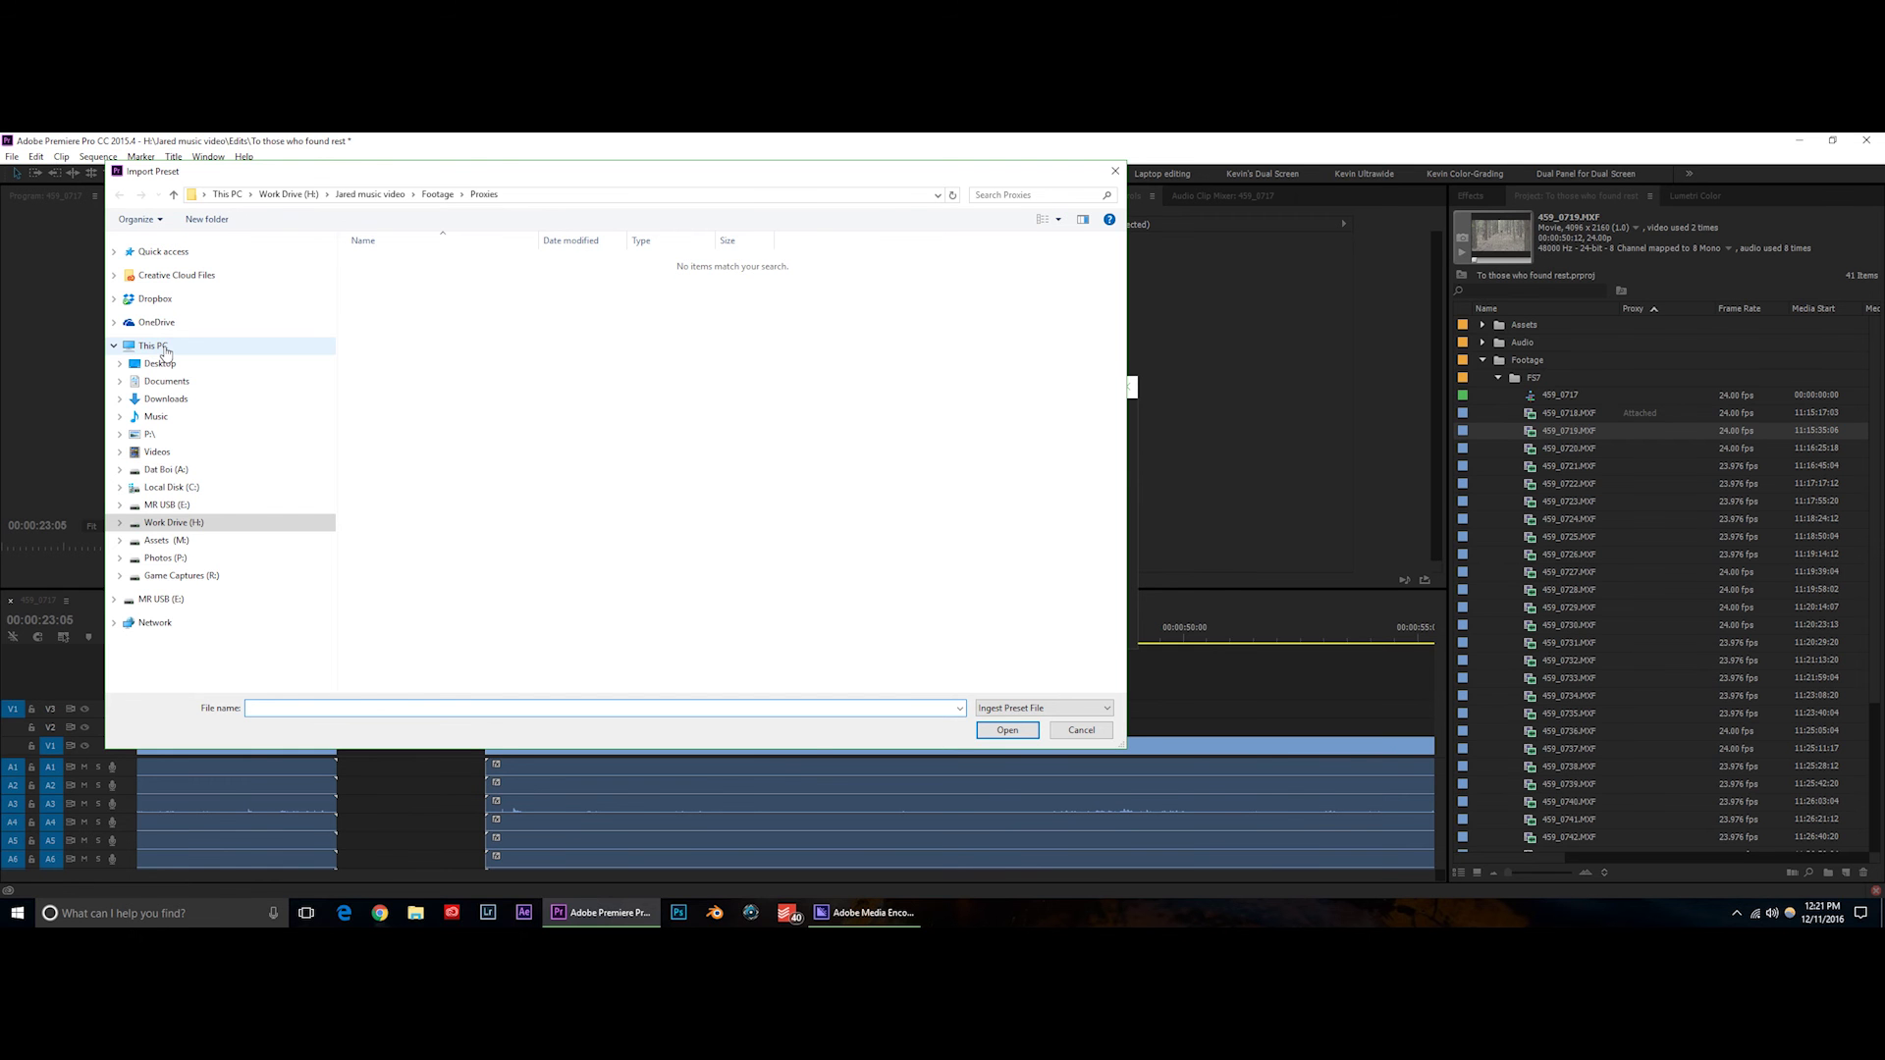
pyautogui.click(162, 354)
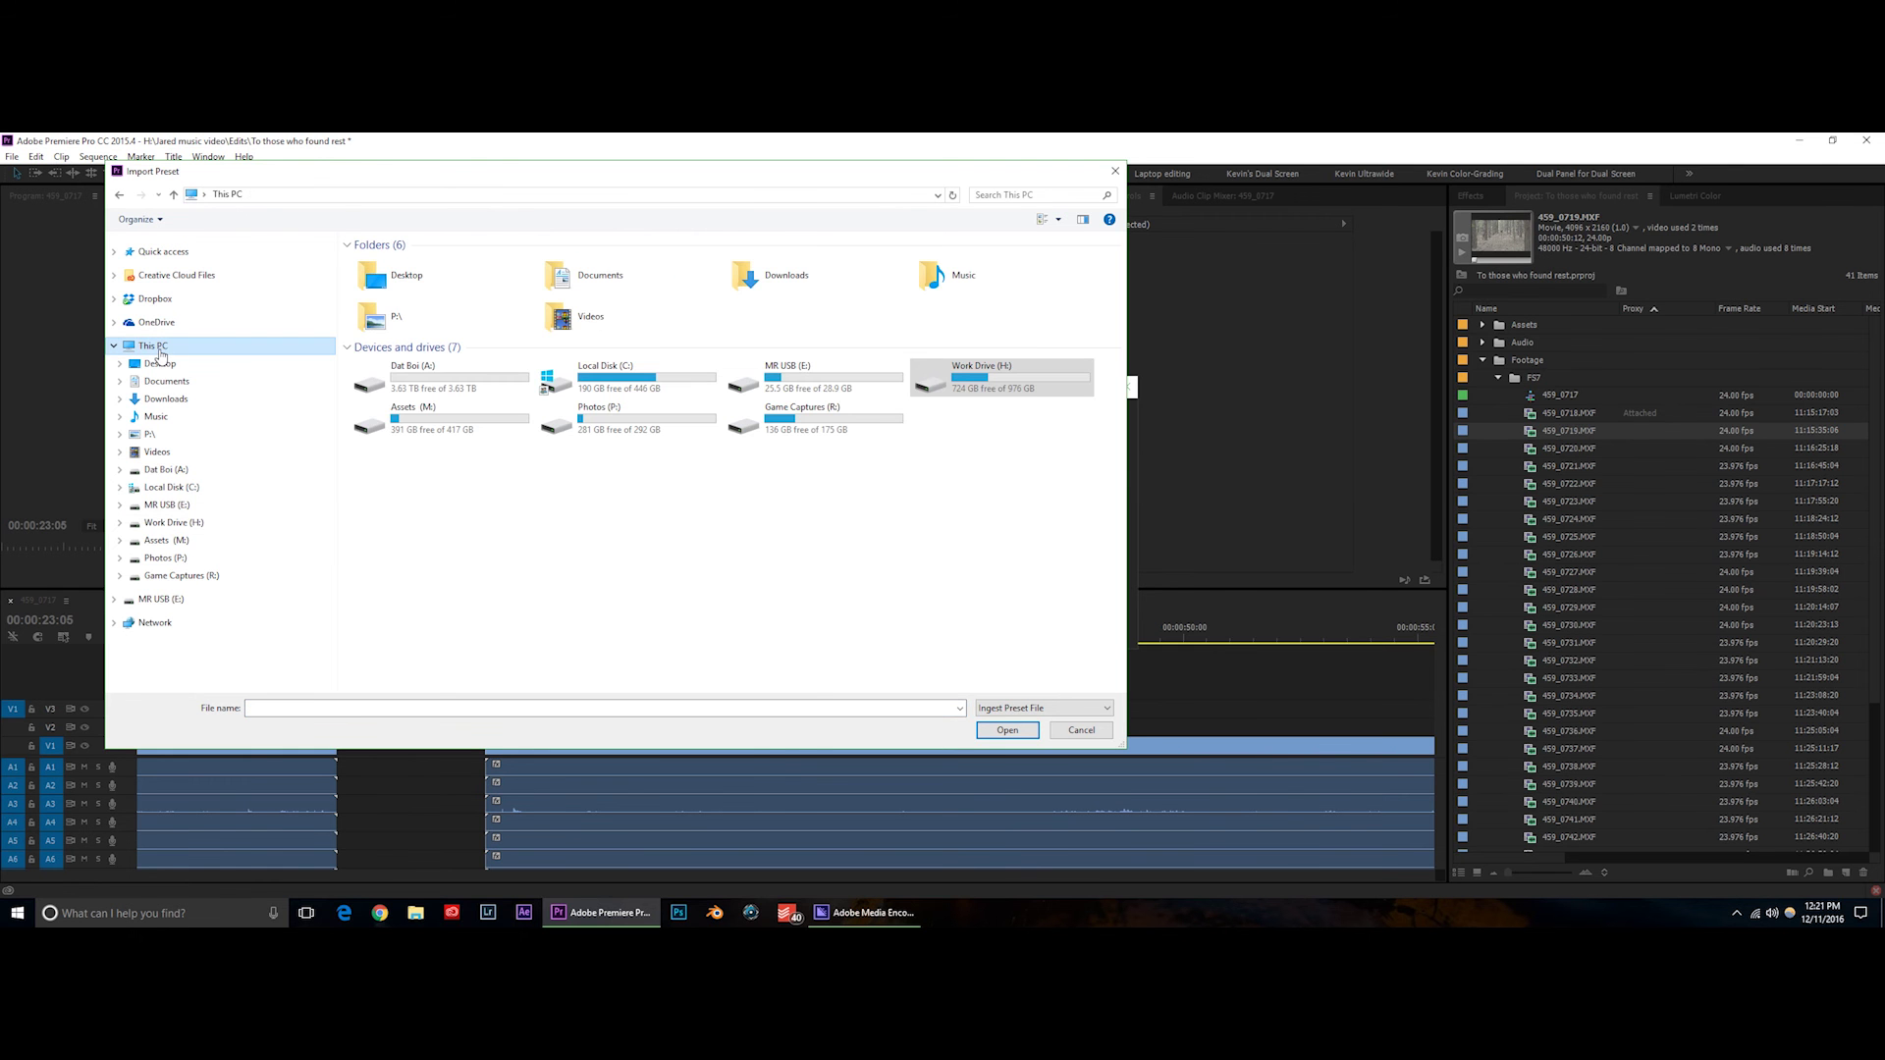
pyautogui.doubleClick(669, 378)
pyautogui.doubleClick(377, 401)
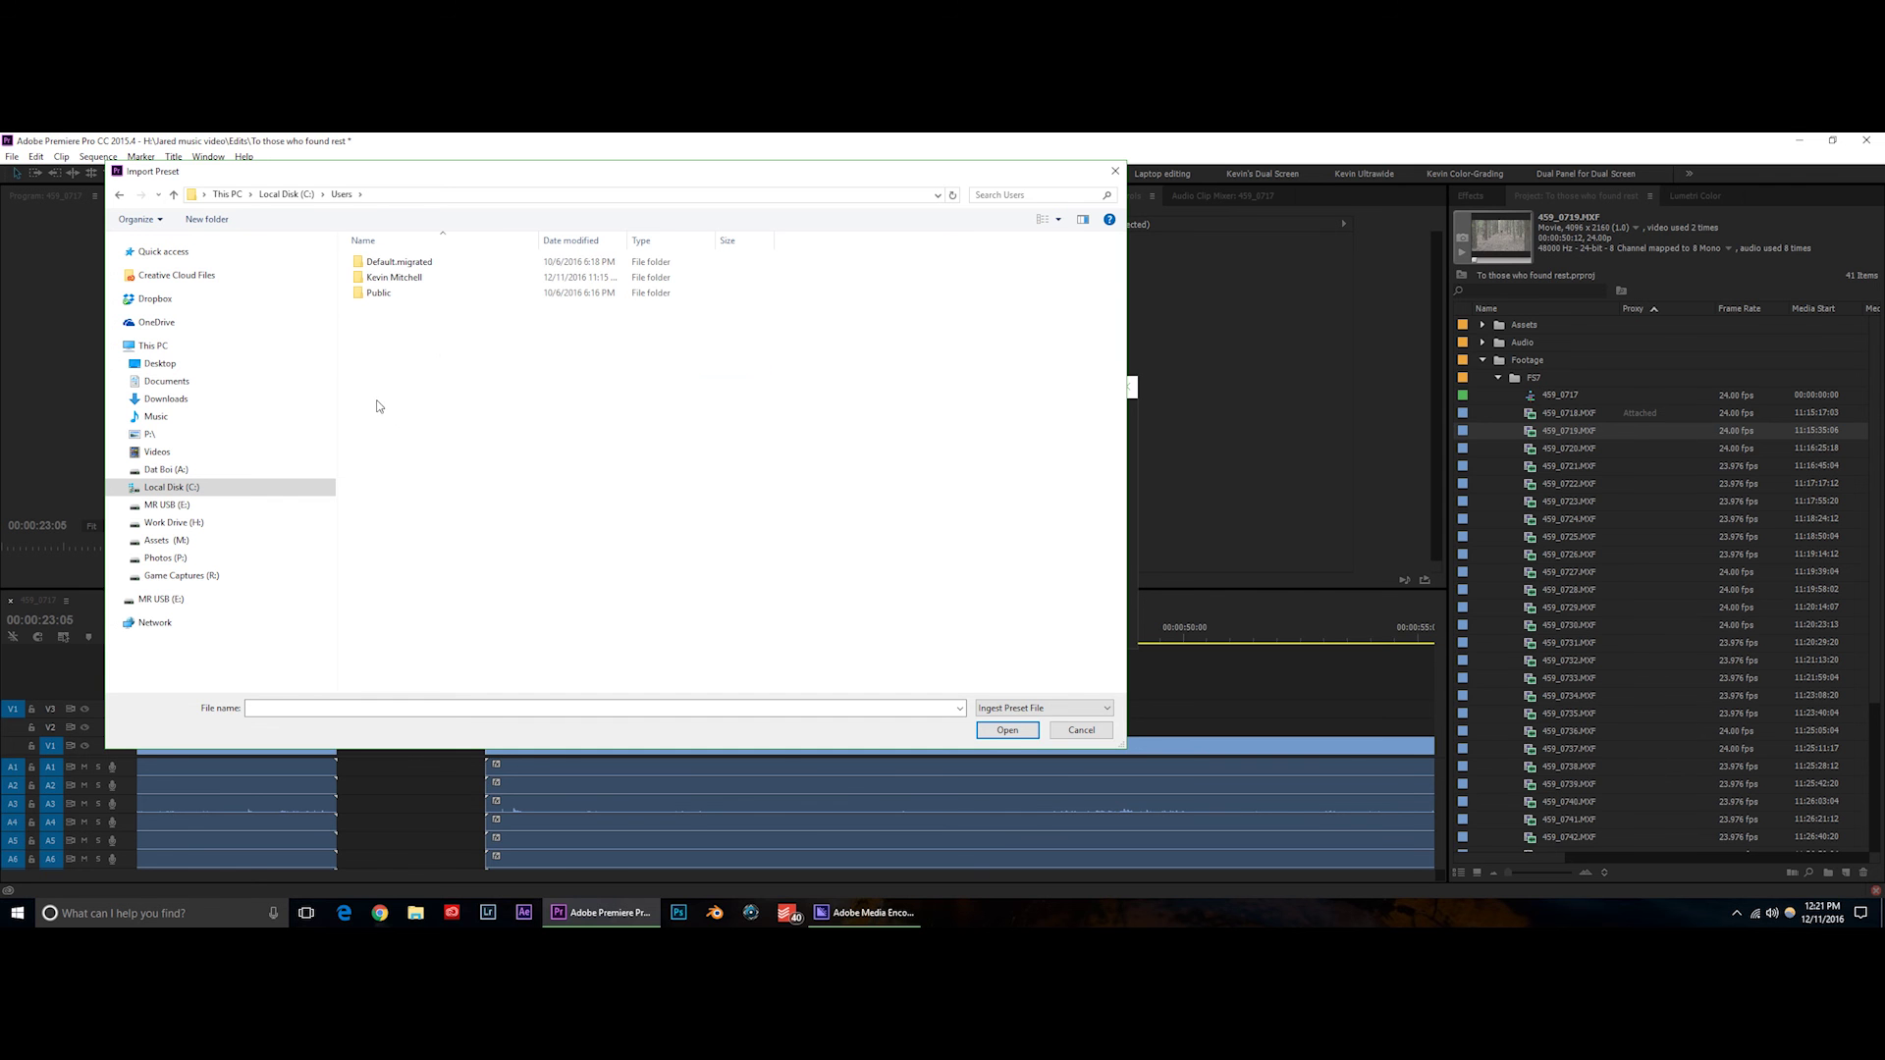
pyautogui.doubleClick(403, 281)
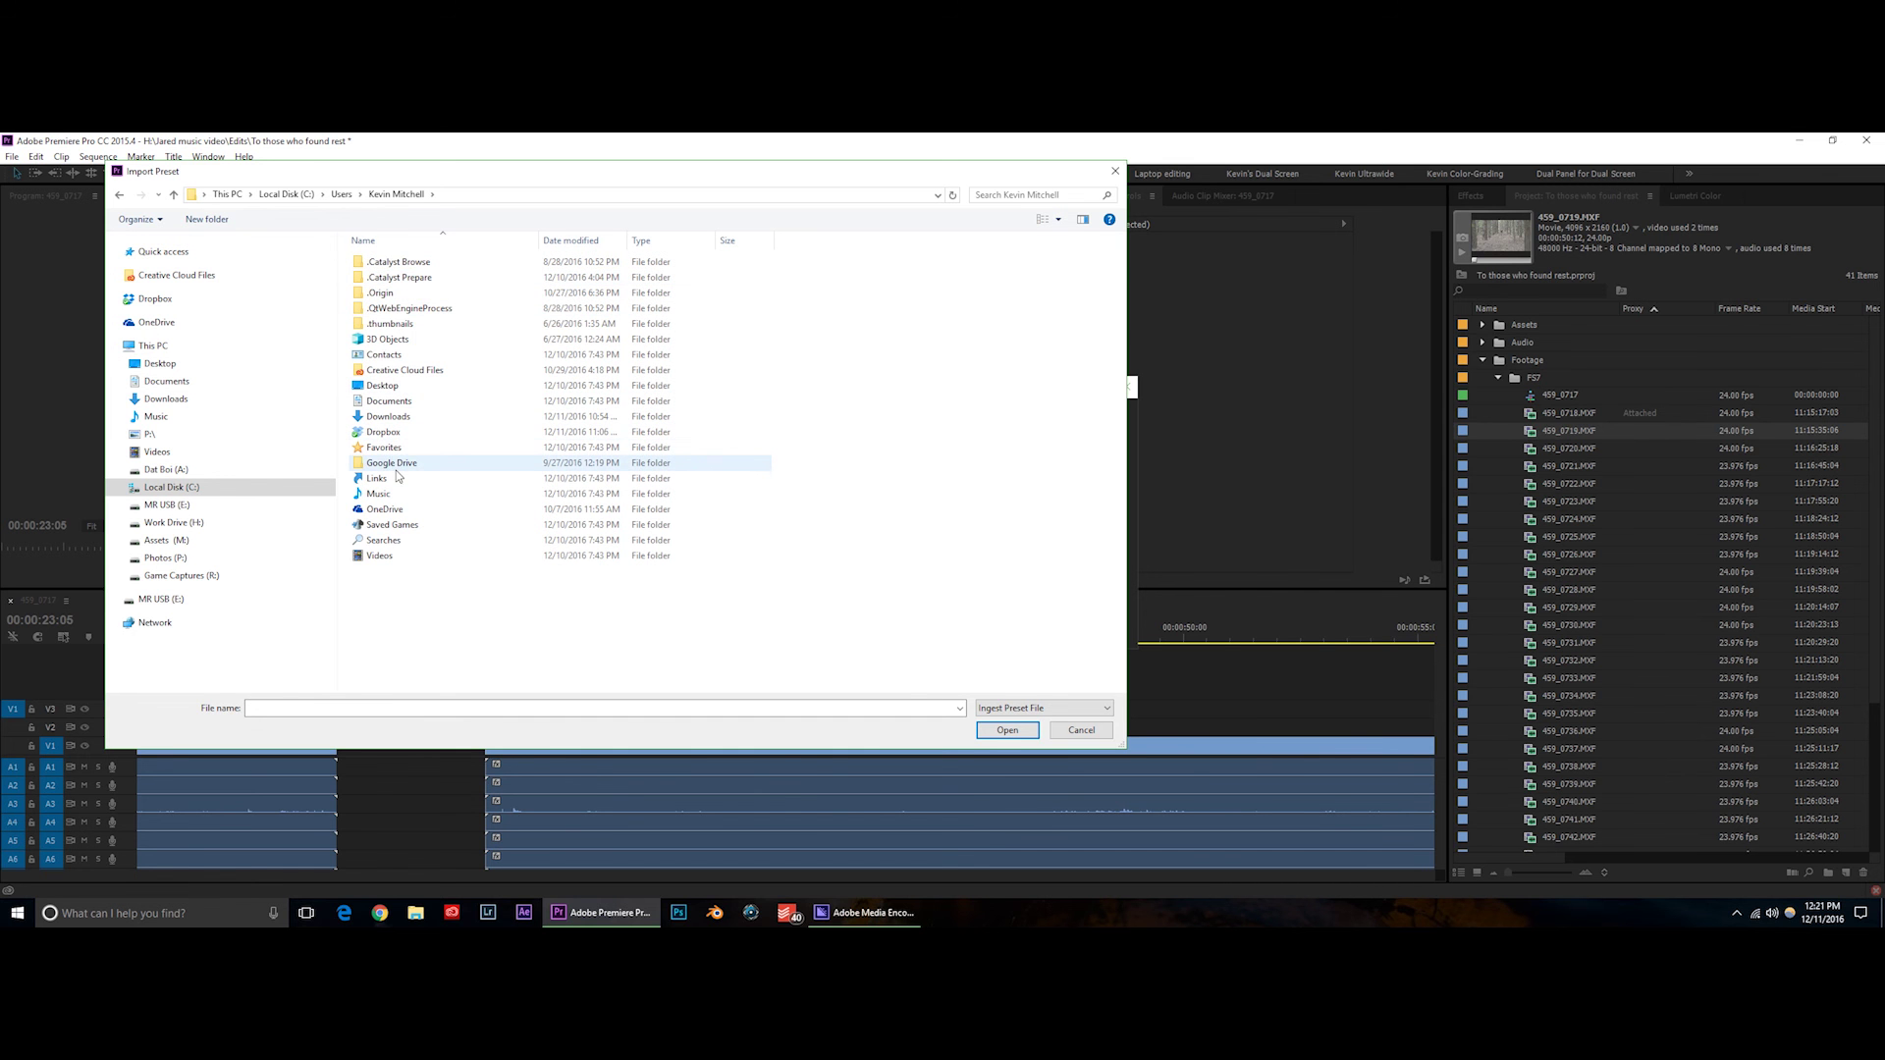
# Import Cineform 720 ingest.epr from Documents\Adobe\Adobe Media Encoder\10.0\Presets.
pyautogui.doubleClick(393, 401)
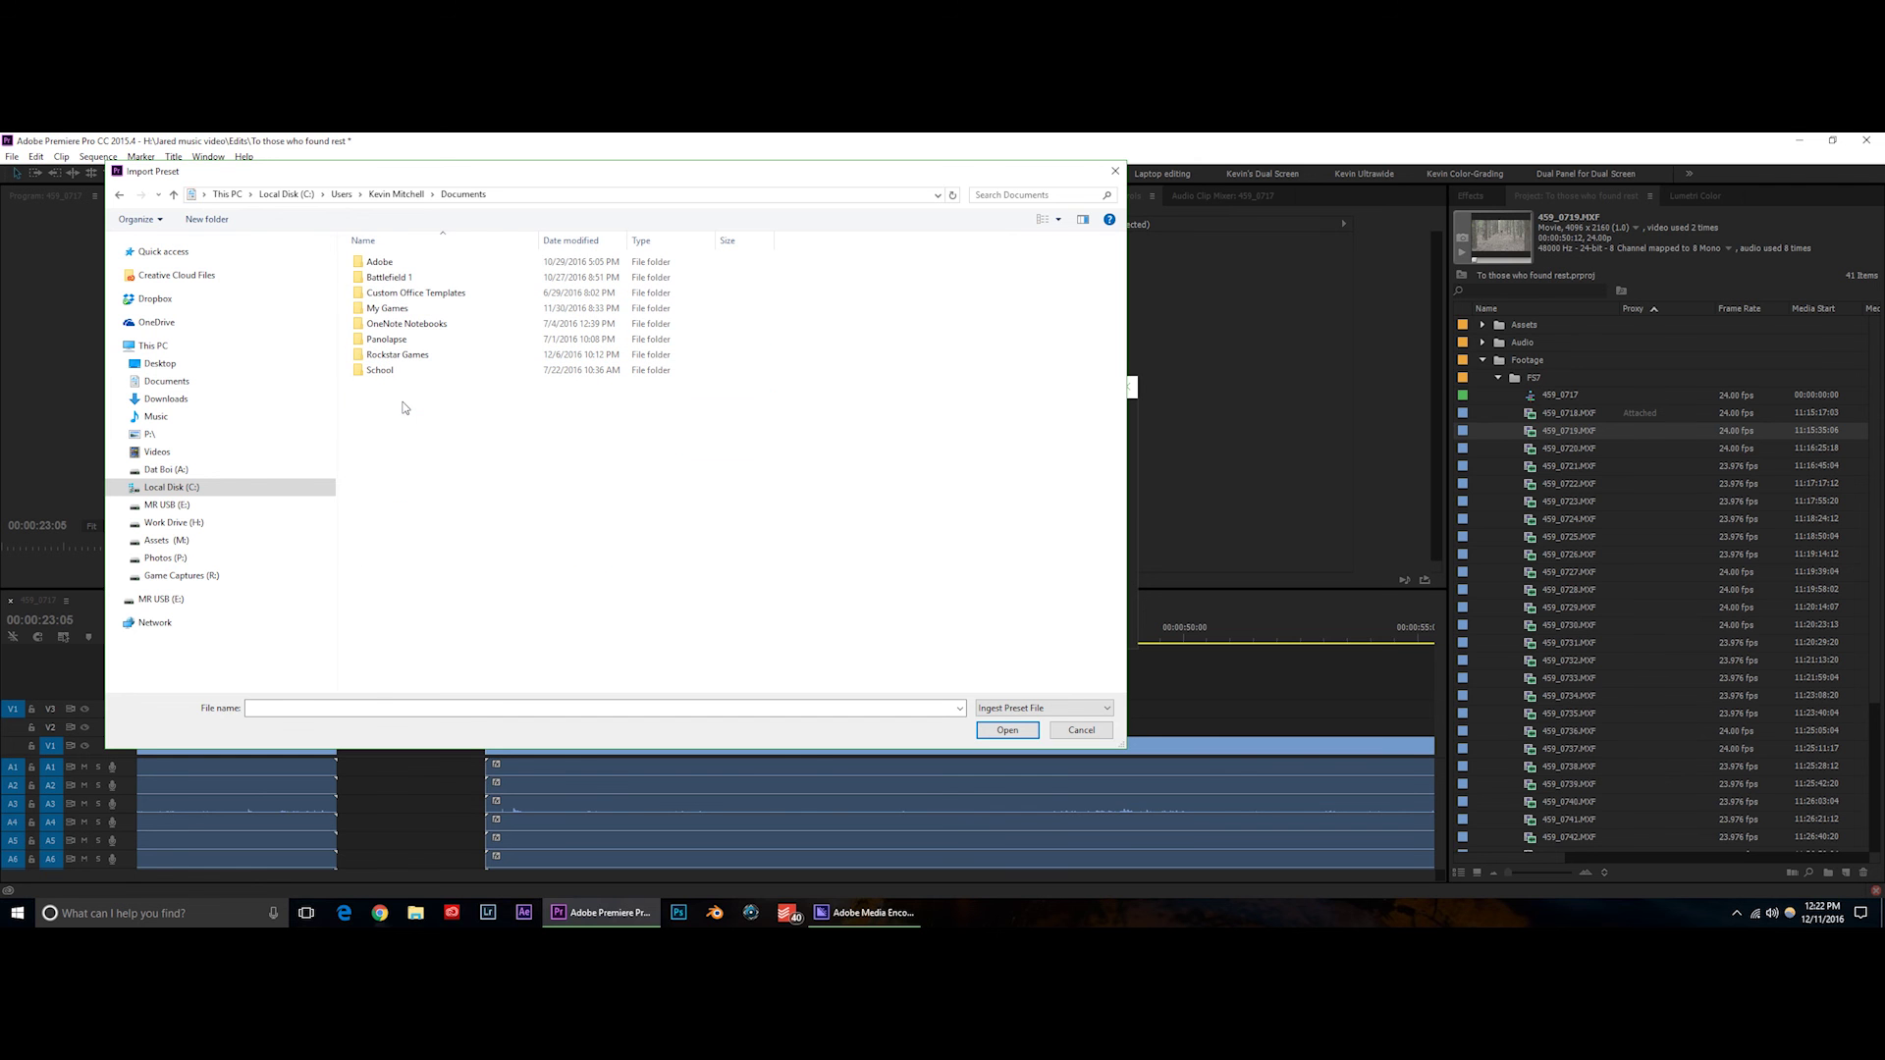
pyautogui.doubleClick(397, 265)
pyautogui.doubleClick(398, 263)
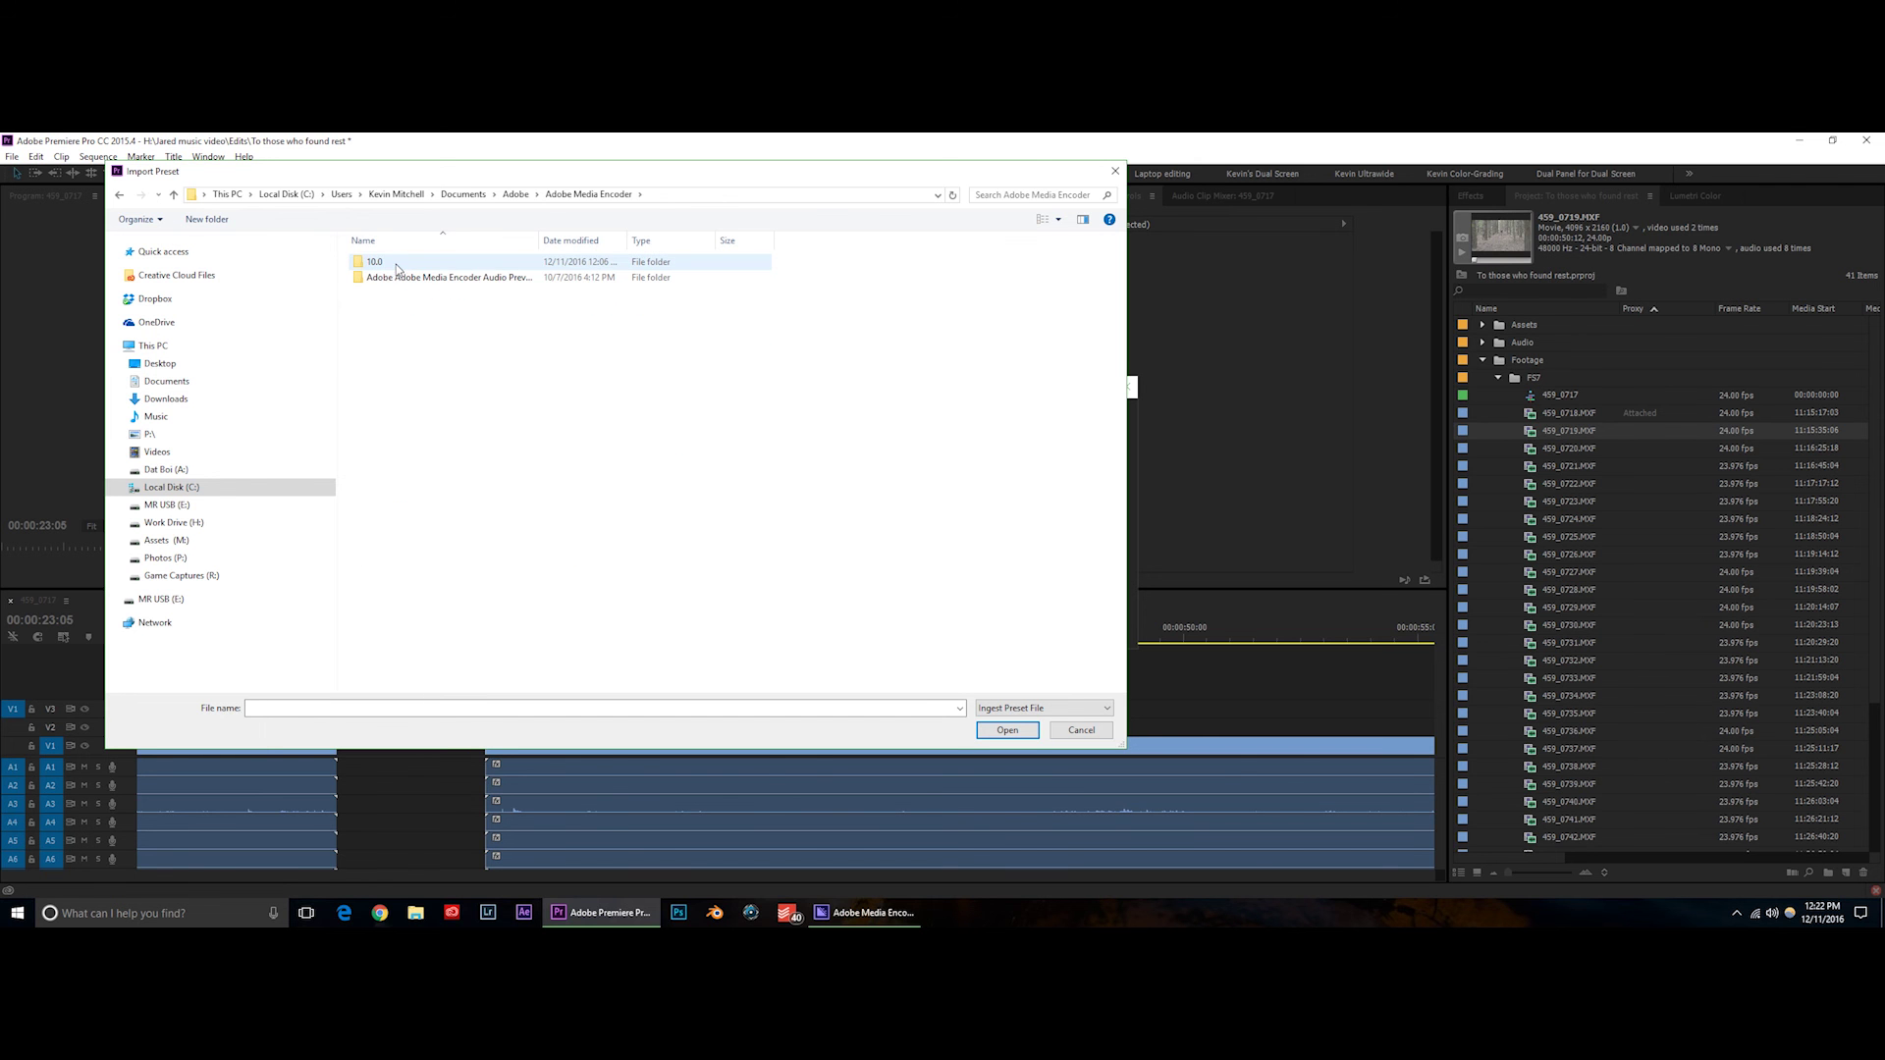
pyautogui.doubleClick(390, 265)
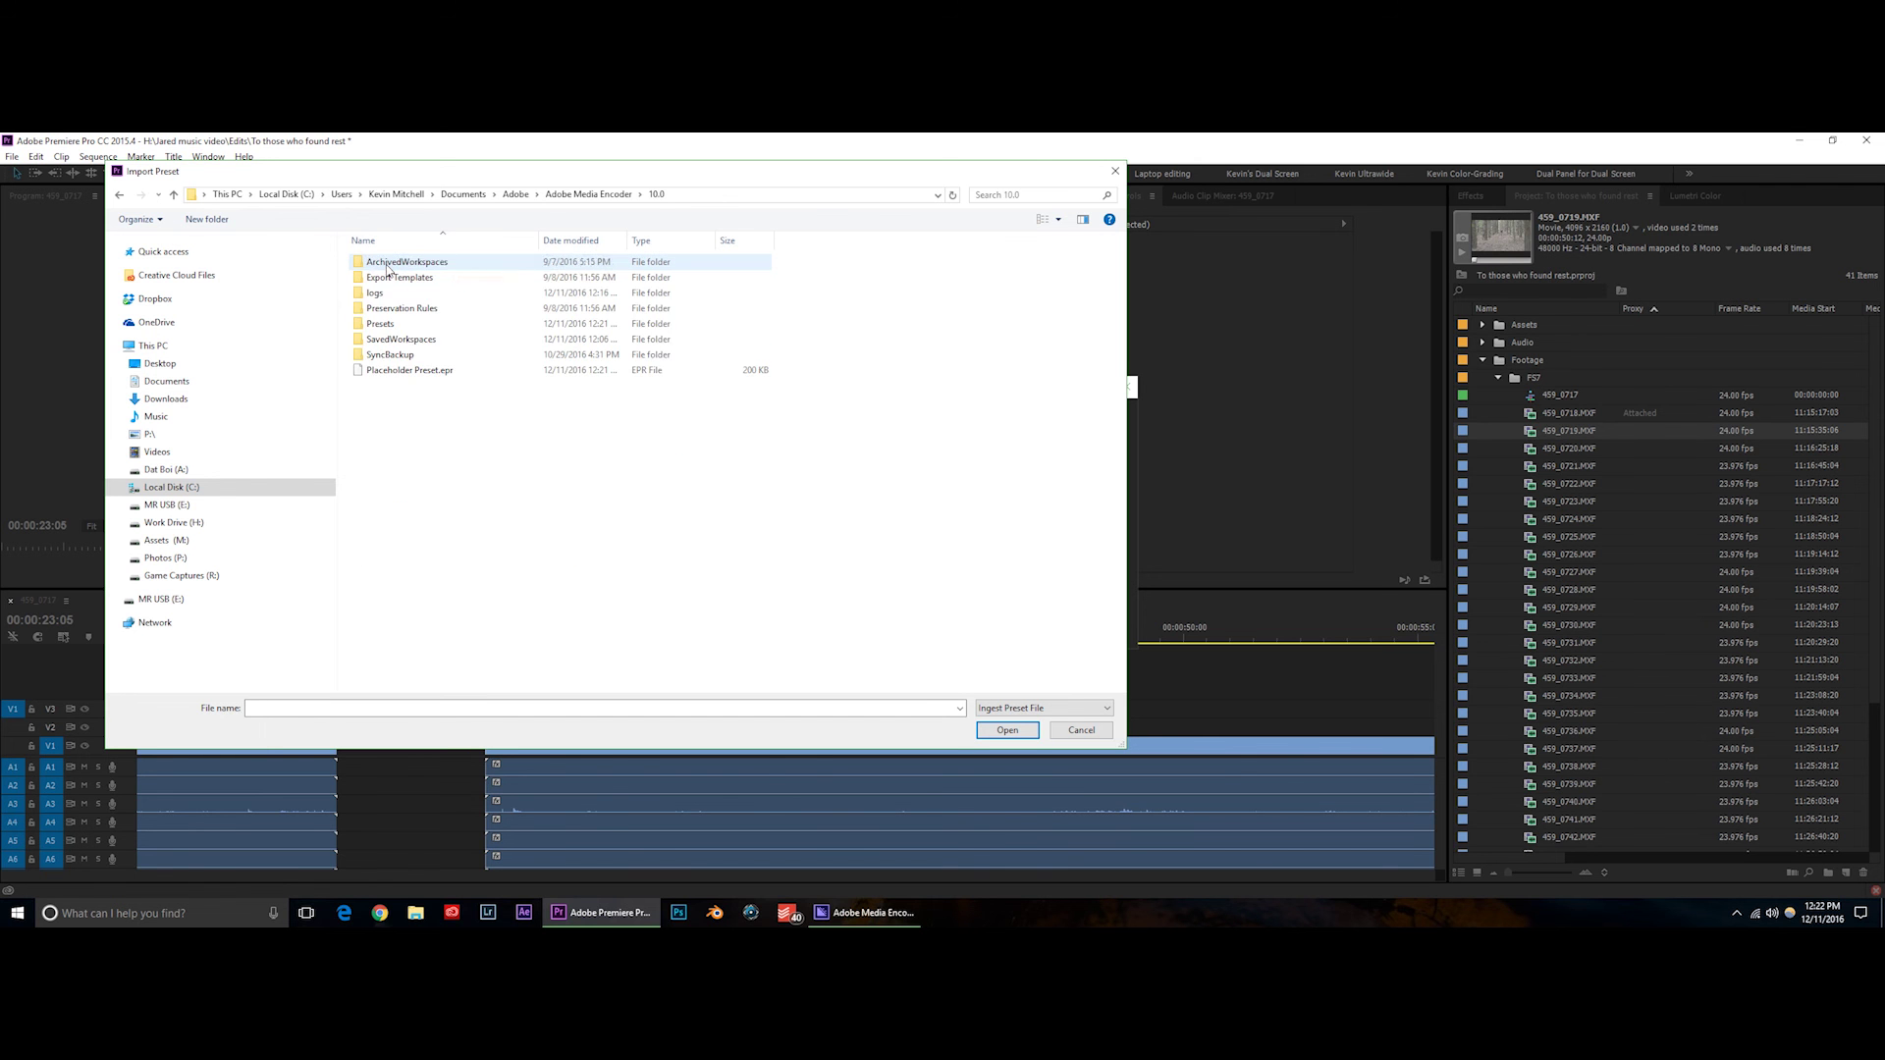
pyautogui.doubleClick(393, 324)
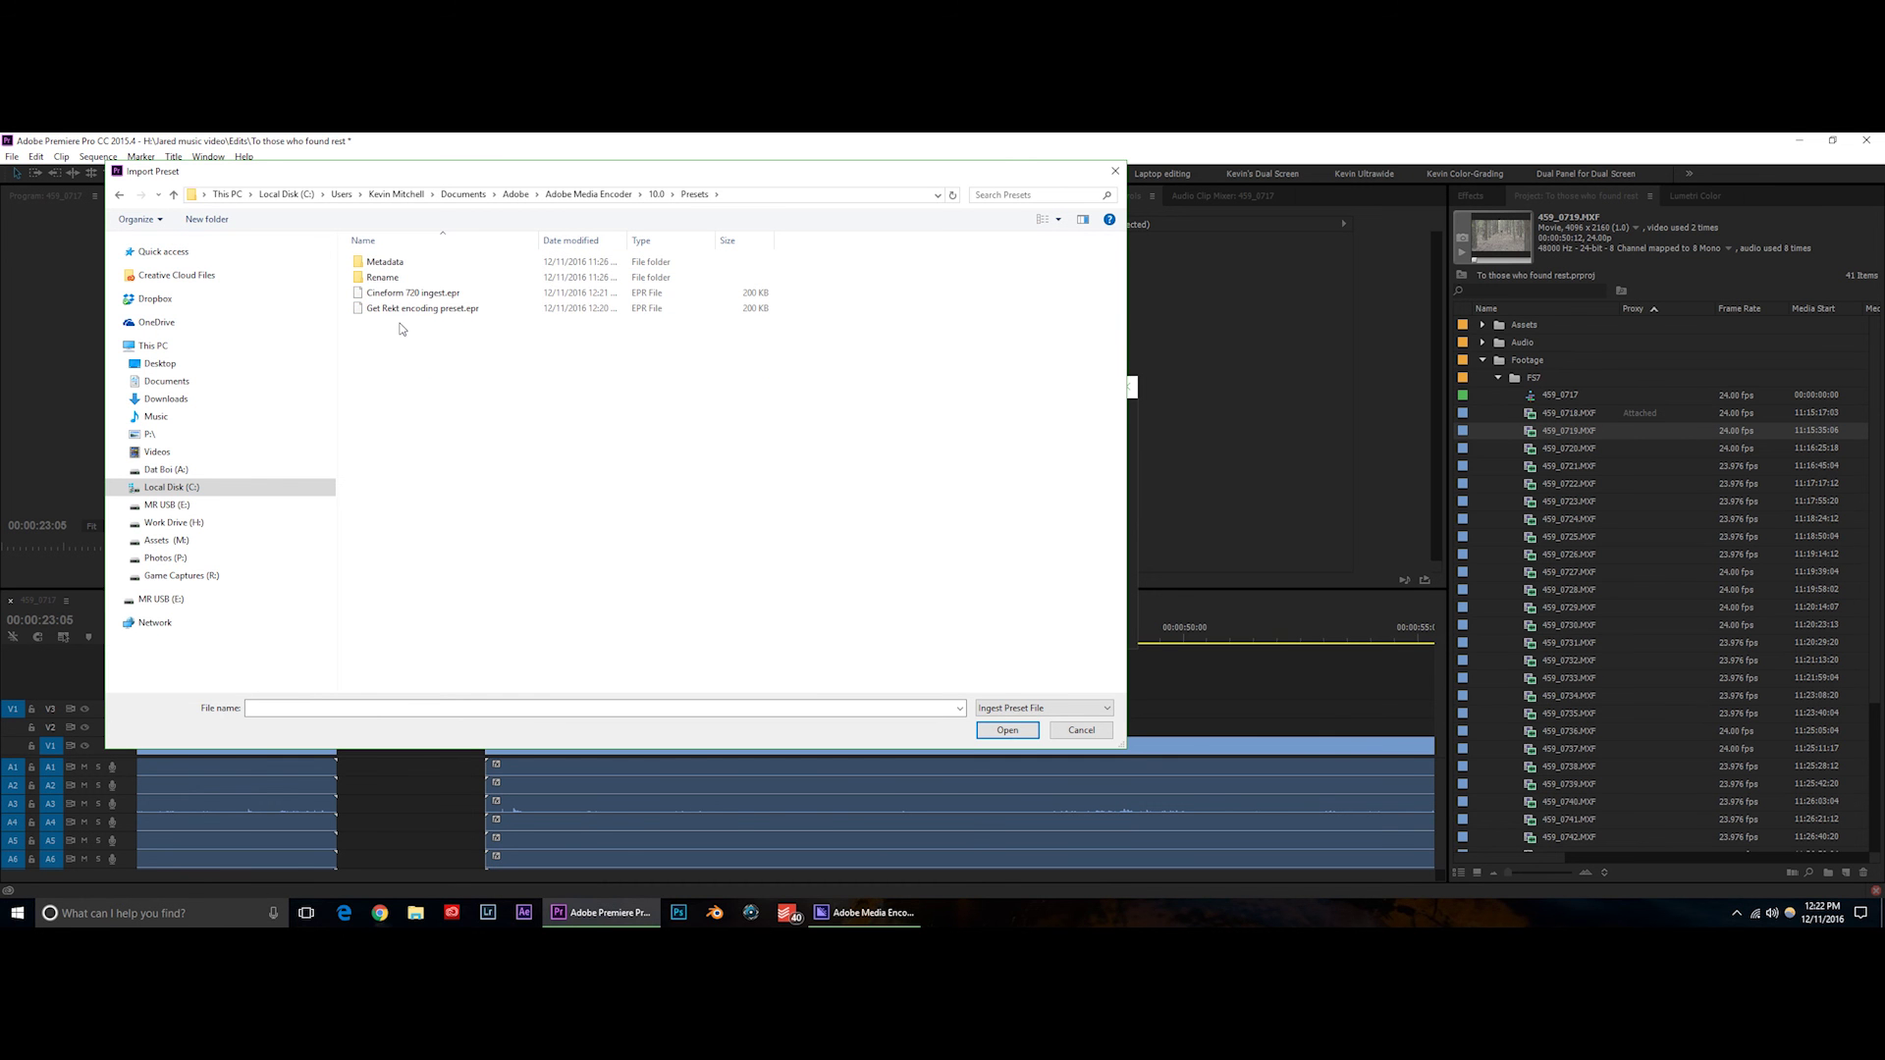
pyautogui.click(417, 294)
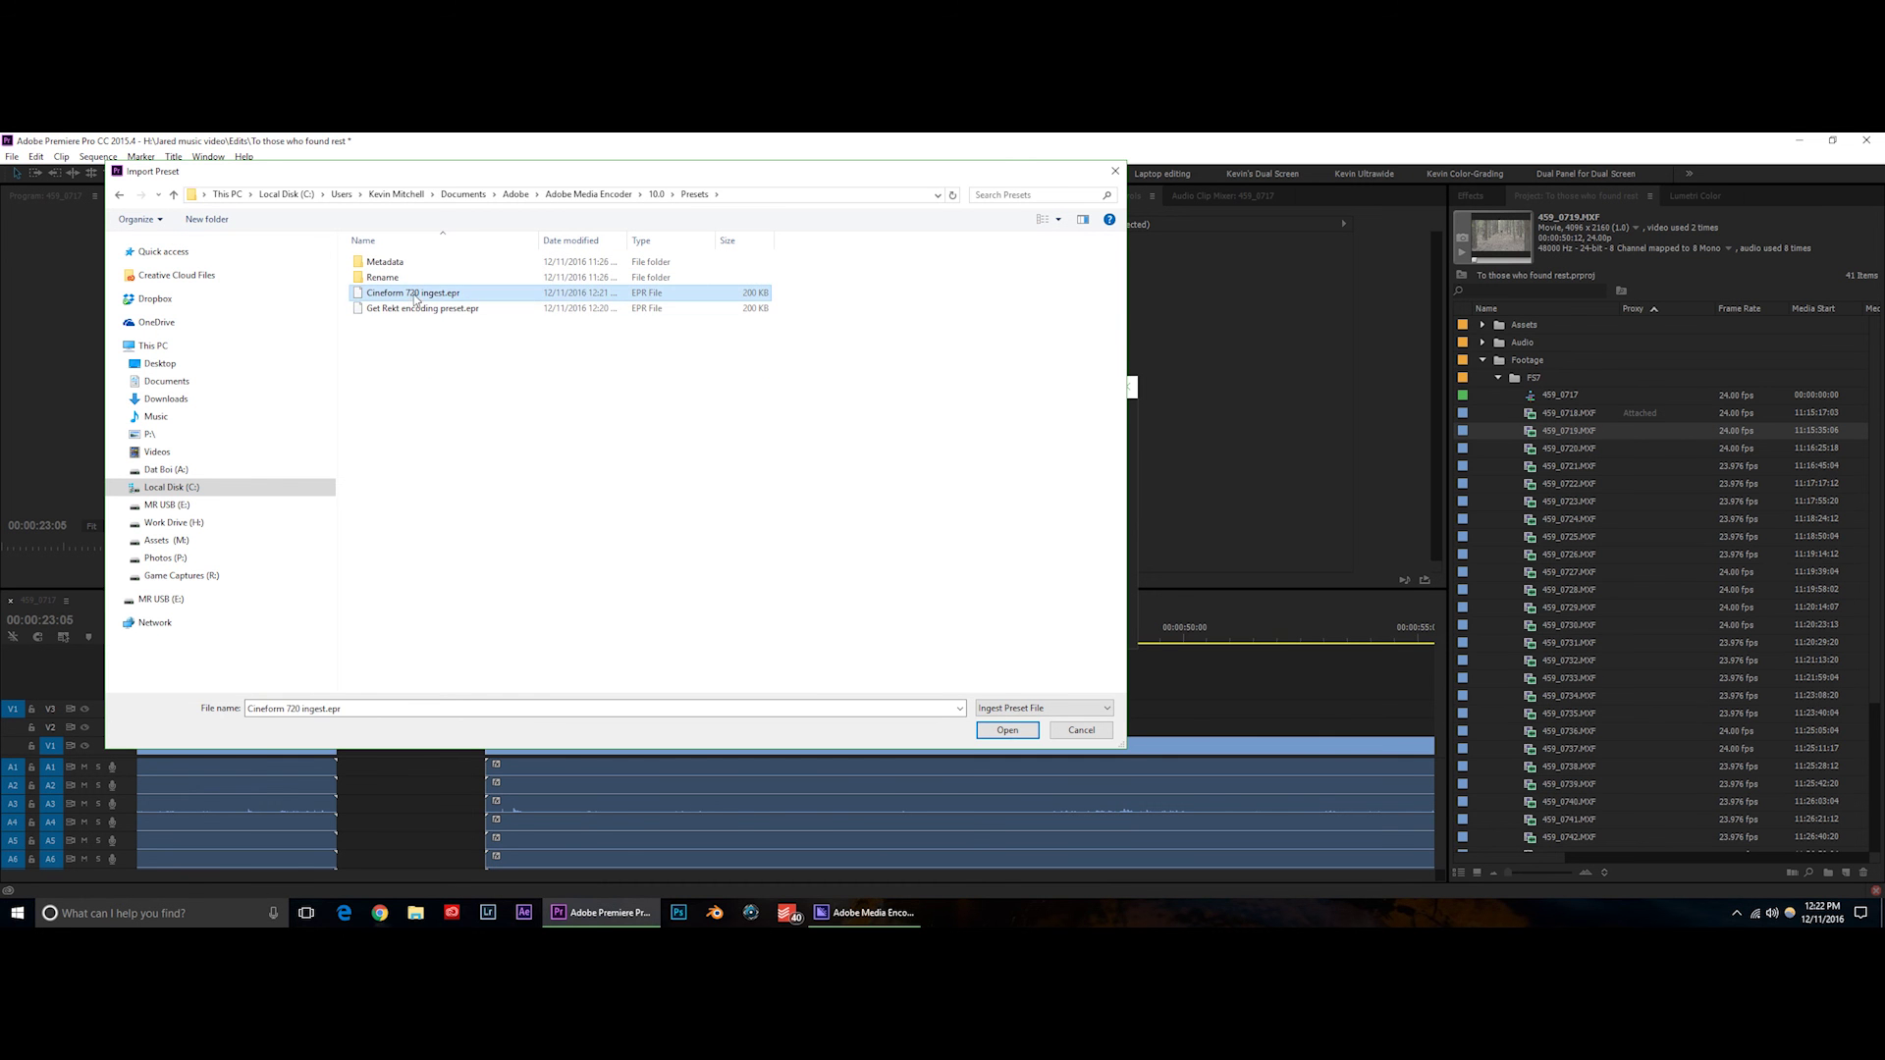
pyautogui.click(1006, 731)
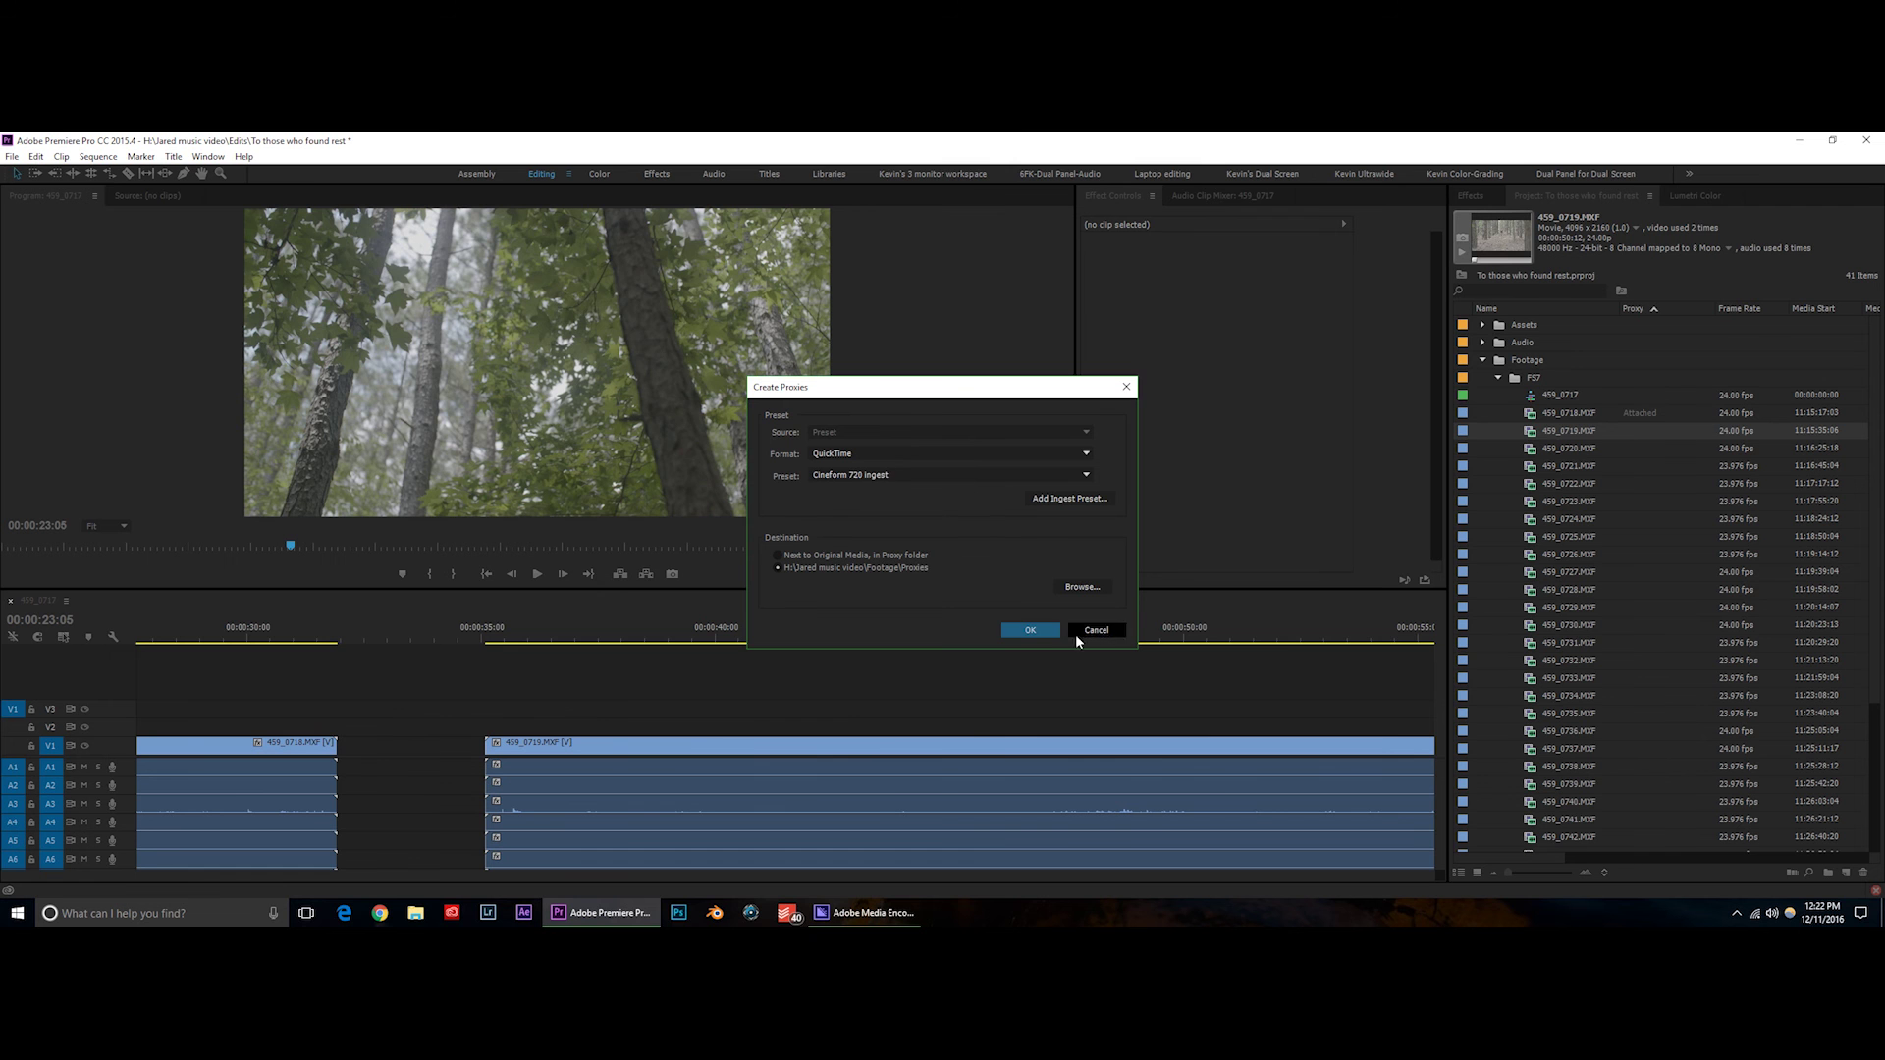
# Start the 459_0719 proxy encode, check the Media Encoder queue, and review the Proxy column.
pyautogui.click(1031, 631)
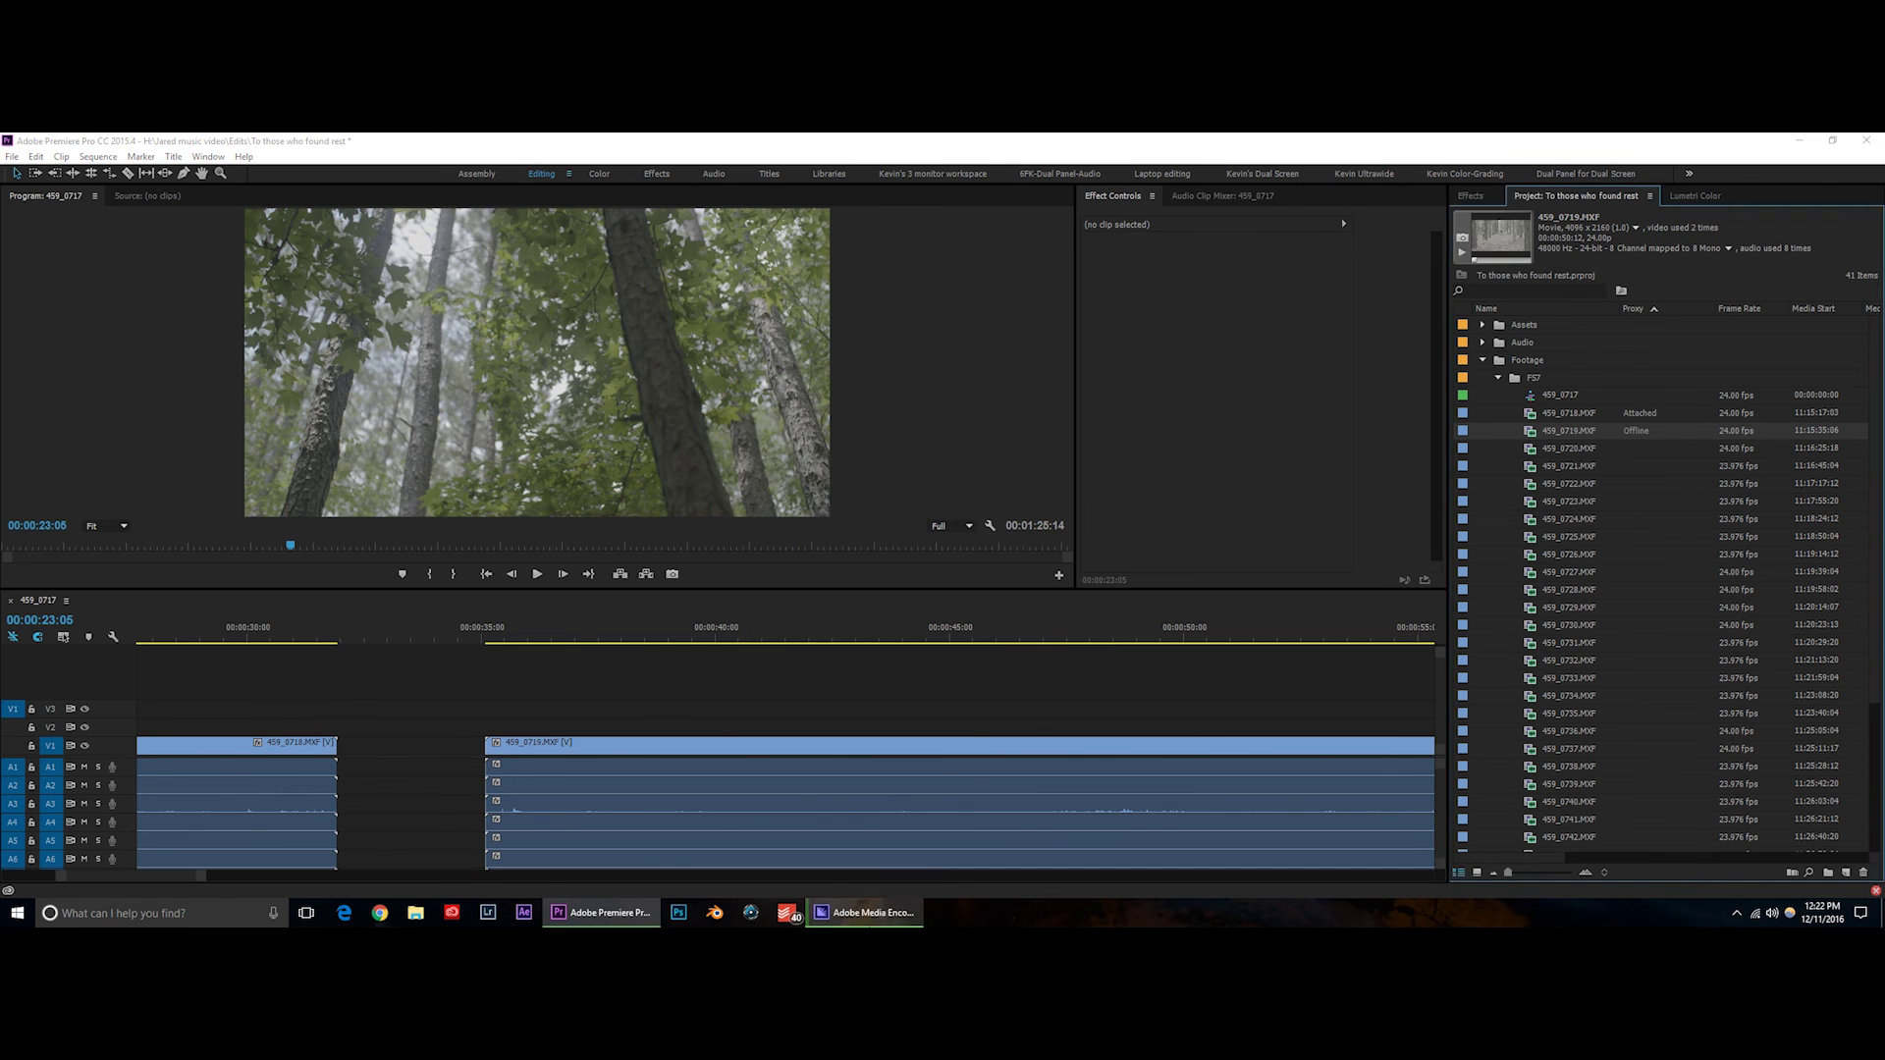
pyautogui.click(831, 910)
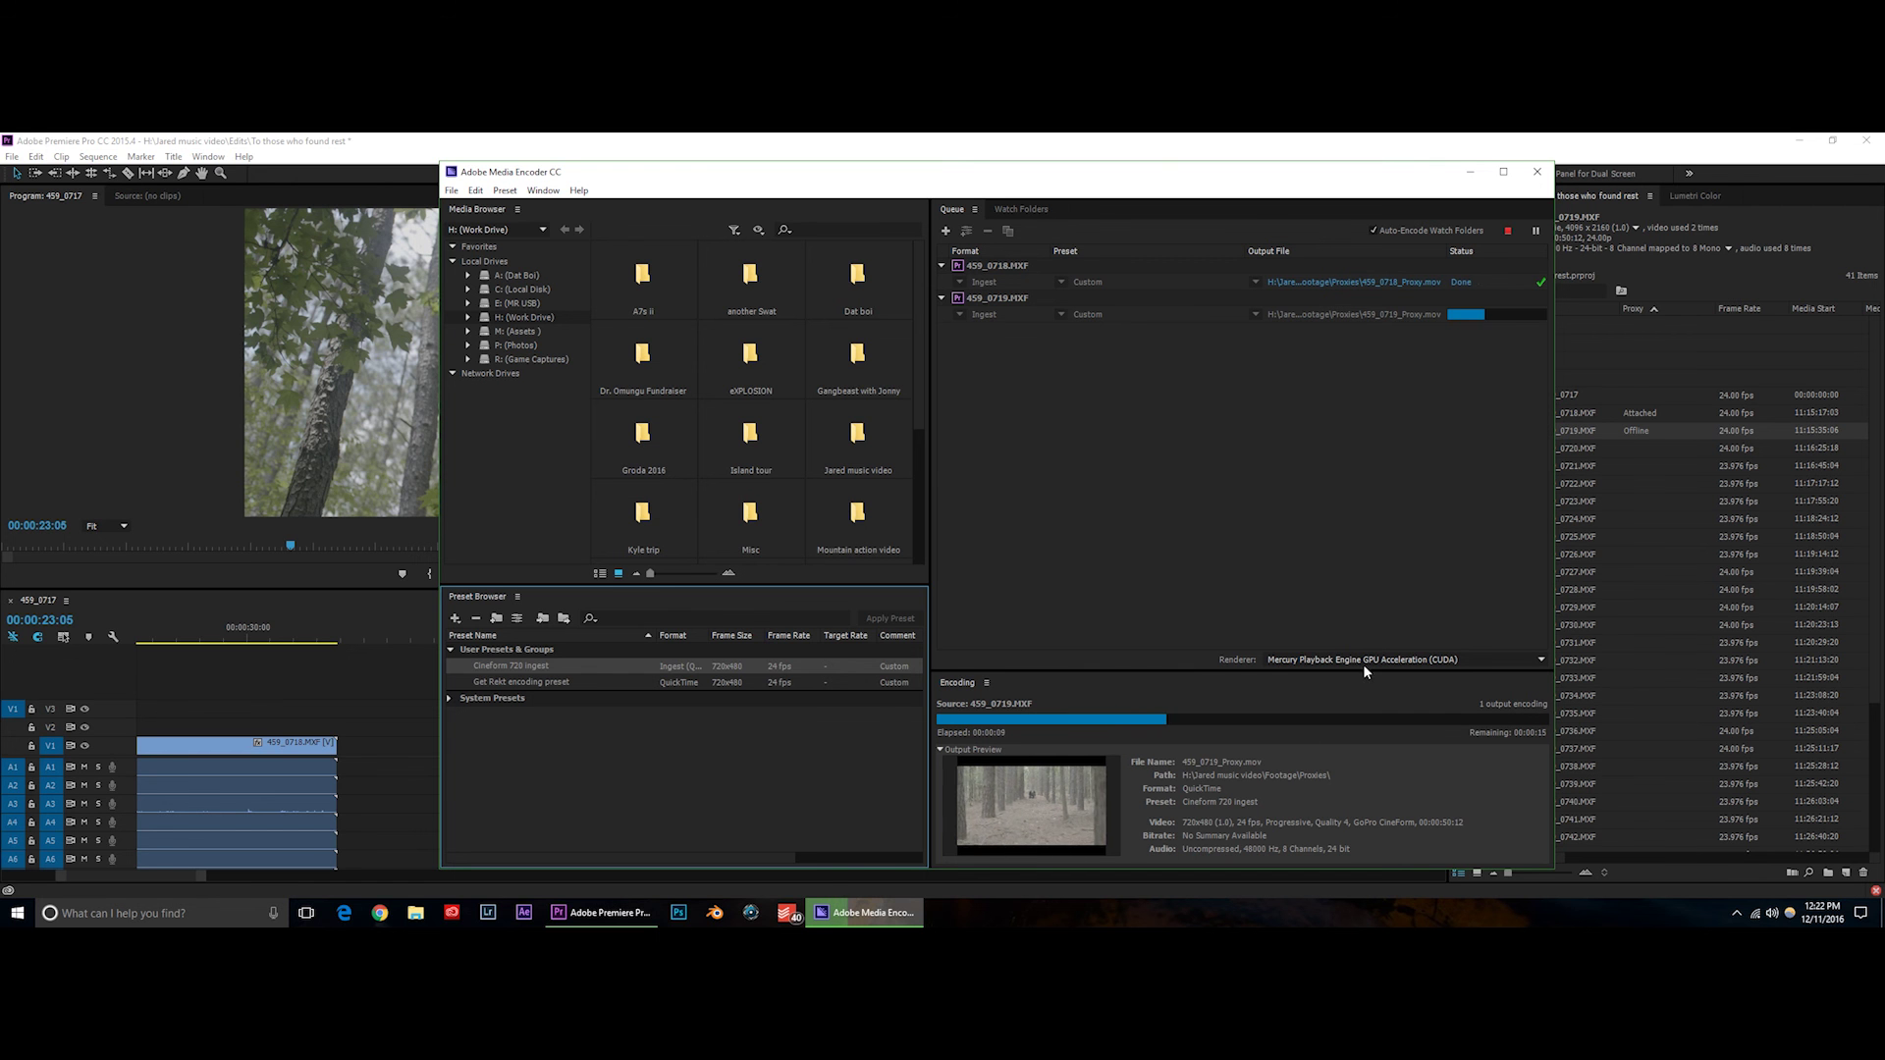
pyautogui.click(1469, 173)
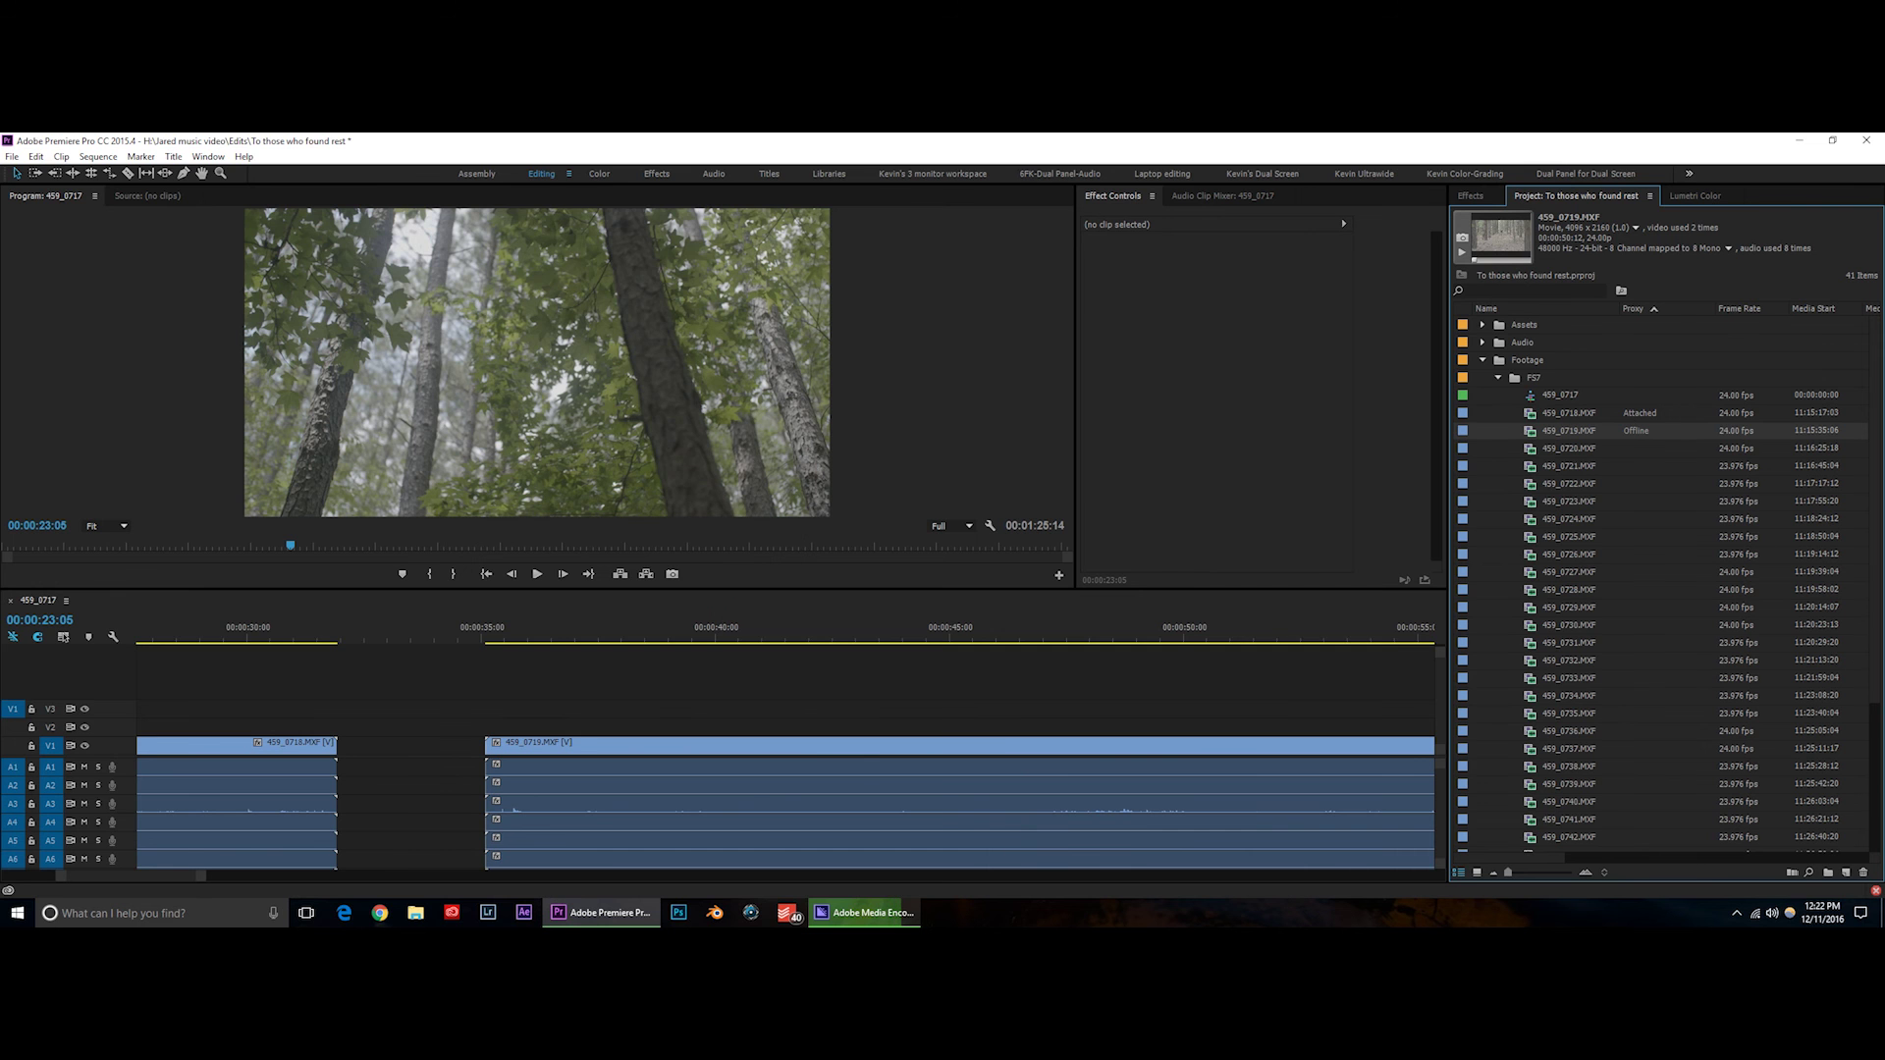
pyautogui.click(864, 912)
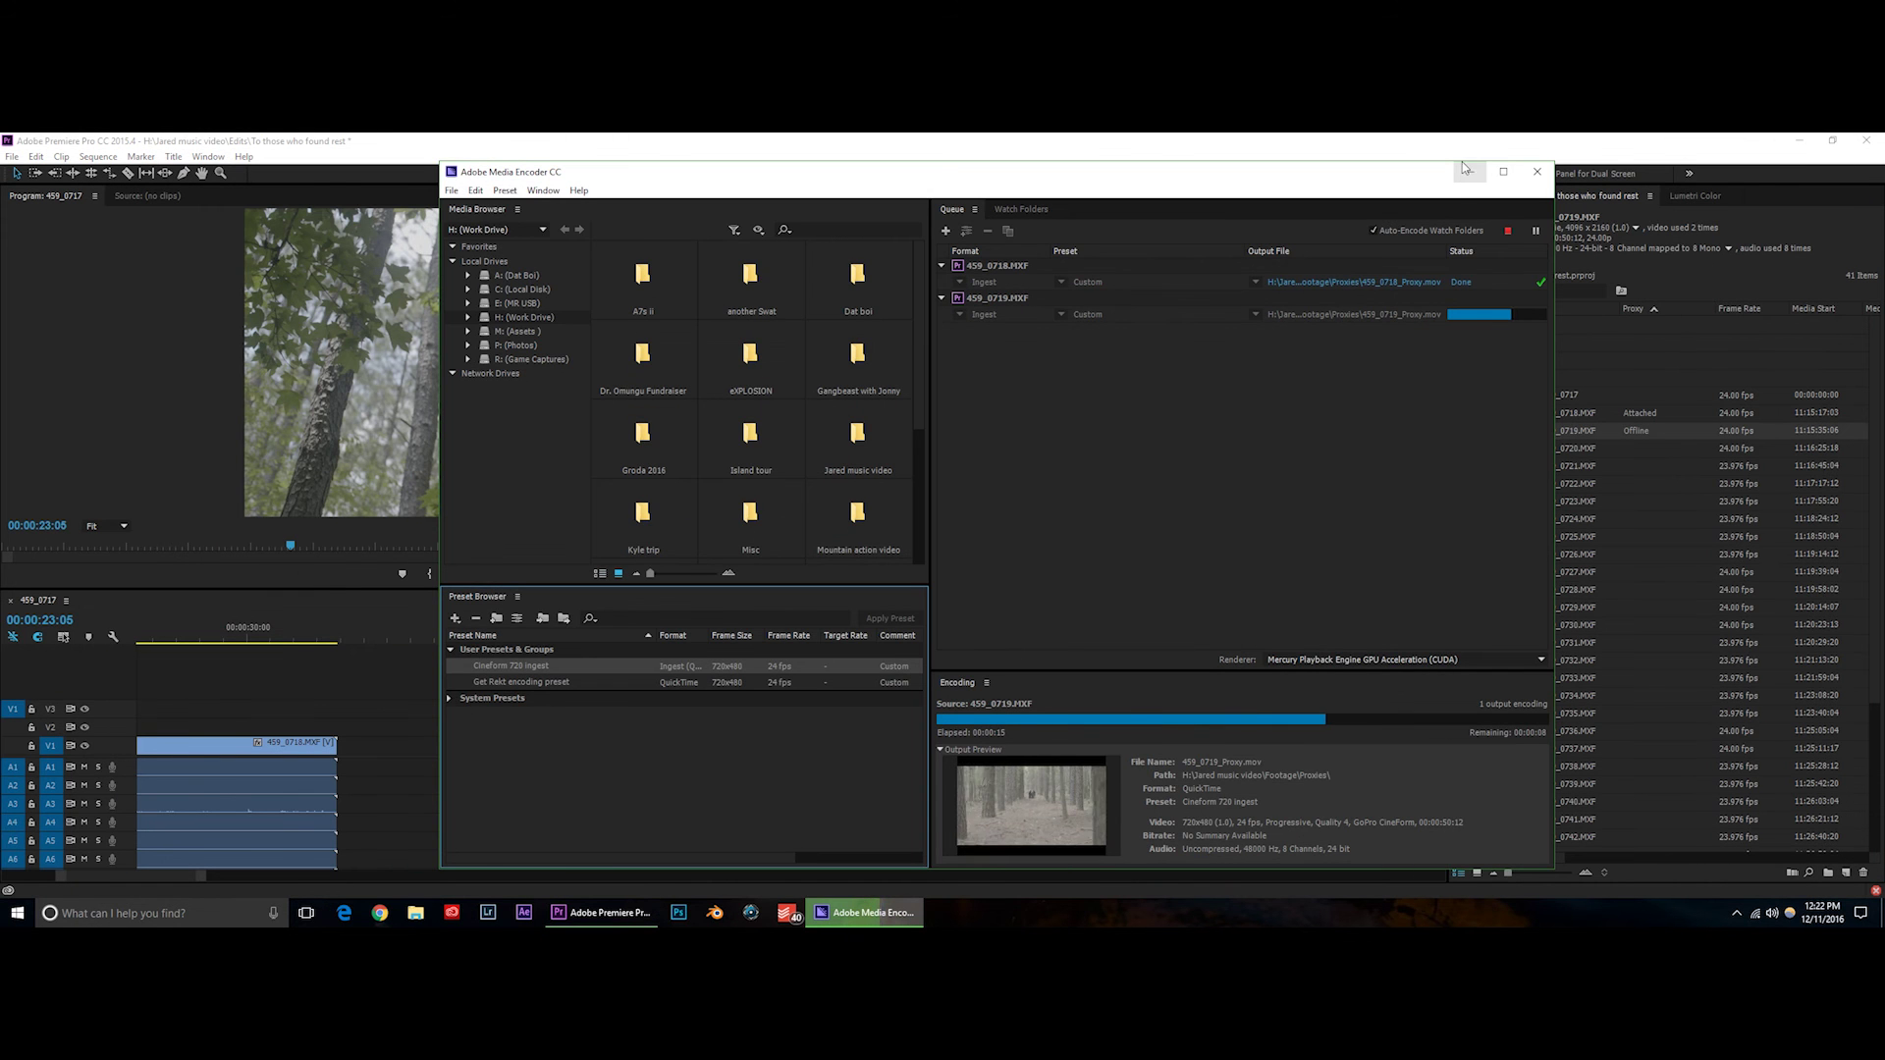
pyautogui.click(1465, 170)
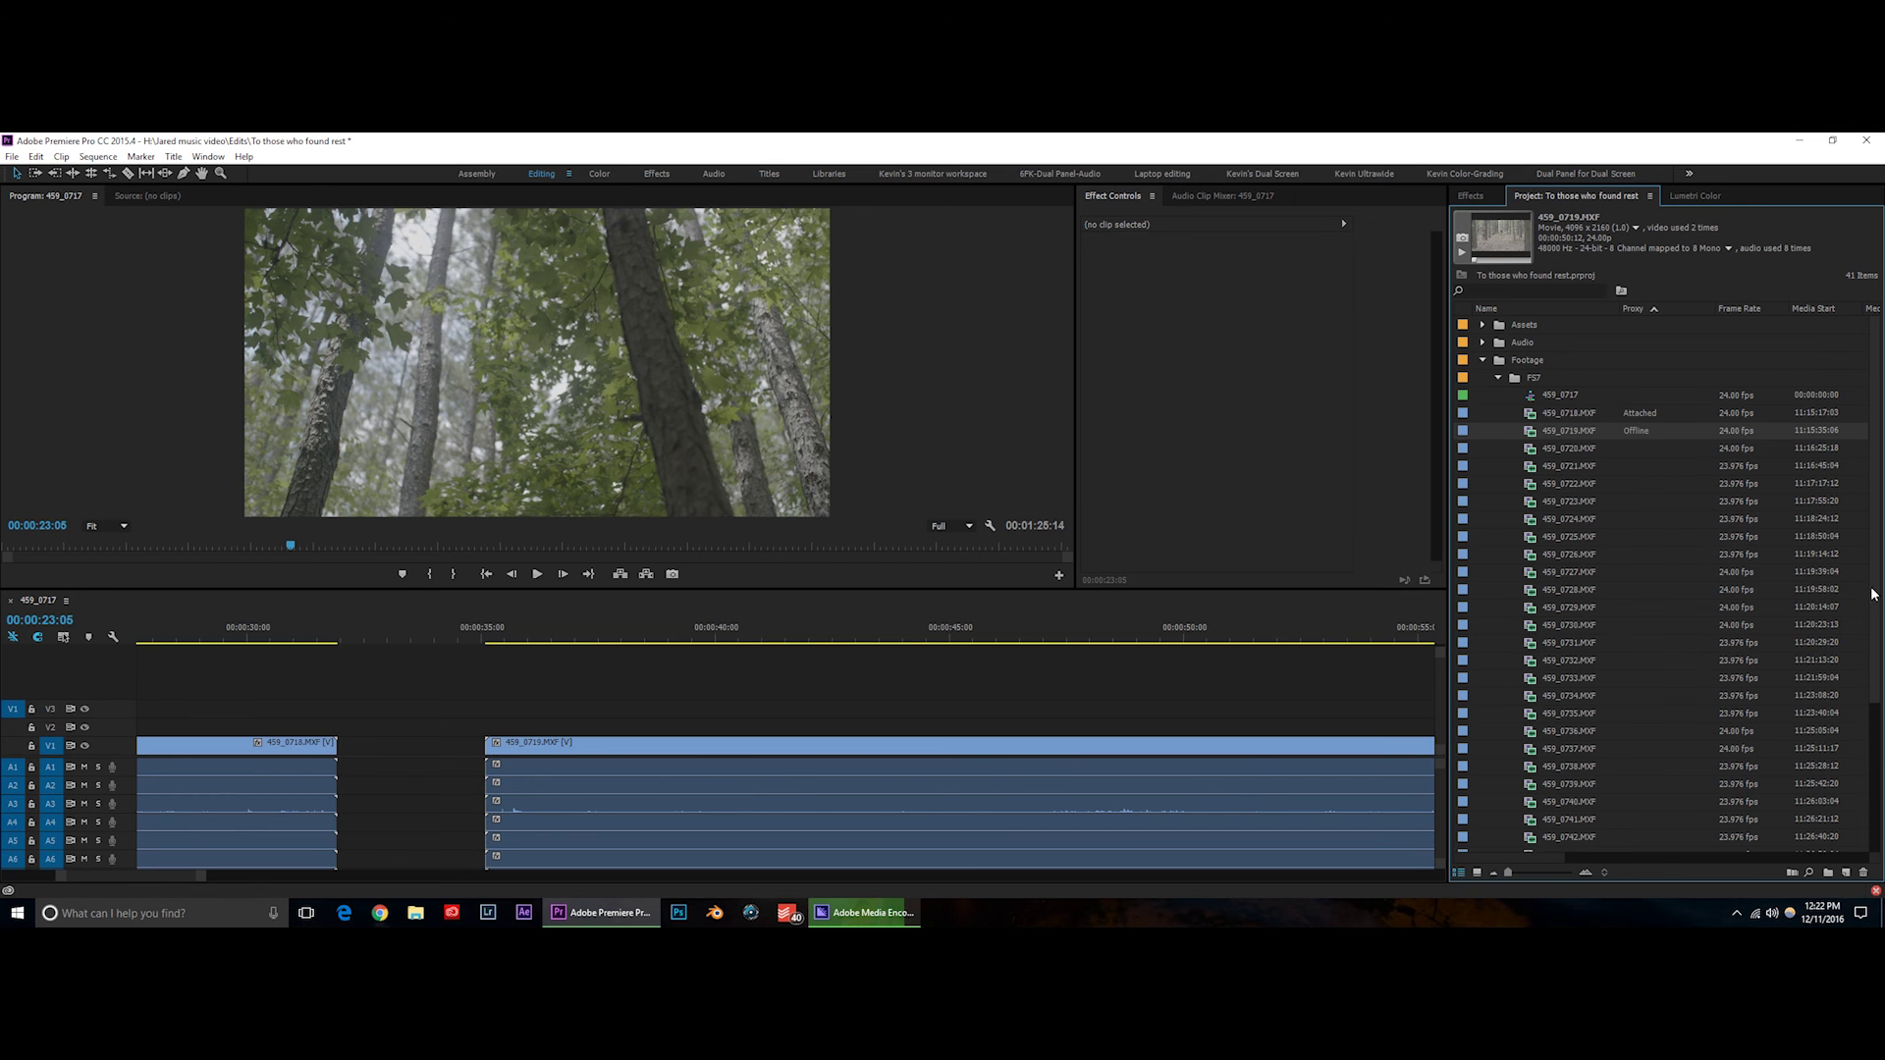
pyautogui.scroll(-1, 1872, 594)
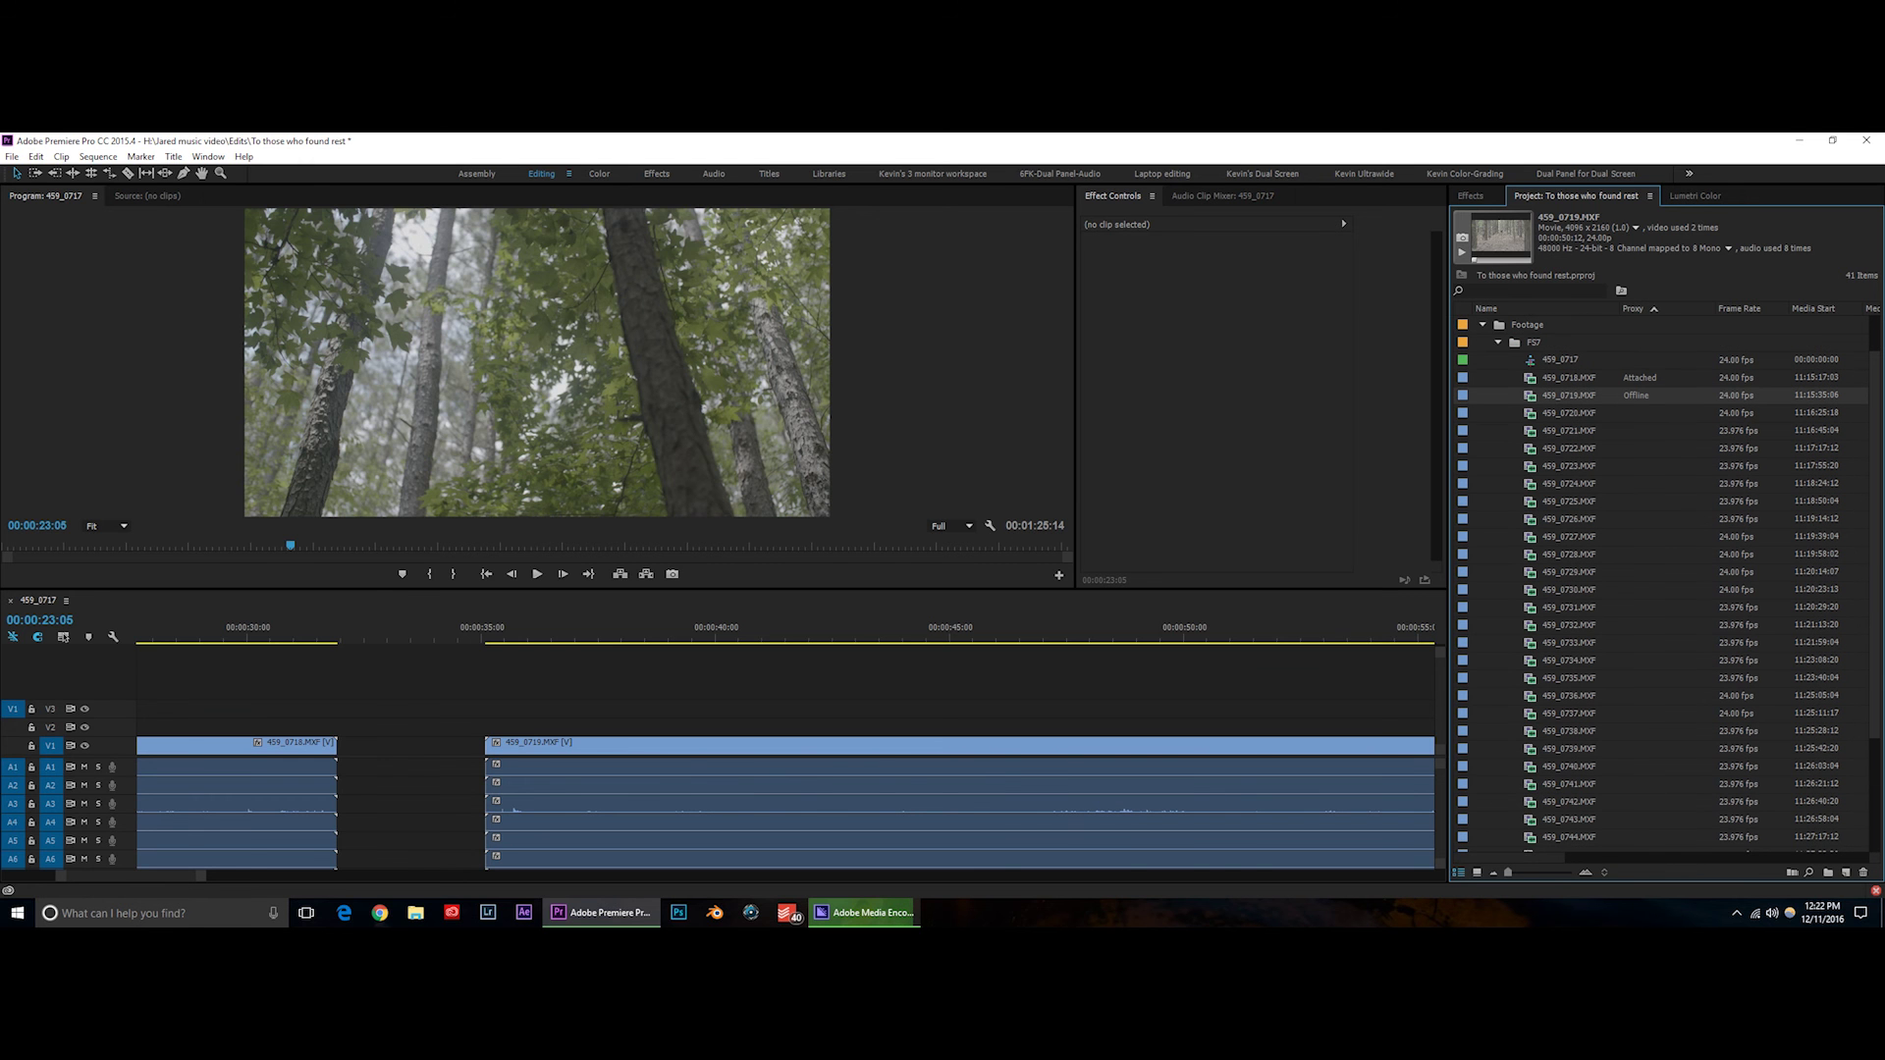
pyautogui.click(11, 156)
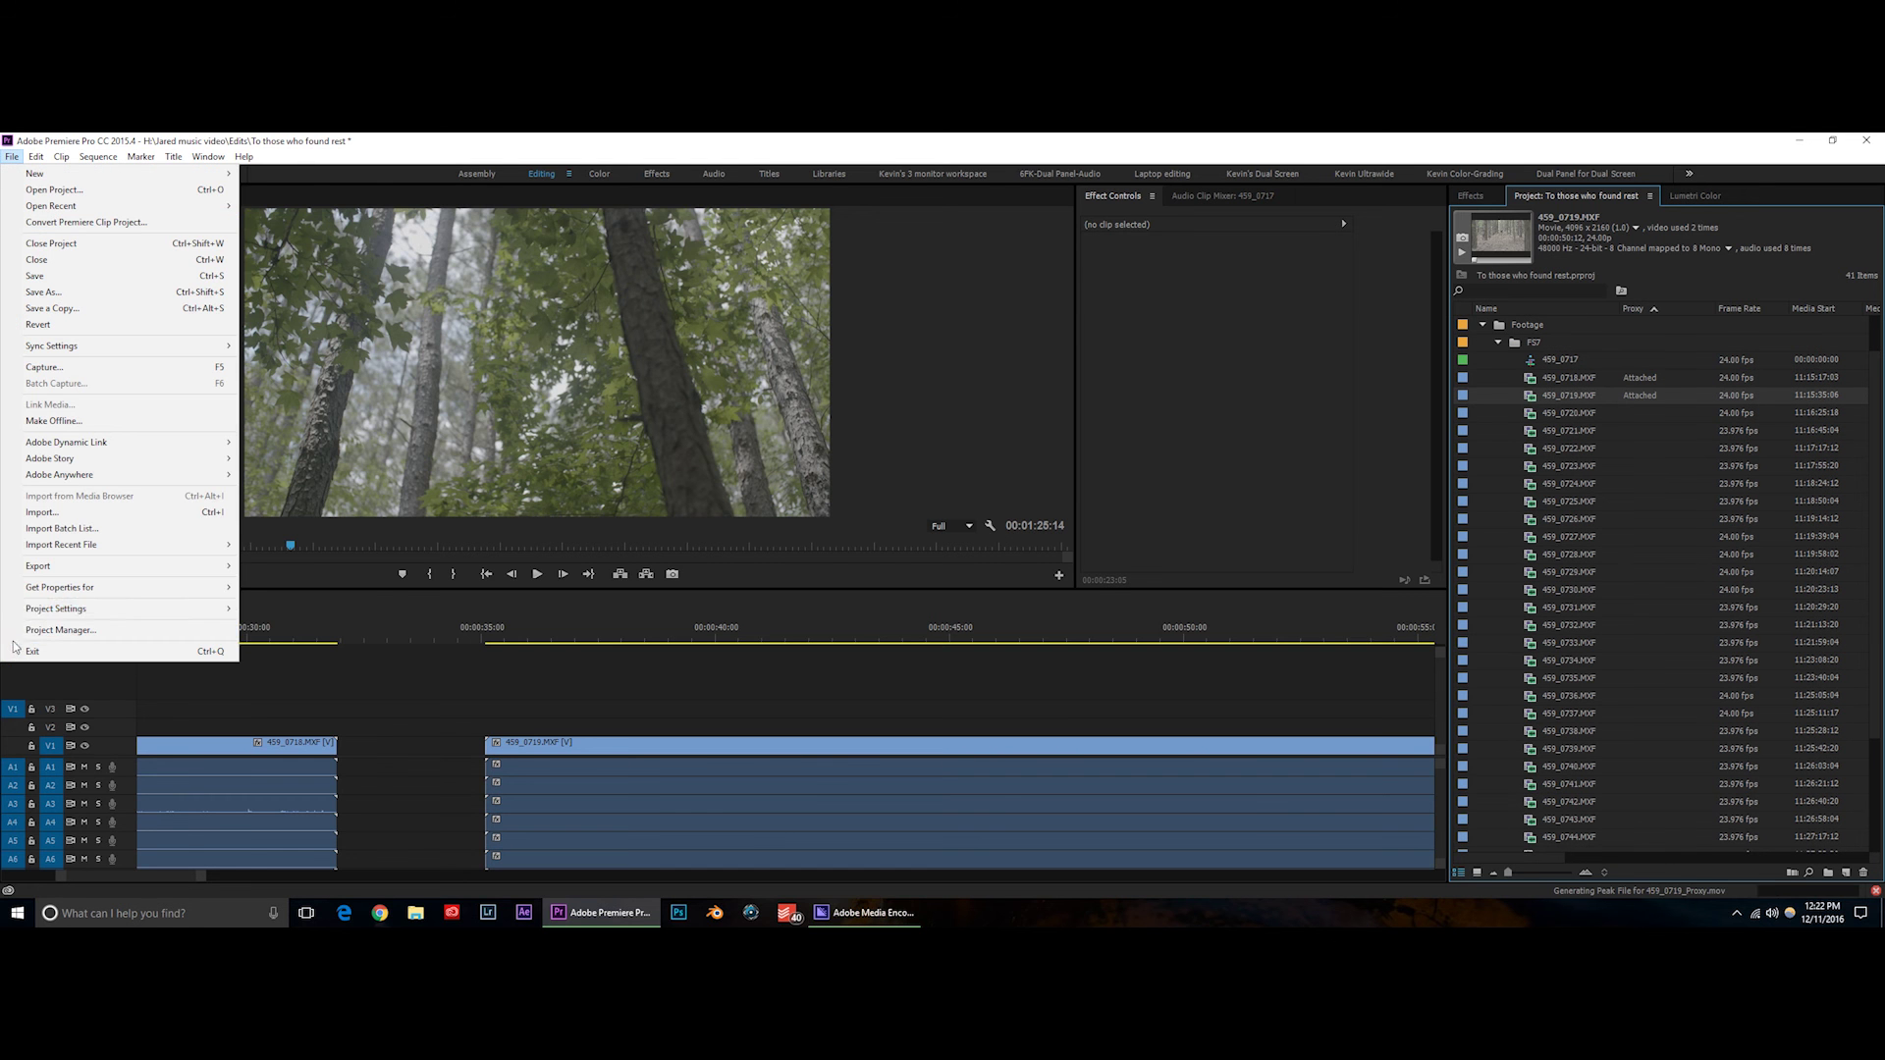
pyautogui.moveTo(113, 609)
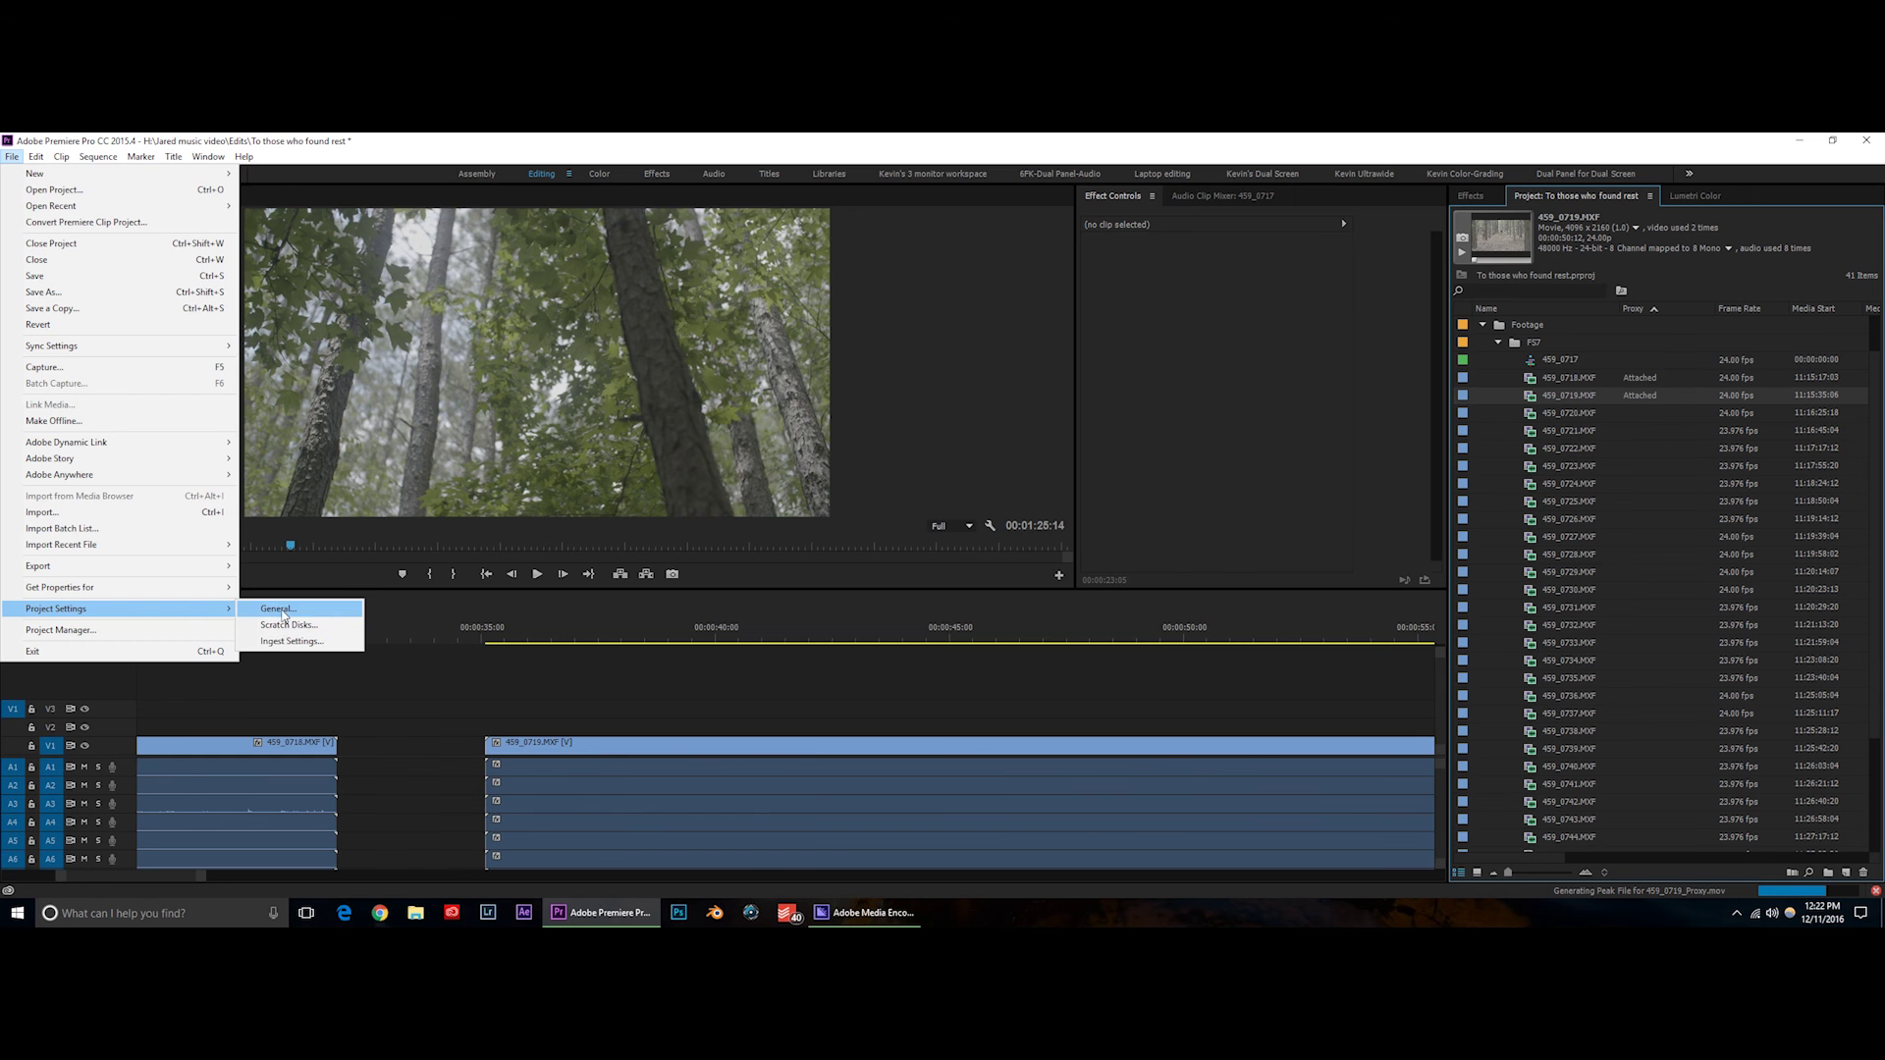
pyautogui.click(291, 641)
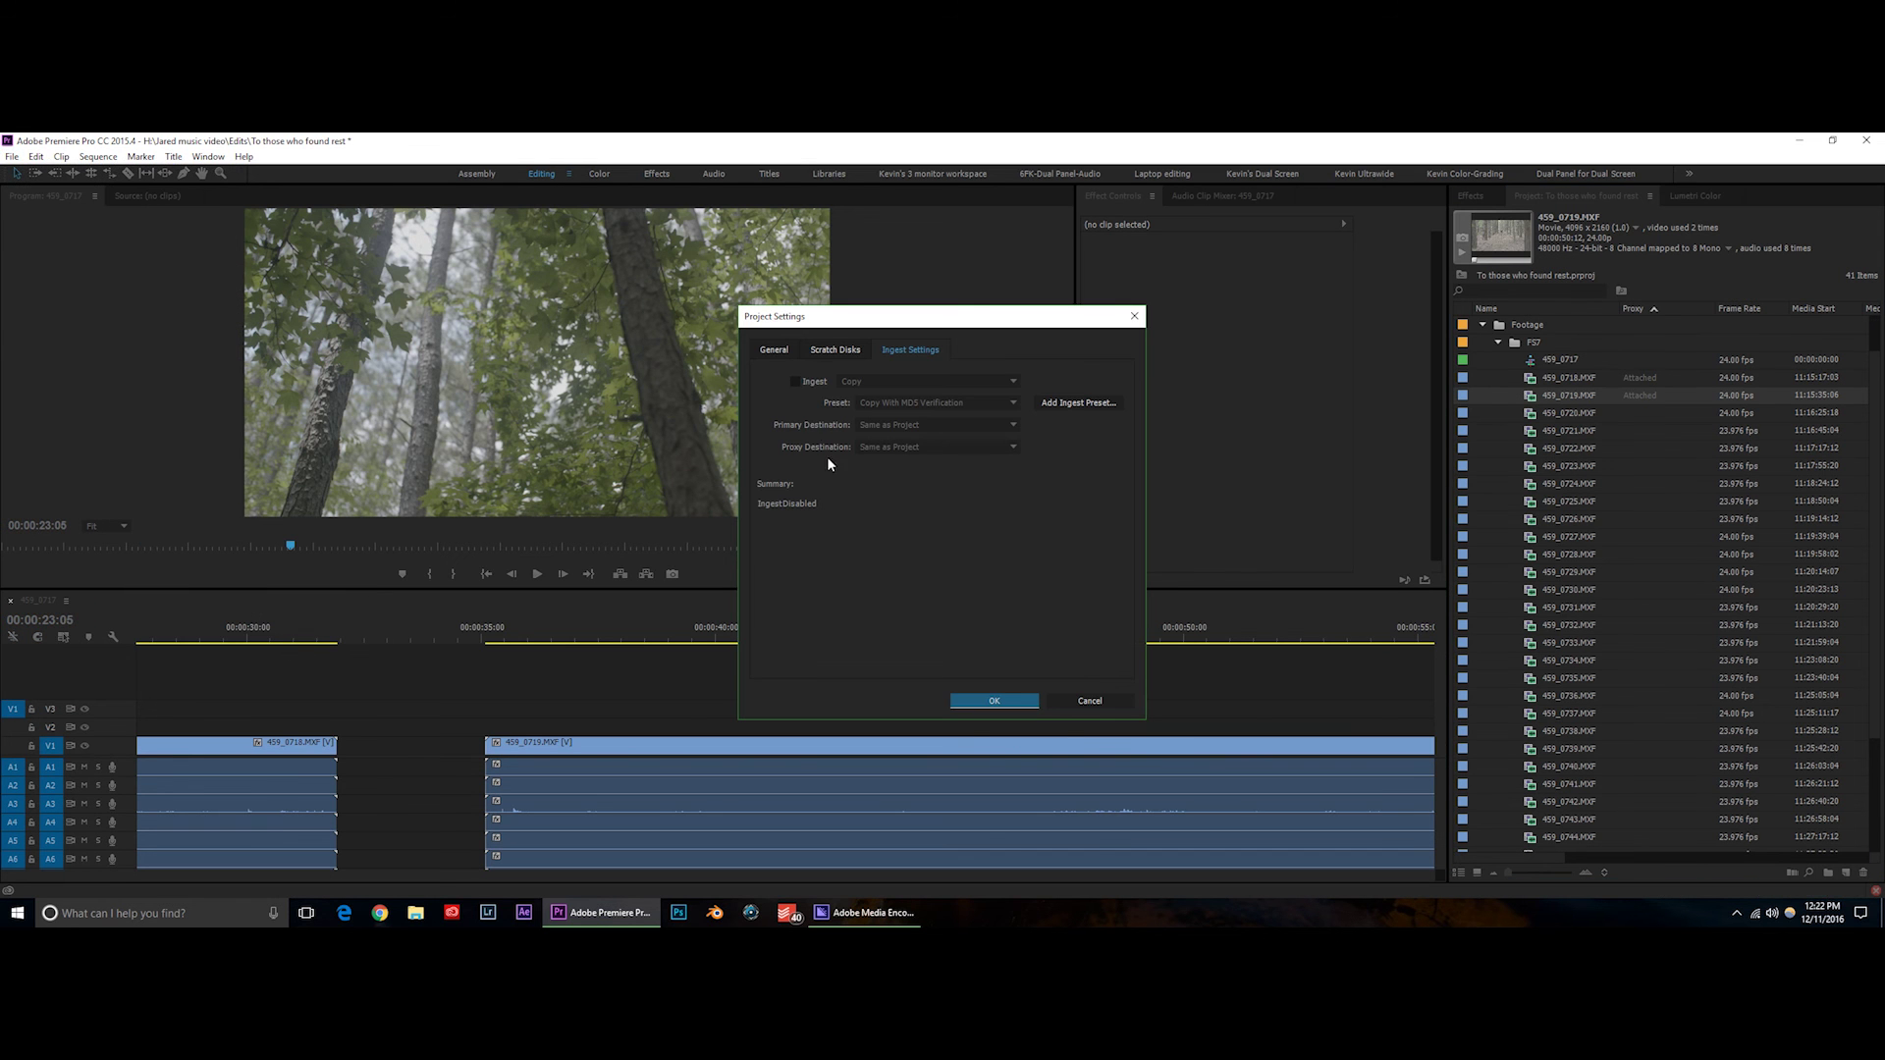
pyautogui.click(796, 382)
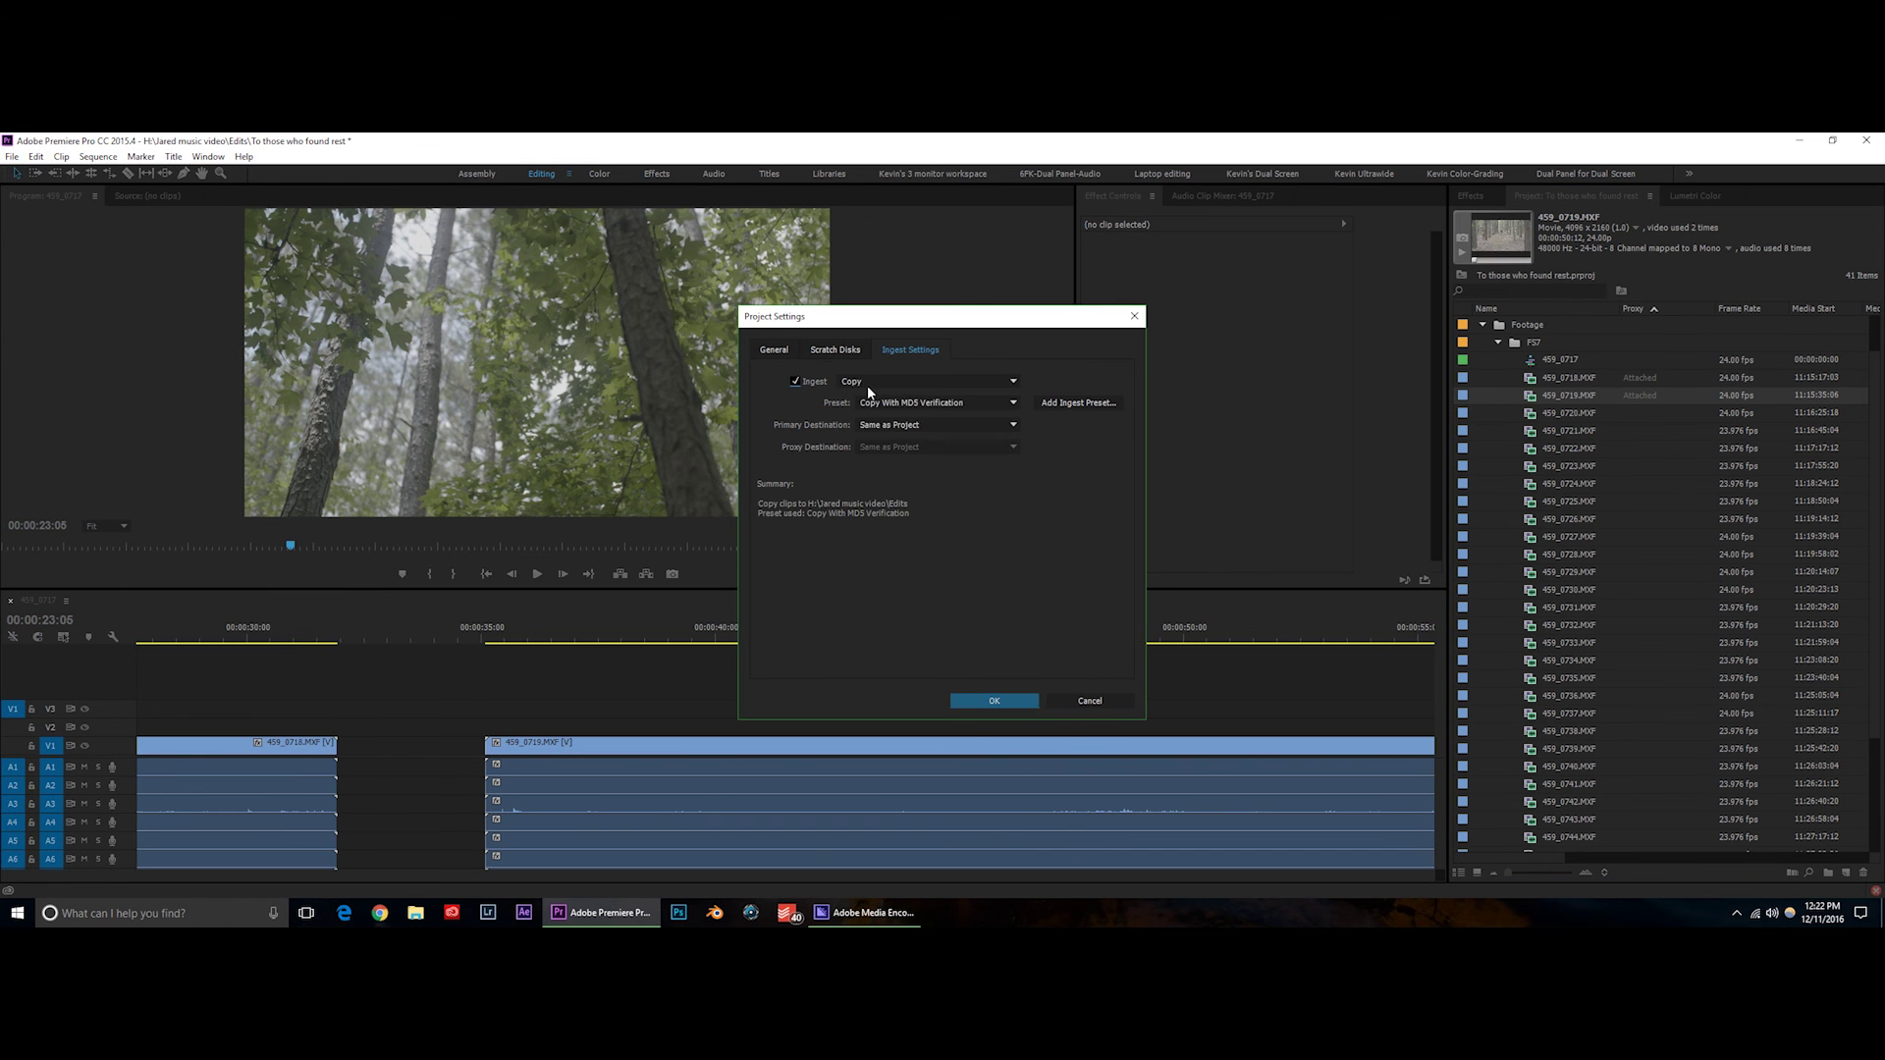
pyautogui.click(864, 382)
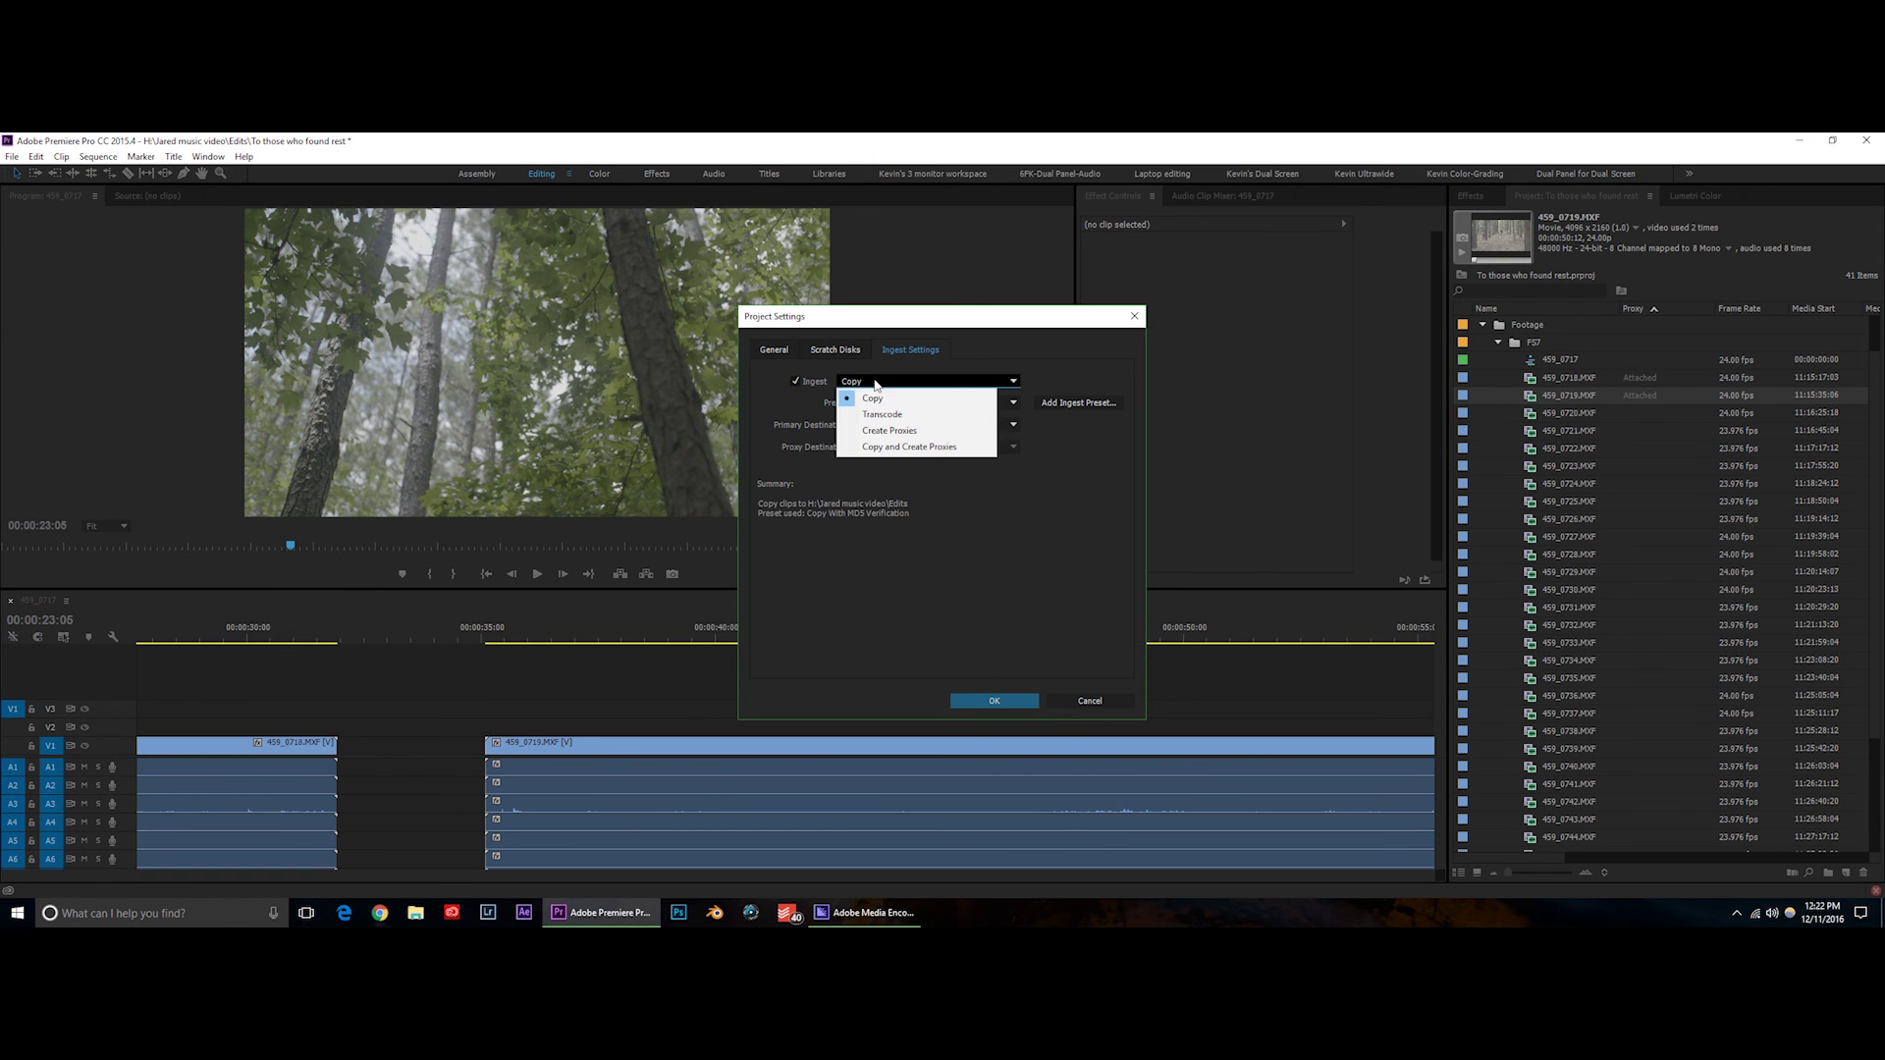
pyautogui.click(896, 431)
pyautogui.click(898, 382)
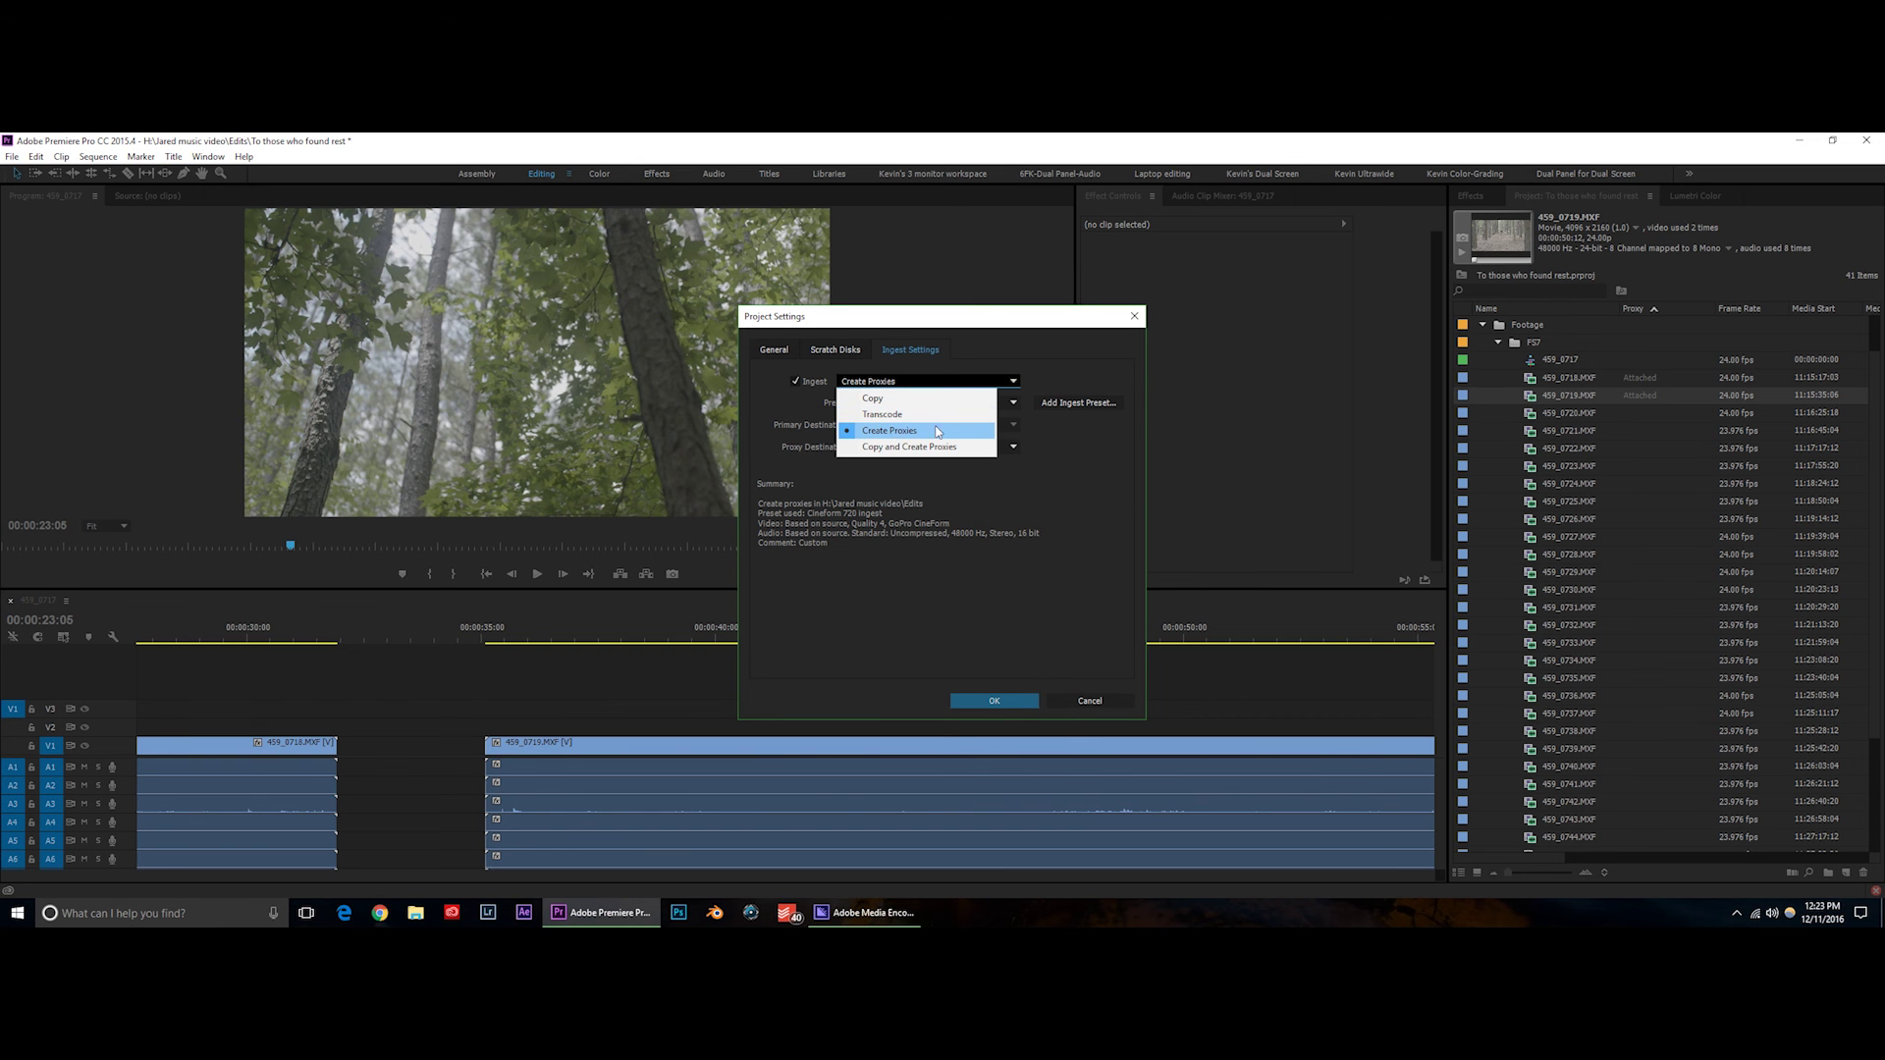
pyautogui.click(902, 433)
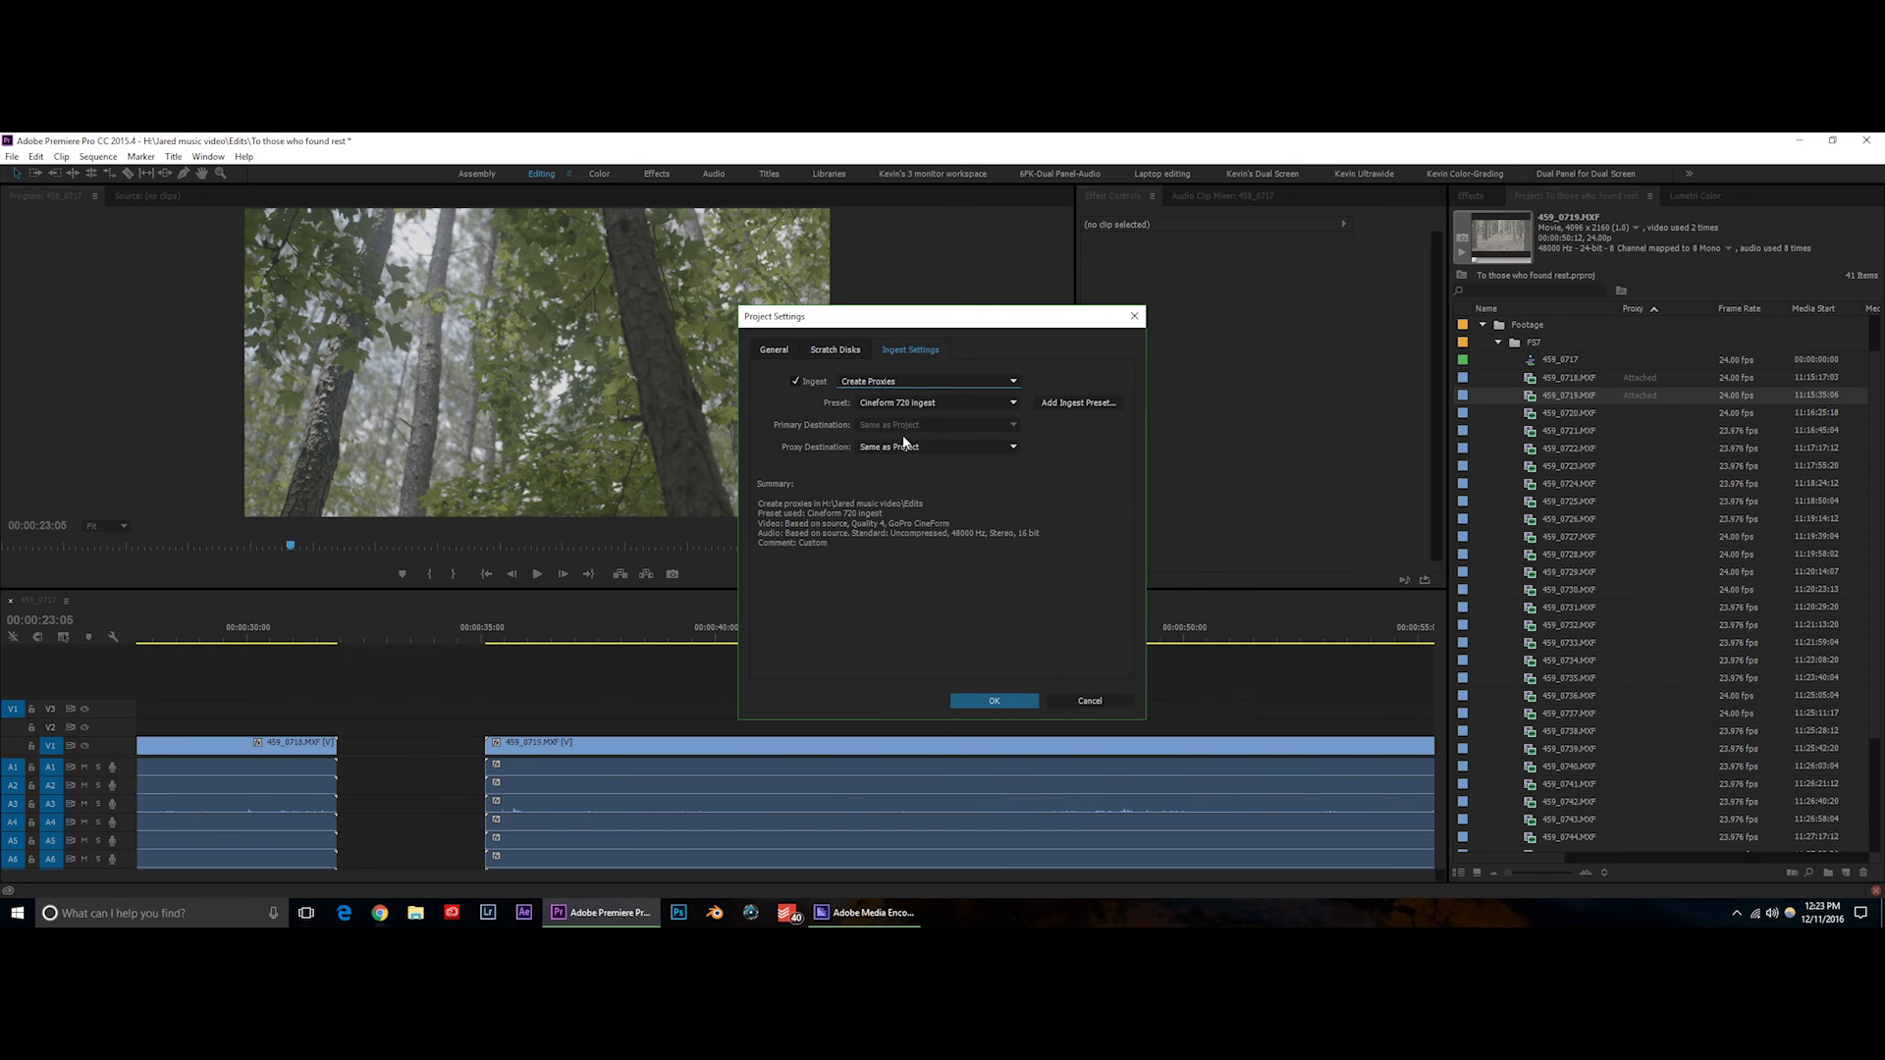
pyautogui.click(920, 404)
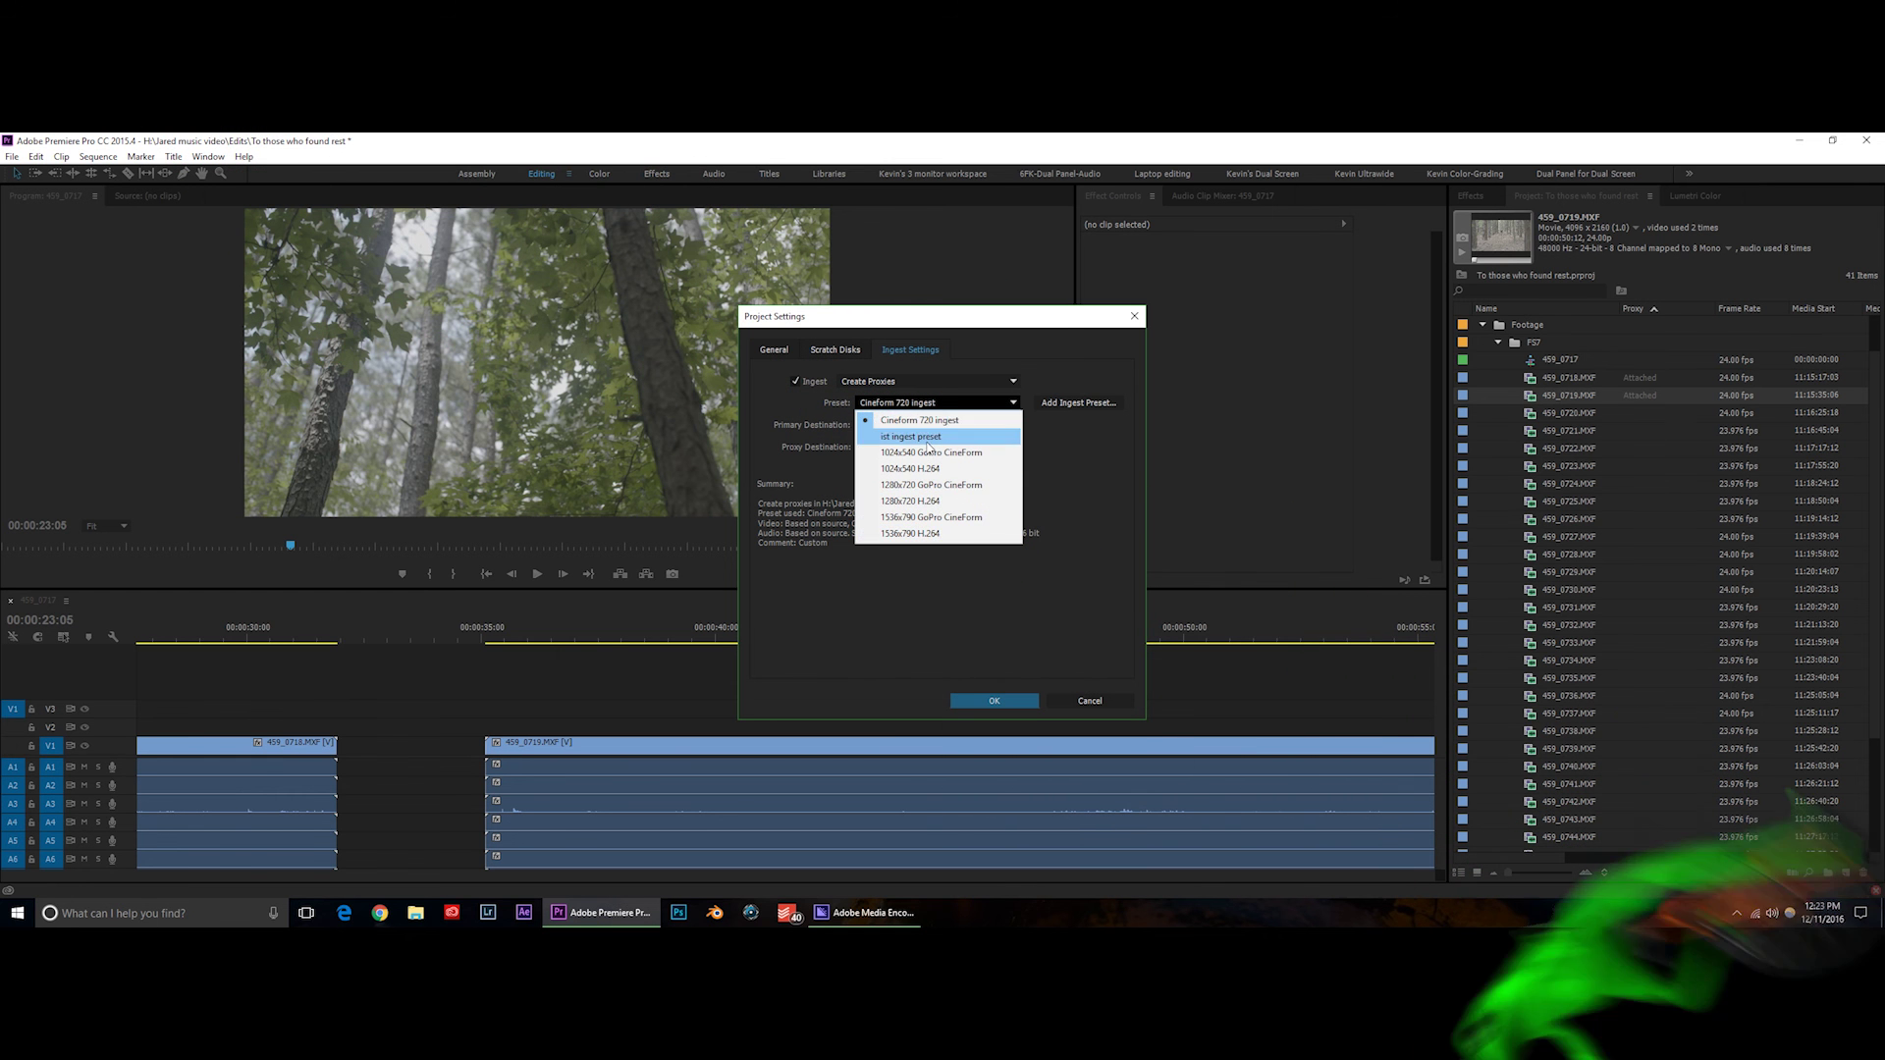
pyautogui.click(928, 421)
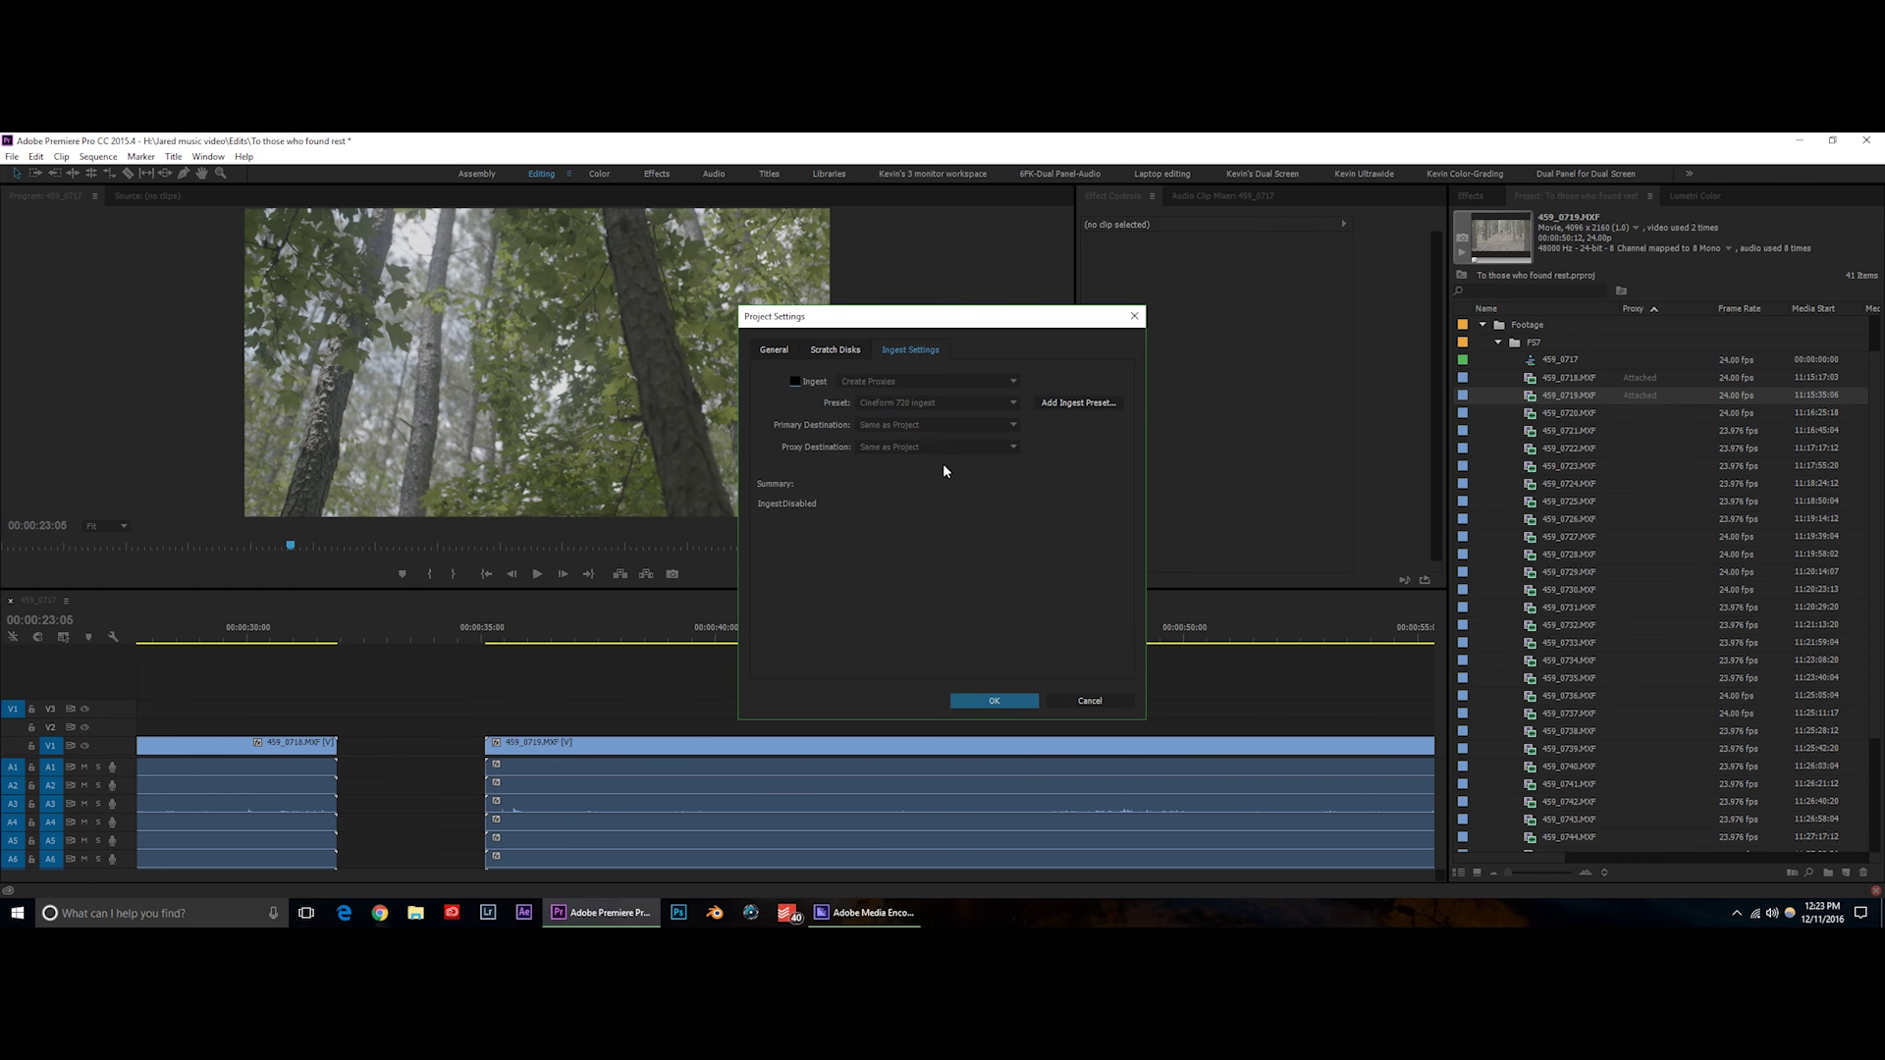
pyautogui.click(1105, 701)
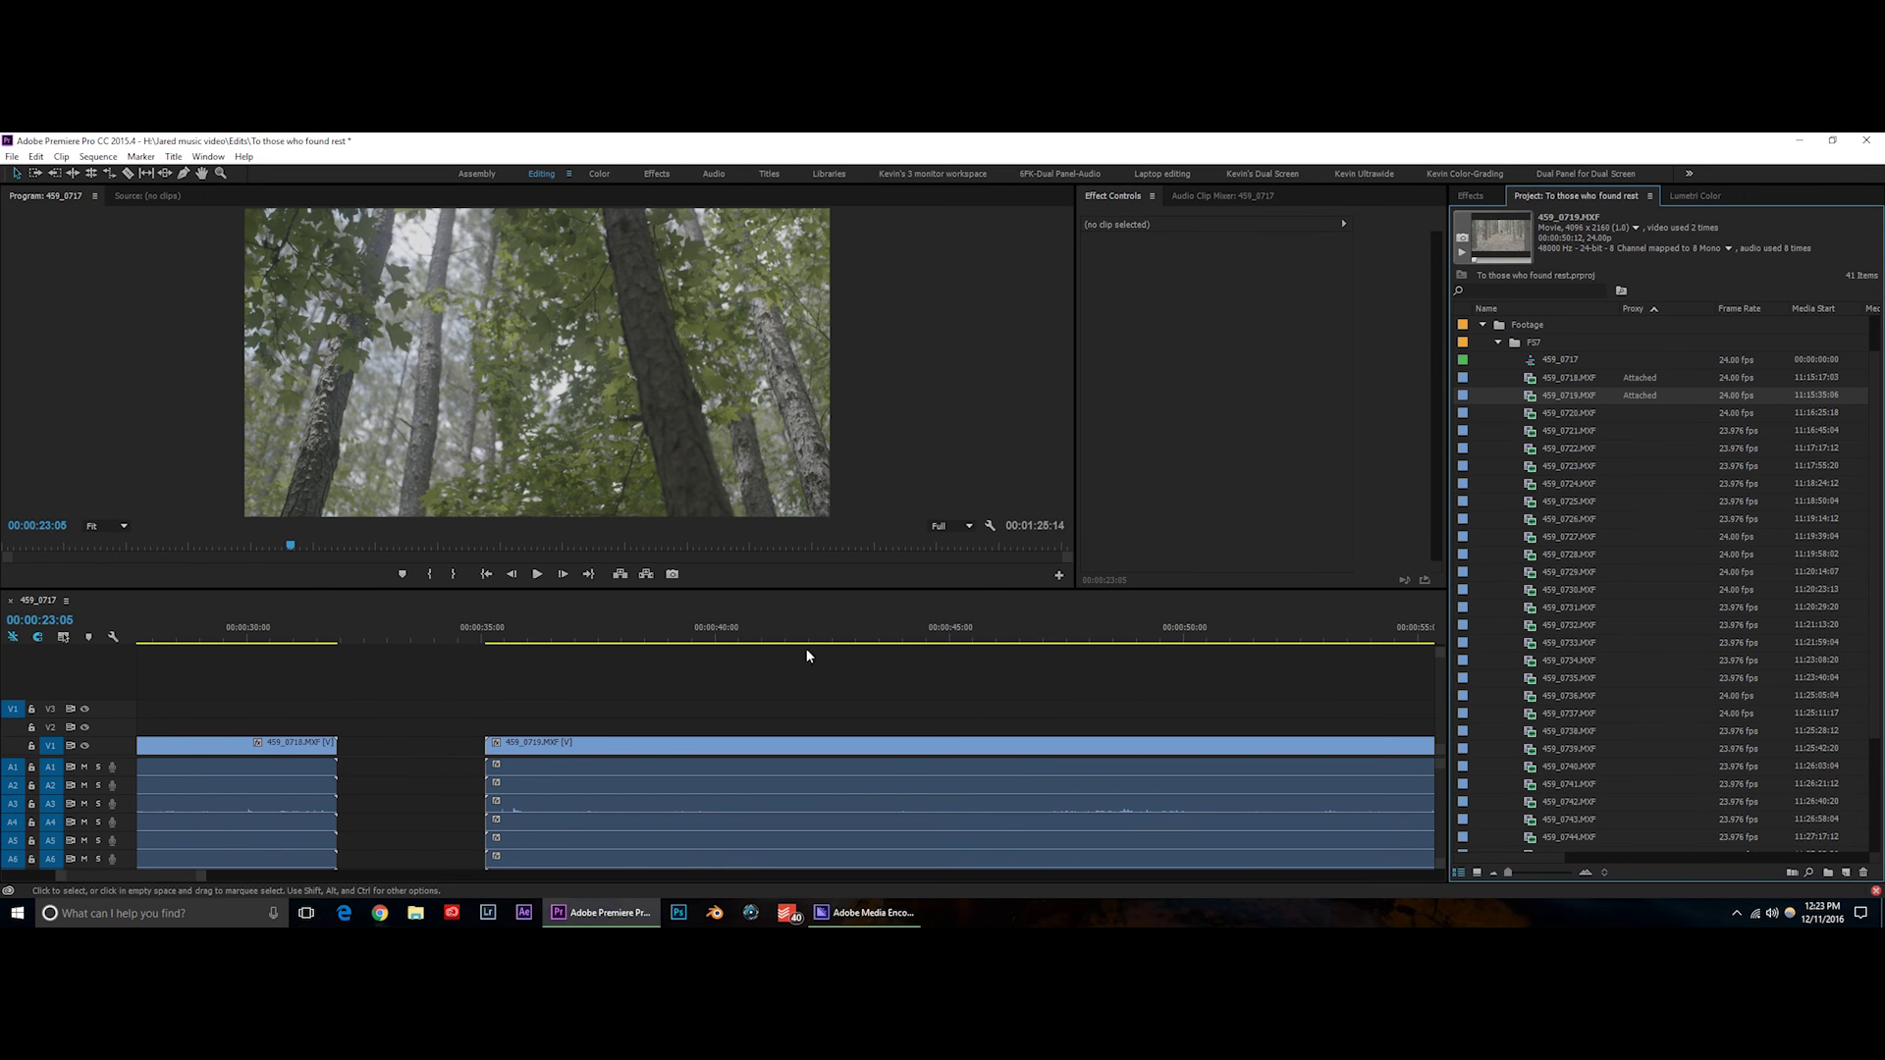
pyautogui.click(636, 635)
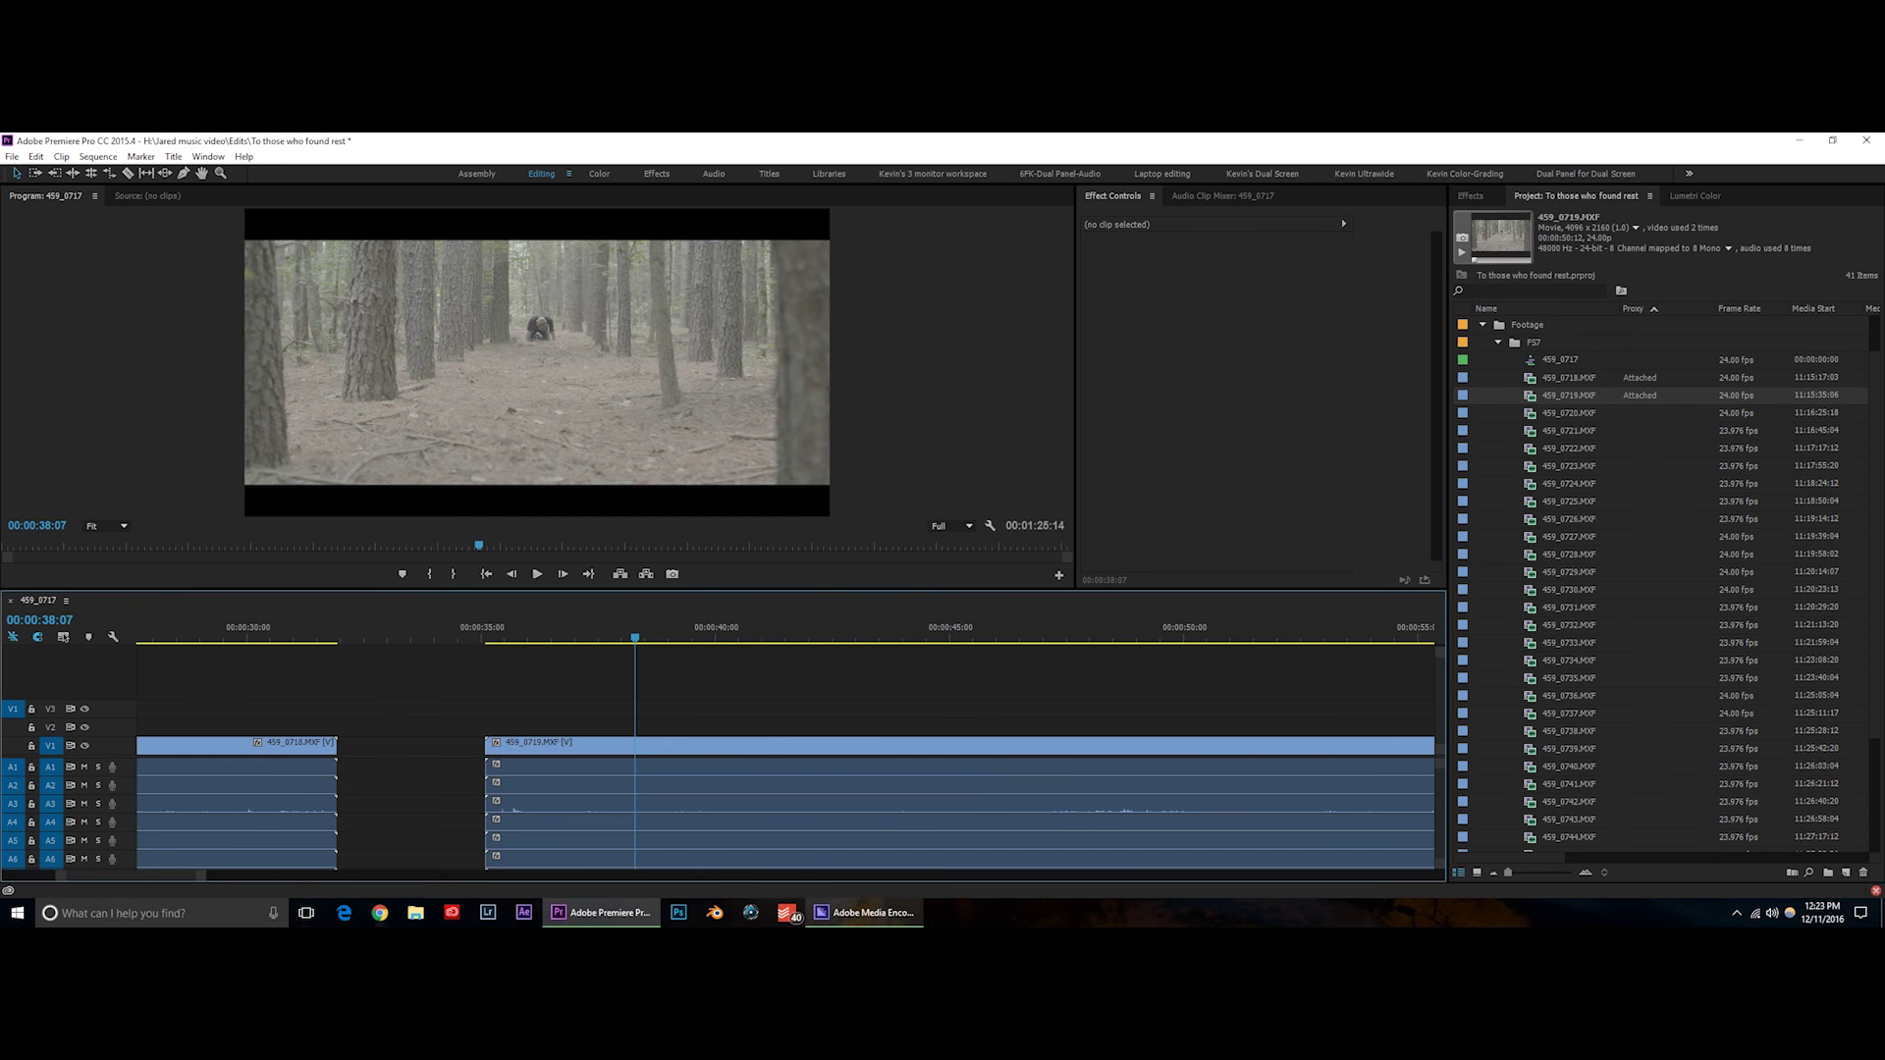
pyautogui.hotkey('alt', 'Tab')
pyautogui.hotkey('alt', 'Tab')
pyautogui.moveTo(646, 639); pyautogui.dragTo(948, 638)
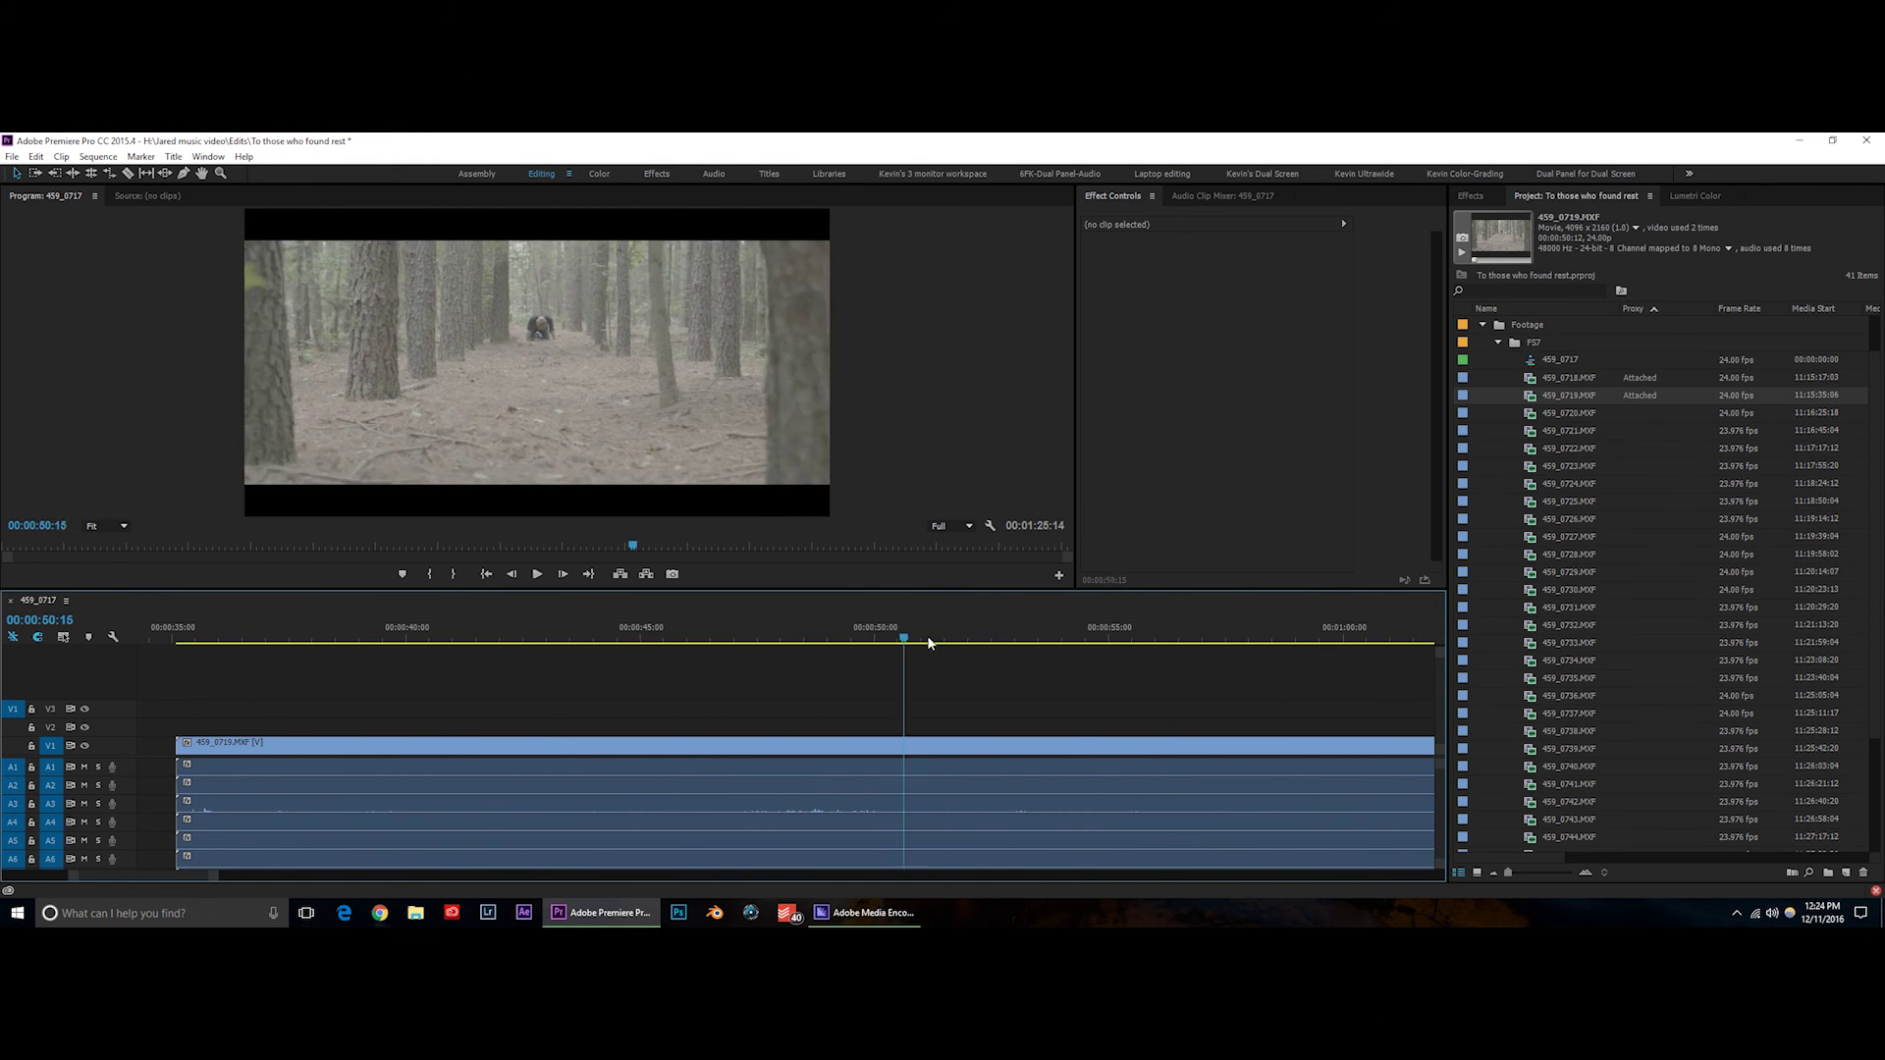
pyautogui.moveTo(935, 617); pyautogui.dragTo(880, 631)
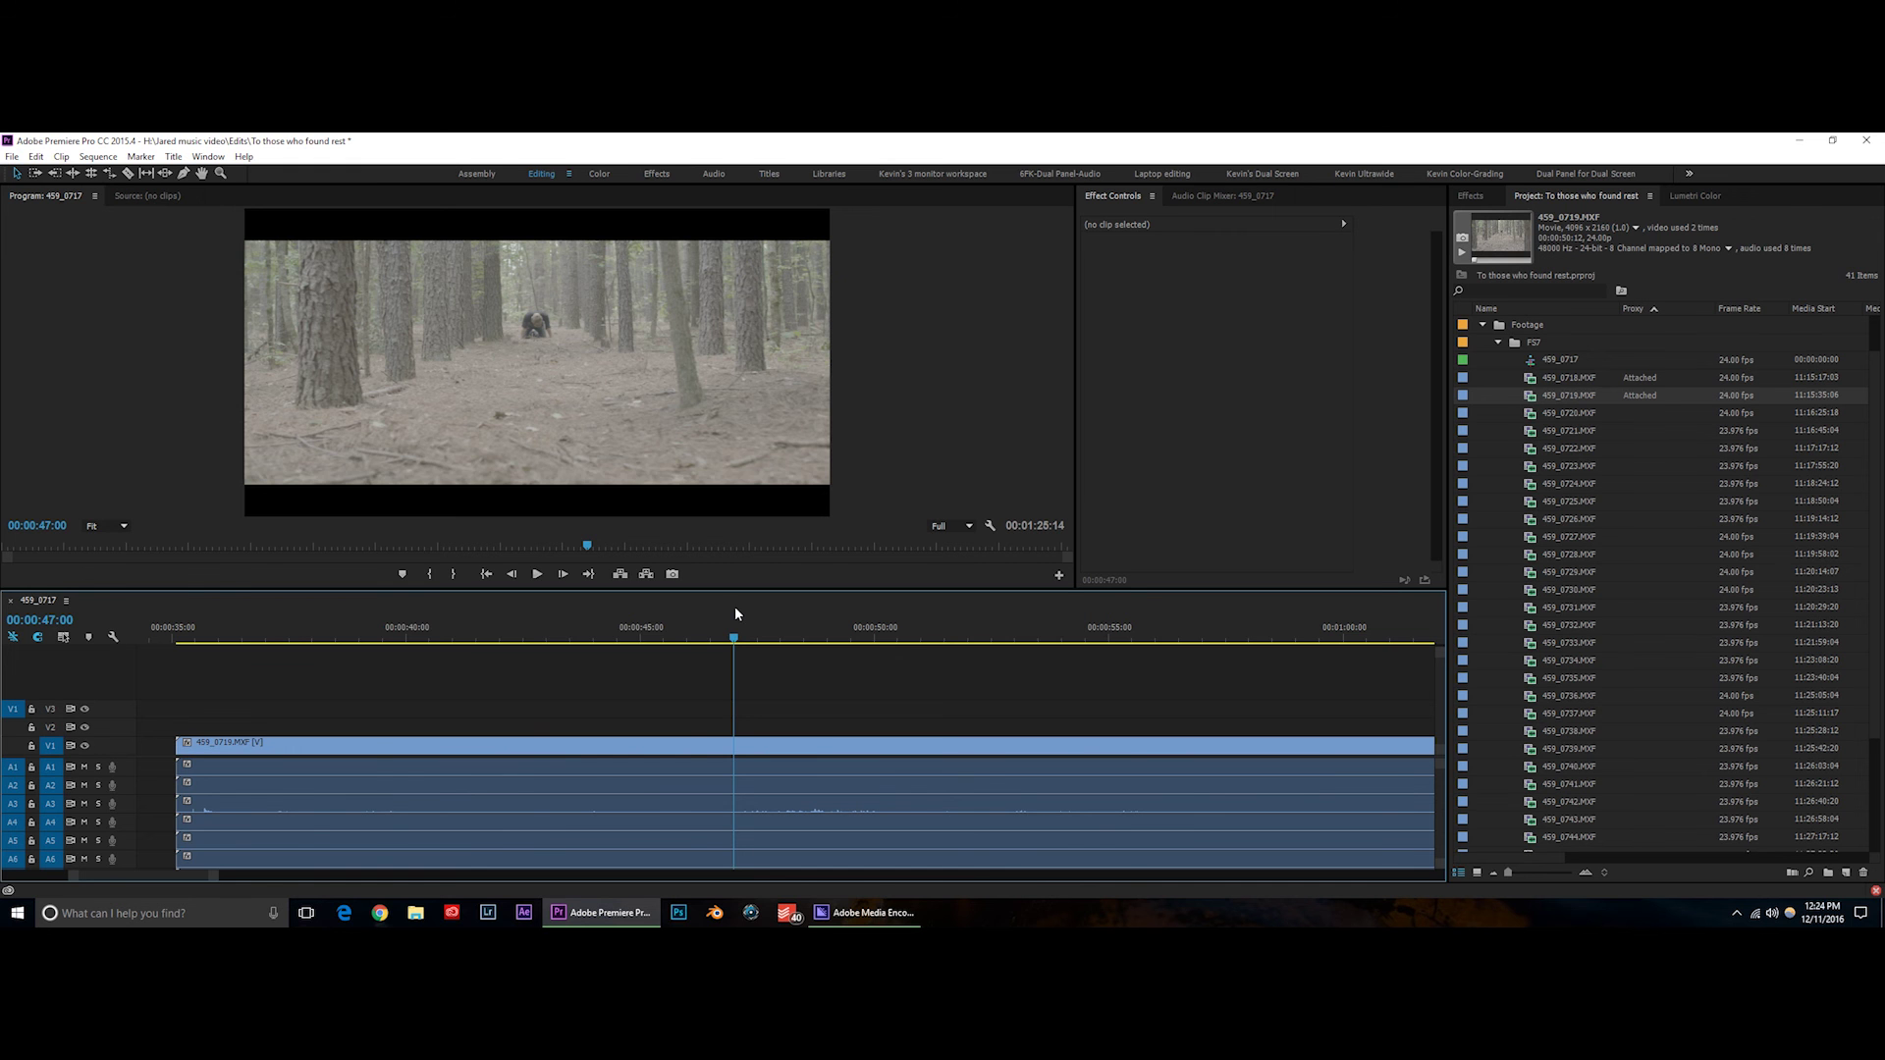
pyautogui.moveTo(736, 614); pyautogui.dragTo(1498, 701)
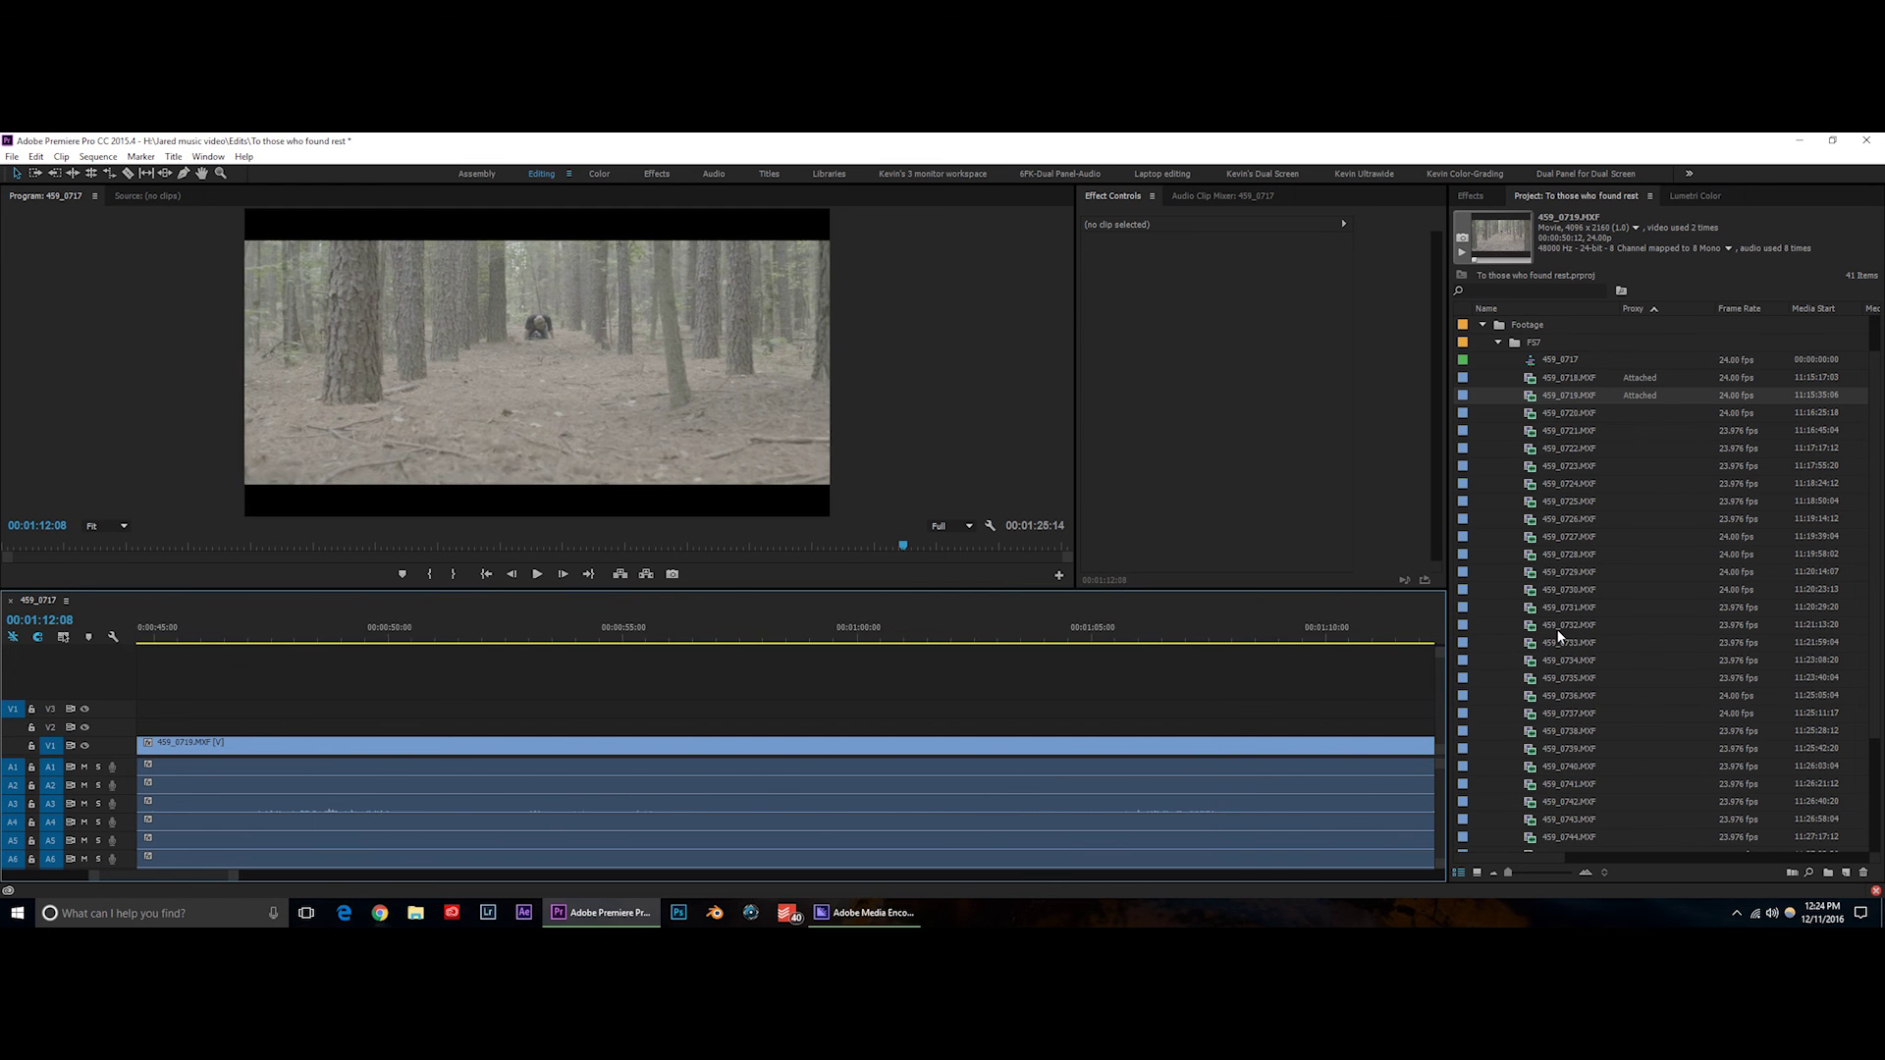
pyautogui.moveTo(1561, 637); pyautogui.dragTo(1188, 644)
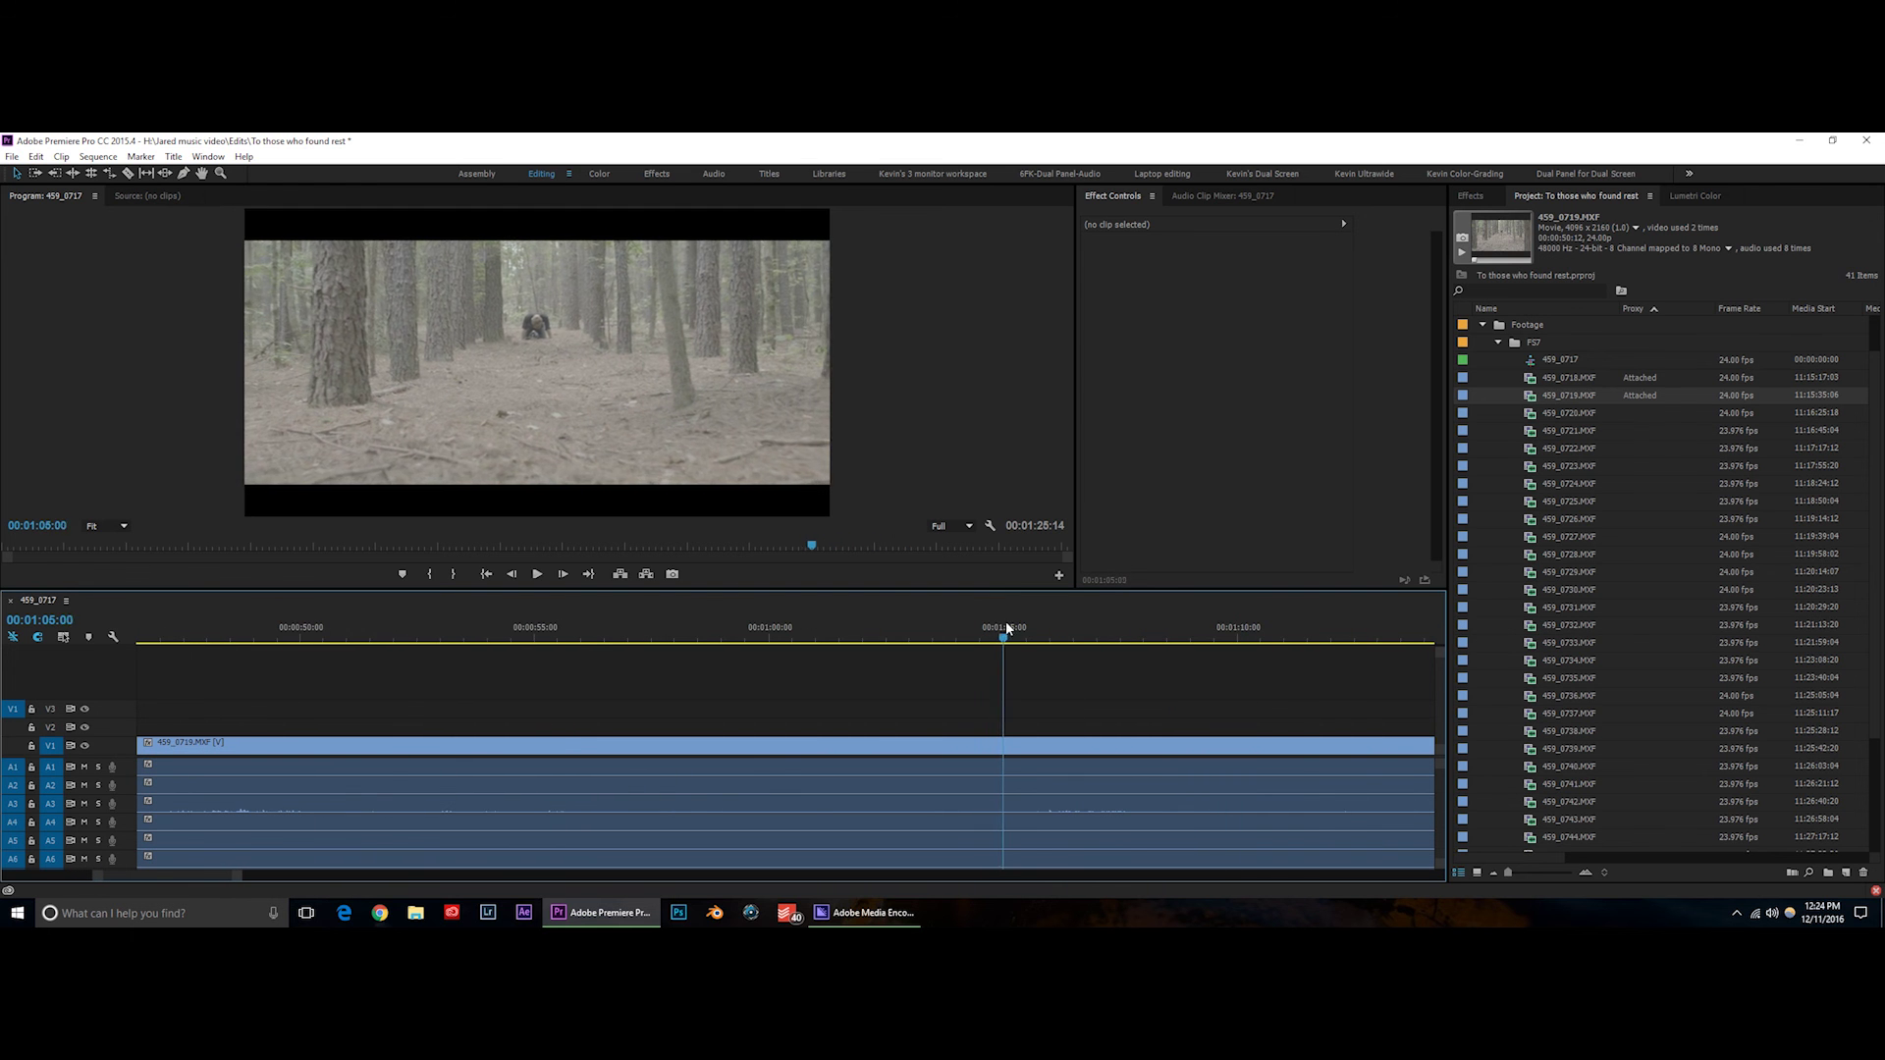
pyautogui.moveTo(1008, 626); pyautogui.dragTo(1115, 639)
pyautogui.moveTo(719, 546); pyautogui.dragTo(899, 546)
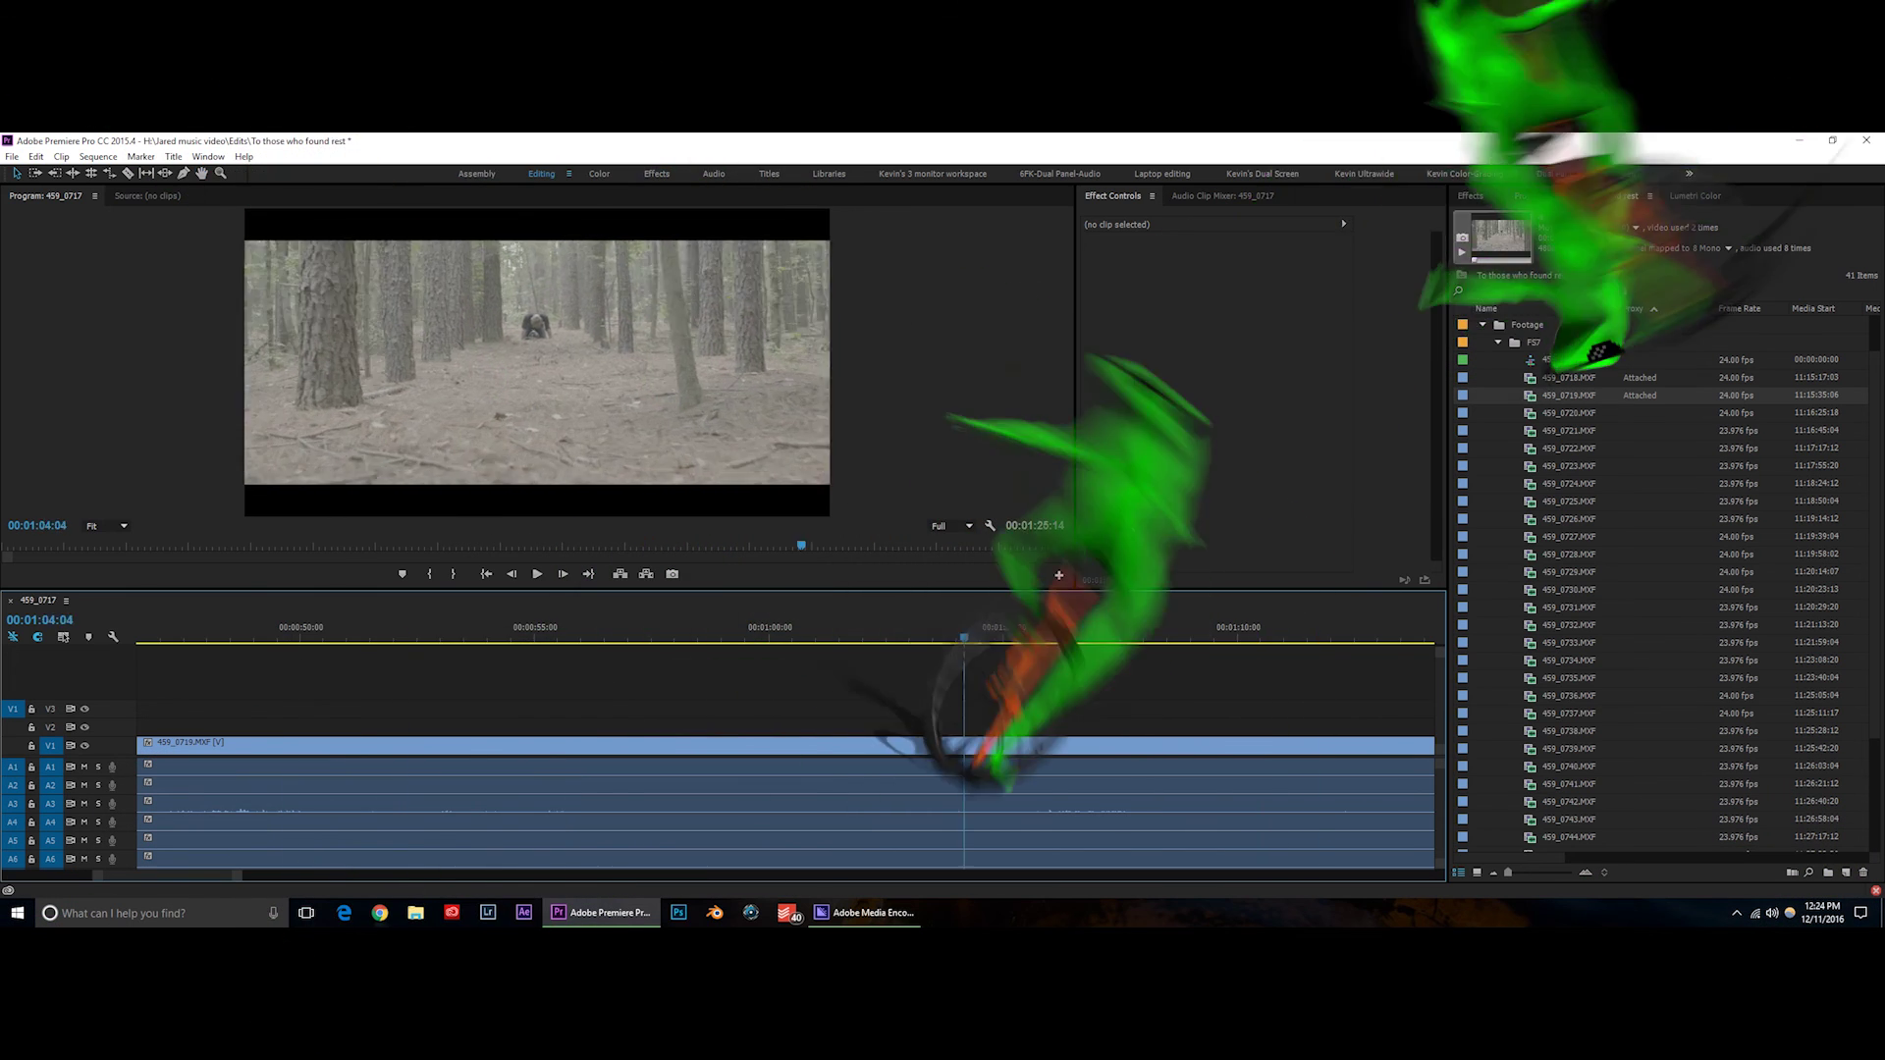